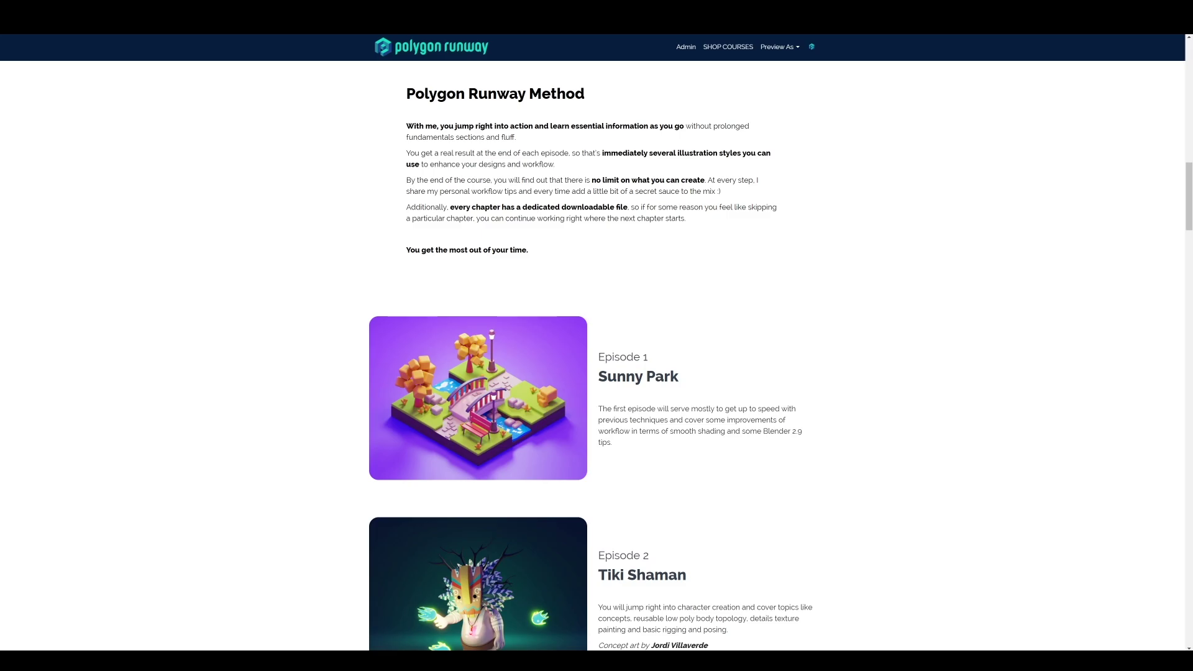
Look through the Polygon Runway course page, from the method section and episodes down to the satisfaction guarantee and testimonials
{"action": "scroll", "coordinate": [596, 354], "scroll_direction": "down", "scroll_amount": 4}
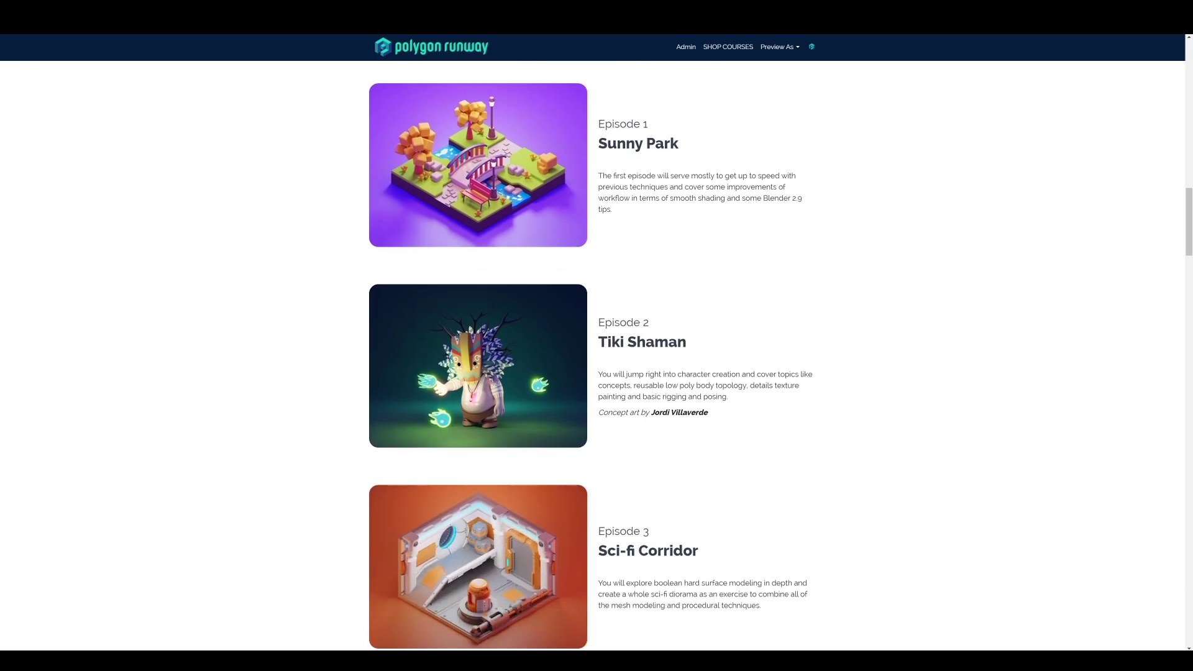
{"action": "scroll", "coordinate": [597, 355], "scroll_direction": "down", "scroll_amount": 3}
{"action": "scroll", "coordinate": [596, 354], "scroll_direction": "down", "scroll_amount": 4}
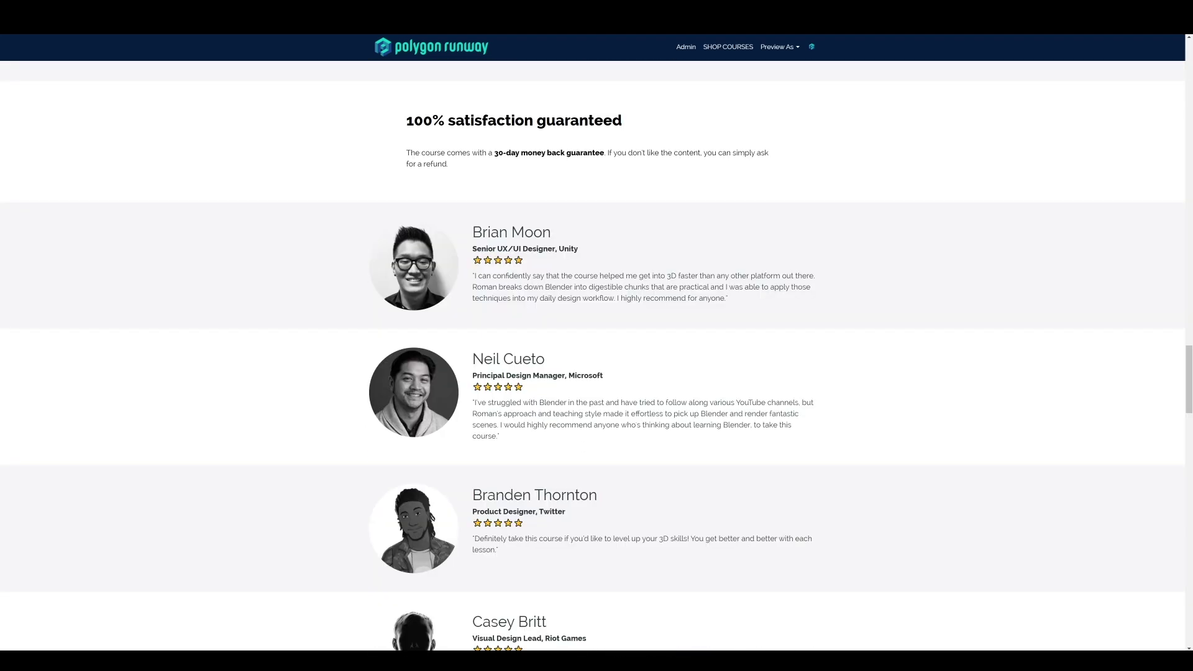
{"action": "scroll", "coordinate": [597, 354], "scroll_direction": "down", "scroll_amount": 6}
{"action": "scroll", "coordinate": [597, 354], "scroll_direction": "down", "scroll_amount": 4}
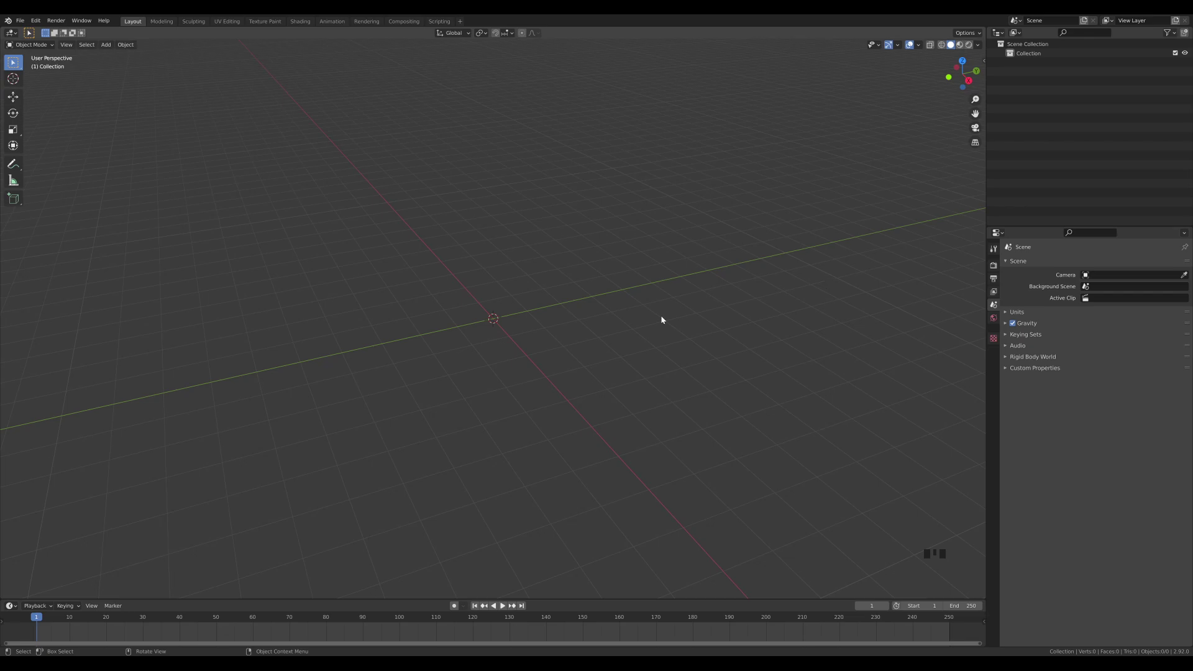
Add a plane mesh at the centre of the empty scene
{"action": "key", "text": "shift+a"}
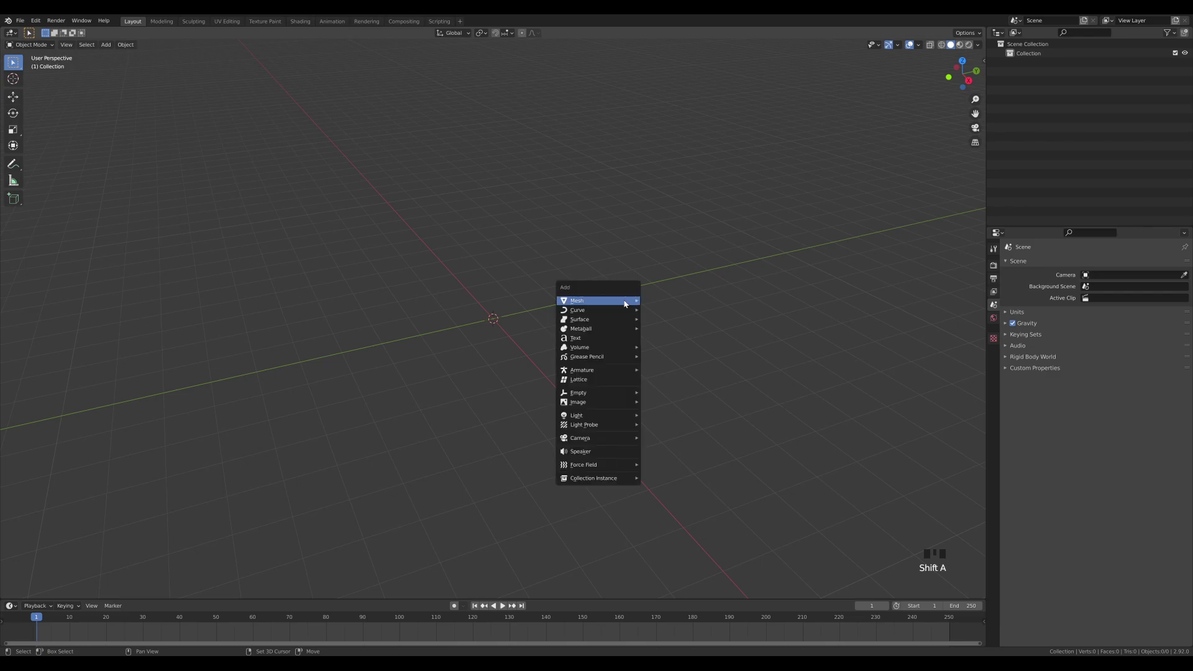
{"action": "mouse_move", "coordinate": [626, 303]}
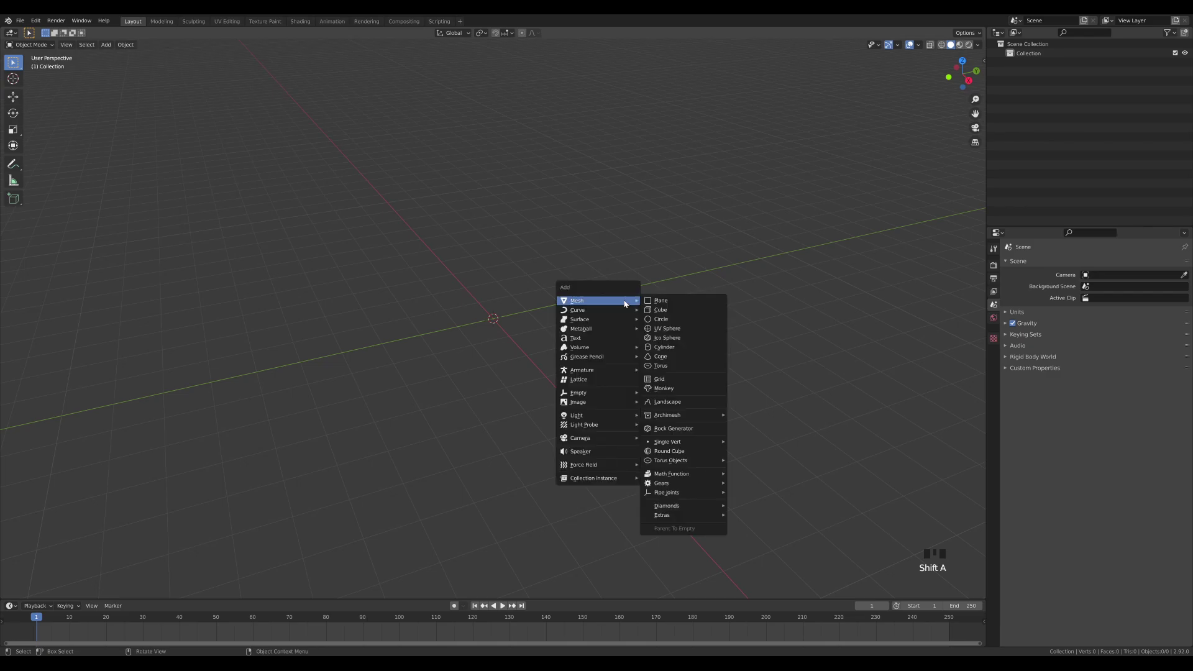
{"action": "left_click", "coordinate": [679, 304]}
{"action": "middle_click_drag", "start_coordinate": [636, 316], "coordinate": [621, 313]}
{"action": "scroll", "coordinate": [557, 343], "scroll_direction": "up", "scroll_amount": 3}
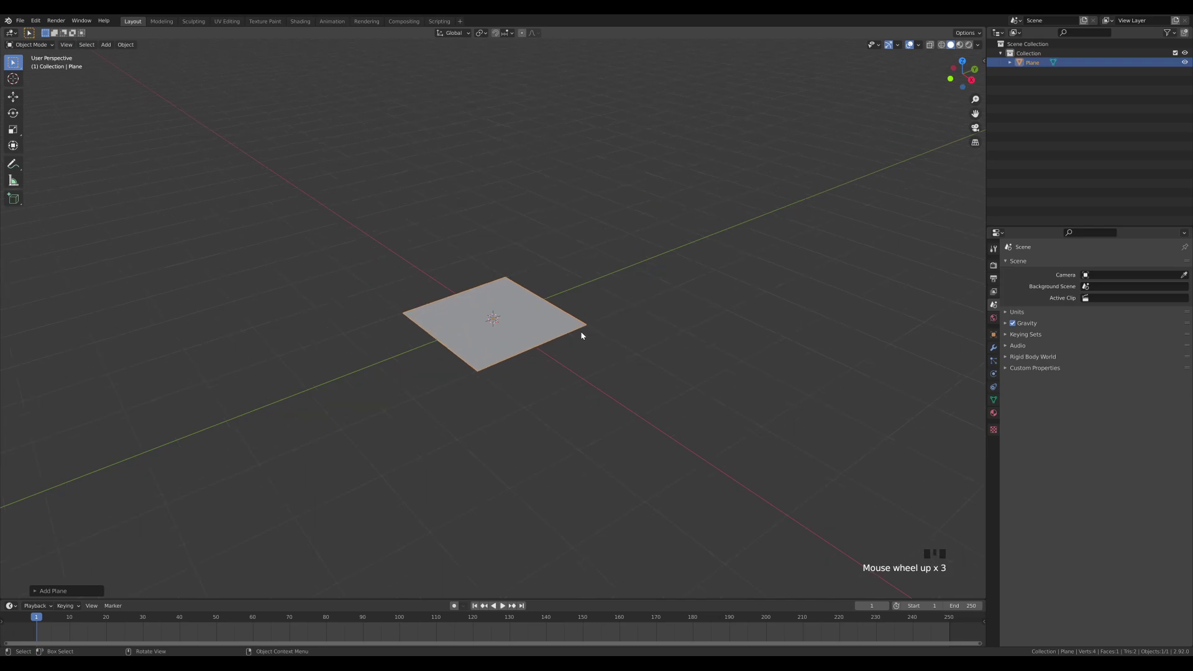
Extrude the plane upward about 0.43 m, followed by a second thin extrusion of about 0.1 m
{"action": "key", "text": "Tab"}
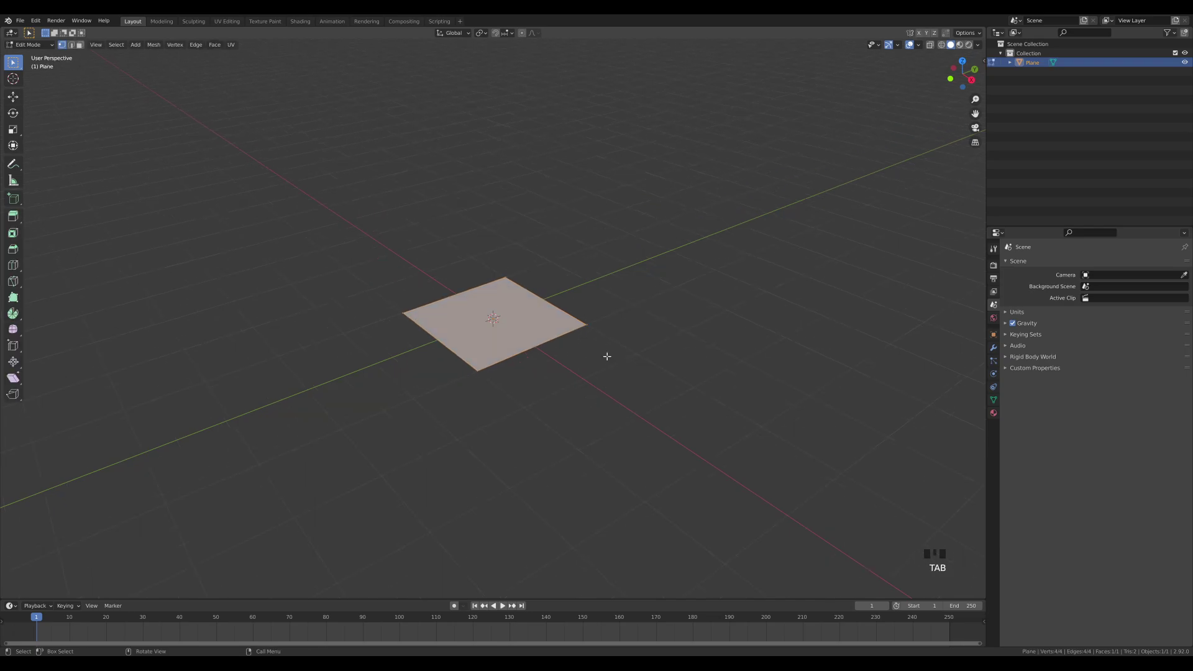
{"action": "key", "text": "e"}
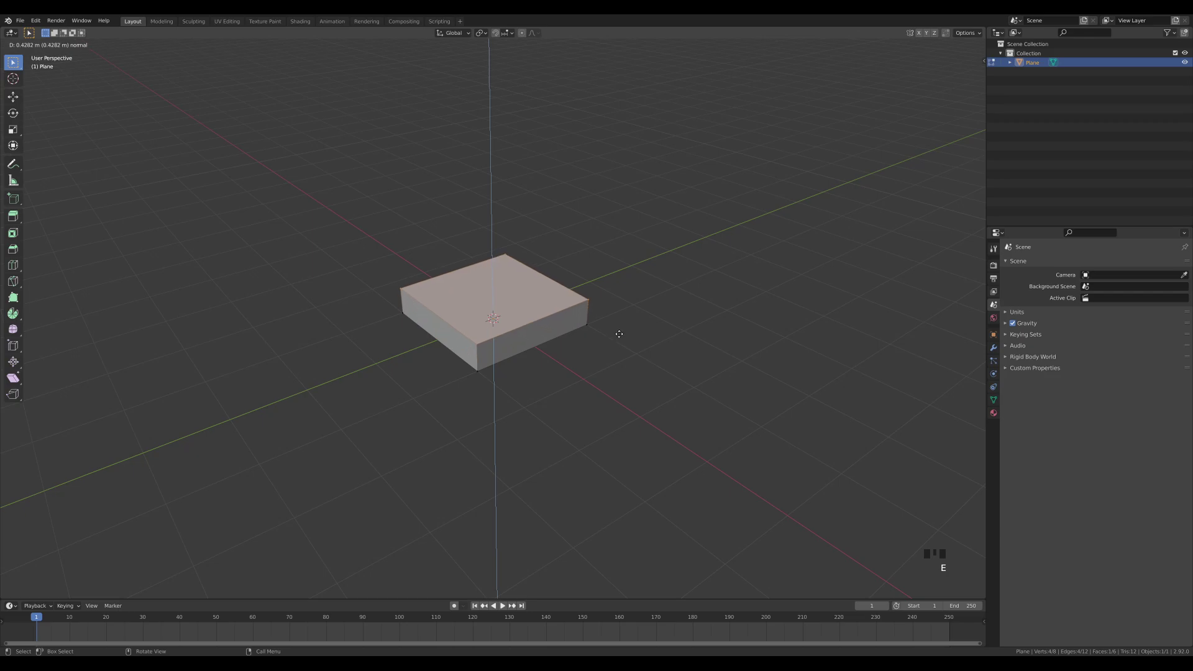
{"action": "left_click", "coordinate": [619, 334]}
{"action": "key", "text": "e"}
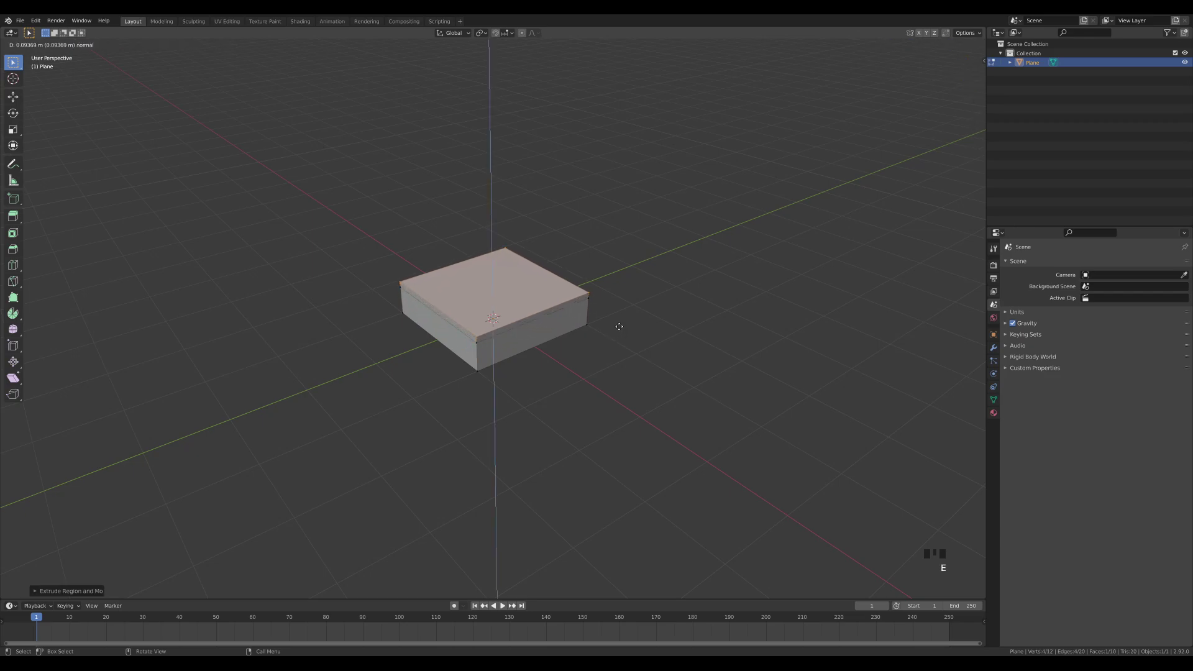
{"action": "left_click", "coordinate": [618, 325]}
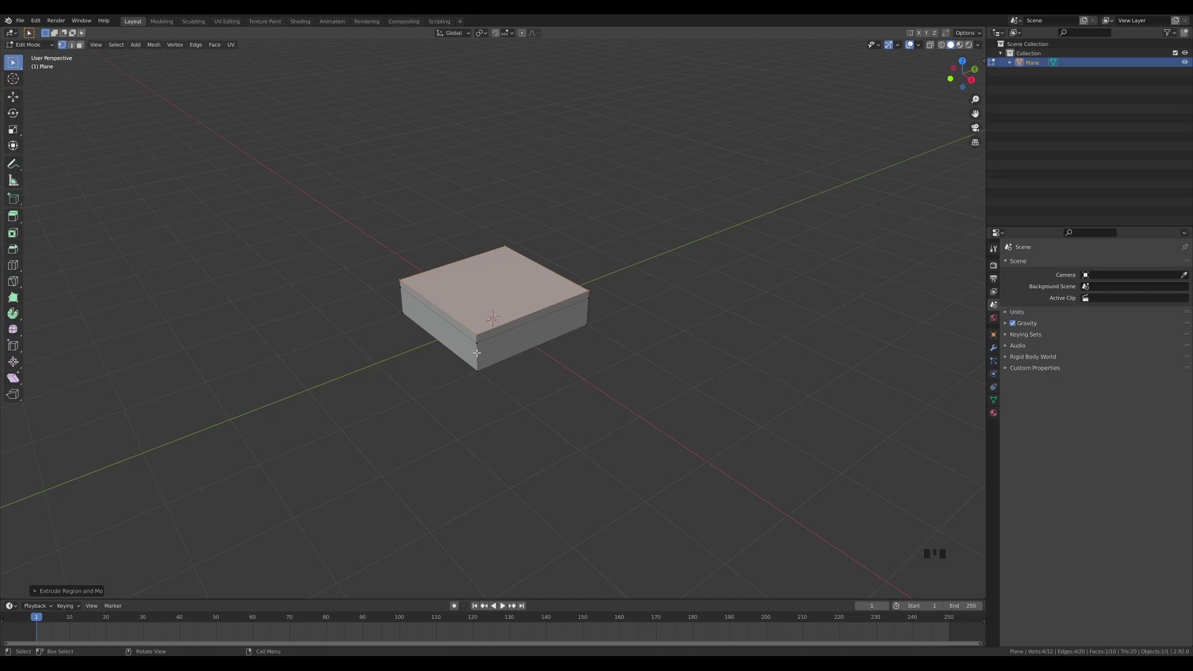
Extrude the thin upper band's ring of side faces outward along normals about 0.1 m with even thickness
{"action": "key", "text": "3"}
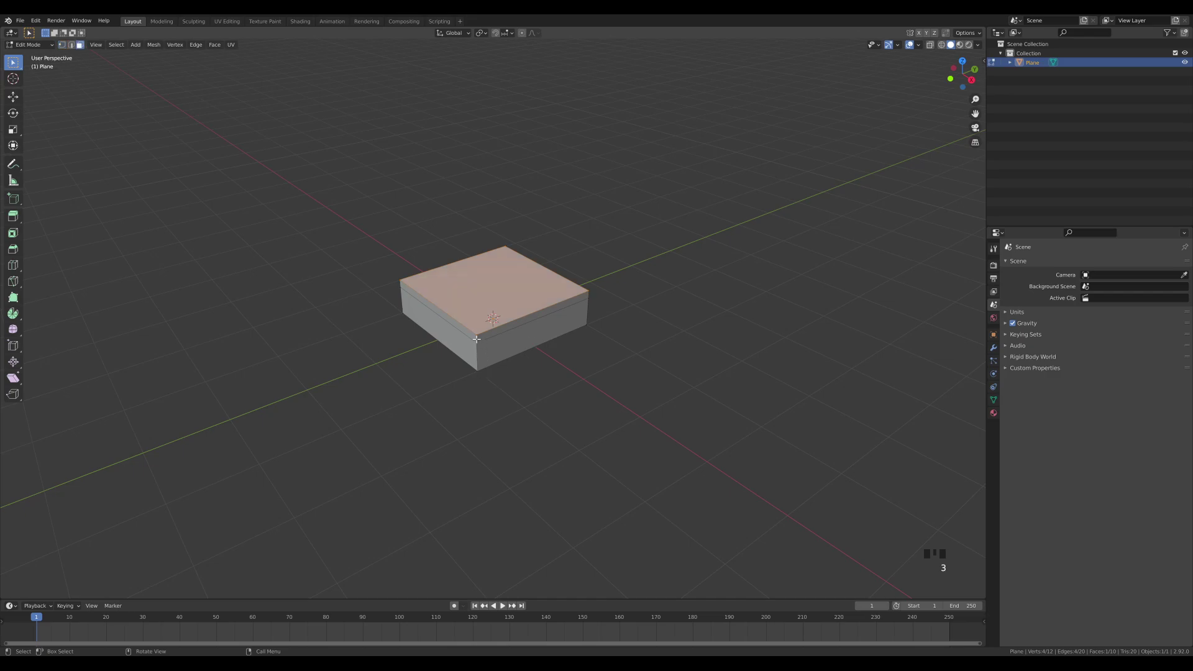
{"action": "left_click", "coordinate": [581, 298], "text": "alt"}
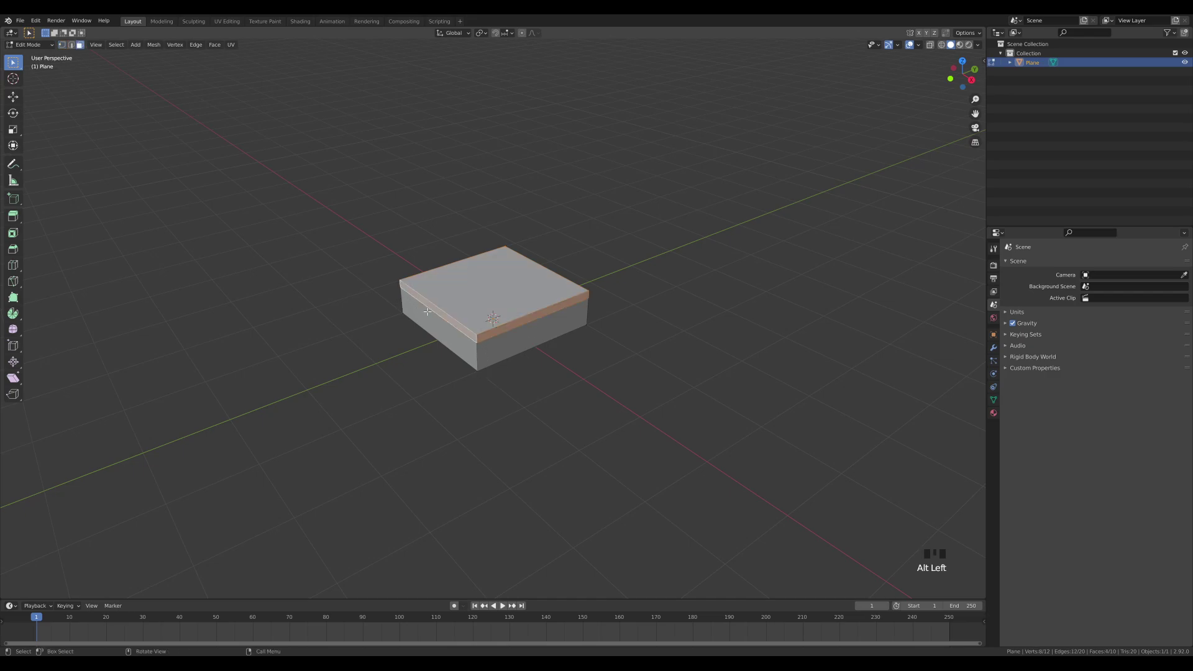
{"action": "key", "text": "alt+e"}
{"action": "left_click", "coordinate": [629, 357]}
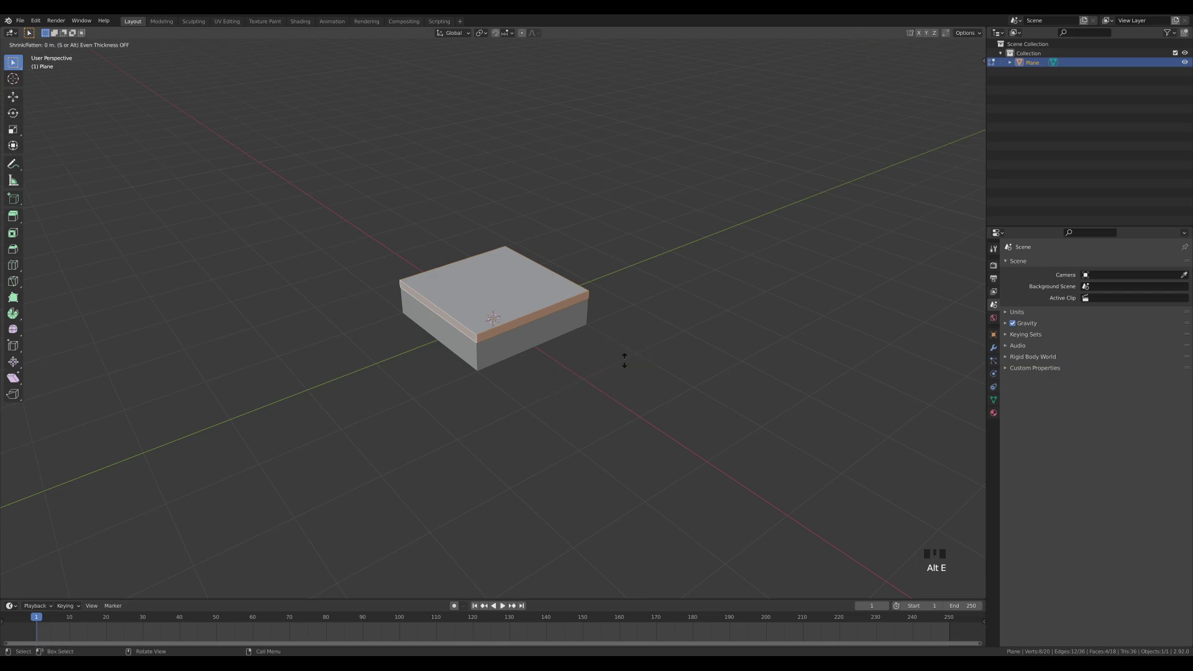
{"action": "key", "text": "s"}
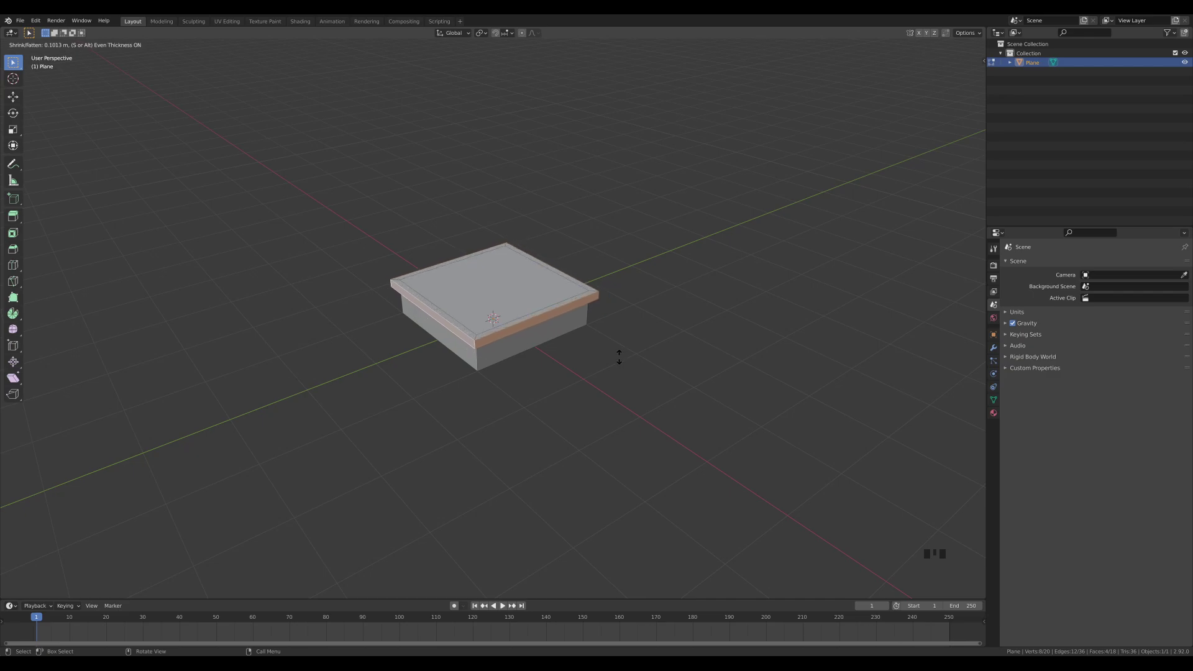
{"action": "left_click", "coordinate": [618, 356]}
Snap the 3D cursor to the block's top face and return to Object Mode
{"action": "middle_click_drag", "start_coordinate": [615, 355], "coordinate": [507, 345]}
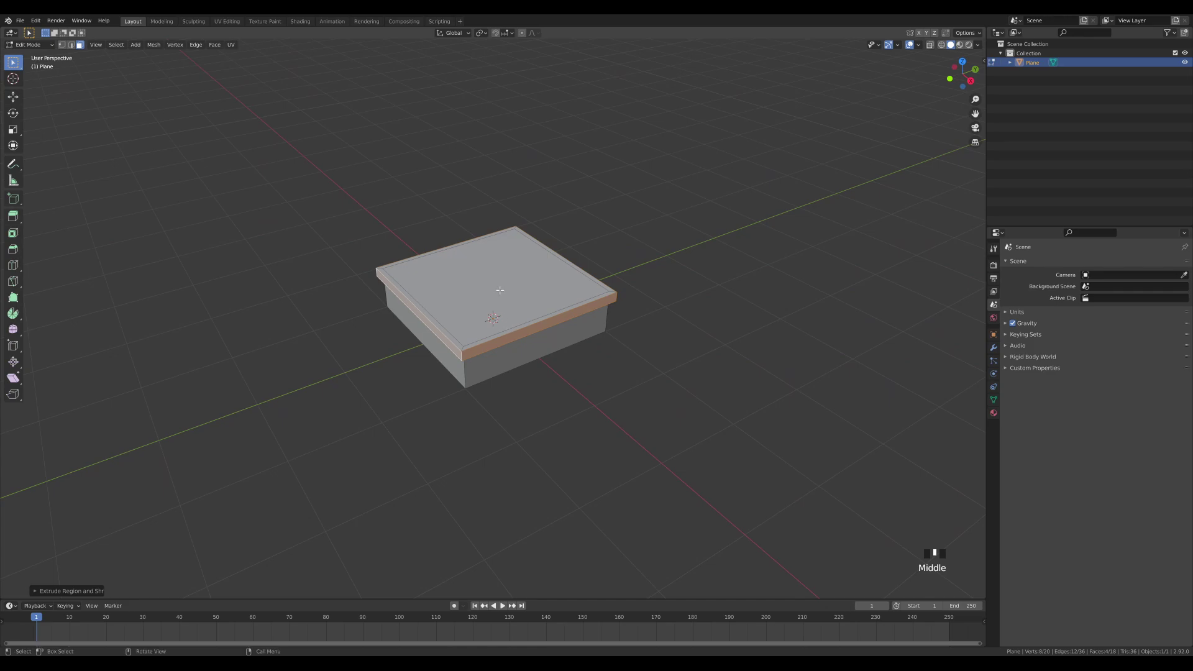
{"action": "left_click", "coordinate": [493, 285]}
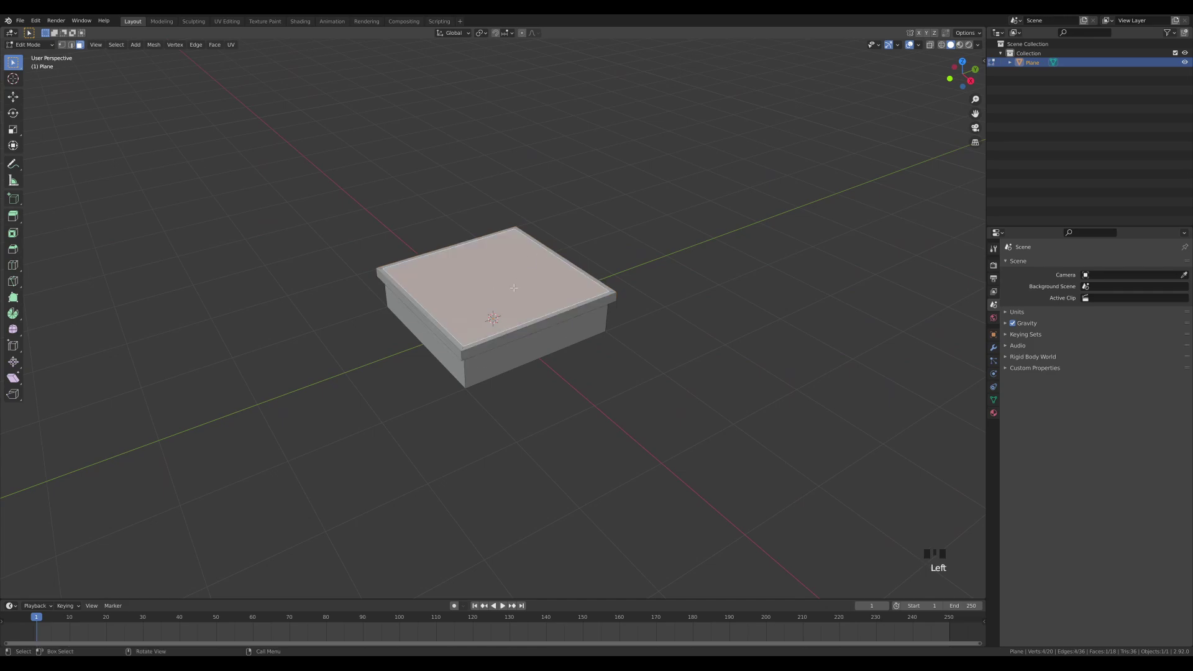
{"action": "key", "text": "shift+s"}
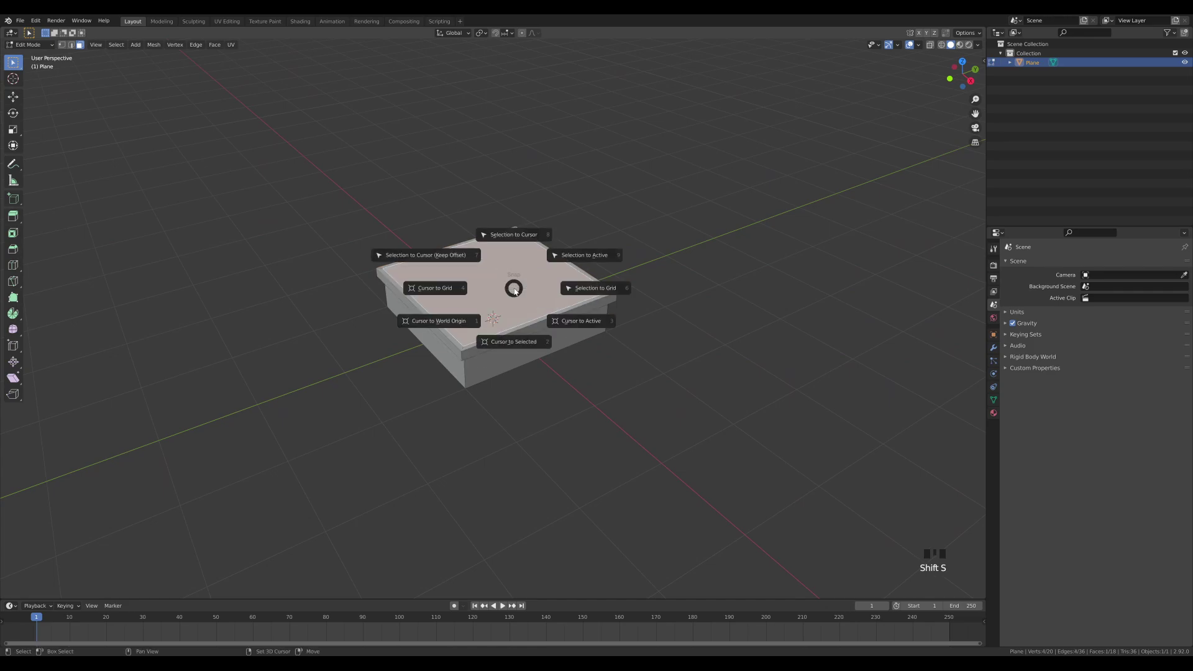
{"action": "left_click", "coordinate": [517, 346]}
{"action": "key", "text": "Tab"}
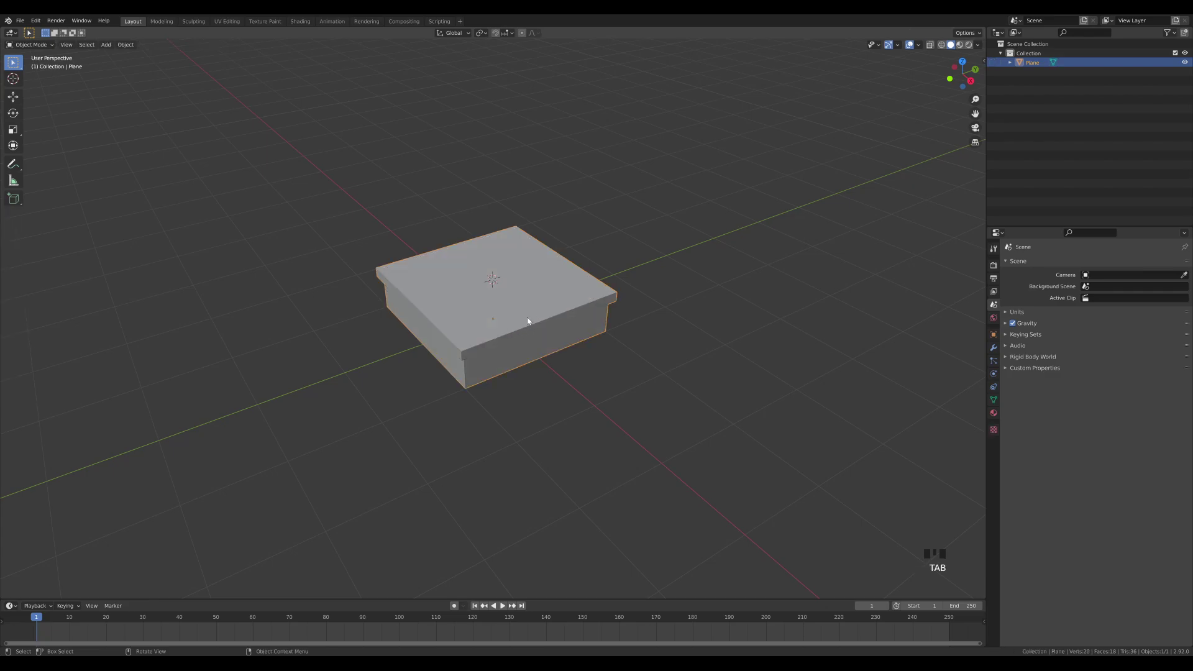
Add a second plane mesh at the 3D cursor on top of the block
{"action": "scroll", "coordinate": [542, 278], "scroll_direction": "down", "scroll_amount": 3}
{"action": "middle_click_drag", "start_coordinate": [543, 278], "coordinate": [539, 303], "text": "shift"}
{"action": "key", "text": "shift+a"}
{"action": "mouse_move", "coordinate": [538, 299]}
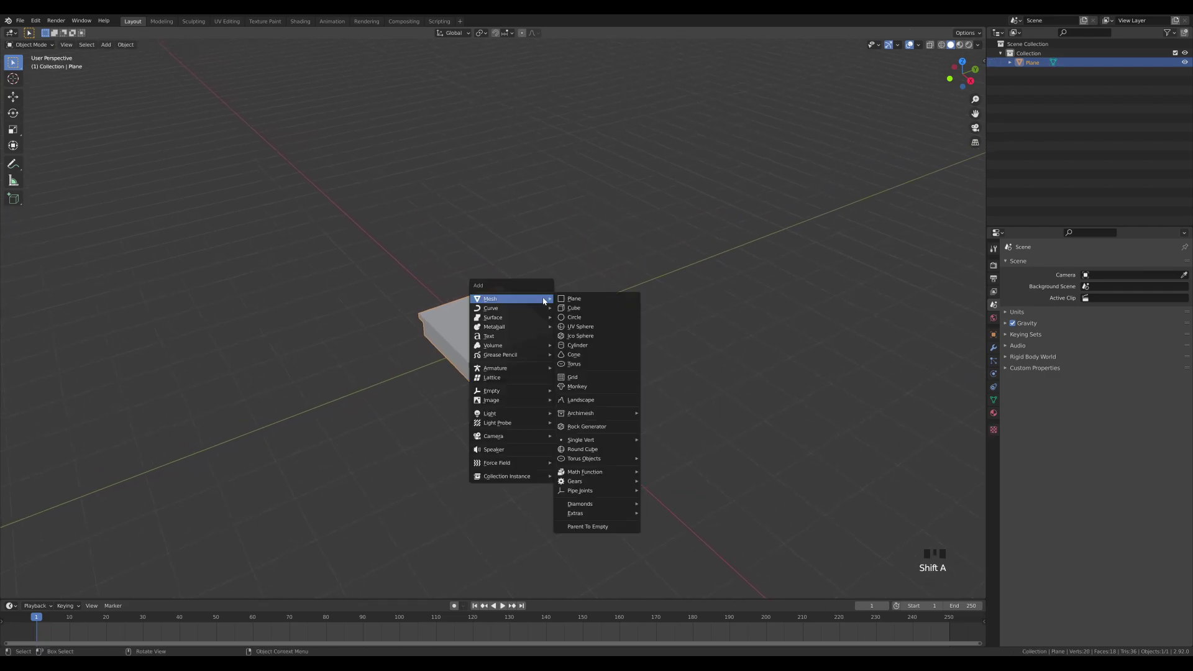
{"action": "left_click", "coordinate": [576, 300]}
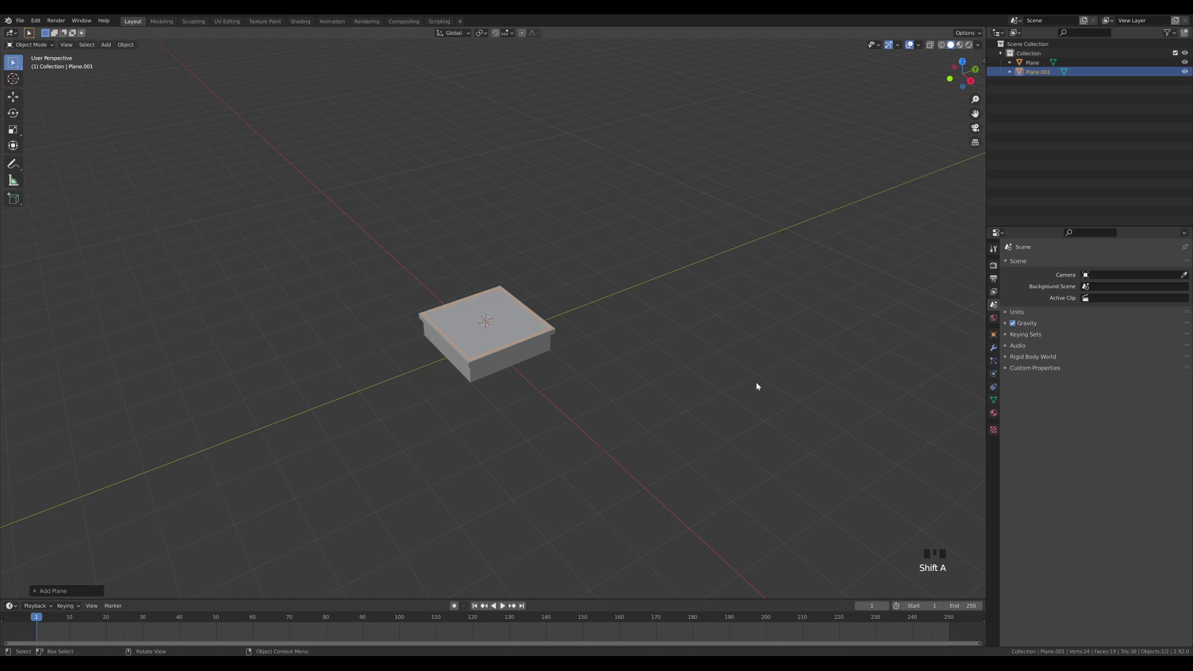
Extrude the new plane upward about 0.35 m, followed by a thin upper layer of about 0.06 m
{"action": "key", "text": "Tab"}
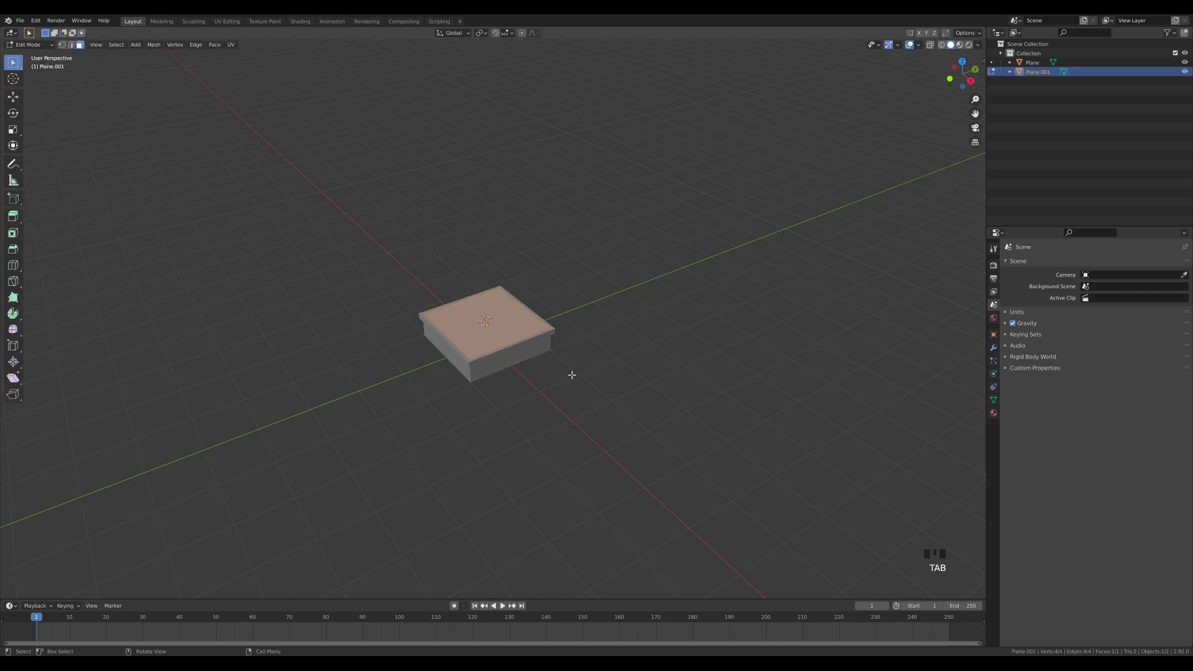
{"action": "middle_click_drag", "start_coordinate": [570, 373], "coordinate": [568, 362]}
{"action": "key", "text": "e"}
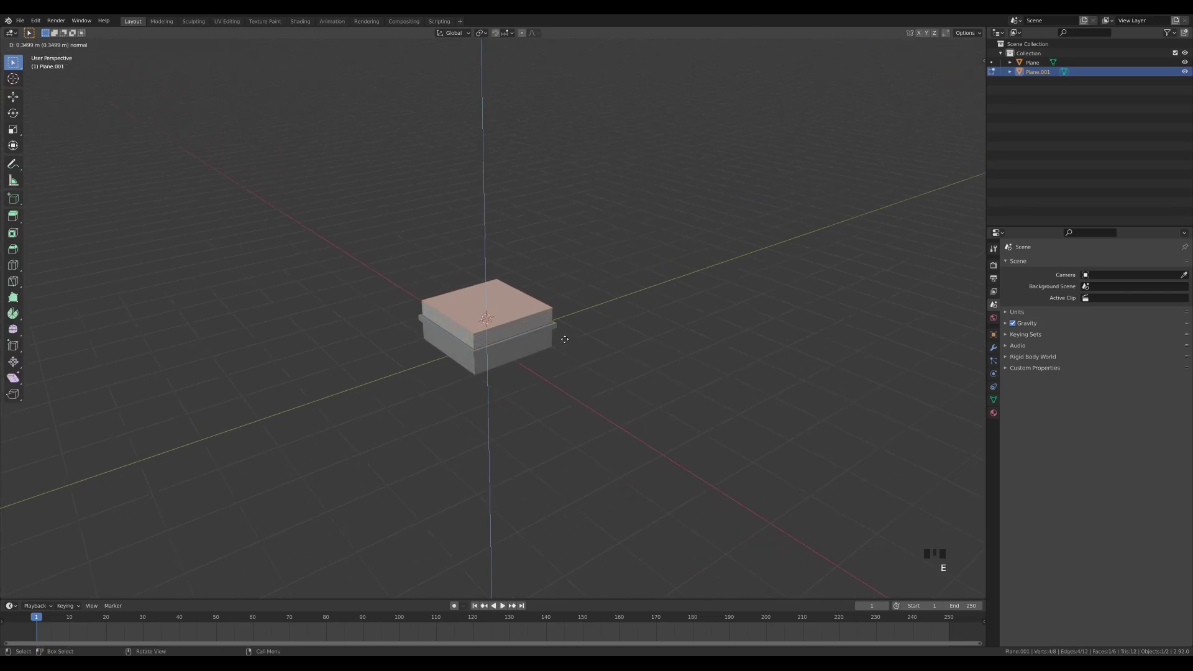
{"action": "left_click", "coordinate": [564, 339]}
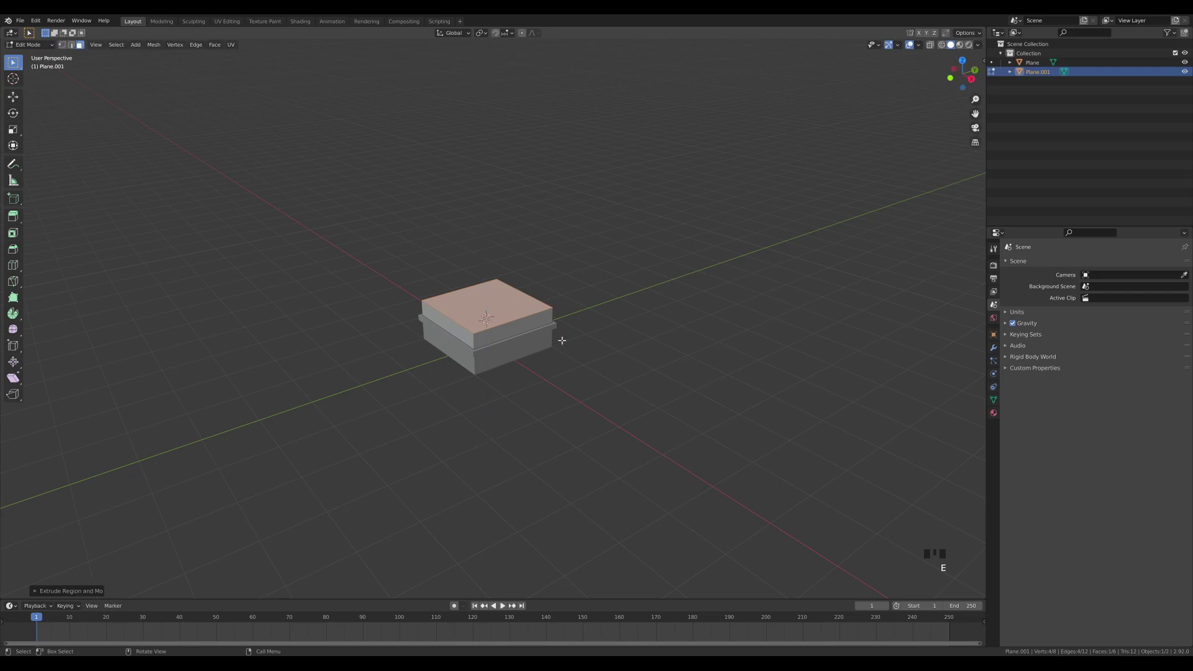
{"action": "scroll", "coordinate": [559, 354], "scroll_direction": "up", "scroll_amount": 5}
{"action": "middle_click_drag", "start_coordinate": [554, 365], "coordinate": [572, 343]}
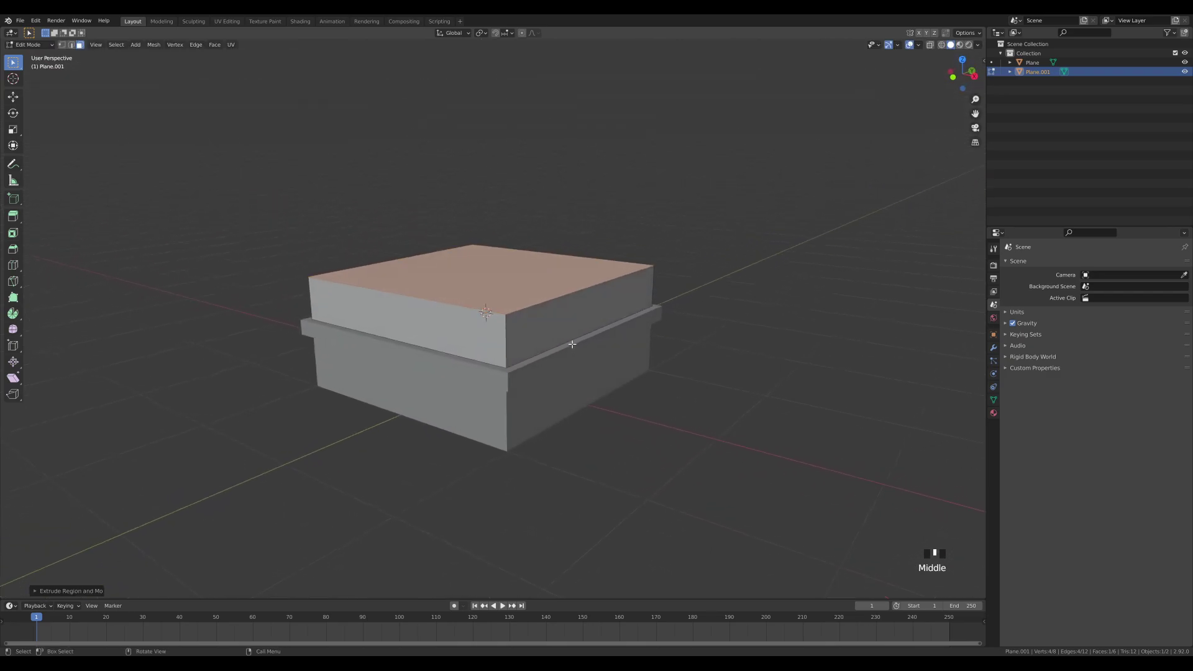
{"action": "key", "text": "e"}
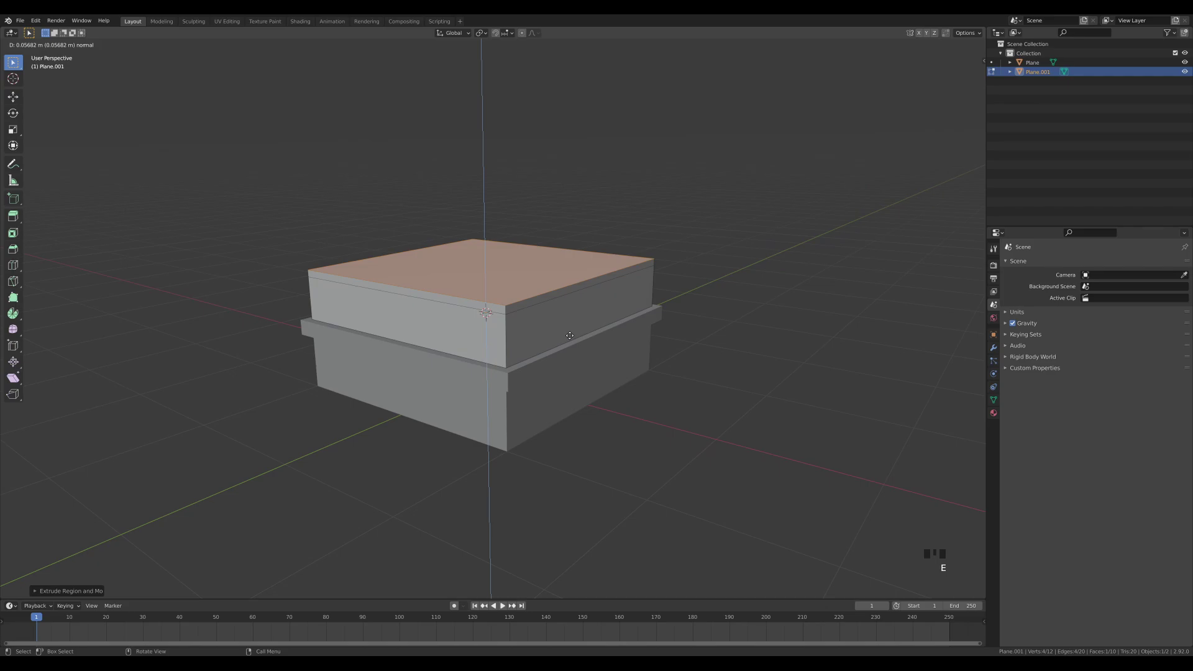
{"action": "left_click", "coordinate": [569, 335]}
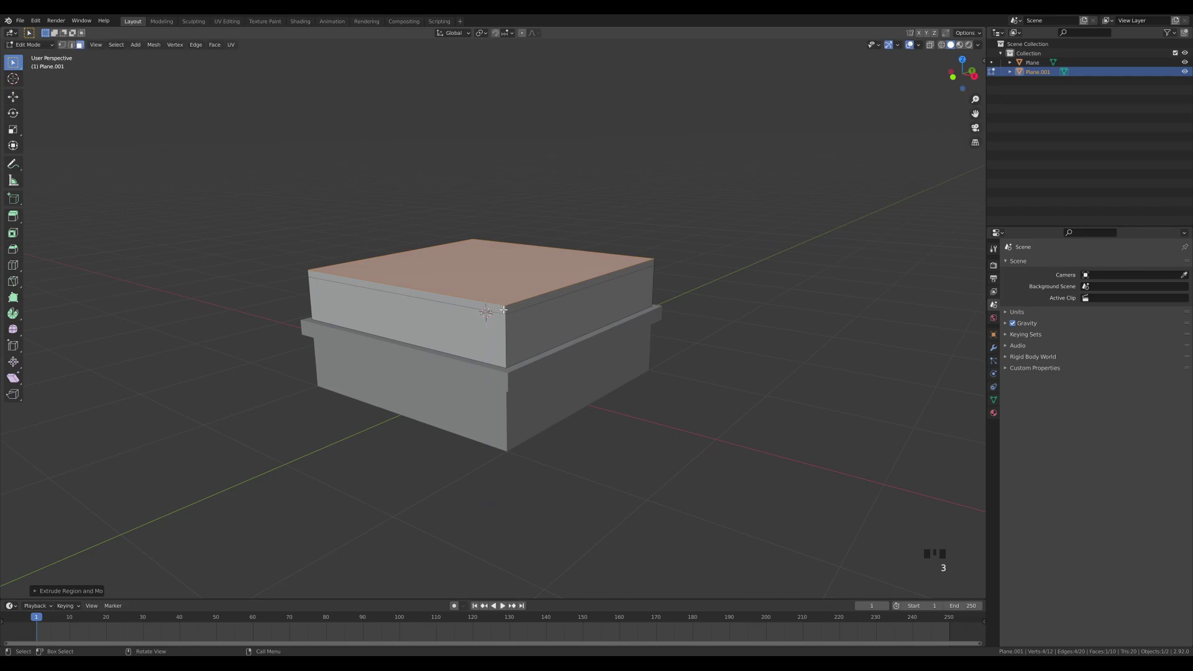
Extrude the side faces of the upper block's thin layer outward along normals about 0.04 m with even thickness
{"action": "left_click", "coordinate": [514, 313]}
{"action": "left_click", "coordinate": [513, 312], "text": "alt"}
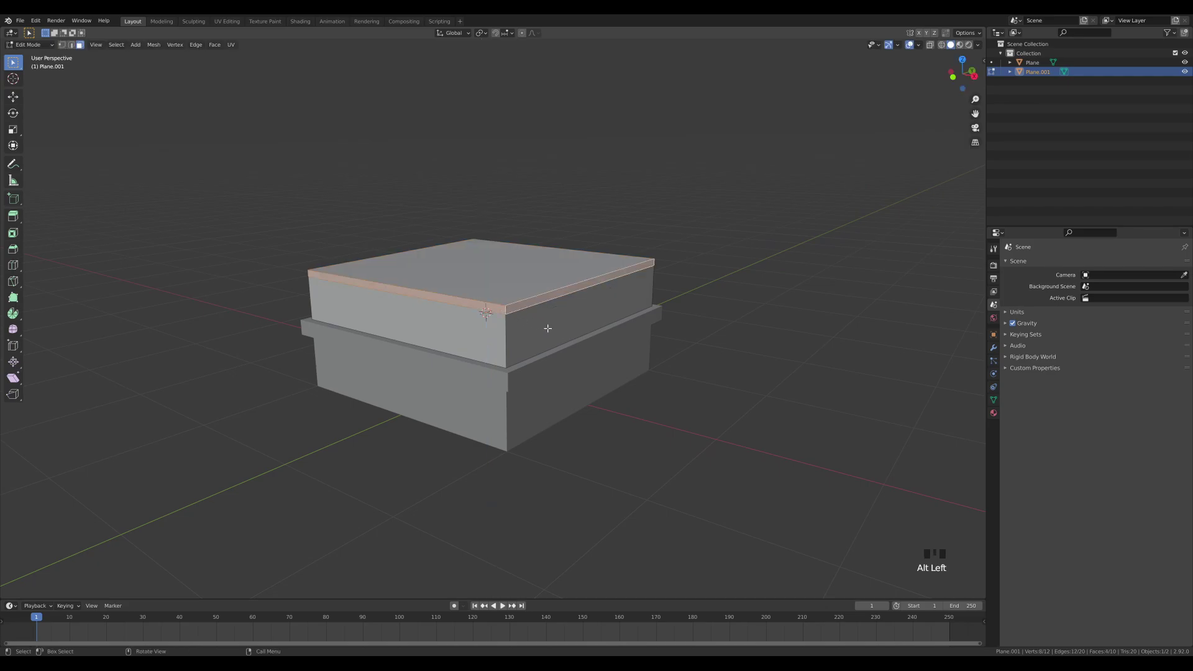
{"action": "key", "text": "alt+e"}
{"action": "left_click", "coordinate": [549, 333]}
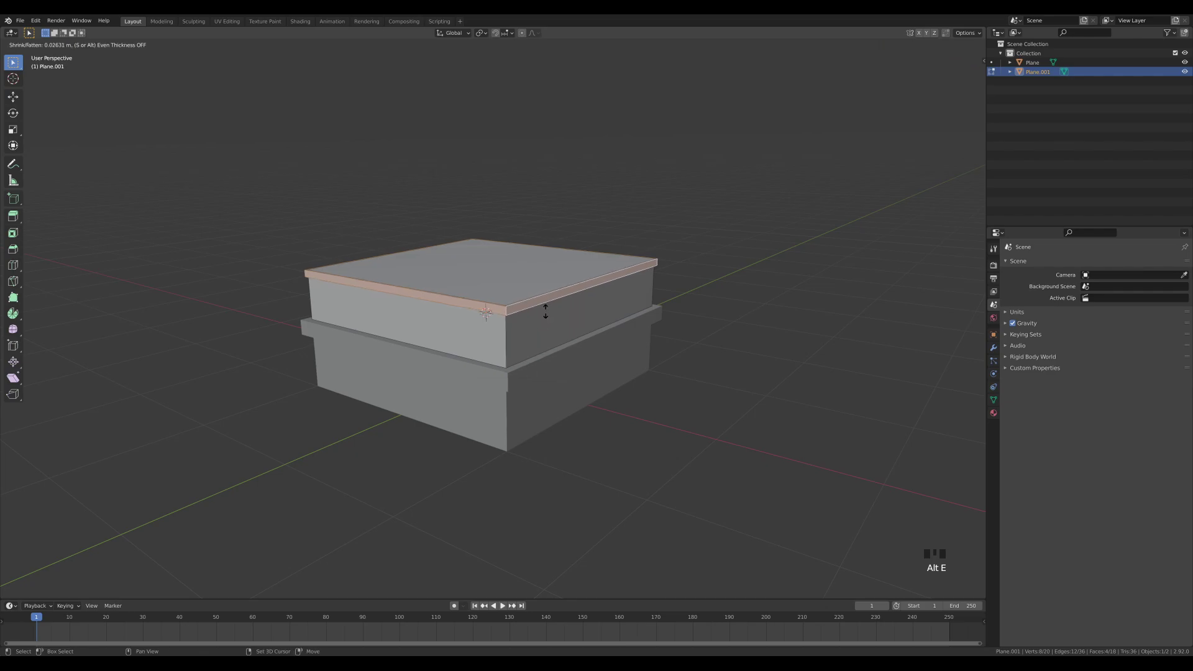
{"action": "key", "text": "s"}
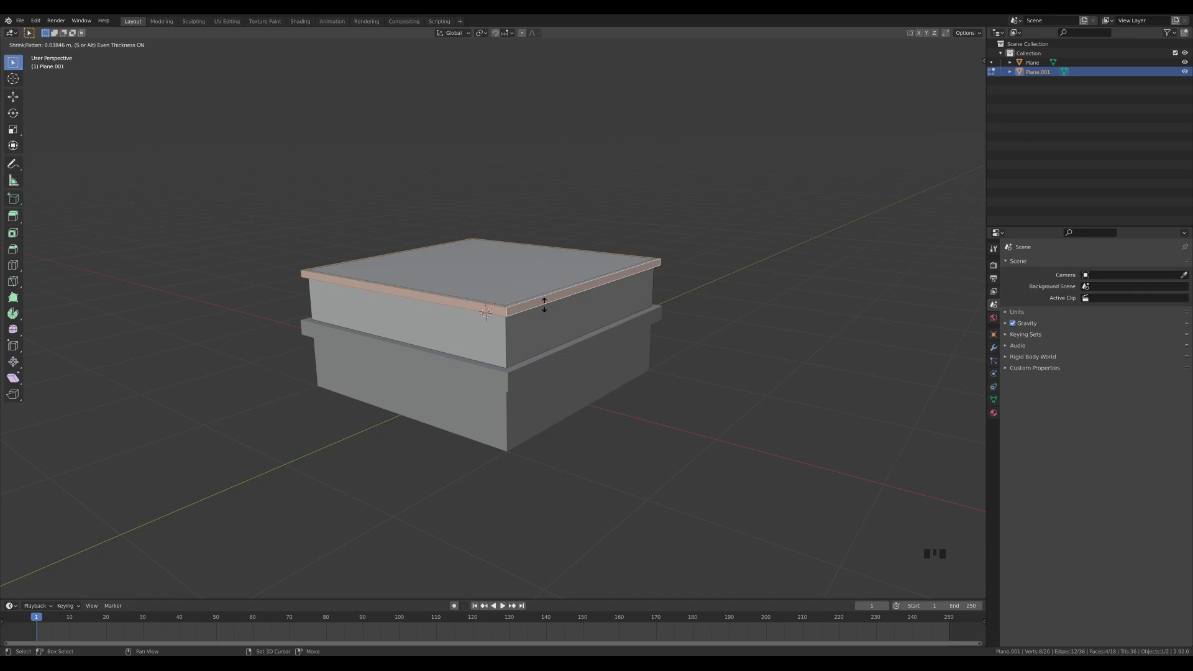
{"action": "left_click", "coordinate": [543, 304]}
Add eight evenly spaced loop cuts across the upper block, leaving them unslid
{"action": "middle_click_drag", "start_coordinate": [573, 323], "coordinate": [403, 314]}
{"action": "key", "text": "ctrl+r"}
{"action": "scroll", "coordinate": [402, 314], "scroll_direction": "up", "scroll_amount": 6}
{"action": "scroll", "coordinate": [402, 315], "scroll_direction": "up", "scroll_amount": 1}
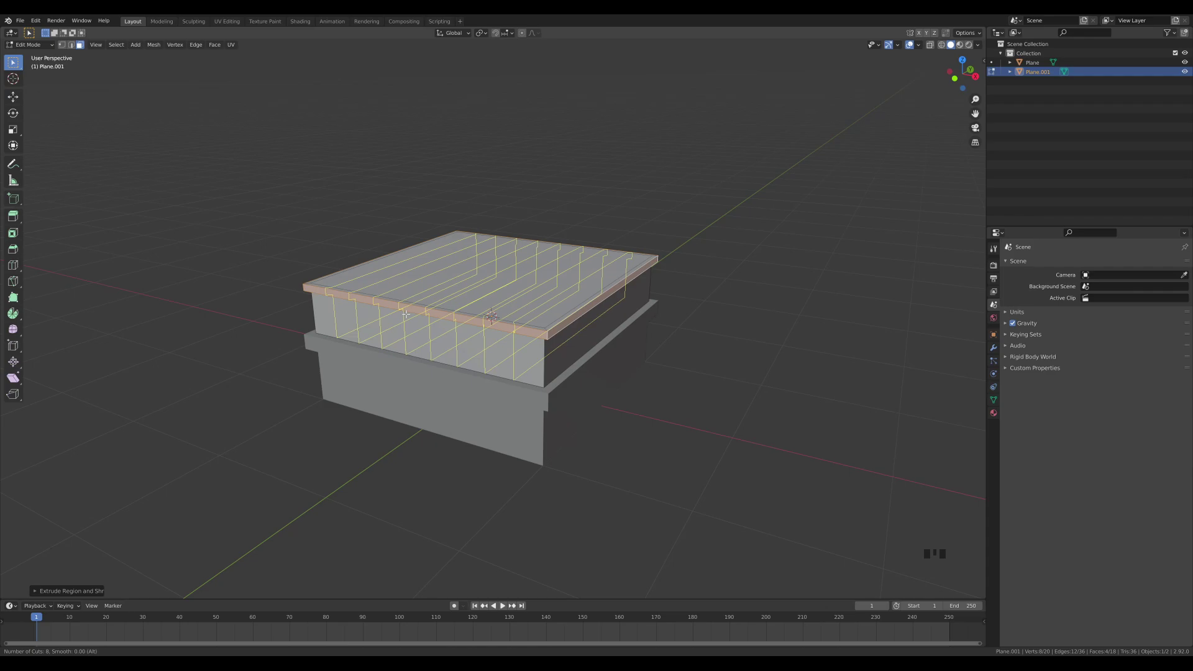
{"action": "left_click", "coordinate": [405, 315]}
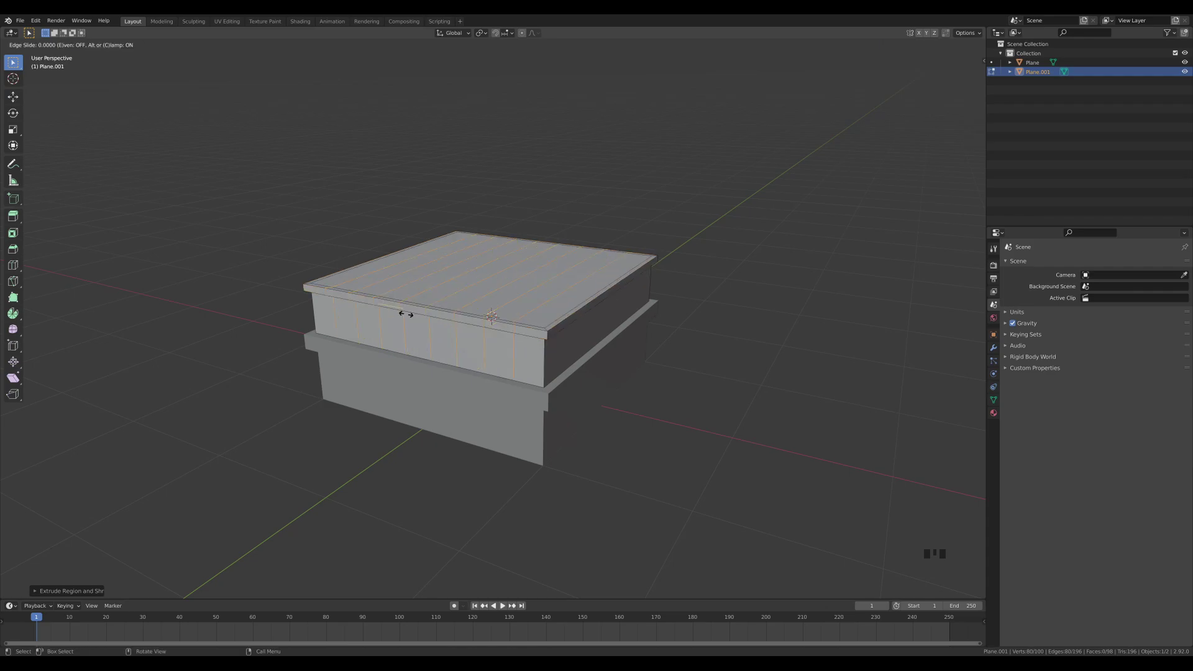
{"action": "right_click", "coordinate": [405, 315]}
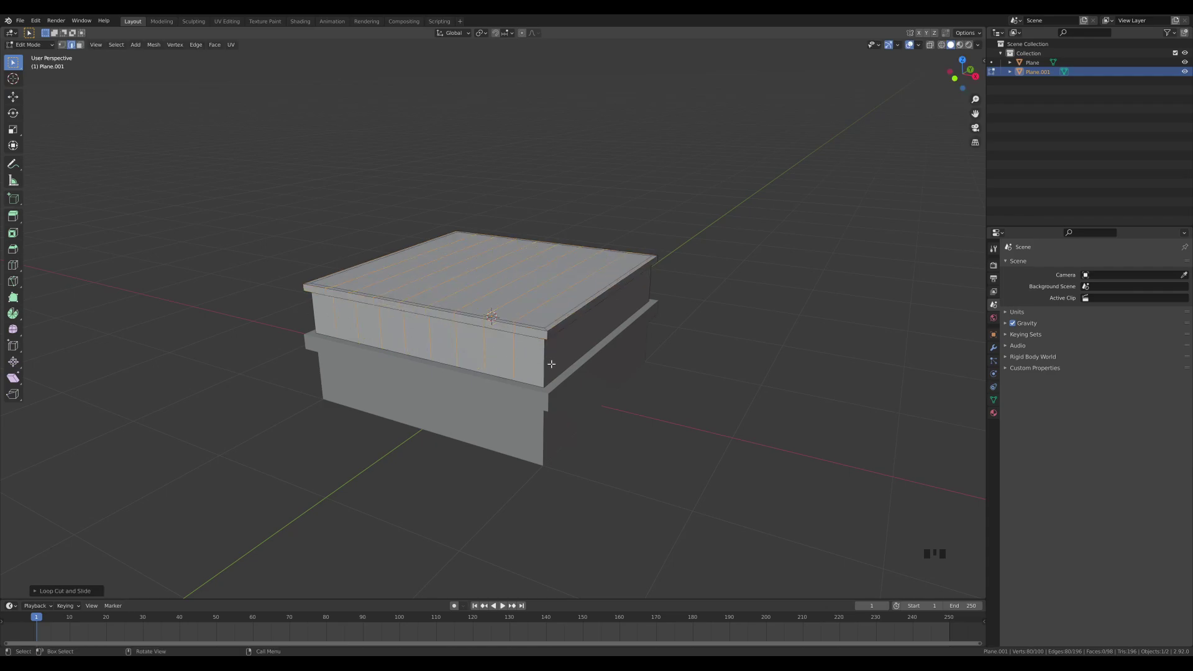
Add centred loop cuts across the upper block, perpendicular to the existing ones, and set the number of cuts to 9
{"action": "middle_click_drag", "start_coordinate": [702, 326], "coordinate": [438, 314]}
{"action": "key", "text": "ctrl+r"}
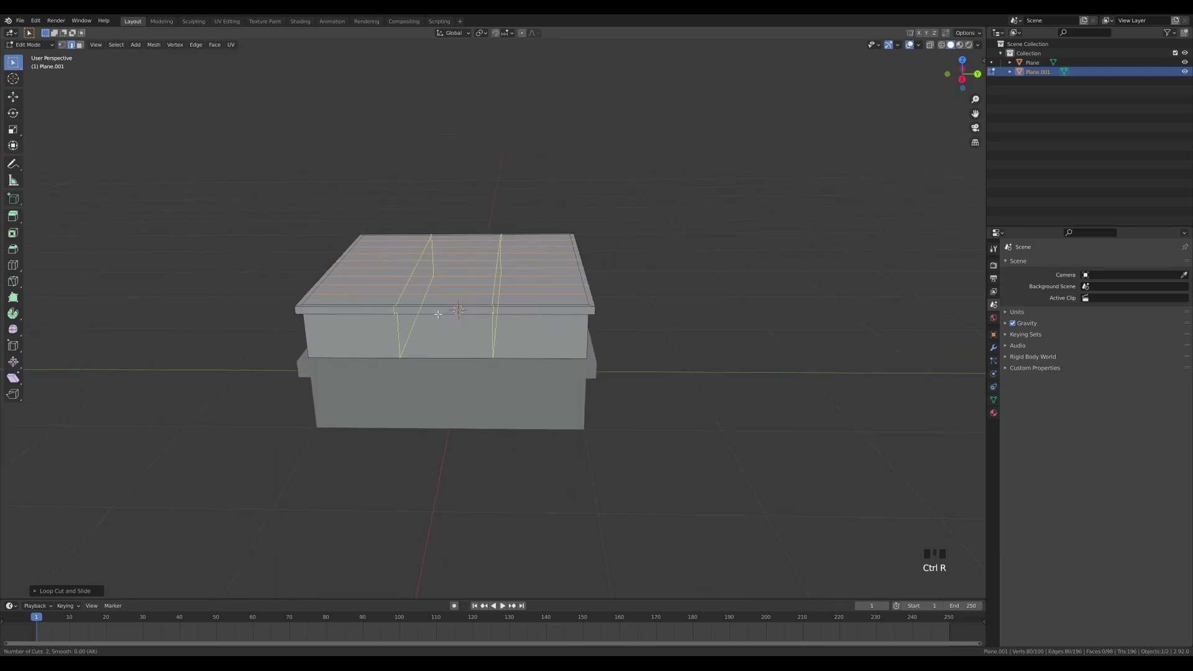
{"action": "scroll", "coordinate": [438, 314], "scroll_direction": "down", "scroll_amount": 1}
{"action": "left_click", "coordinate": [436, 314]}
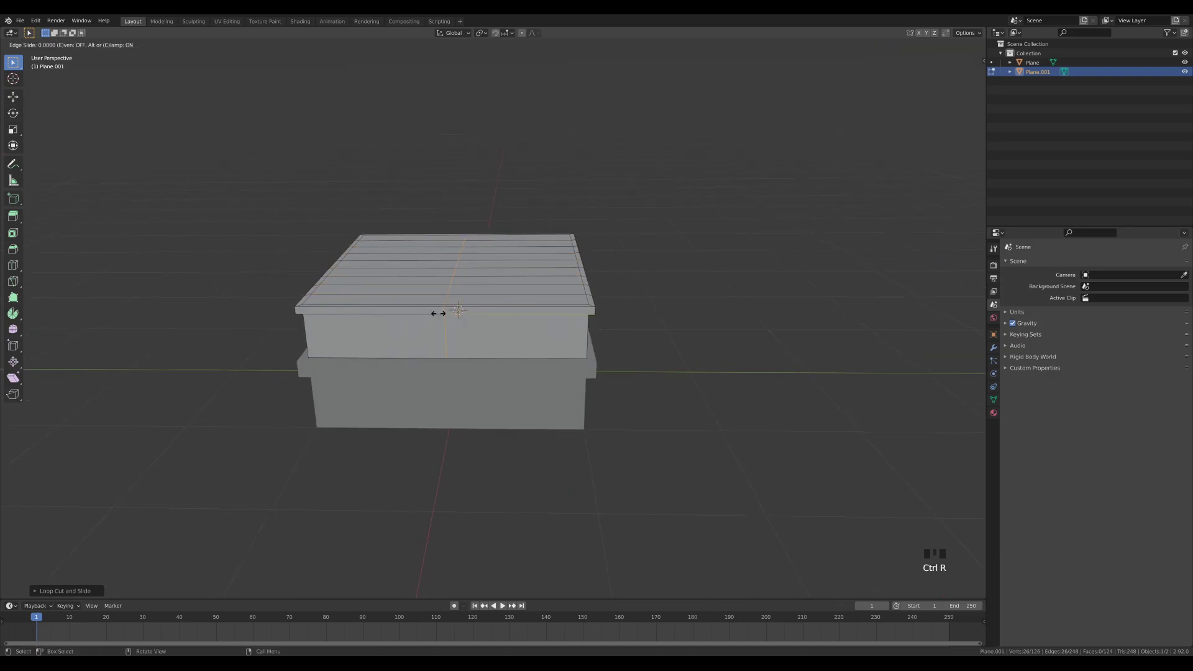
{"action": "right_click", "coordinate": [448, 339]}
{"action": "left_click", "coordinate": [96, 590]}
{"action": "left_click", "coordinate": [153, 516]}
{"action": "left_click", "coordinate": [152, 517]}
{"action": "left_click", "coordinate": [152, 516]}
{"action": "left_click", "coordinate": [152, 517]}
{"action": "left_click", "coordinate": [152, 516]}
{"action": "left_click", "coordinate": [152, 516]}
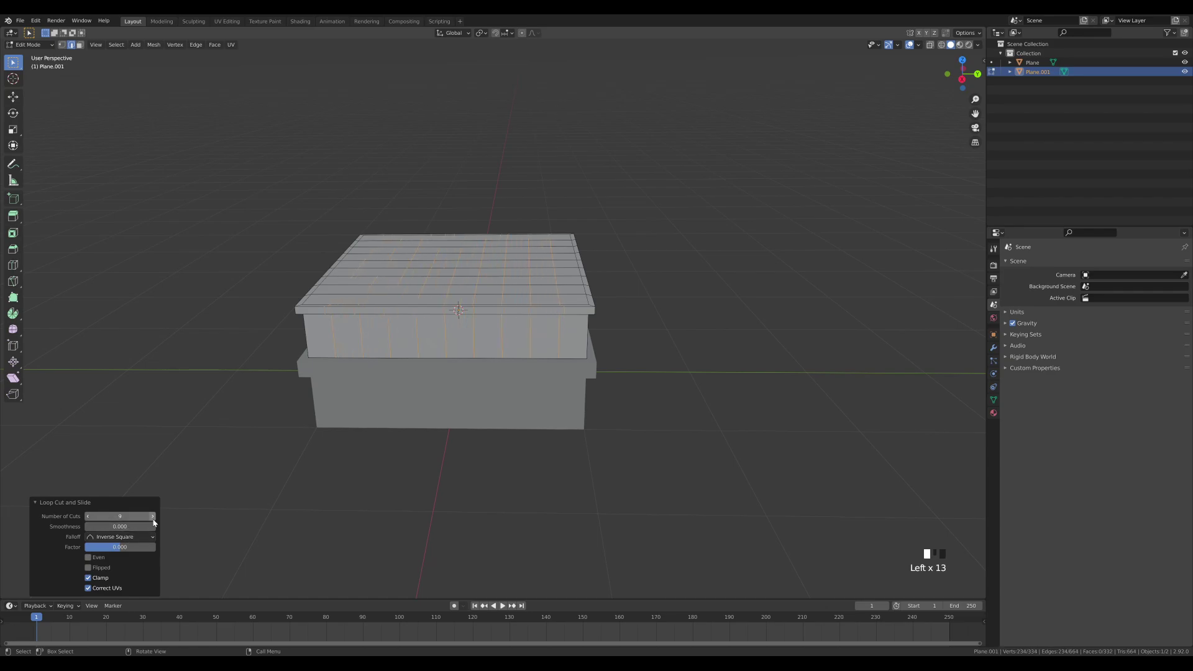
Set the number of cuts of the latest loop cut on the upper block to 8
{"action": "left_click", "coordinate": [88, 517]}
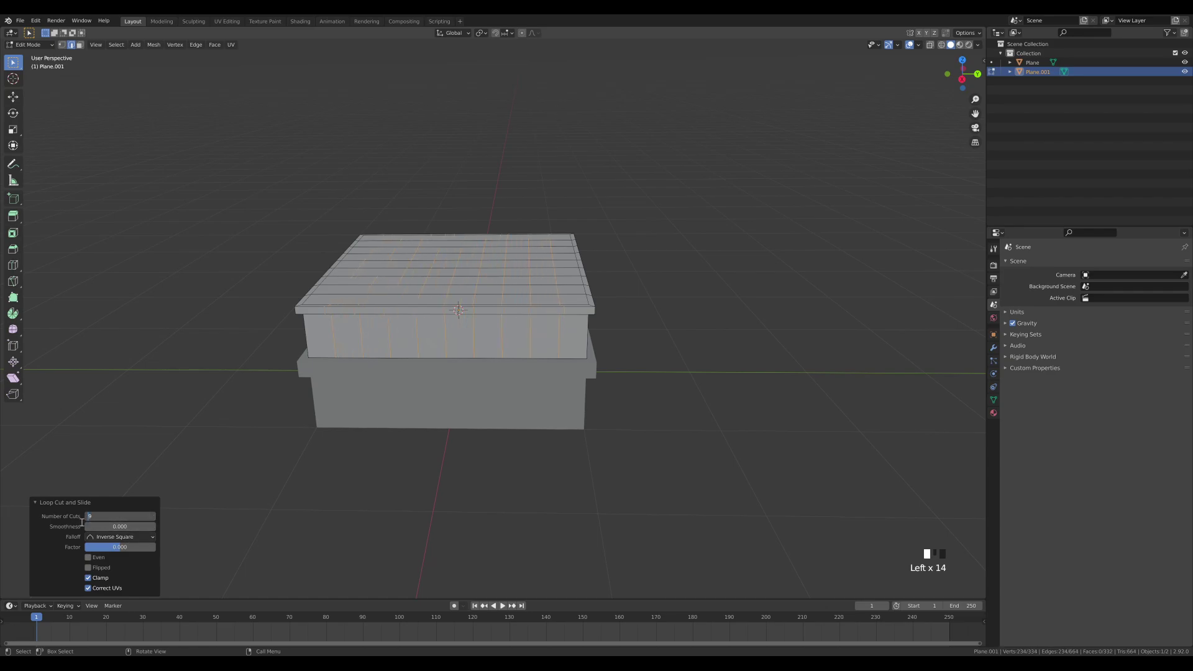
{"action": "type", "text": "8"}
{"action": "key", "text": "Return"}
Add a horizontal loop cut around the upper block's walls and slide it toward their lower edge
{"action": "middle_click_drag", "start_coordinate": [500, 315], "coordinate": [545, 309]}
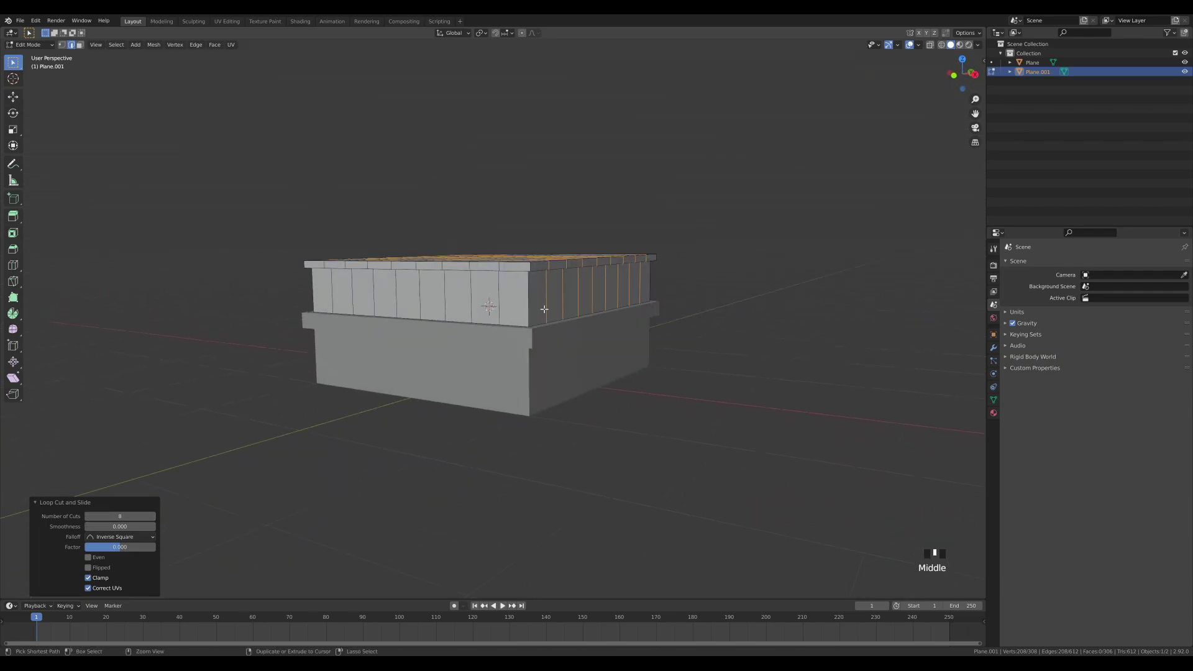
{"action": "key", "text": "ctrl+r"}
{"action": "left_click", "coordinate": [545, 309]}
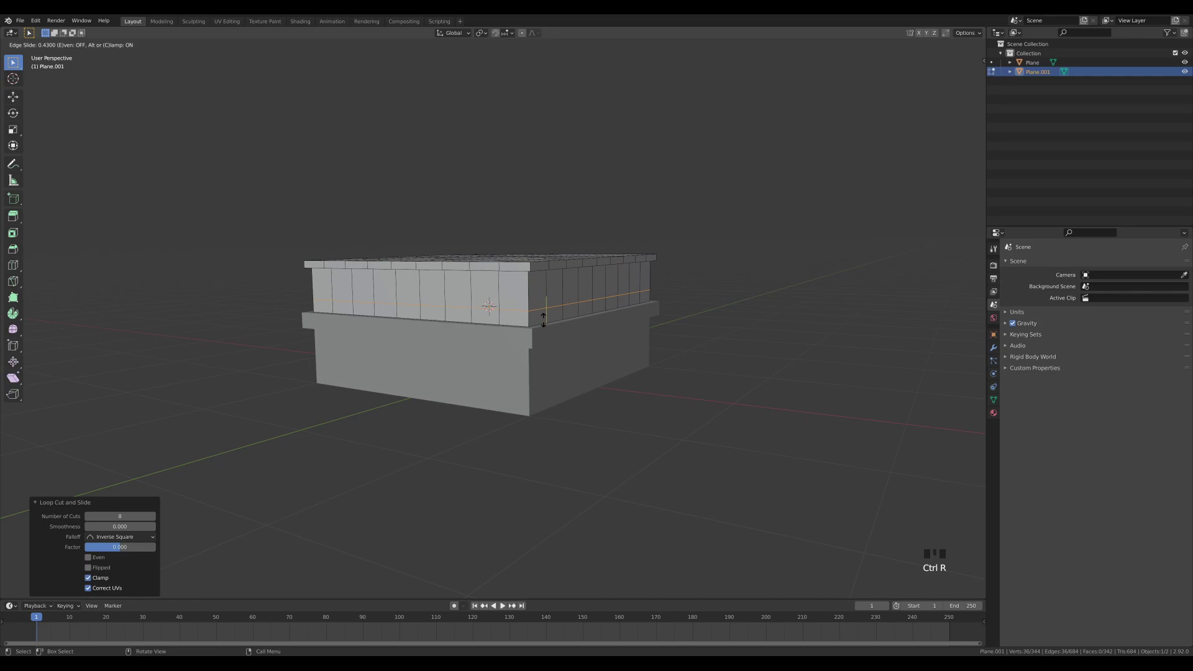
{"action": "left_click", "coordinate": [544, 318]}
Select the upper ring of wall faces on the upper block and inset them individually by about 0.041 m
{"action": "key", "text": "3"}
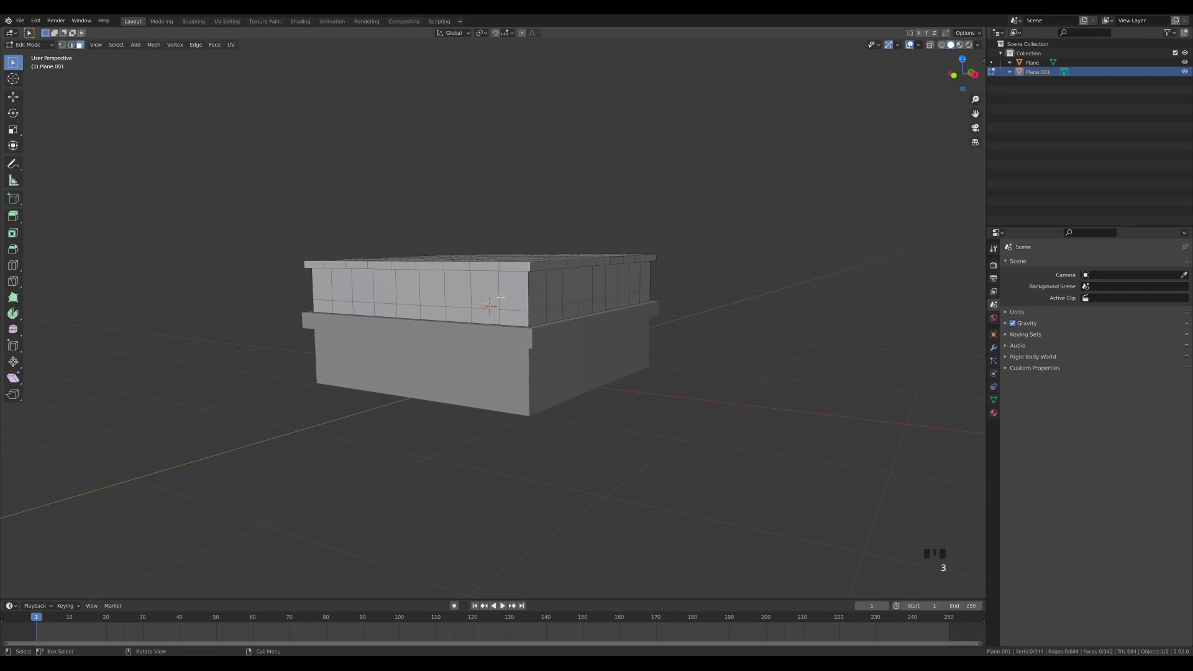
{"action": "left_click", "coordinate": [525, 296], "text": "alt"}
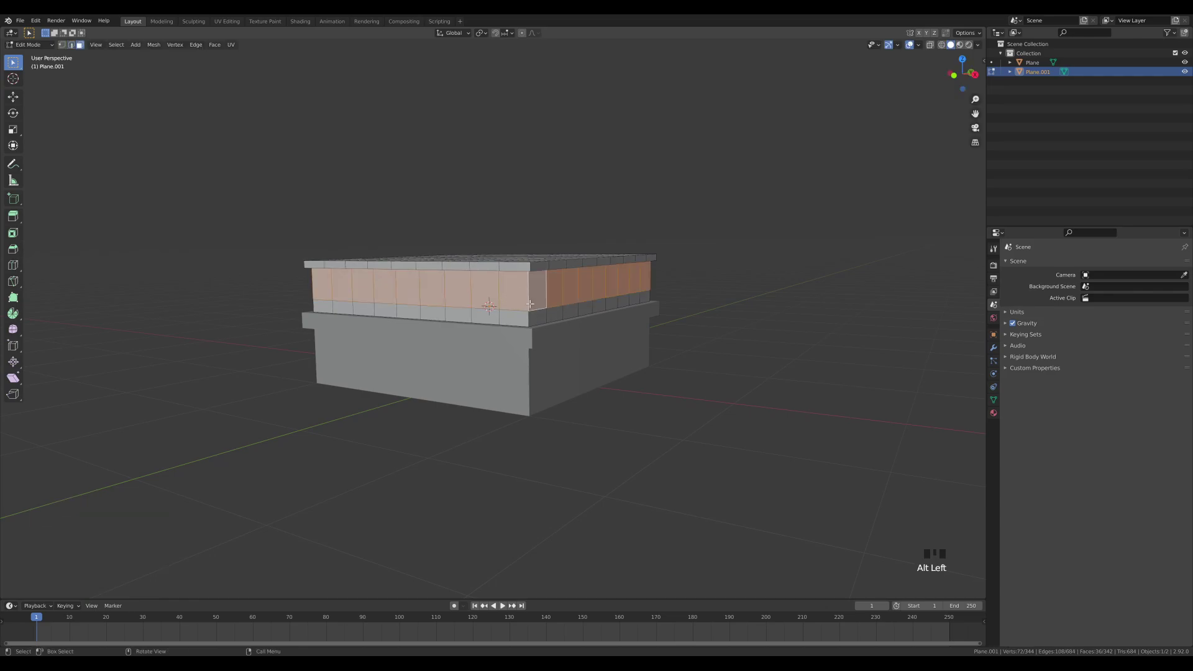
{"action": "key", "text": "i"}
{"action": "key", "text": "i"}
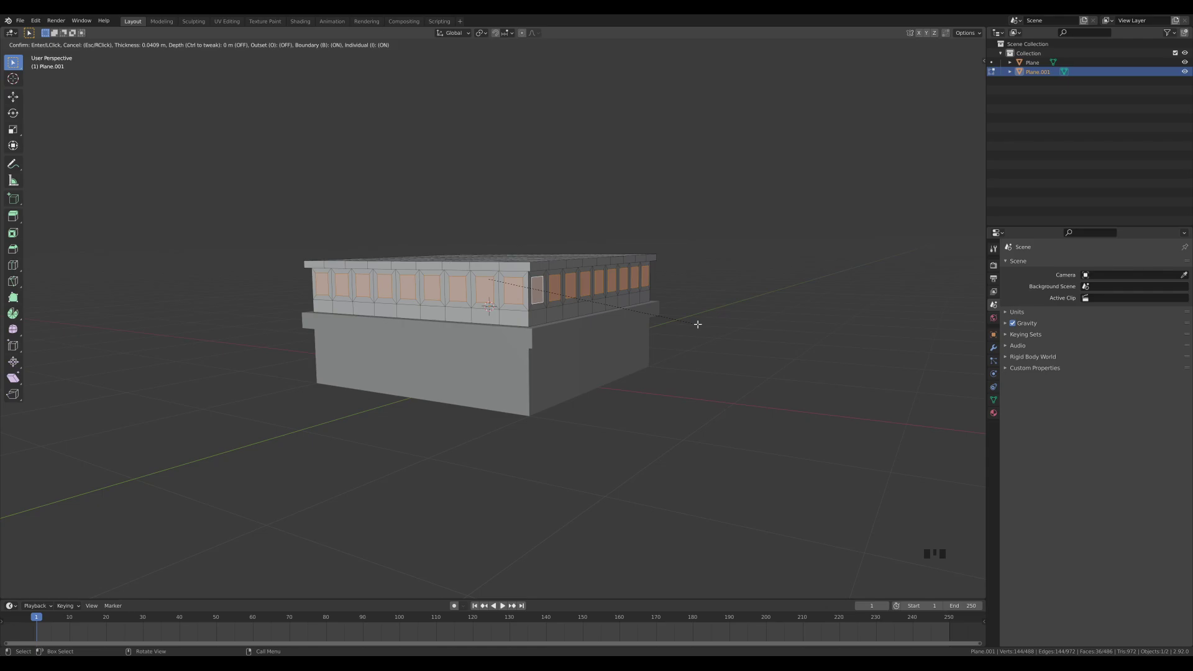
{"action": "left_click", "coordinate": [697, 324]}
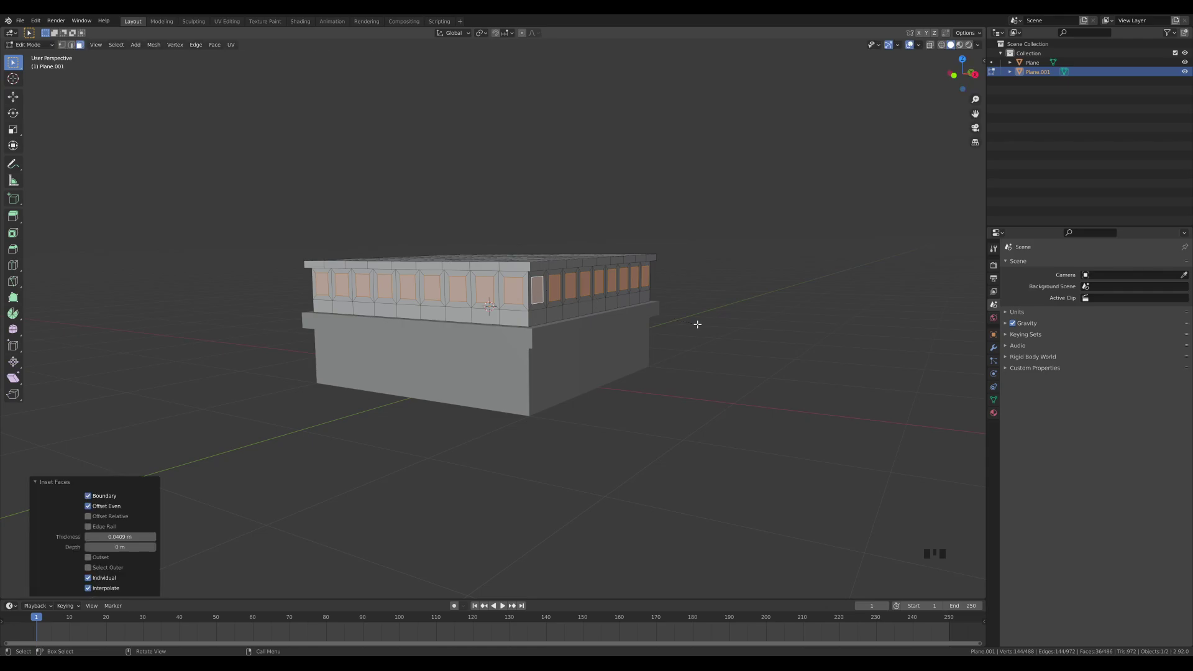
Extrude the inset window faces inward along their normals by about 0.035 m
{"action": "middle_click_drag", "start_coordinate": [687, 329], "coordinate": [700, 339]}
{"action": "key", "text": "alt+e"}
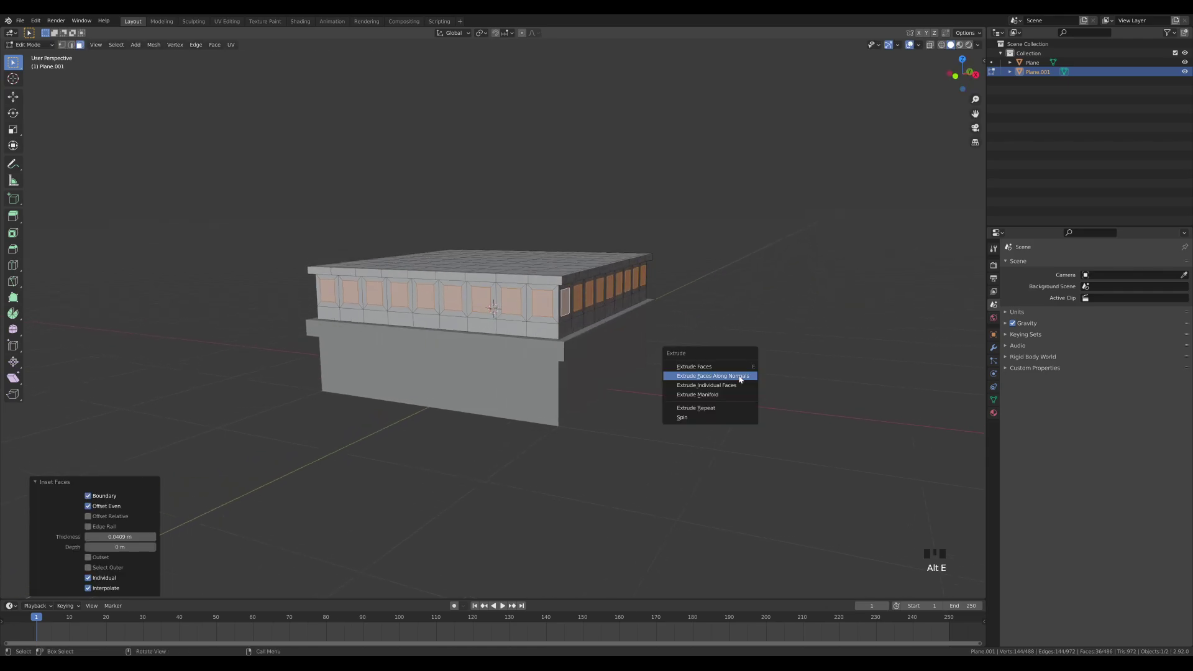
{"action": "left_click", "coordinate": [740, 377]}
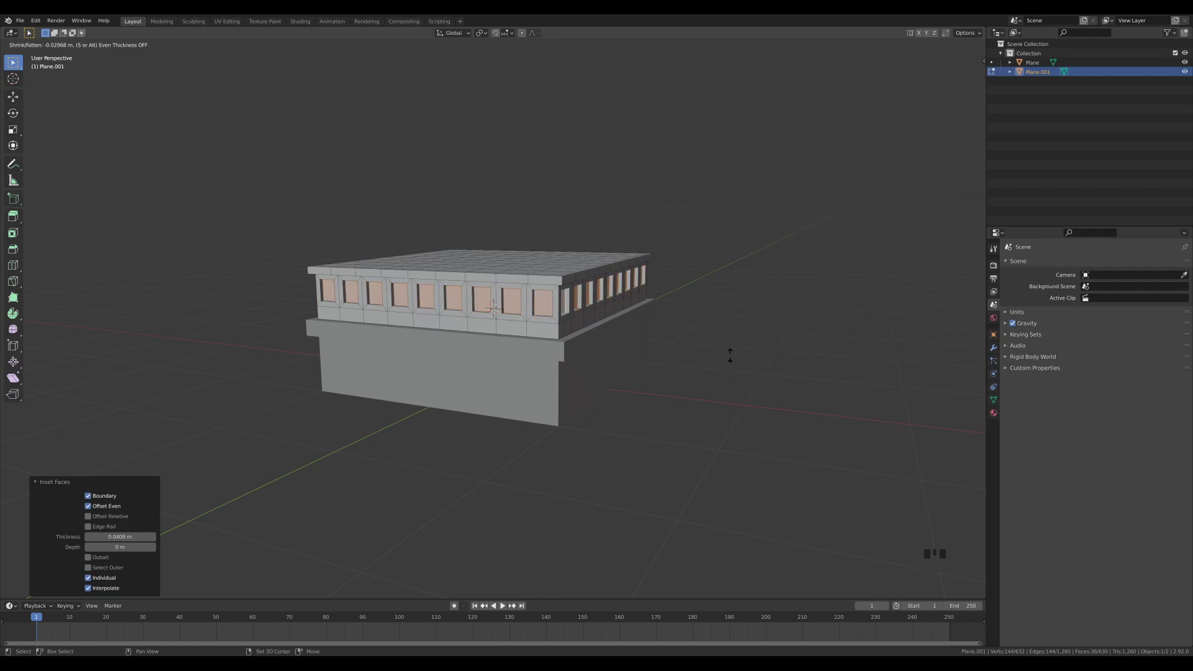
{"action": "left_click", "coordinate": [730, 358]}
Add a material slot to the upper block and create a material named Building in it
{"action": "middle_click_drag", "start_coordinate": [690, 300], "coordinate": [701, 317]}
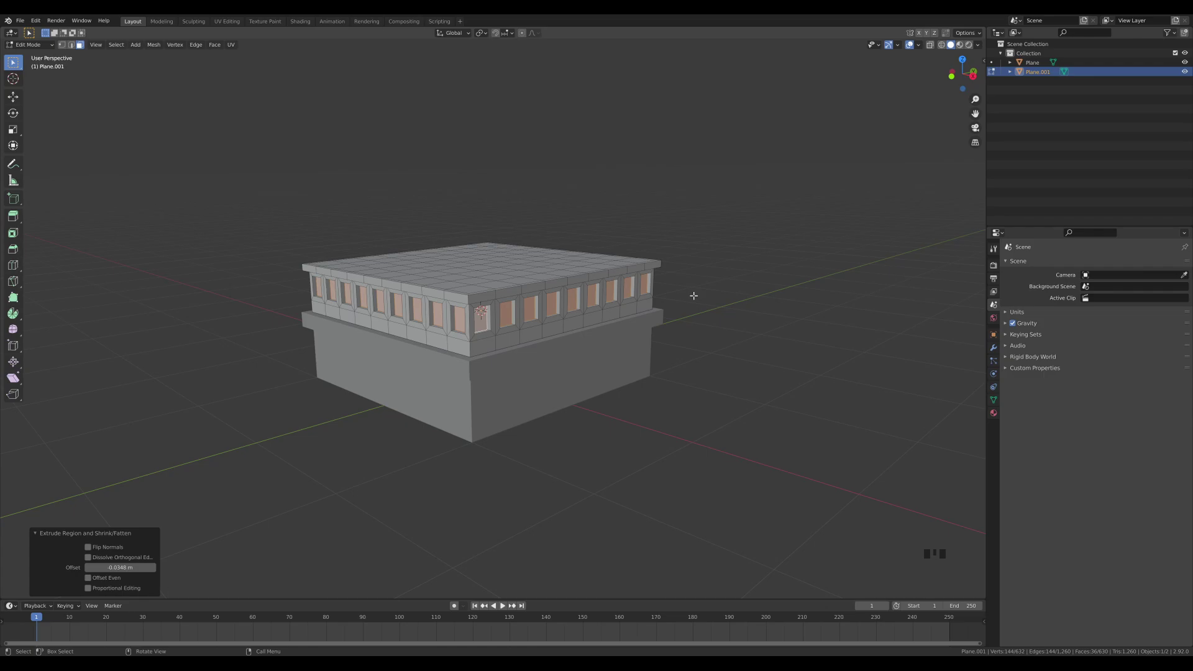
{"action": "left_click", "coordinate": [993, 413]}
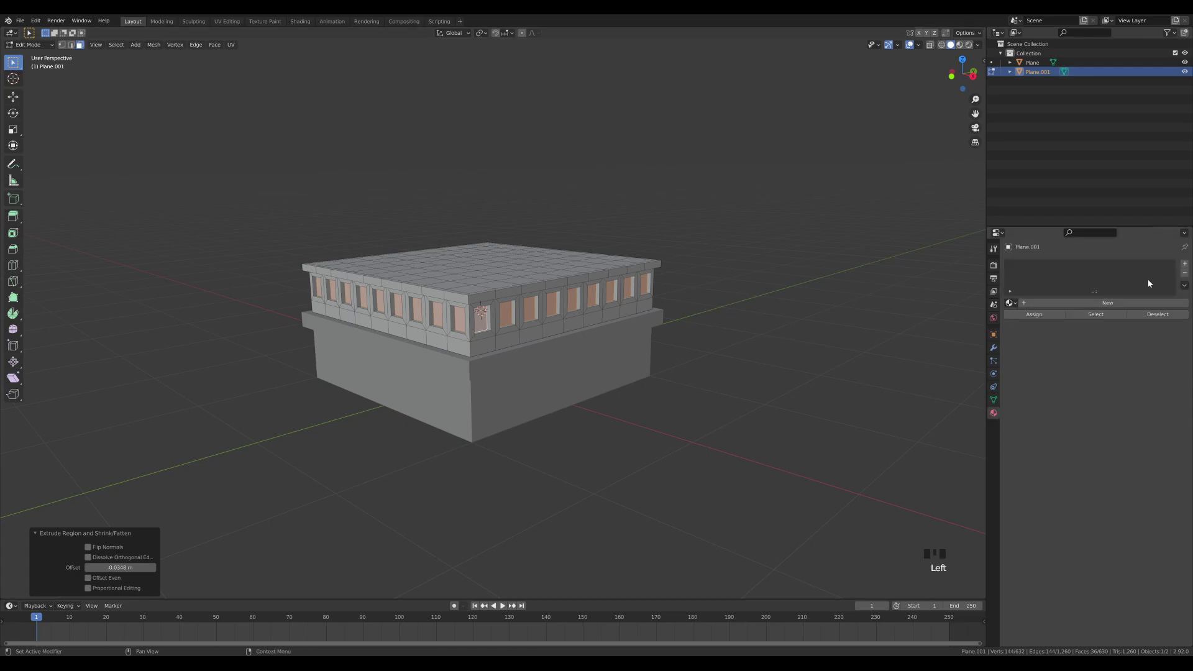
{"action": "left_click", "coordinate": [1185, 264]}
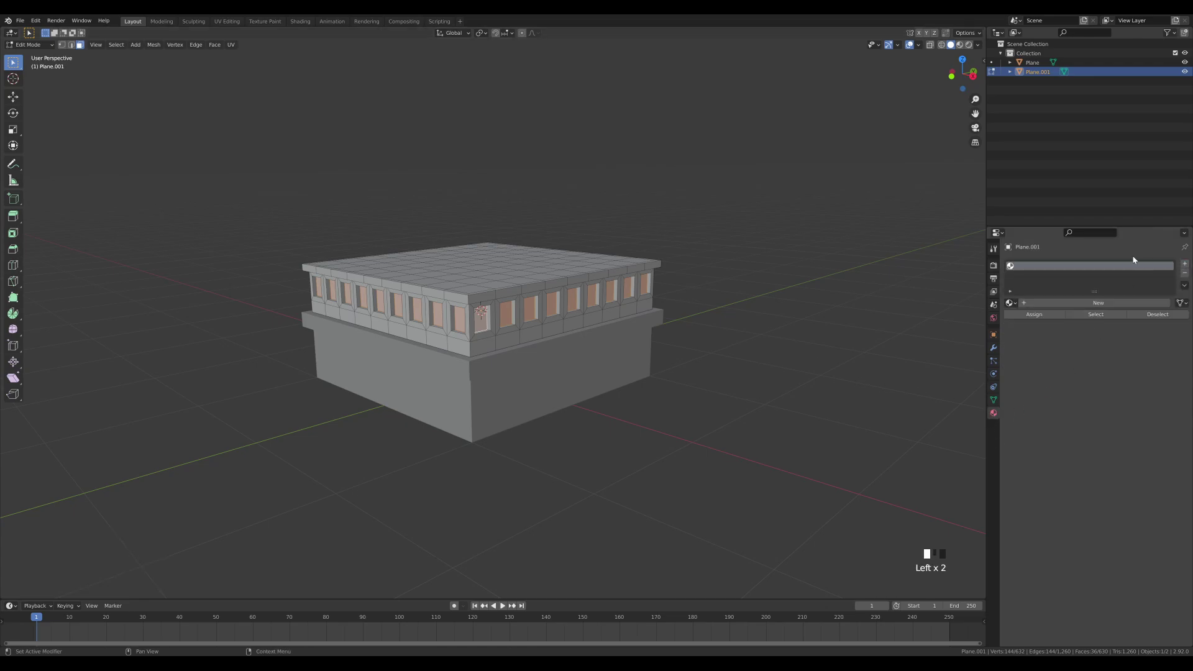
{"action": "left_click", "coordinate": [1079, 302]}
{"action": "type", "text": "Building"}
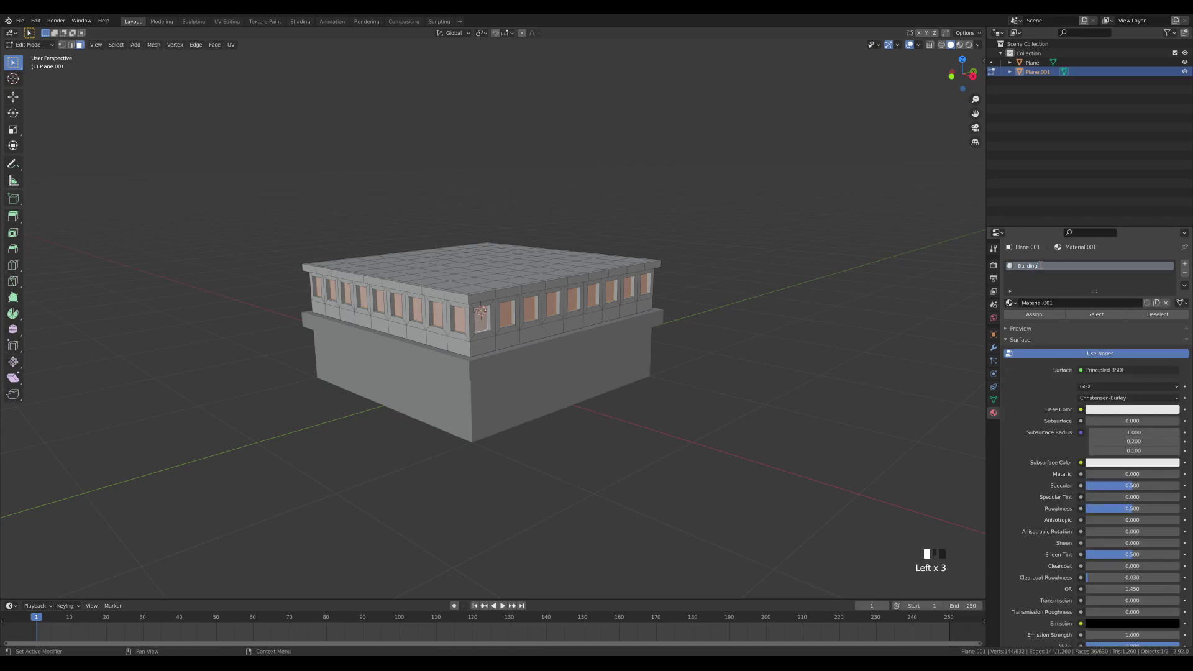
{"action": "key", "text": "Return"}
Add a second material named Window and assign it to the selected recessed window faces
{"action": "left_click", "coordinate": [1185, 264]}
{"action": "left_click", "coordinate": [1045, 320]}
{"action": "double_click", "coordinate": [1034, 277]}
{"action": "type", "text": "Window"}
{"action": "key", "text": "Return"}
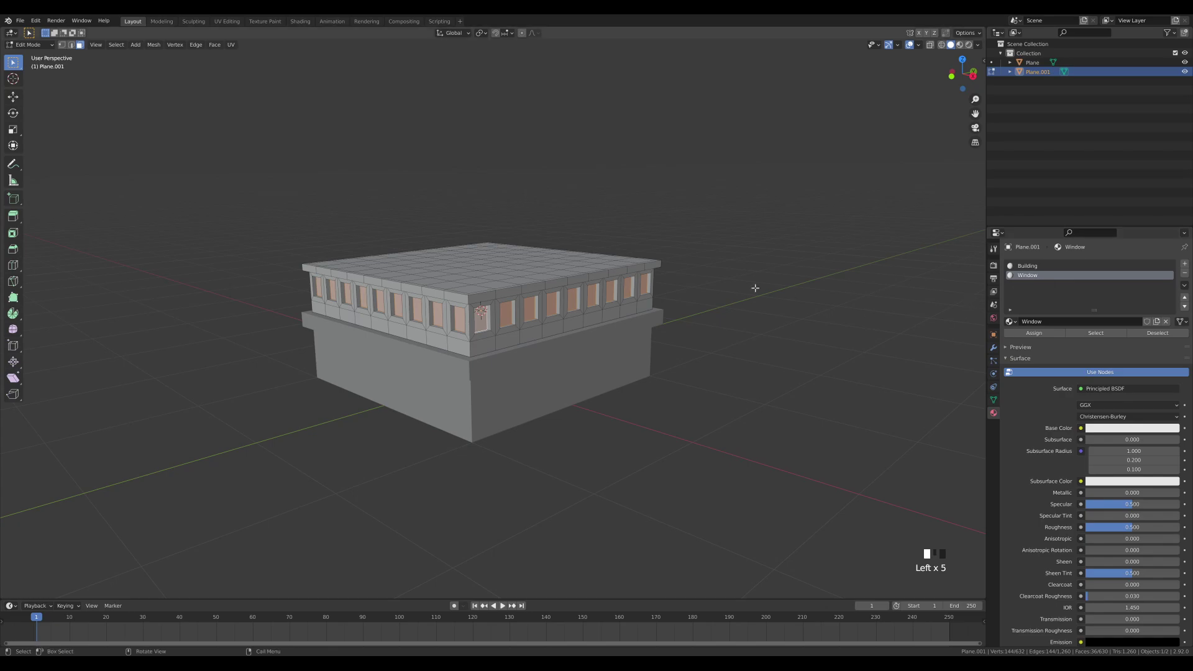
{"action": "left_click", "coordinate": [1035, 333]}
Try a pink base colour on the Window material in Material Preview, undo it and return to Solid shading
{"action": "left_click", "coordinate": [1110, 429]}
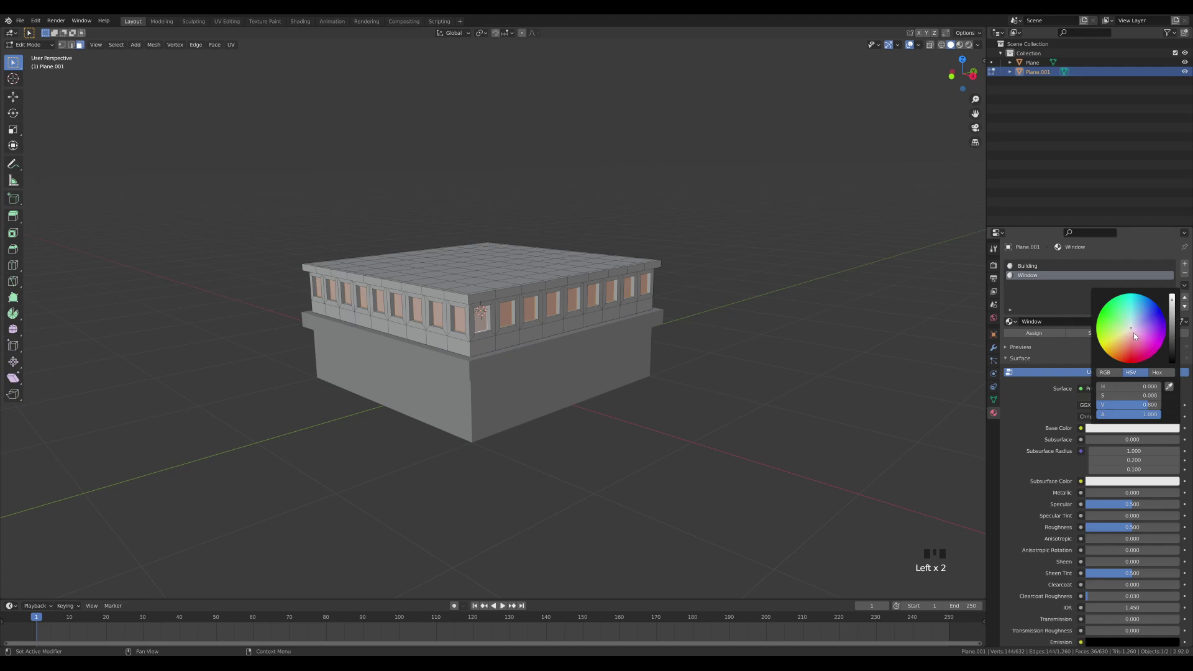
{"action": "key", "text": "z"}
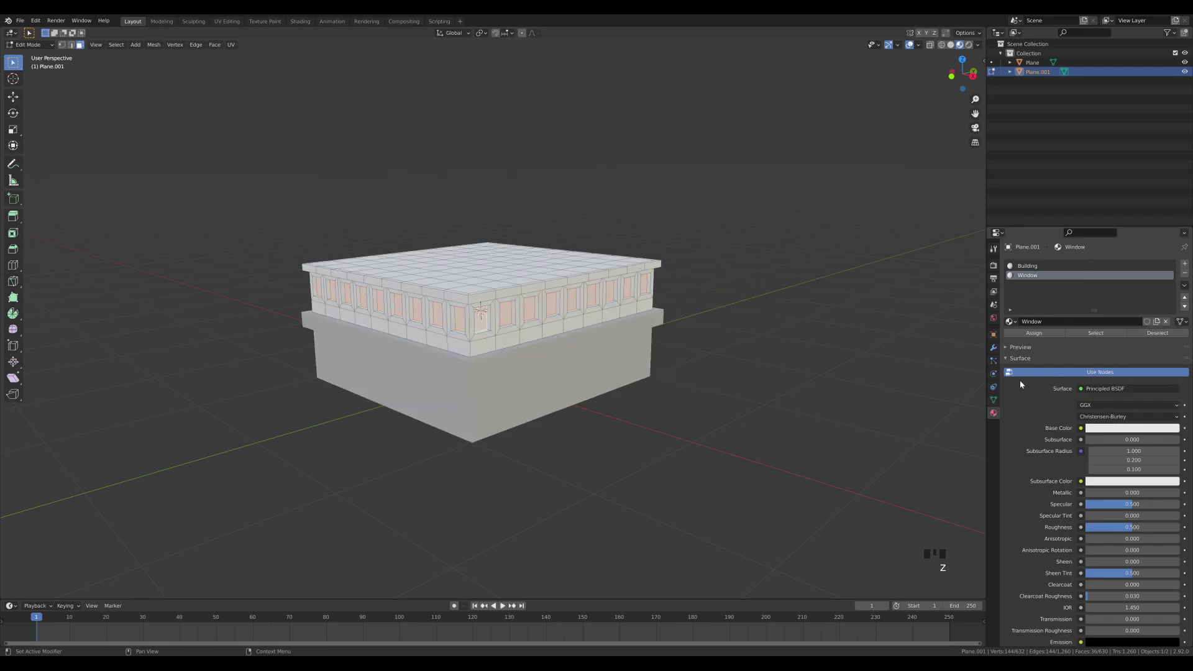
{"action": "left_click", "coordinate": [1132, 428]}
{"action": "left_click", "coordinate": [1134, 341]}
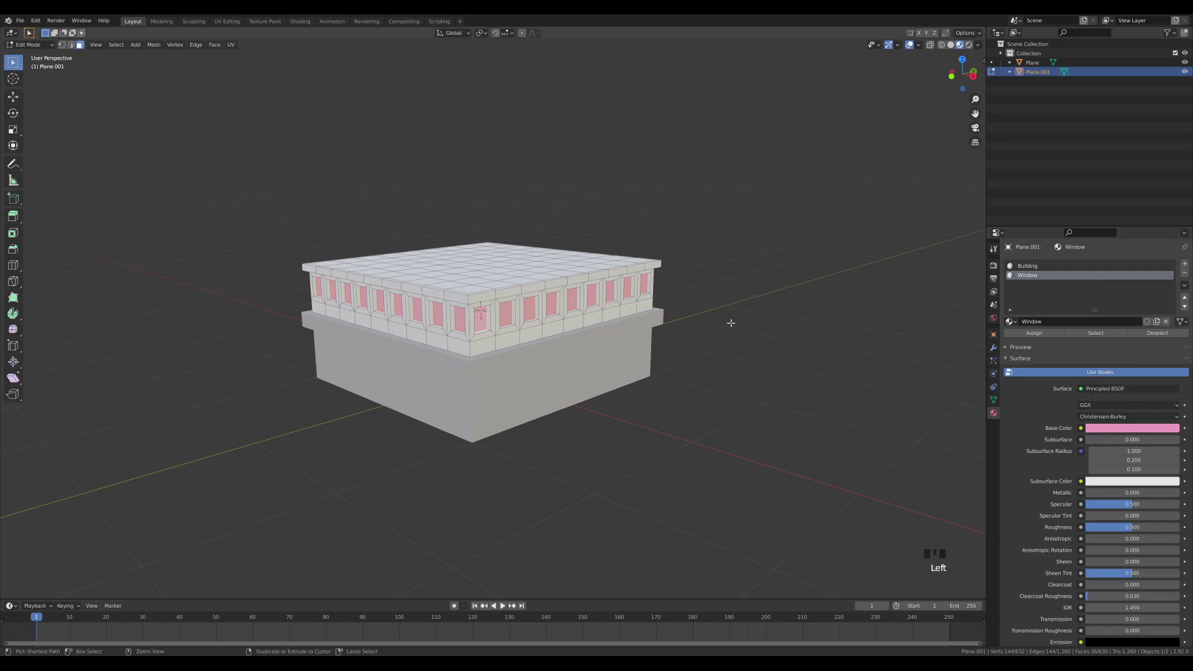
{"action": "key", "text": "ctrl+z"}
{"action": "key", "text": "z"}
{"action": "left_click", "coordinate": [658, 306]}
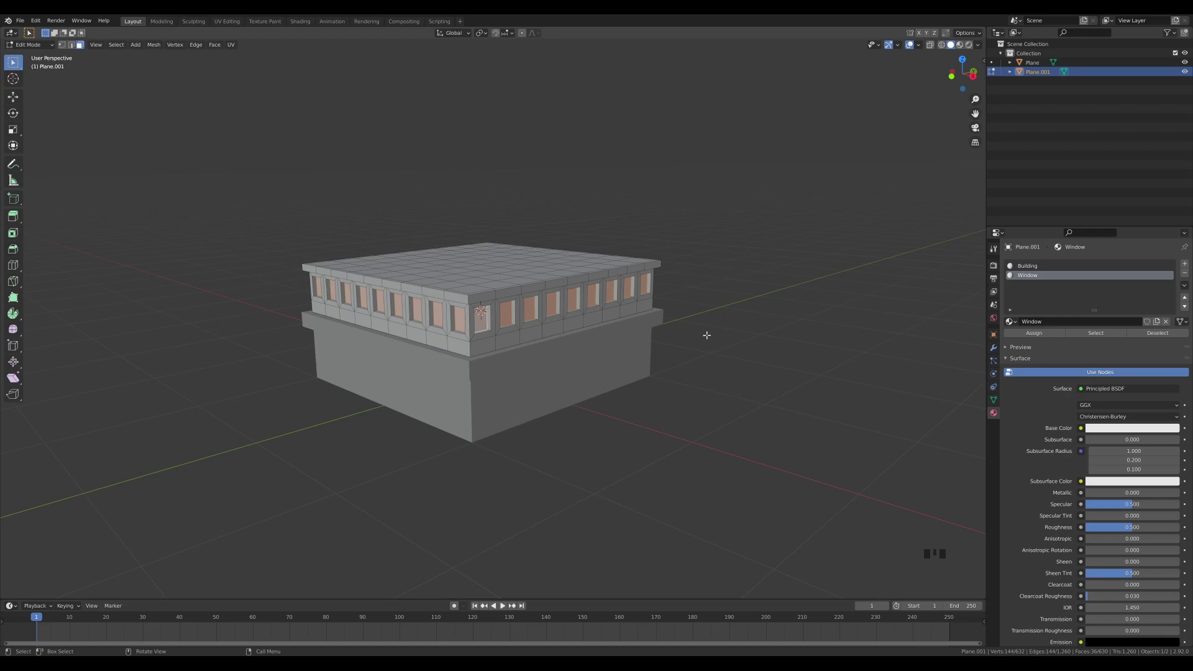
Return to Object Mode and add an Array modifier to the upper block
{"action": "key", "text": "Tab"}
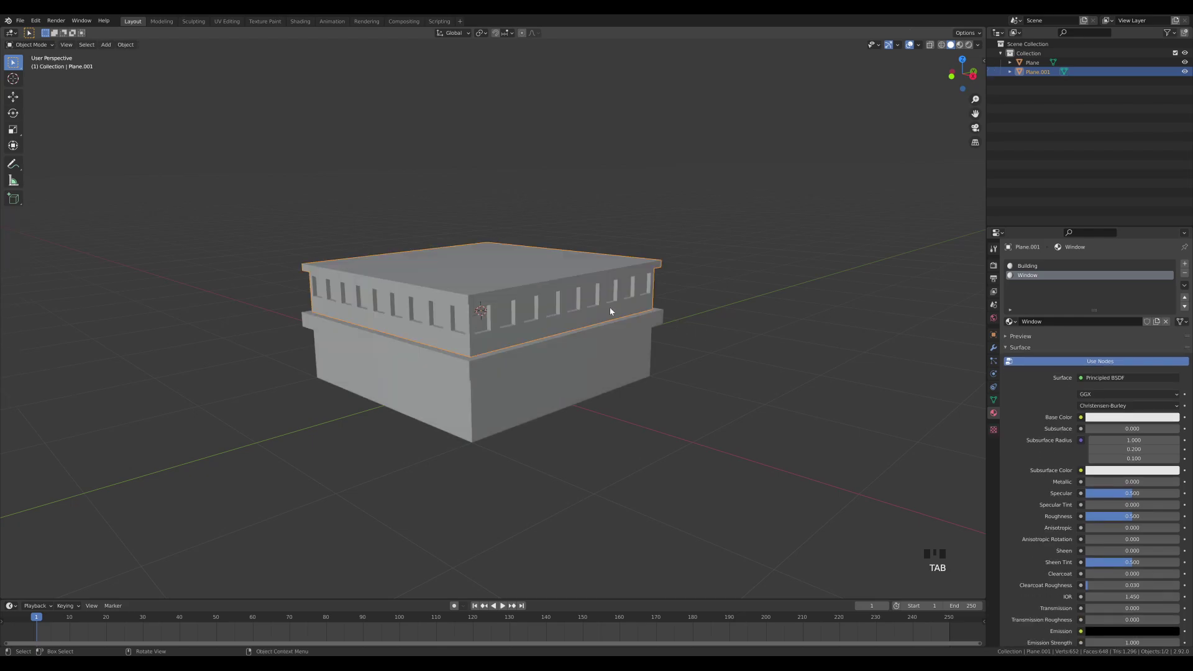
{"action": "left_click", "coordinate": [994, 349]}
{"action": "scroll", "coordinate": [737, 312], "scroll_direction": "down", "scroll_amount": 2}
{"action": "middle_click_drag", "start_coordinate": [738, 311], "coordinate": [799, 261]}
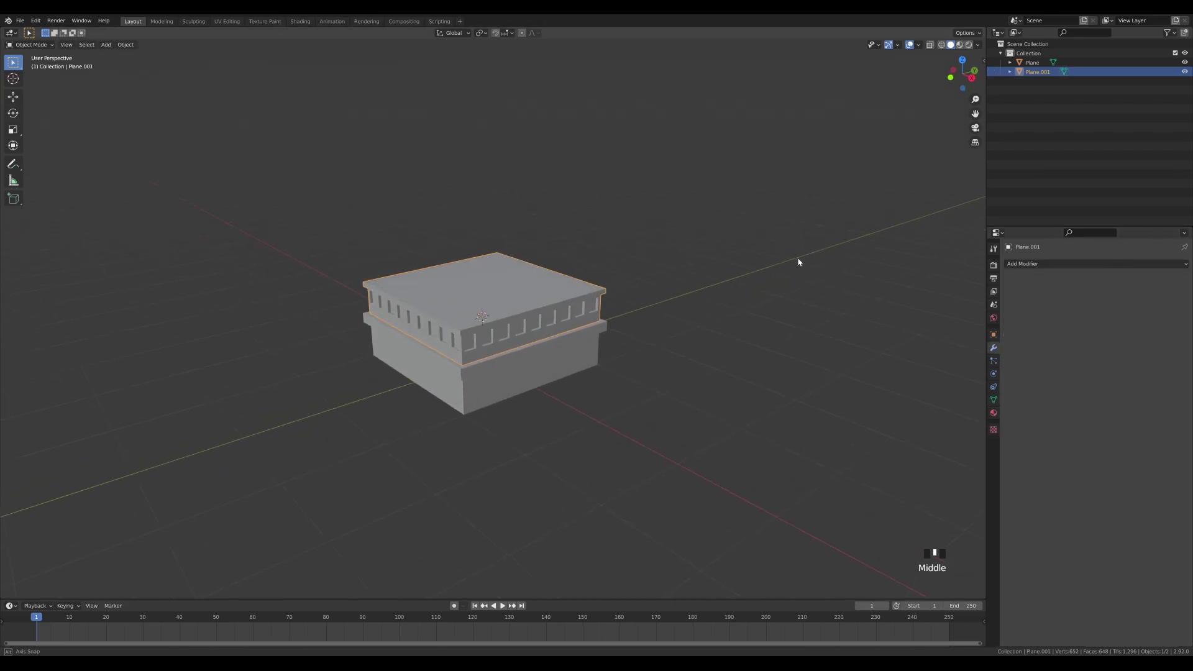
{"action": "left_click", "coordinate": [1034, 265]}
{"action": "left_click", "coordinate": [1010, 288]}
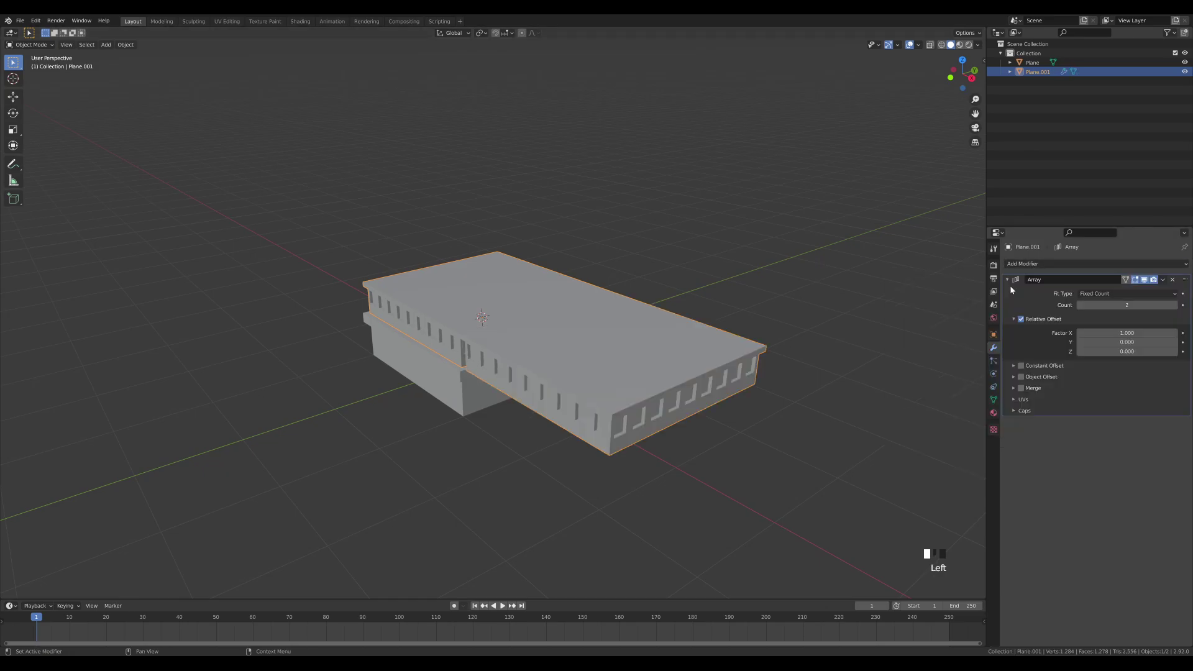
Set the array's relative offset to 0 in X and 1 in Z so the floors stack vertically
{"action": "double_click", "coordinate": [1139, 332]}
{"action": "type", "text": "0"}
{"action": "key", "text": "Tab"}
{"action": "key", "text": "Tab"}
{"action": "type", "text": "1"}
{"action": "key", "text": "Return"}
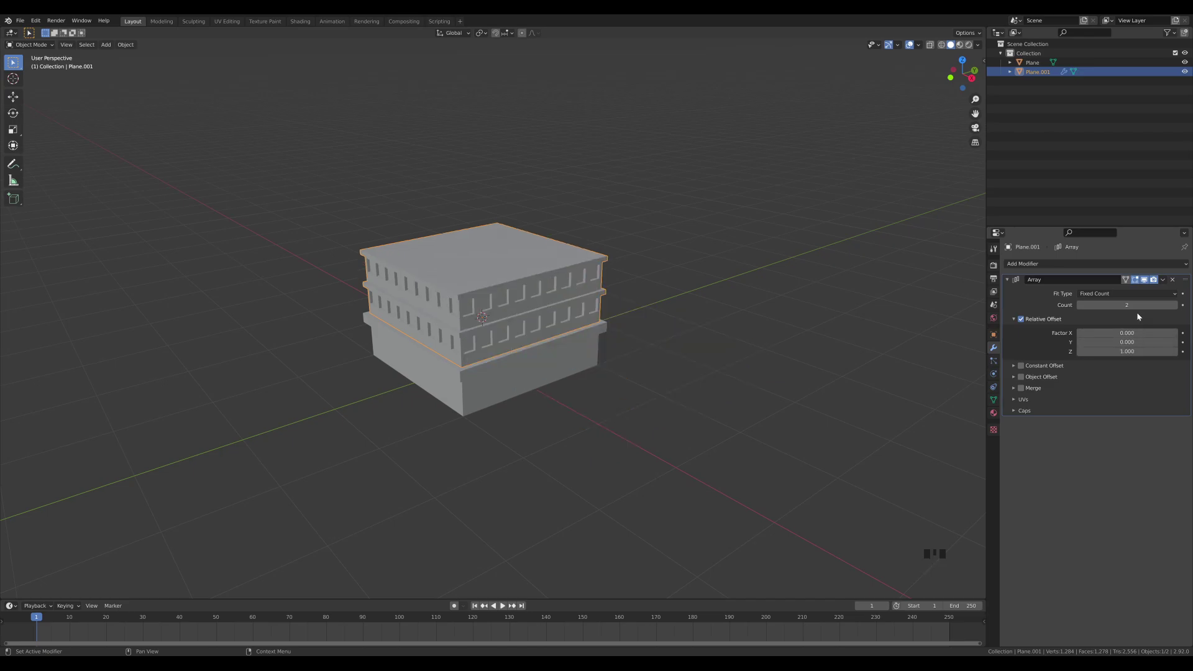
Raise the array count to 14 to form a tower of floors
{"action": "scroll", "coordinate": [716, 212], "scroll_direction": "down", "scroll_amount": 2}
{"action": "scroll", "coordinate": [716, 213], "scroll_direction": "up", "scroll_amount": 2}
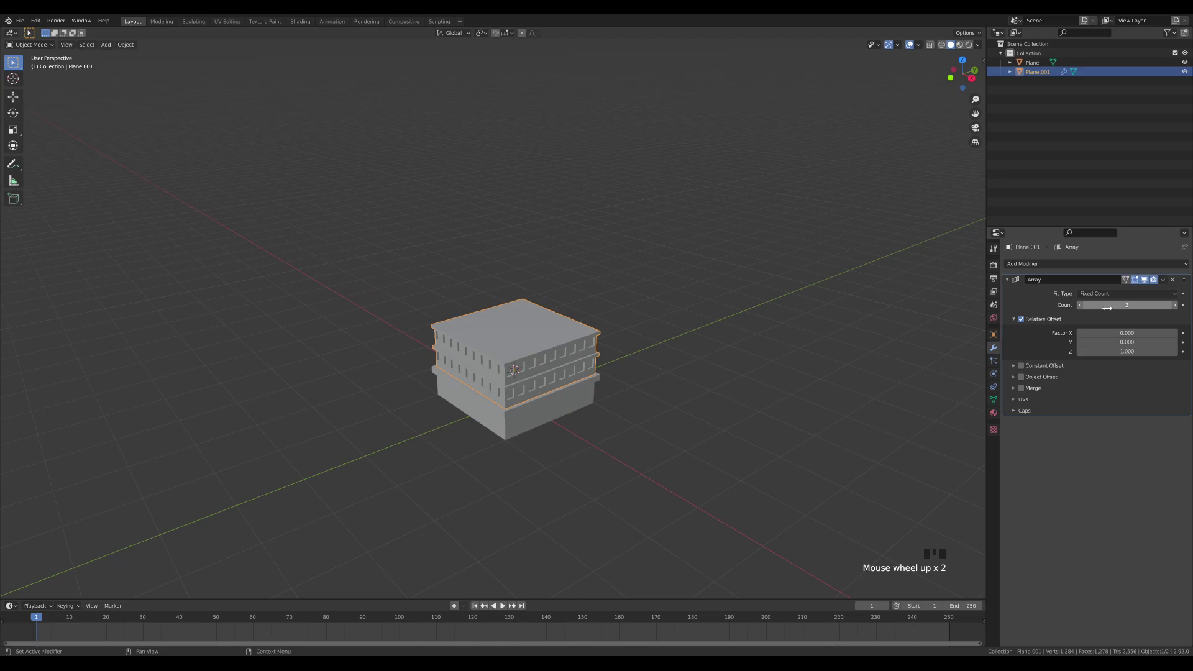
{"action": "scroll", "coordinate": [800, 332], "scroll_direction": "down", "scroll_amount": 2}
{"action": "left_click_drag", "start_coordinate": [1112, 305], "coordinate": [1168, 305]}
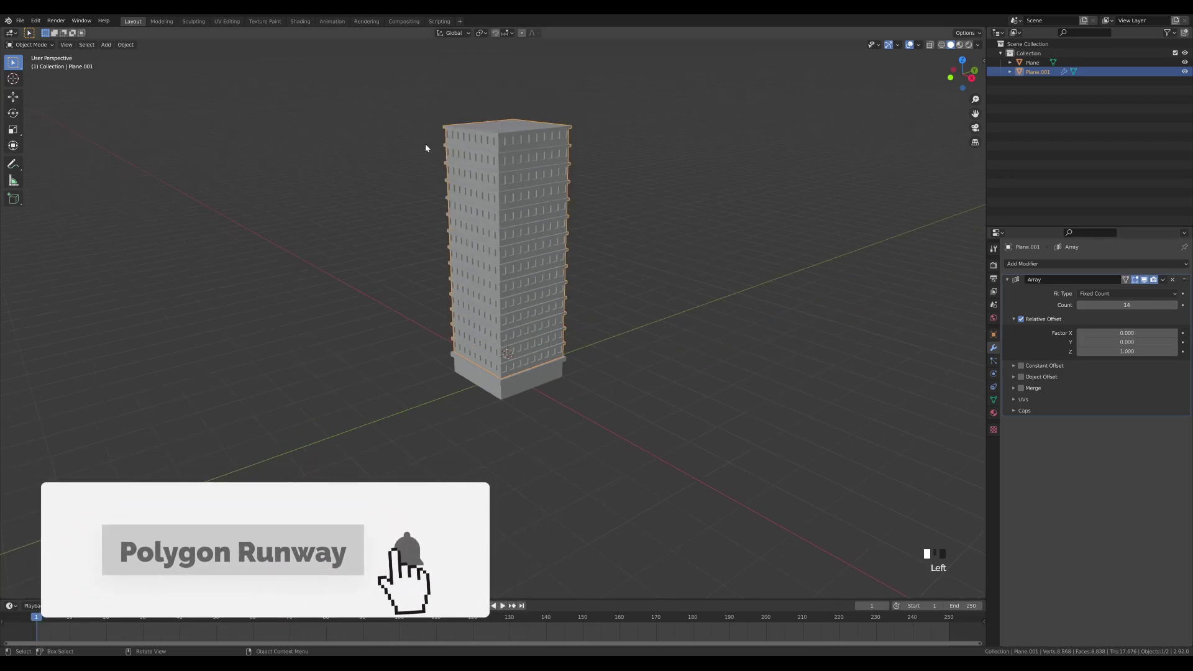
Add a new plane and move it up along Z about 5.9 m, just above the tower
{"action": "middle_click_drag", "start_coordinate": [679, 164], "coordinate": [617, 342], "text": "shift"}
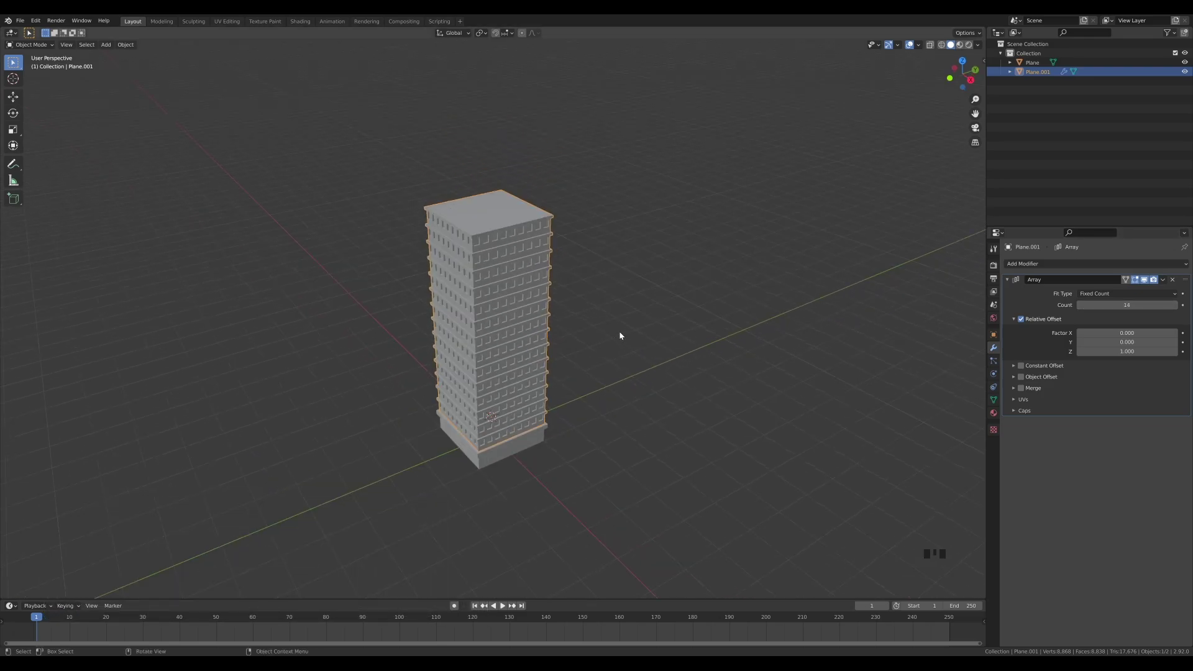
{"action": "key", "text": "shift+a"}
{"action": "left_click", "coordinate": [683, 335]}
{"action": "key", "text": "g"}
{"action": "key", "text": "z"}
{"action": "left_click", "coordinate": [625, 275]}
In front view, set snapping to Vertex and lower the new plane about 0.19 m onto the tower's top
{"action": "key", "text": "KP_1"}
{"action": "middle_click_drag", "start_coordinate": [625, 274], "coordinate": [485, 294], "text": "shift"}
{"action": "scroll", "coordinate": [506, 206], "scroll_direction": "up", "scroll_amount": 8}
{"action": "middle_click_drag", "start_coordinate": [505, 206], "coordinate": [508, 35], "text": "shift"}
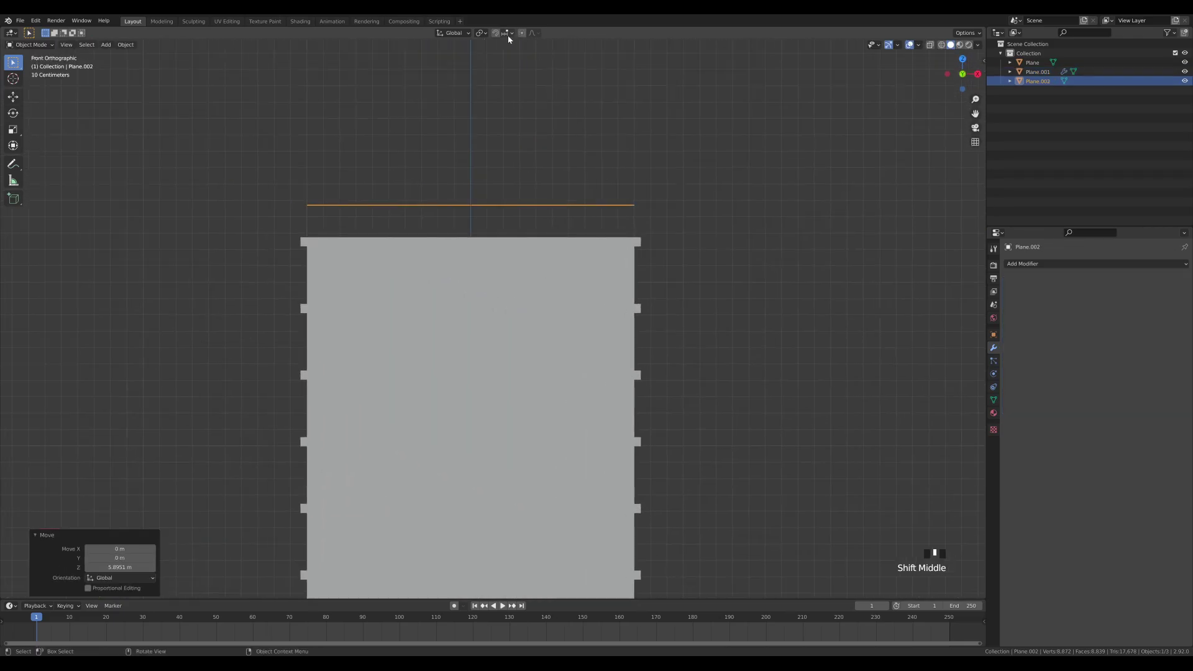
{"action": "left_click", "coordinate": [509, 35]}
{"action": "left_click", "coordinate": [497, 70]}
{"action": "key", "text": "g"}
{"action": "key", "text": "z"}
{"action": "left_click", "coordinate": [296, 239]}
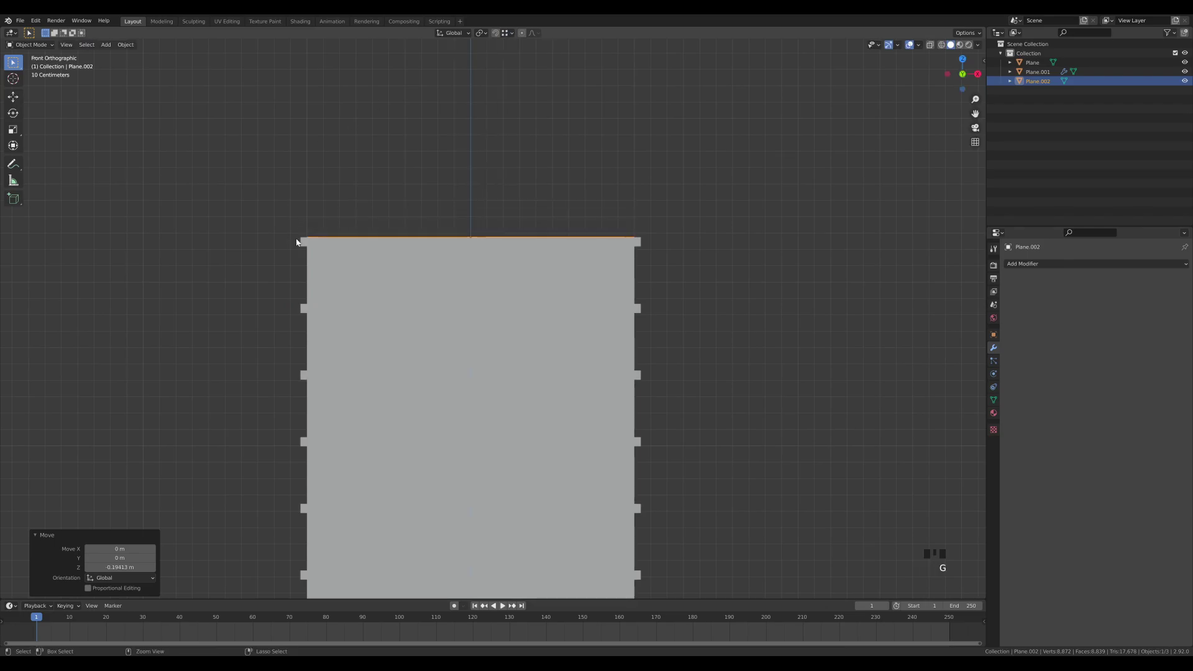
Extrude the roof plane upward about 0.19 m in Edit Mode
{"action": "middle_click_drag", "start_coordinate": [295, 238], "coordinate": [692, 293]}
{"action": "scroll", "coordinate": [470, 316], "scroll_direction": "down", "scroll_amount": 3}
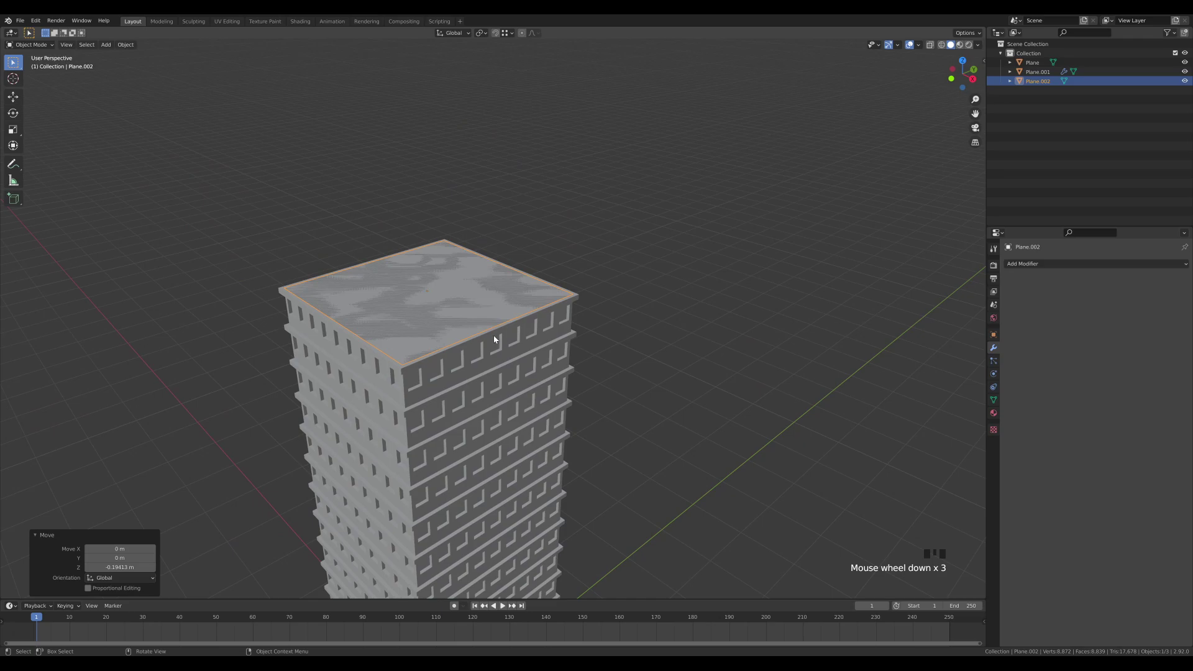
{"action": "key", "text": "Tab"}
{"action": "key", "text": "e"}
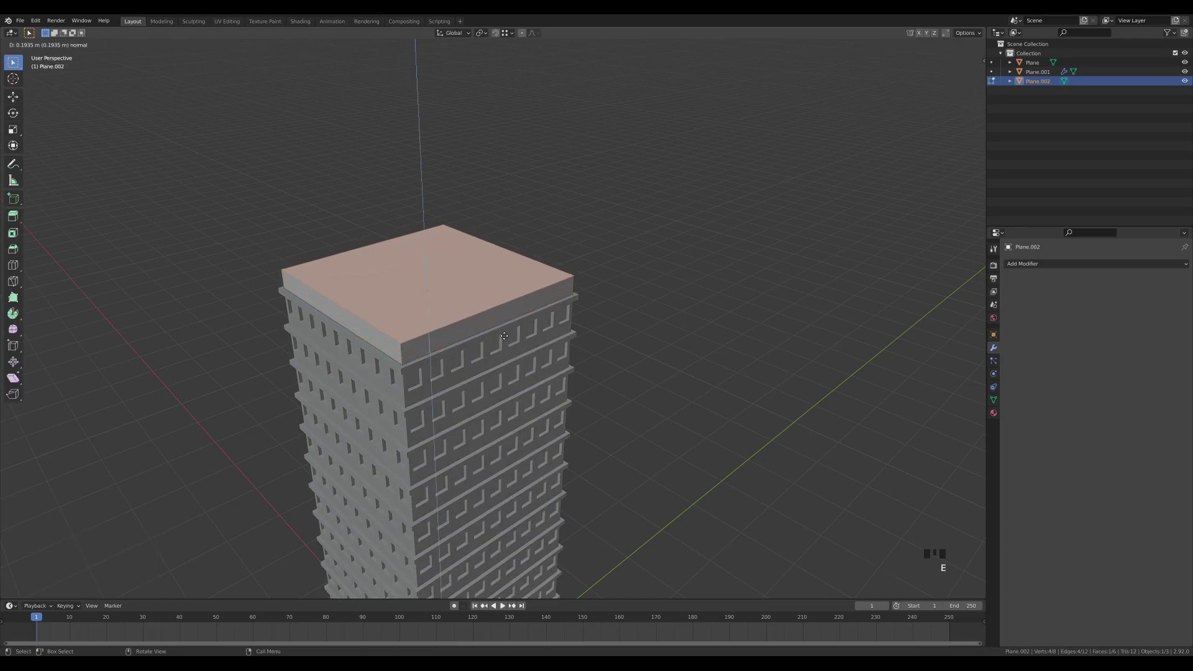
{"action": "left_click", "coordinate": [504, 335]}
Inset the roof's top face and extrude it downward to leave a raised rim, finishing in Object Mode
{"action": "key", "text": "i"}
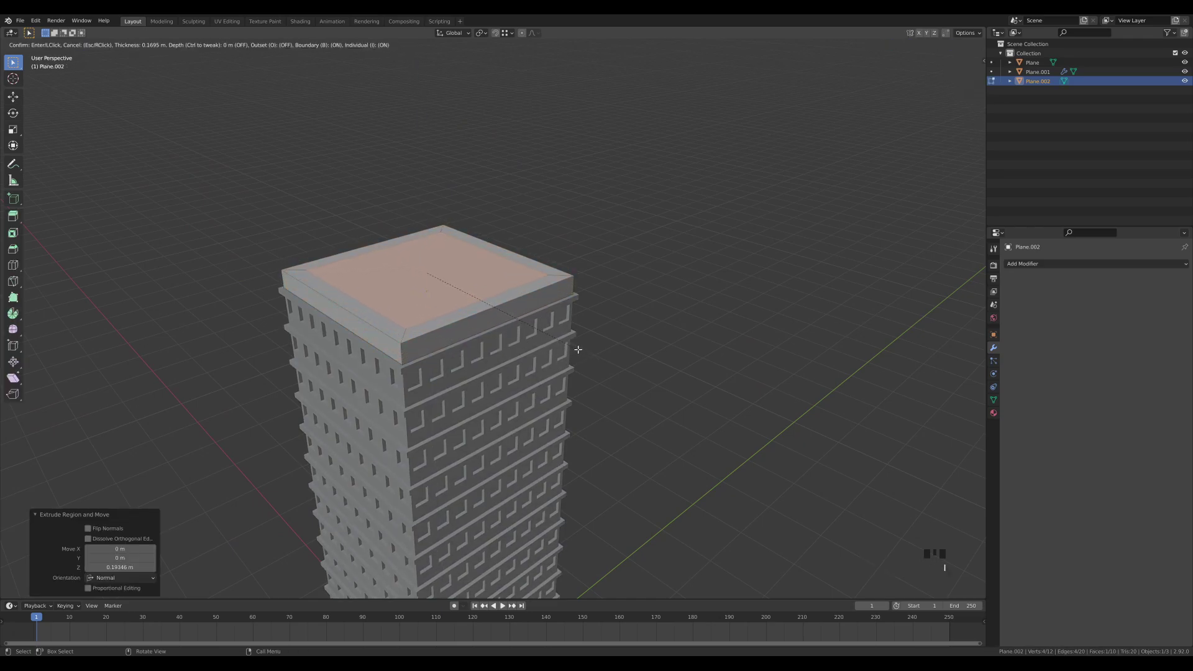
{"action": "left_click", "coordinate": [579, 351]}
{"action": "key", "text": "e"}
{"action": "left_click", "coordinate": [584, 357]}
{"action": "key", "text": "Tab"}
{"action": "scroll", "coordinate": [538, 407], "scroll_direction": "down", "scroll_amount": 6}
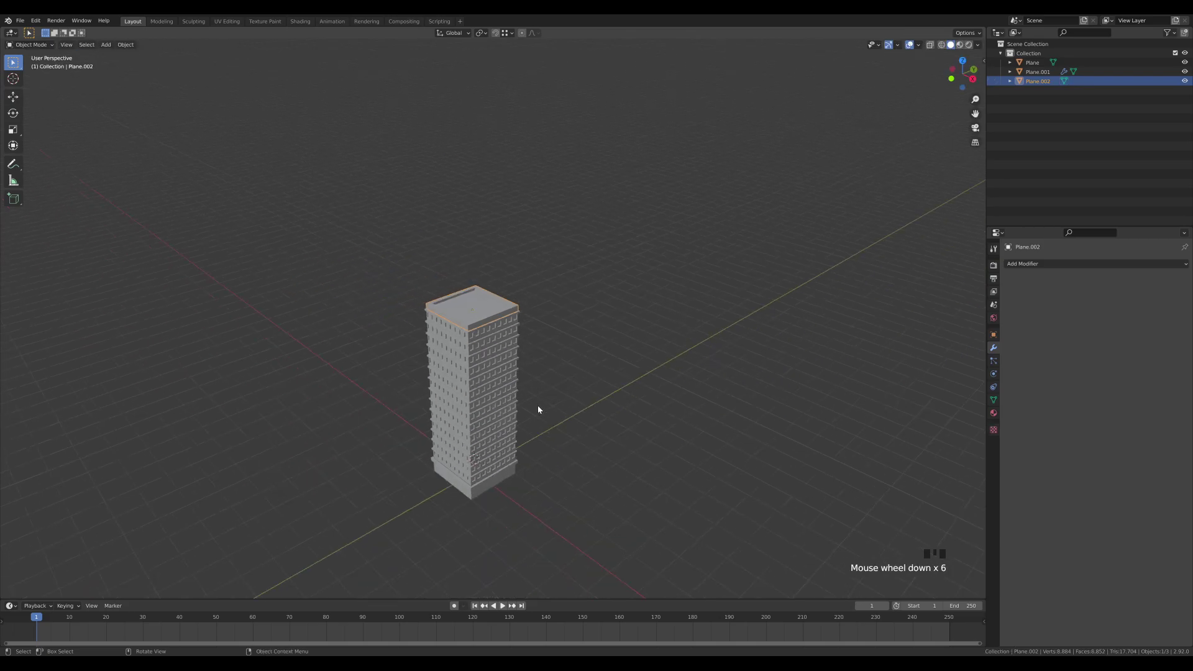
Edit the base block at the tower's foot and add two evenly spaced vertical loop cuts across its front wall
{"action": "middle_click_drag", "start_coordinate": [538, 406], "coordinate": [590, 345], "text": "shift"}
{"action": "scroll", "coordinate": [585, 352], "scroll_direction": "up", "scroll_amount": 2}
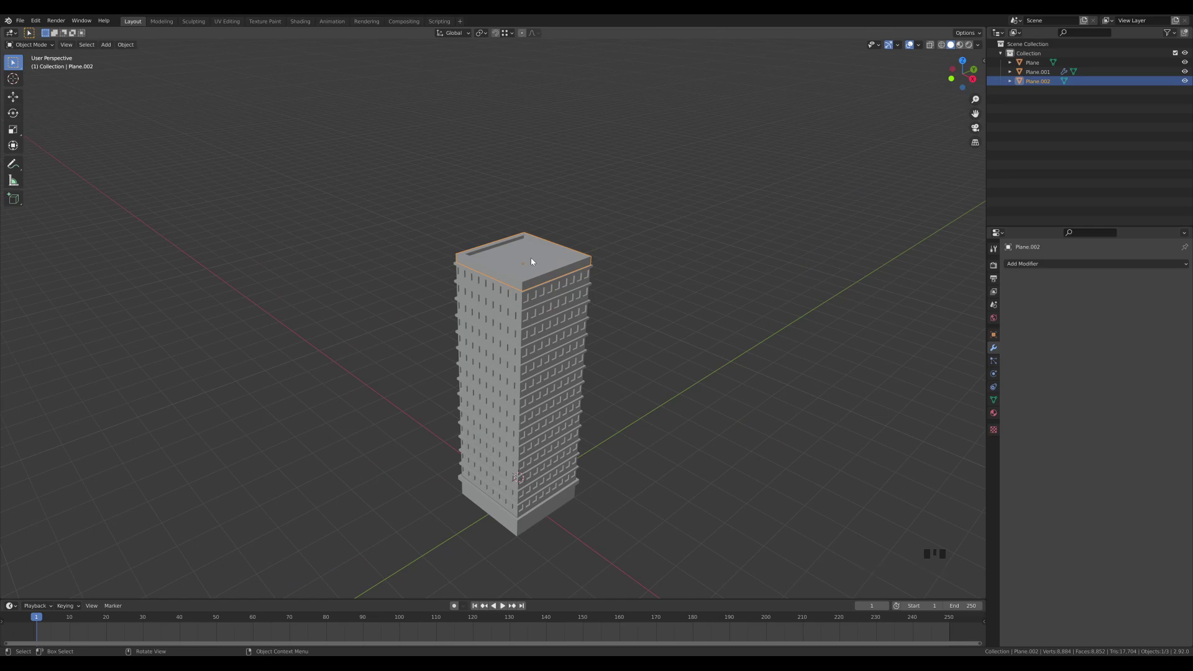
{"action": "middle_click_drag", "start_coordinate": [613, 506], "coordinate": [635, 482]}
{"action": "middle_click_drag", "start_coordinate": [616, 483], "coordinate": [591, 340], "text": "shift"}
{"action": "scroll", "coordinate": [522, 377], "scroll_direction": "up", "scroll_amount": 1}
{"action": "left_click", "coordinate": [485, 368]}
{"action": "key", "text": "Tab"}
{"action": "middle_click_drag", "start_coordinate": [545, 399], "coordinate": [491, 398]}
{"action": "key", "text": "ctrl+r"}
{"action": "left_click", "coordinate": [444, 382]}
{"action": "left_click", "coordinate": [445, 382]}
Add one horizontal loop cut around the base block's walls, slid upward with a factor of about -0.472
{"action": "key", "text": "ctrl+r"}
{"action": "left_click", "coordinate": [504, 380]}
{"action": "left_click", "coordinate": [504, 384]}
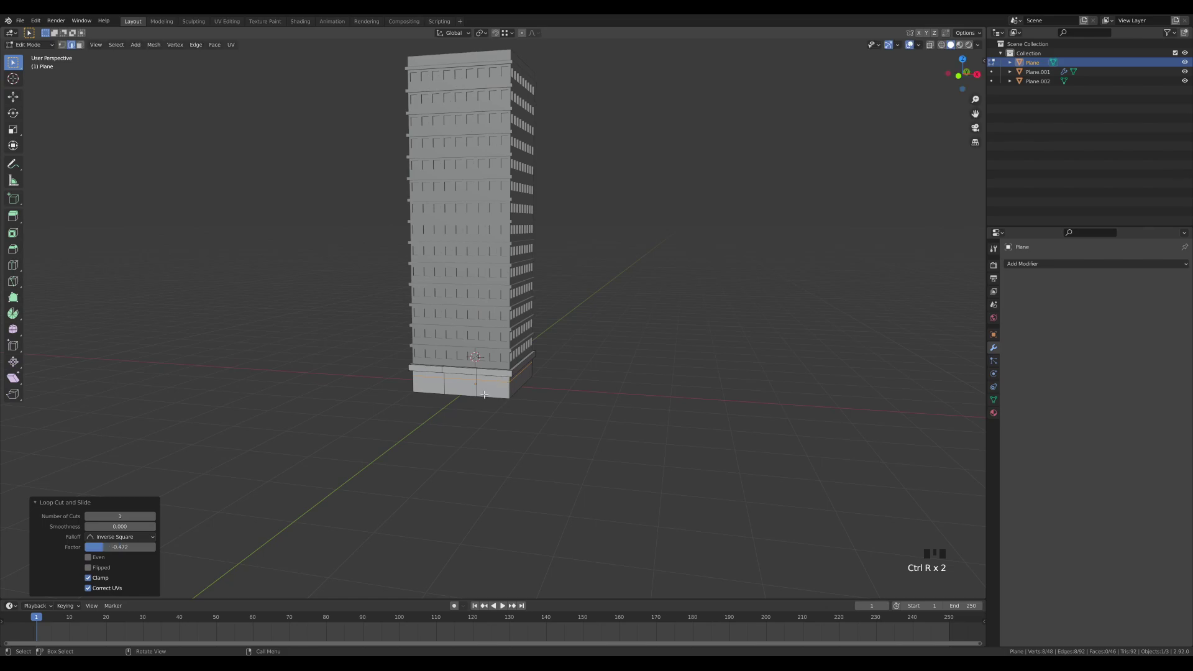
Inset the base block's central lower front face about 0.017 m and extrude it inward as an entrance, finishing in Object Mode
{"action": "key", "text": "3"}
{"action": "left_click", "coordinate": [463, 387]}
{"action": "key", "text": "i"}
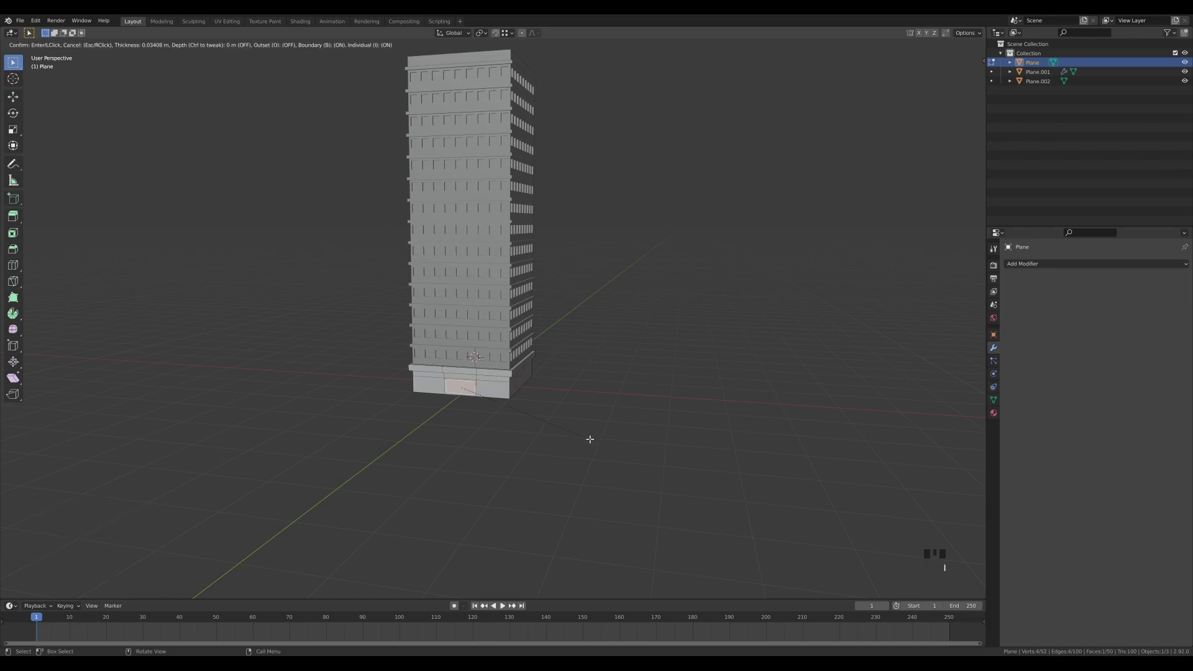
{"action": "left_click", "coordinate": [584, 440]}
{"action": "scroll", "coordinate": [596, 385], "scroll_direction": "up", "scroll_amount": 5}
{"action": "key", "text": "e"}
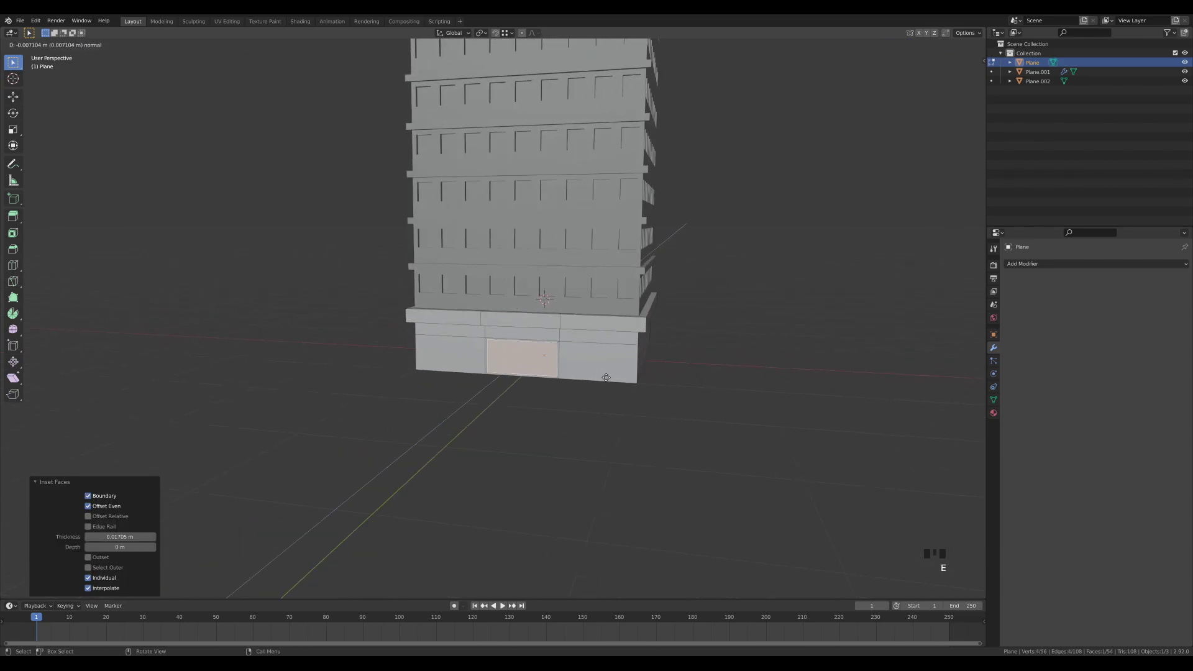
{"action": "left_click", "coordinate": [611, 374]}
{"action": "scroll", "coordinate": [690, 389], "scroll_direction": "down", "scroll_amount": 3}
{"action": "middle_click_drag", "start_coordinate": [733, 367], "coordinate": [647, 338]}
{"action": "middle_click_drag", "start_coordinate": [701, 458], "coordinate": [630, 373], "text": "shift"}
{"action": "key", "text": "Tab"}
Move the whole tower along the X axis clear of the origin and snap the 3D cursor to the world origin
{"action": "scroll", "coordinate": [576, 376], "scroll_direction": "down", "scroll_amount": 3}
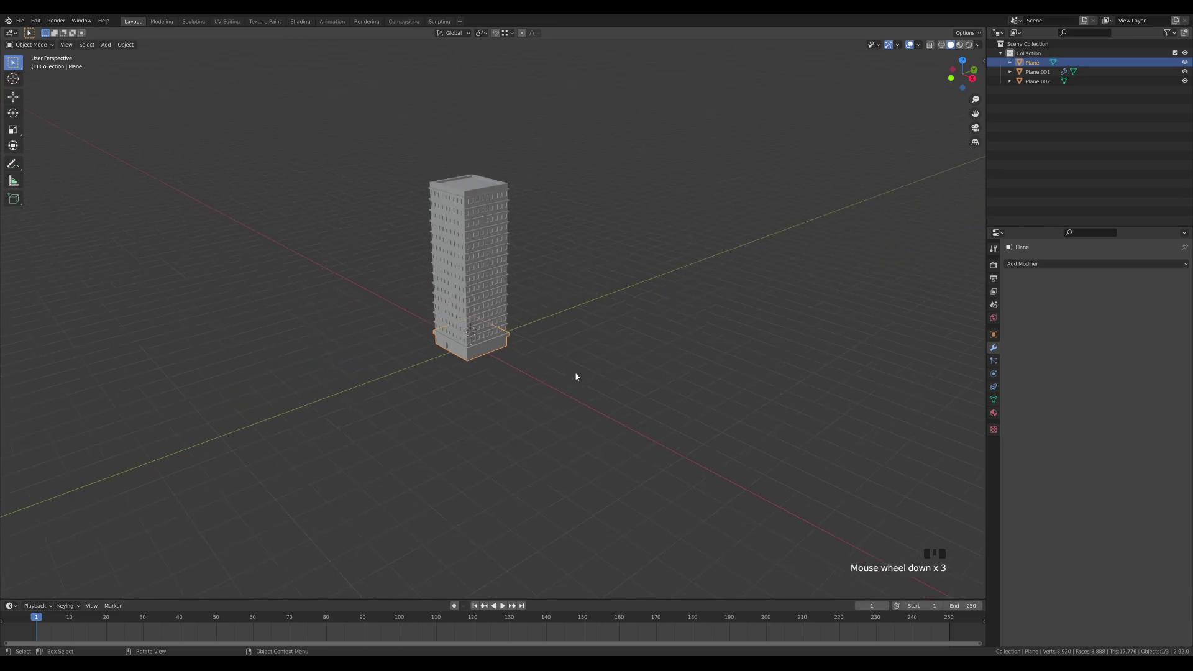
{"action": "key", "text": "a"}
{"action": "key", "text": "g"}
{"action": "key", "text": "x"}
{"action": "left_click", "coordinate": [470, 338]}
{"action": "key", "text": "shift+a"}
{"action": "key", "text": "shift+s"}
{"action": "left_click", "coordinate": [527, 368]}
Add a mesh circle with 16 vertices at the world origin
{"action": "scroll", "coordinate": [521, 364], "scroll_direction": "up", "scroll_amount": 4}
{"action": "middle_click_drag", "start_coordinate": [521, 364], "coordinate": [547, 391], "text": "shift"}
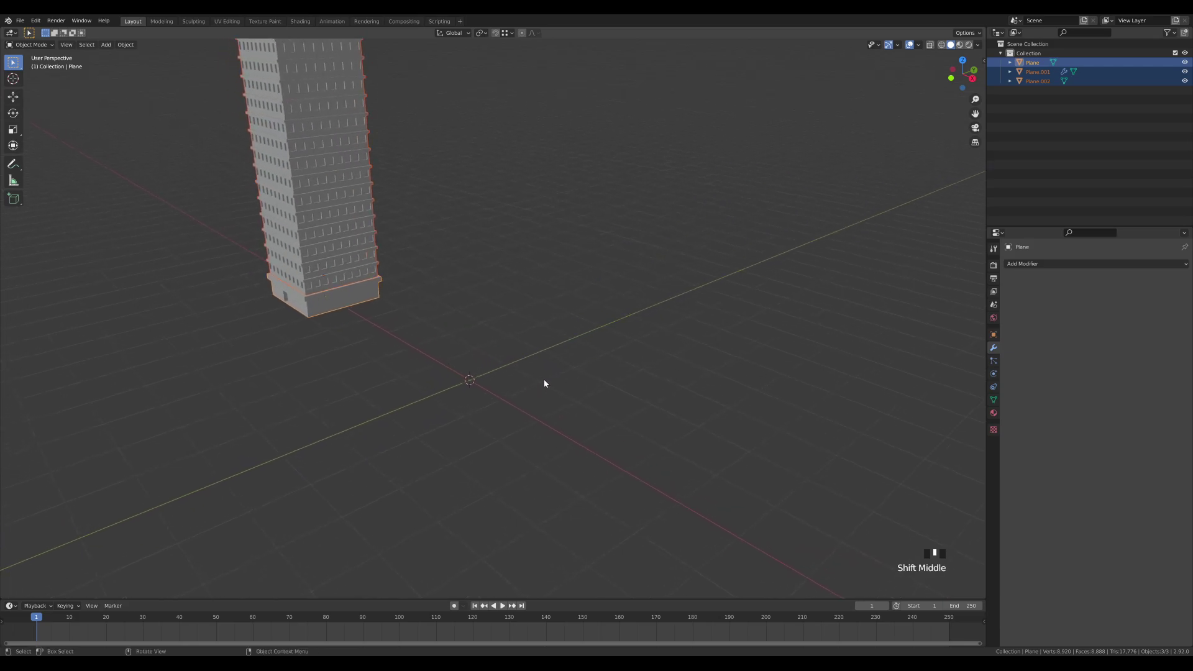
{"action": "key", "text": "shift+a"}
{"action": "mouse_move", "coordinate": [543, 381]}
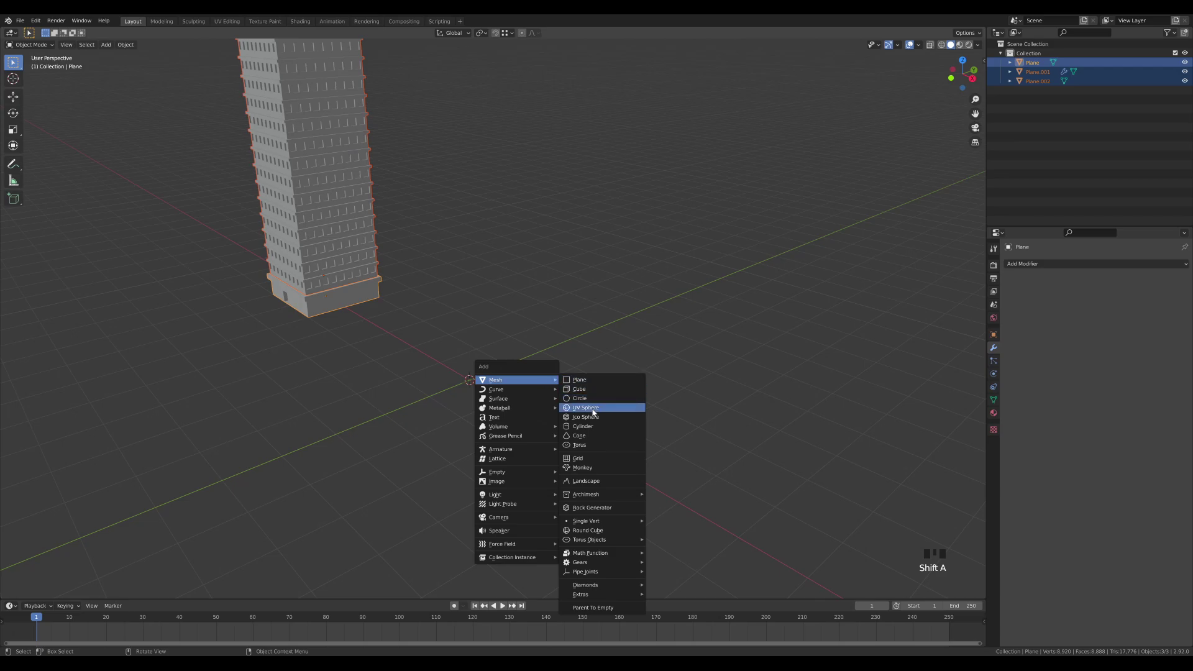
{"action": "left_click", "coordinate": [591, 406]}
{"action": "left_click", "coordinate": [146, 488]}
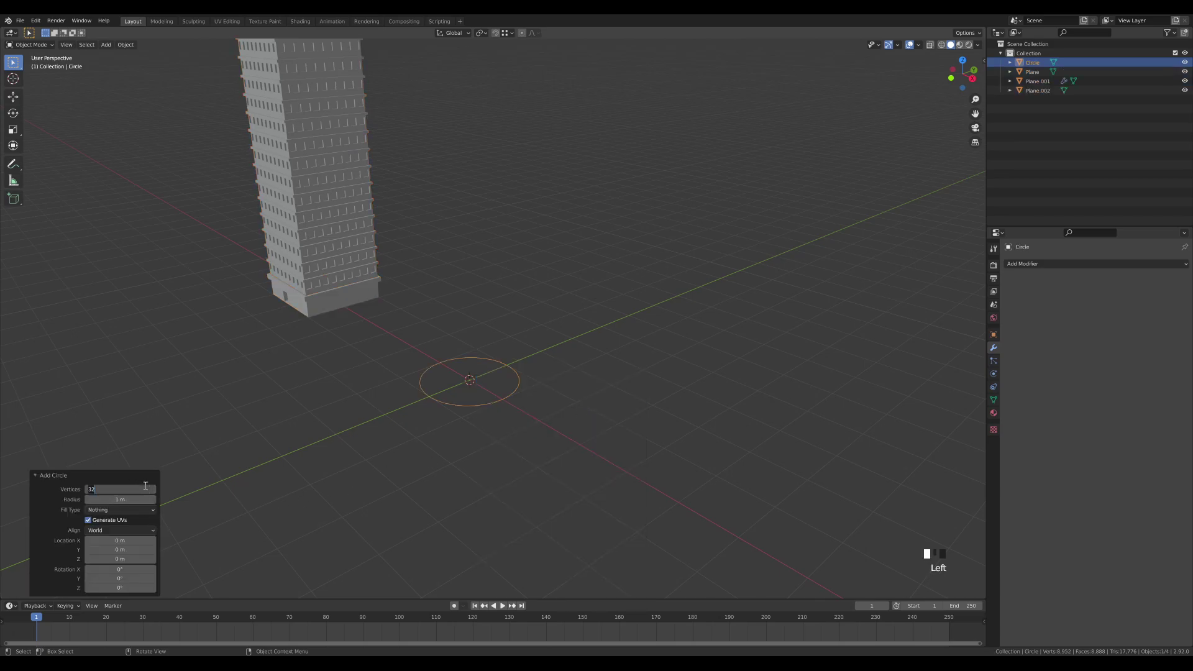
{"action": "type", "text": "16"}
{"action": "key", "text": "Return"}
Shape the circle into an oval by narrowing it along Y, scaling it 1.082 along X, and enlarging it overall
{"action": "key", "text": "Tab"}
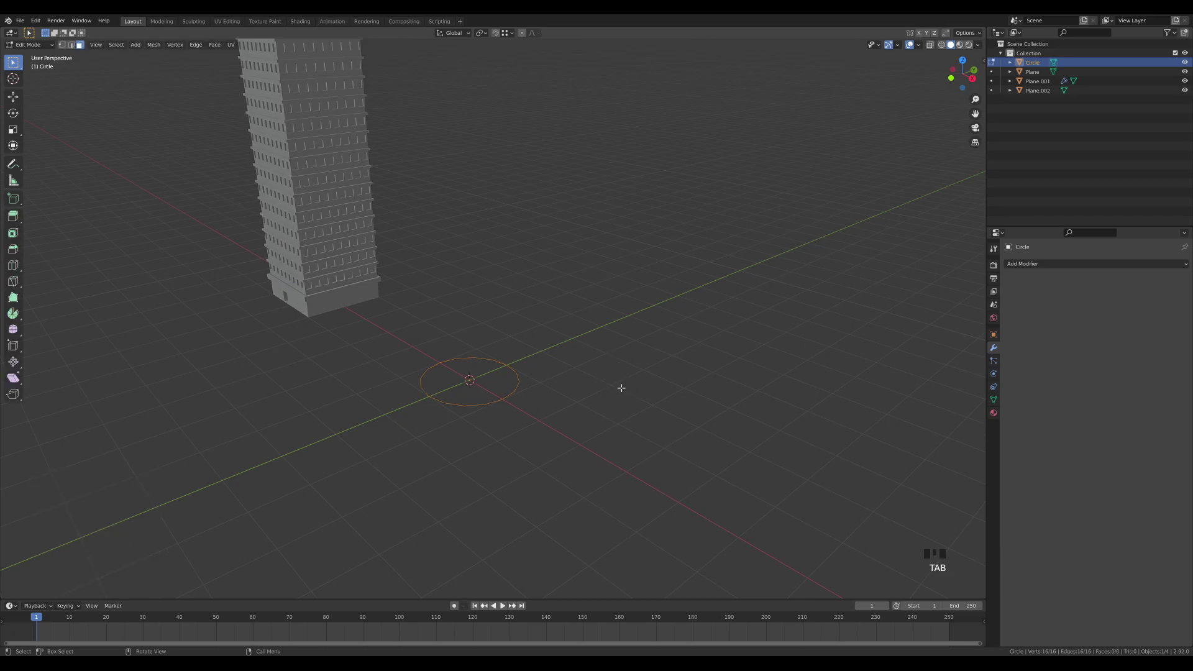
{"action": "key", "text": "1"}
{"action": "key", "text": "s"}
{"action": "key", "text": "y"}
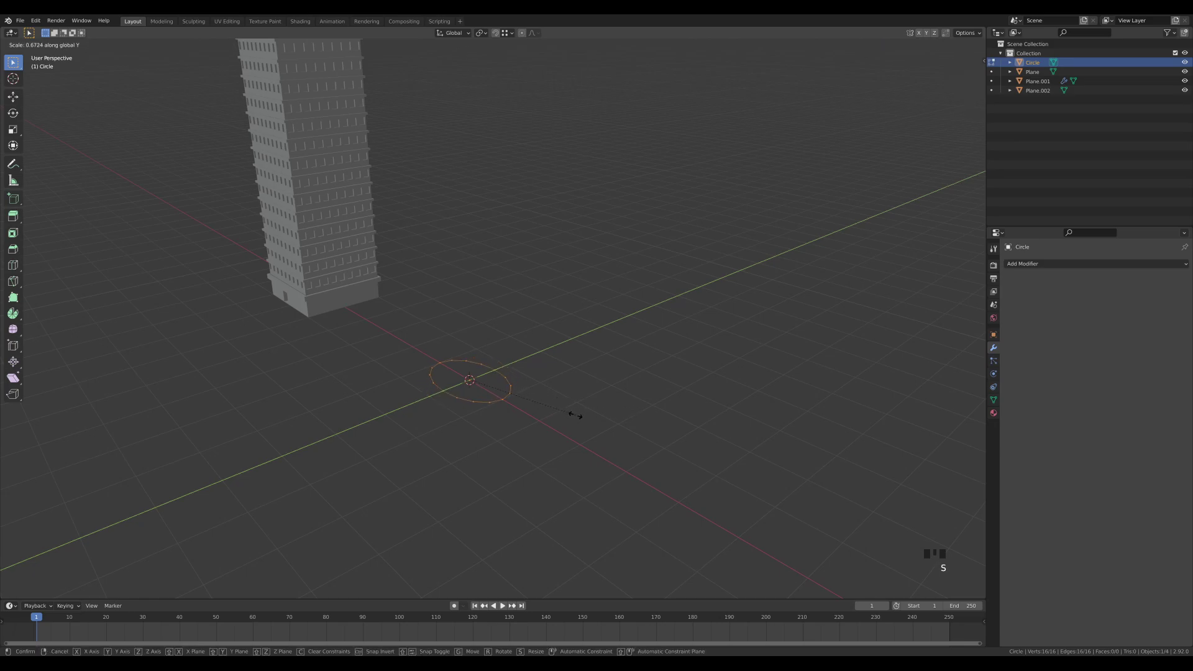
{"action": "left_click", "coordinate": [577, 414]}
{"action": "key", "text": "s"}
{"action": "key", "text": "x"}
{"action": "left_click", "coordinate": [584, 420]}
{"action": "key", "text": "s"}
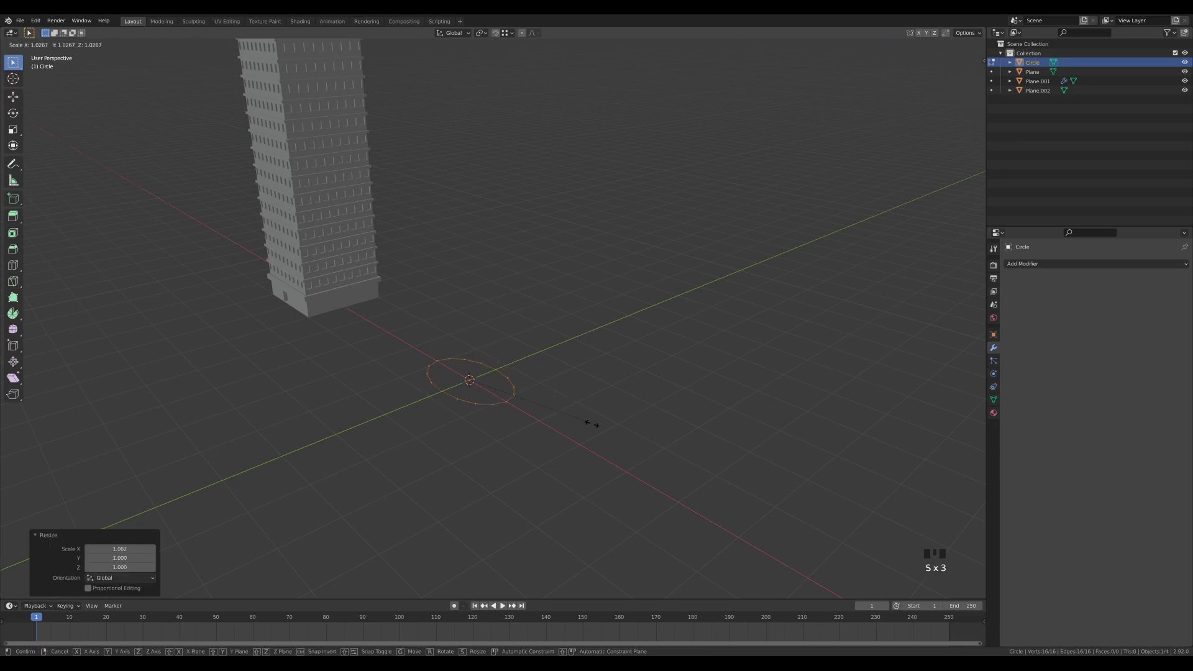
{"action": "left_click", "coordinate": [620, 427]}
Fill the oval with a face and extrude it upward about 0.42 m
{"action": "key", "text": "f"}
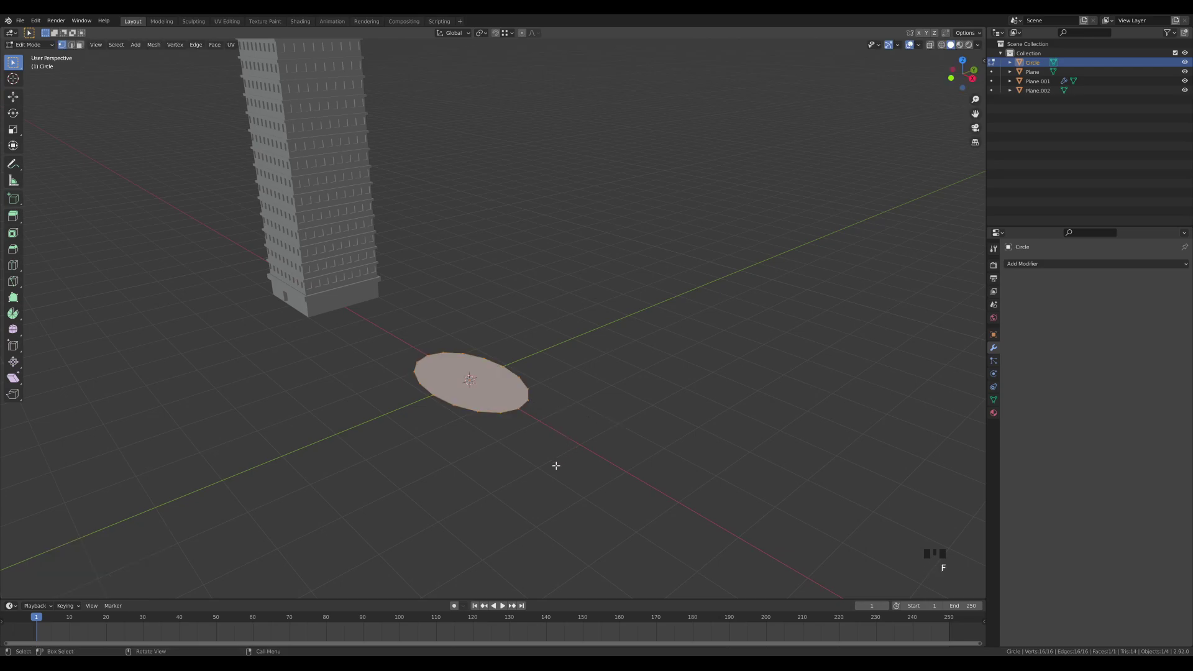
{"action": "key", "text": "e"}
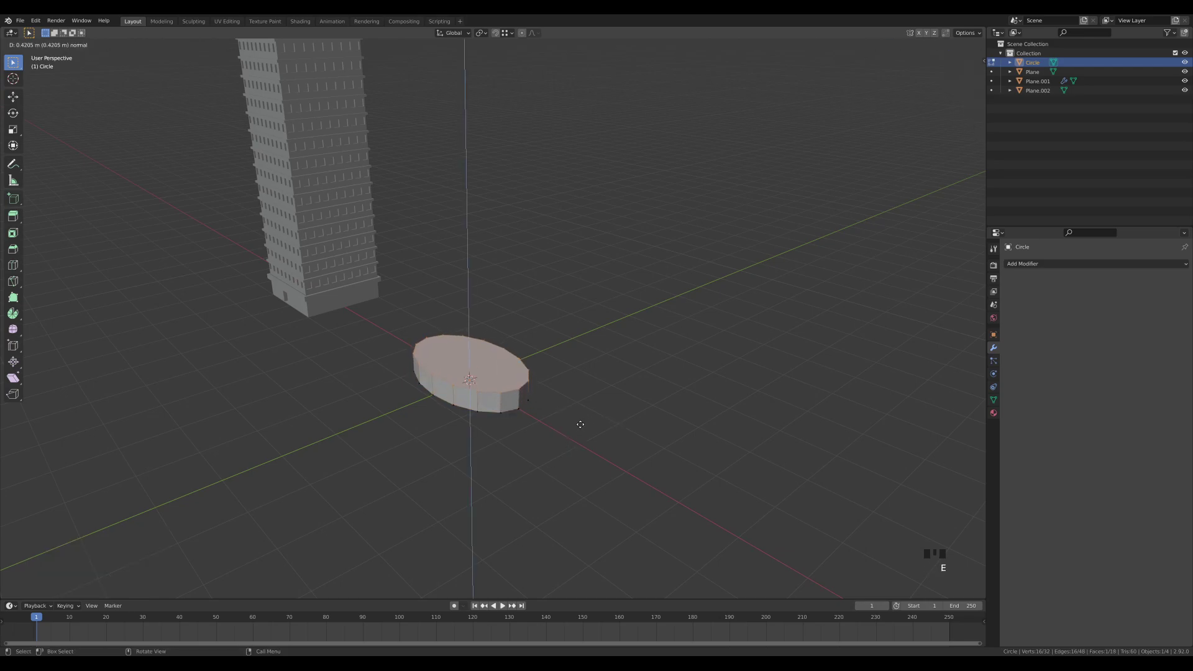
{"action": "left_click", "coordinate": [580, 425]}
Add one horizontal loop cut around the oval block's wall, slid close to its upper edge
{"action": "scroll", "coordinate": [559, 413], "scroll_direction": "up", "scroll_amount": 2}
{"action": "middle_click_drag", "start_coordinate": [559, 414], "coordinate": [522, 440]}
{"action": "key", "text": "ctrl+r"}
{"action": "left_click", "coordinate": [528, 452]}
{"action": "left_click", "coordinate": [540, 440]}
Extrude the oval block's upper ring of wall faces outward along their normals about 0.08 m to form a ledge
{"action": "key", "text": "3"}
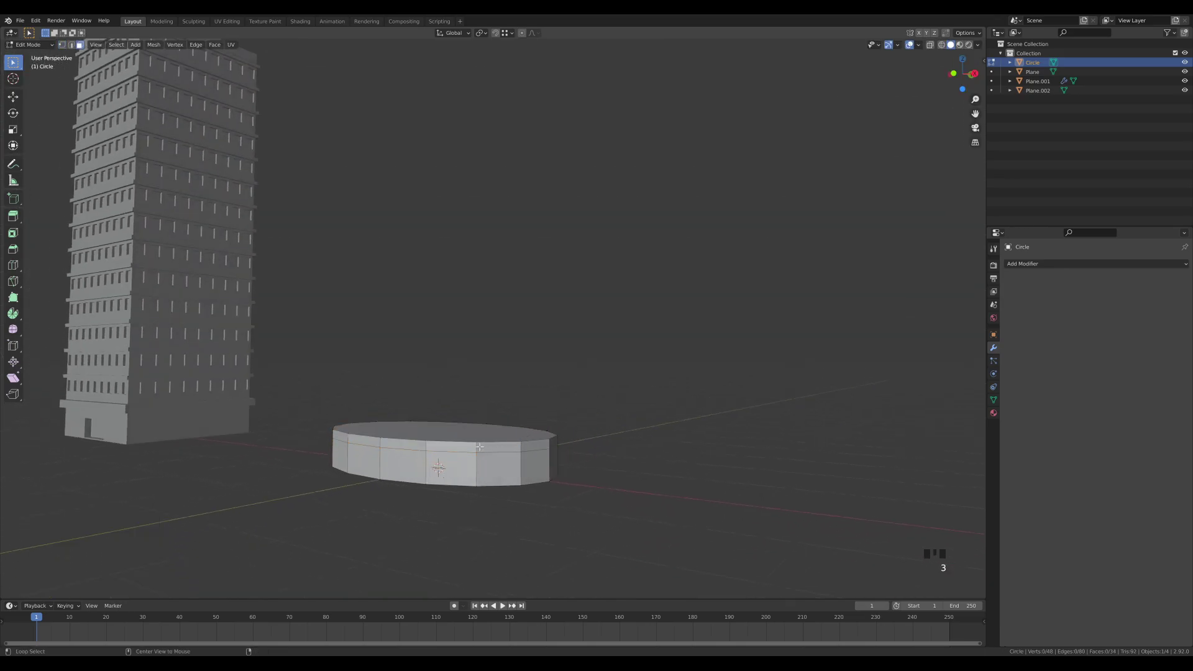
{"action": "left_click", "coordinate": [479, 450], "text": "alt"}
{"action": "middle_click_drag", "start_coordinate": [642, 488], "coordinate": [653, 512]}
{"action": "key", "text": "alt+e"}
{"action": "left_click", "coordinate": [651, 511]}
{"action": "left_click", "coordinate": [650, 507]}
Snap the 3D cursor to the oval block's top face and return to Object Mode
{"action": "left_click", "coordinate": [458, 396]}
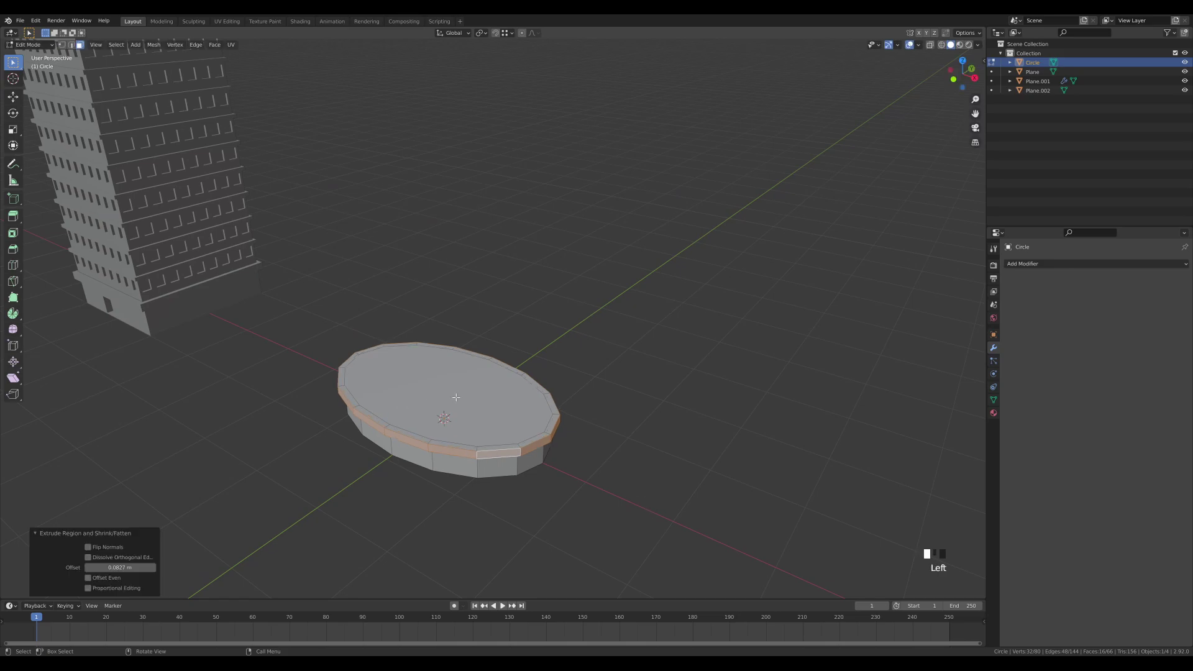
{"action": "key", "text": "shift+s"}
{"action": "left_click", "coordinate": [496, 484]}
{"action": "key", "text": "Tab"}
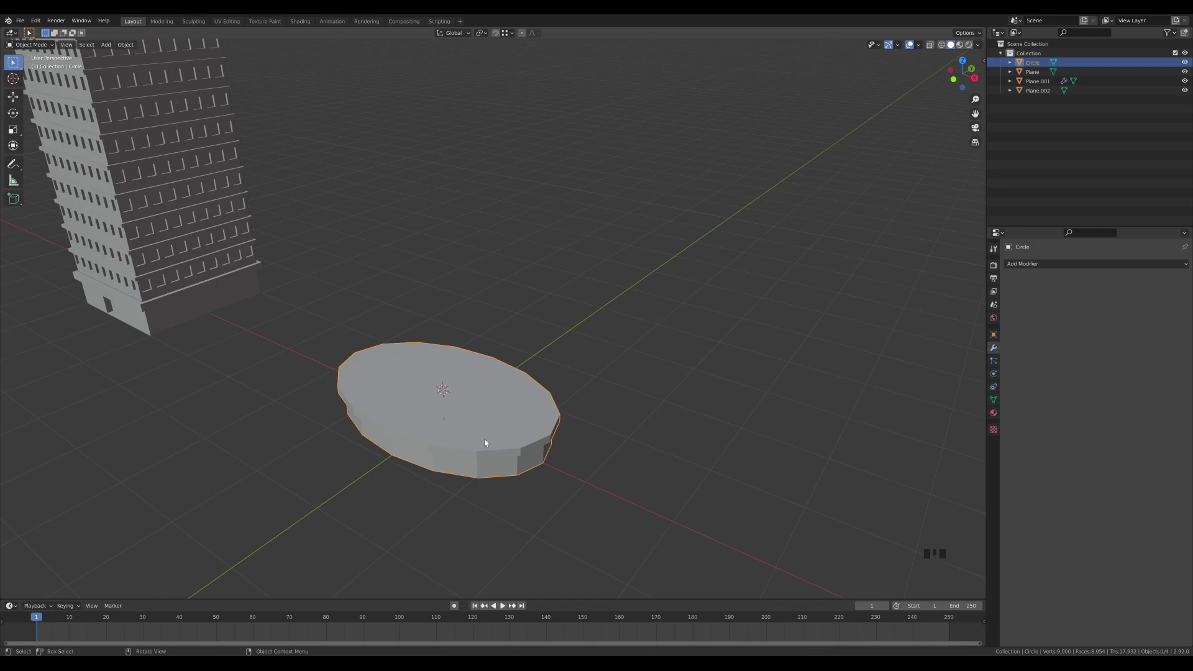
{"action": "middle_click_drag", "start_coordinate": [458, 492], "coordinate": [621, 497]}
{"action": "key", "text": "Tab"}
{"action": "key", "text": "Tab"}
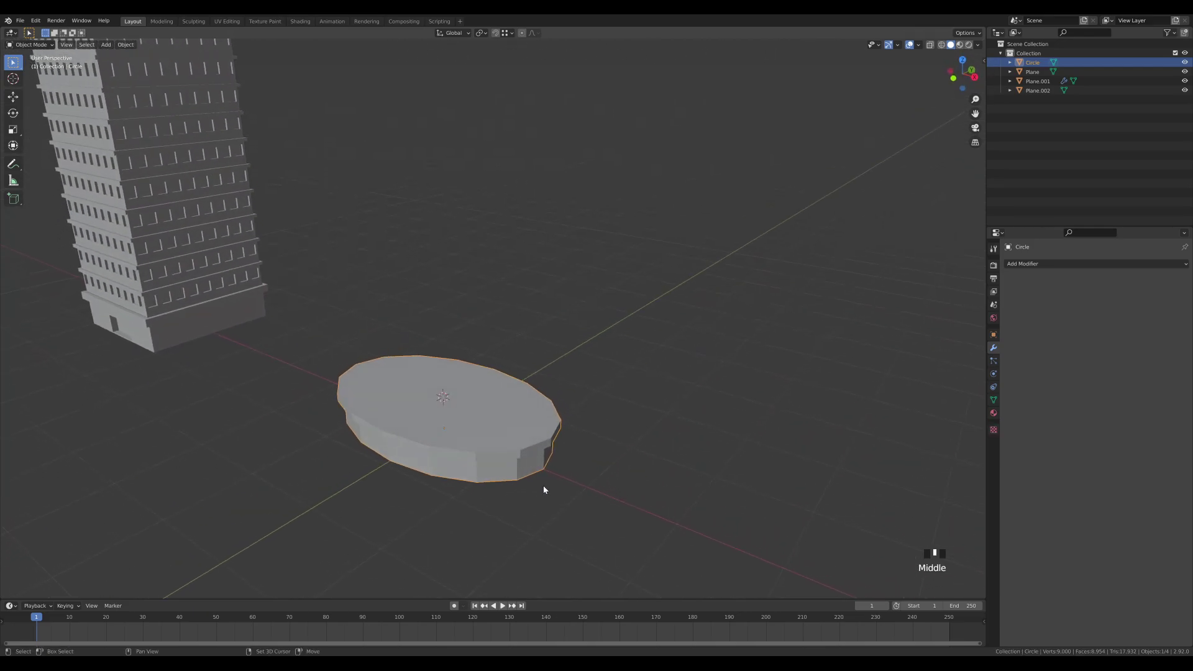
Duplicate the oval block straight up along Z and lower the copy in front view until it rests on the original's top
{"action": "key", "text": "shift+d"}
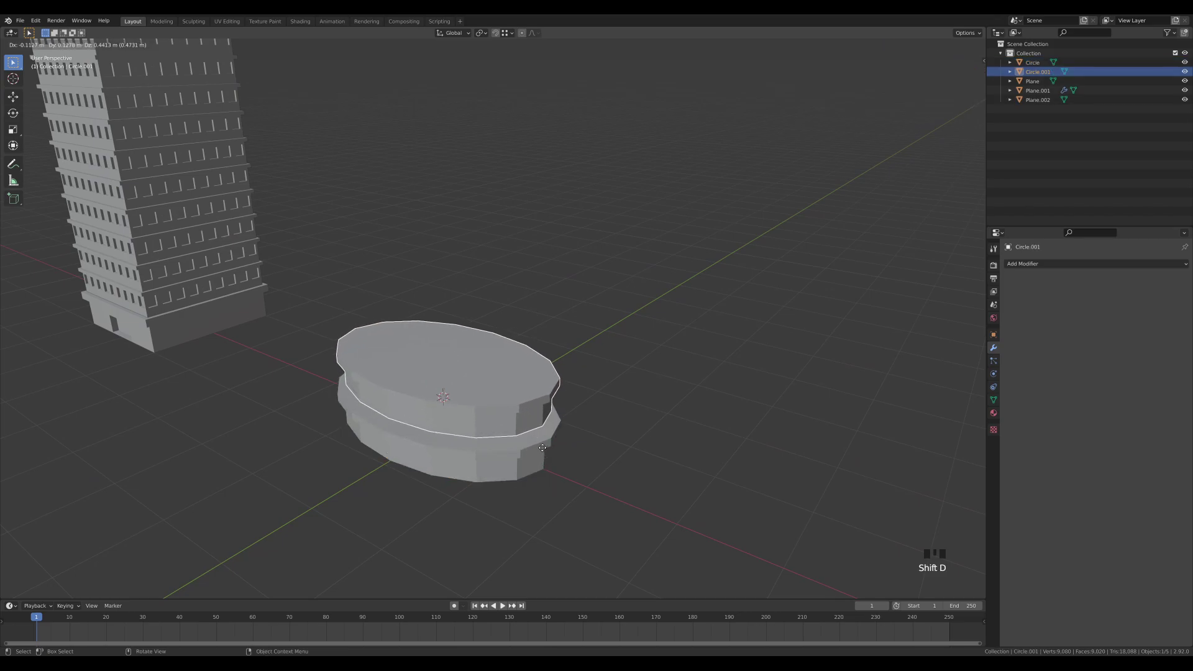
{"action": "key", "text": "z"}
{"action": "left_click", "coordinate": [545, 410]}
{"action": "key", "text": "KP_1"}
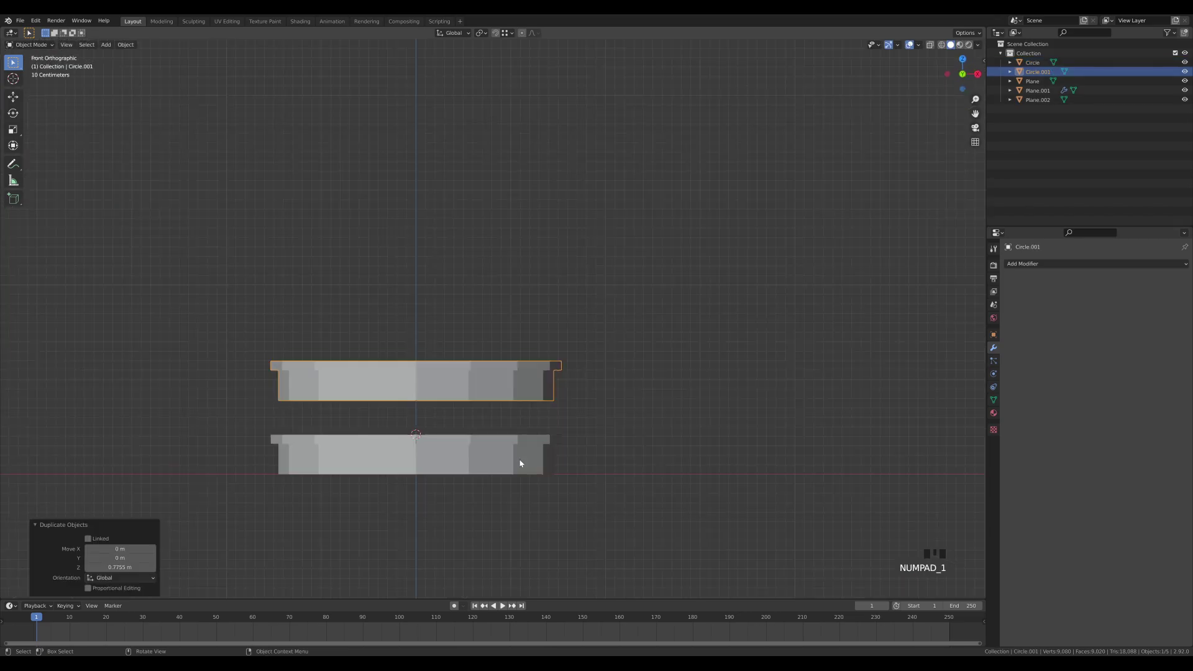
{"action": "key", "text": "g"}
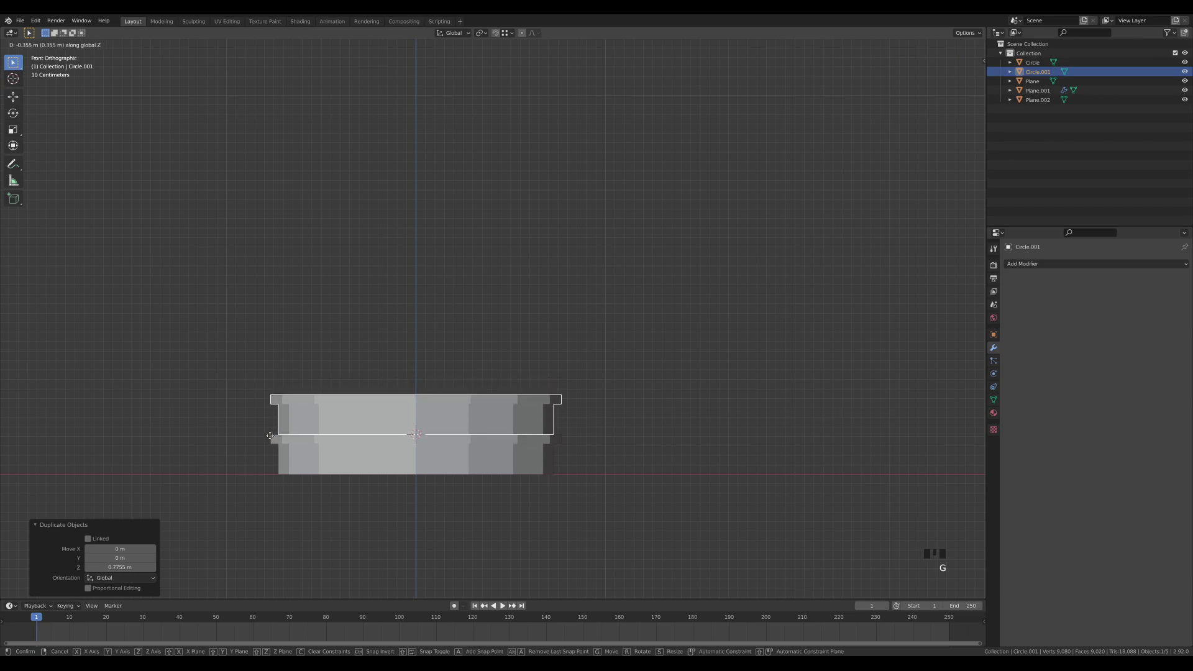
{"action": "left_click", "coordinate": [269, 438]}
Scale the copy's ledge face ring to 0.966 in X and Y, keeping its height locked
{"action": "middle_click_drag", "start_coordinate": [270, 438], "coordinate": [559, 418]}
{"action": "key", "text": "Tab"}
{"action": "left_click", "coordinate": [504, 428], "text": "alt"}
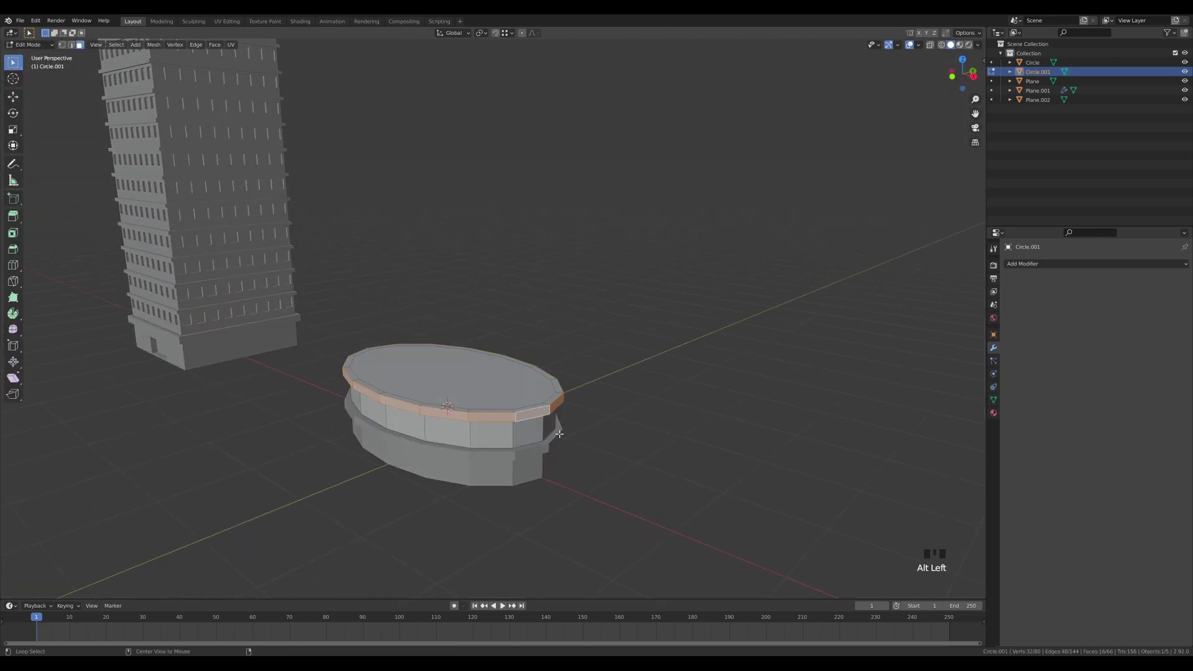
{"action": "key", "text": "s"}
{"action": "key", "text": "shift+z"}
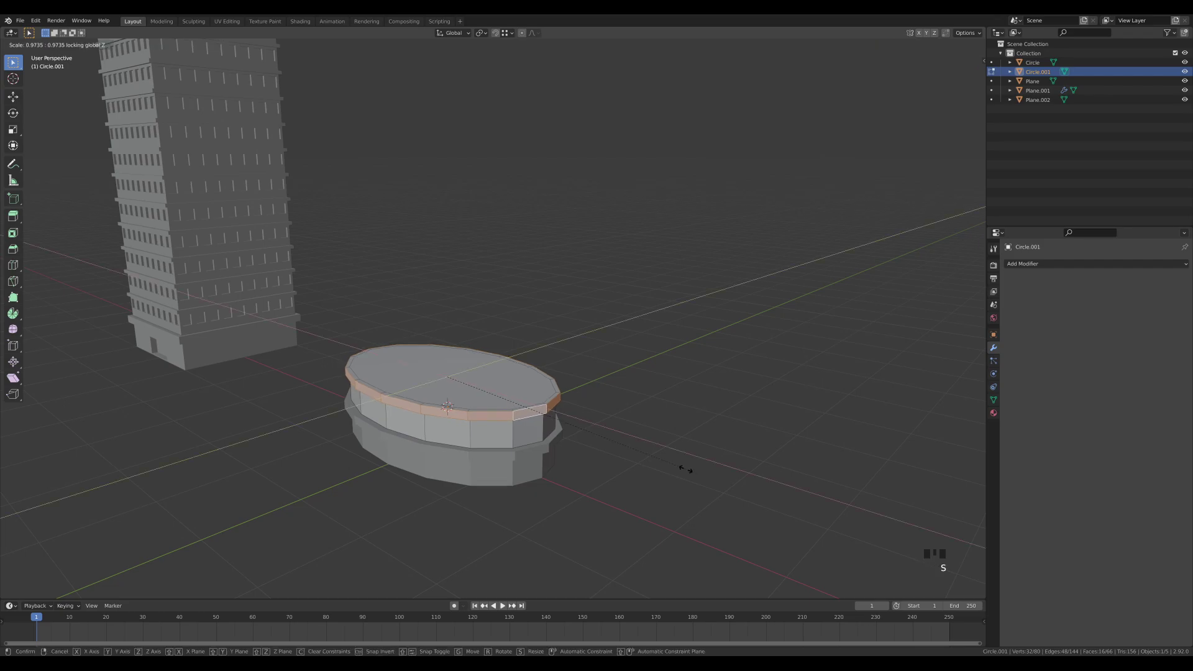
{"action": "left_click", "coordinate": [684, 468]}
Add one horizontal loop cut around the copied block's wall, slid toward its lower edge
{"action": "middle_click_drag", "start_coordinate": [684, 468], "coordinate": [563, 445]}
{"action": "key", "text": "ctrl+r"}
{"action": "left_click", "coordinate": [514, 435]}
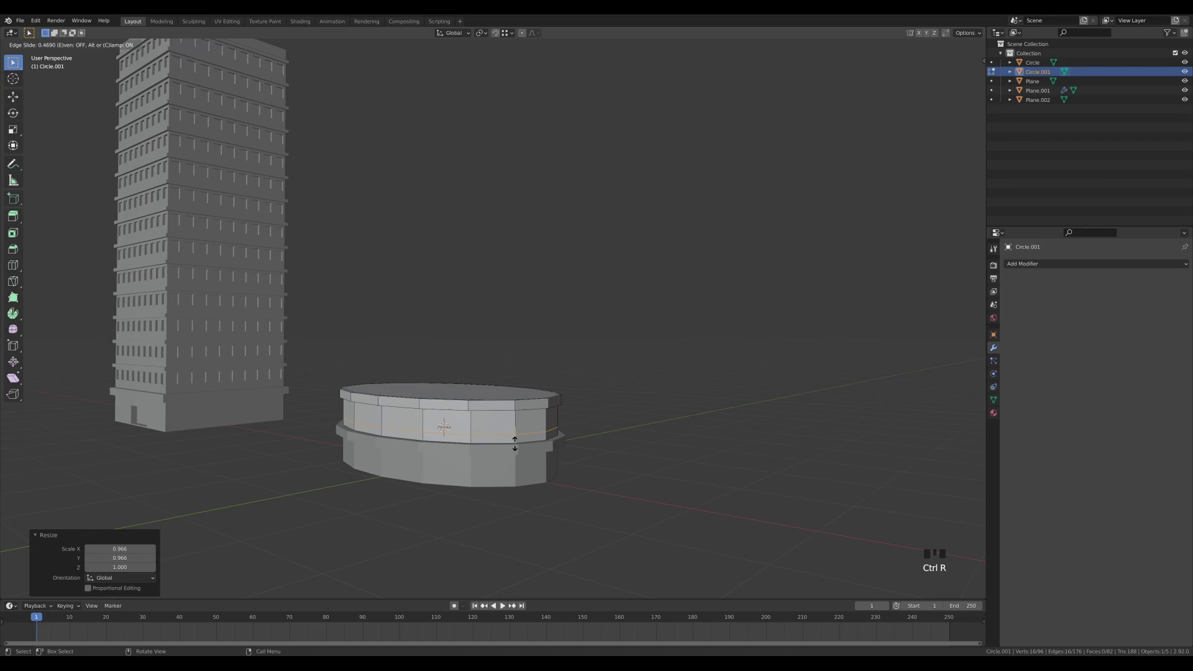
{"action": "left_click", "coordinate": [515, 443]}
Inset the copy's middle wall faces individually about 0.062 m and extrude them inward along their normals as recessed windows
{"action": "key", "text": "3"}
{"action": "left_click", "coordinate": [469, 422], "text": "alt"}
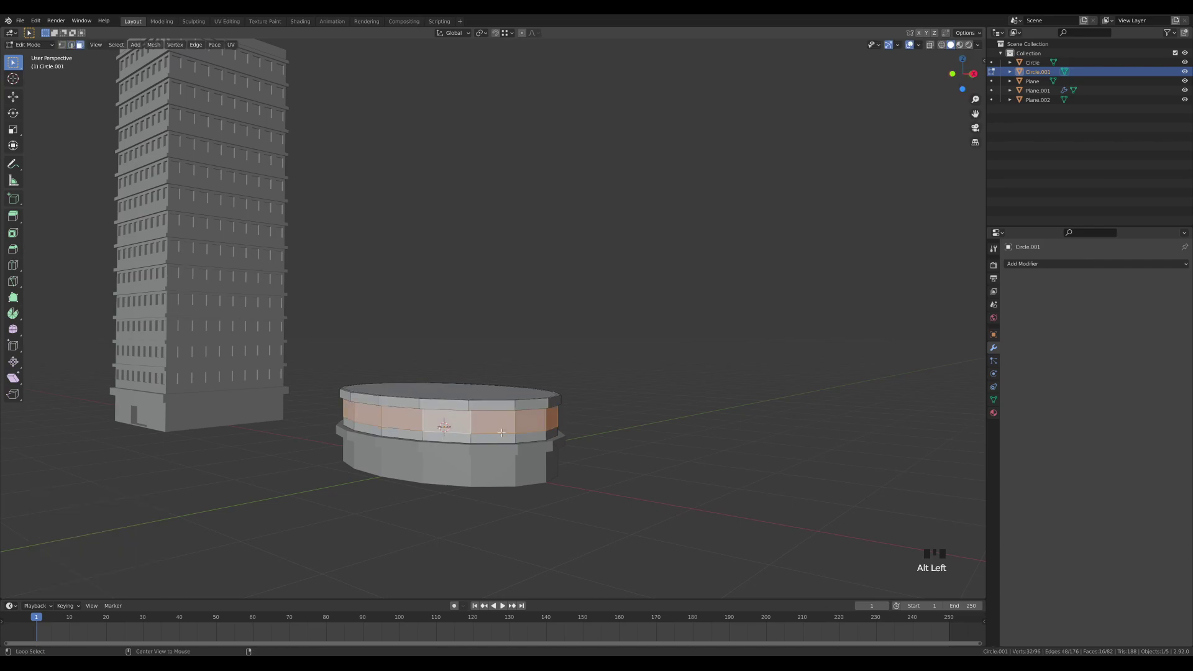
{"action": "key", "text": "i"}
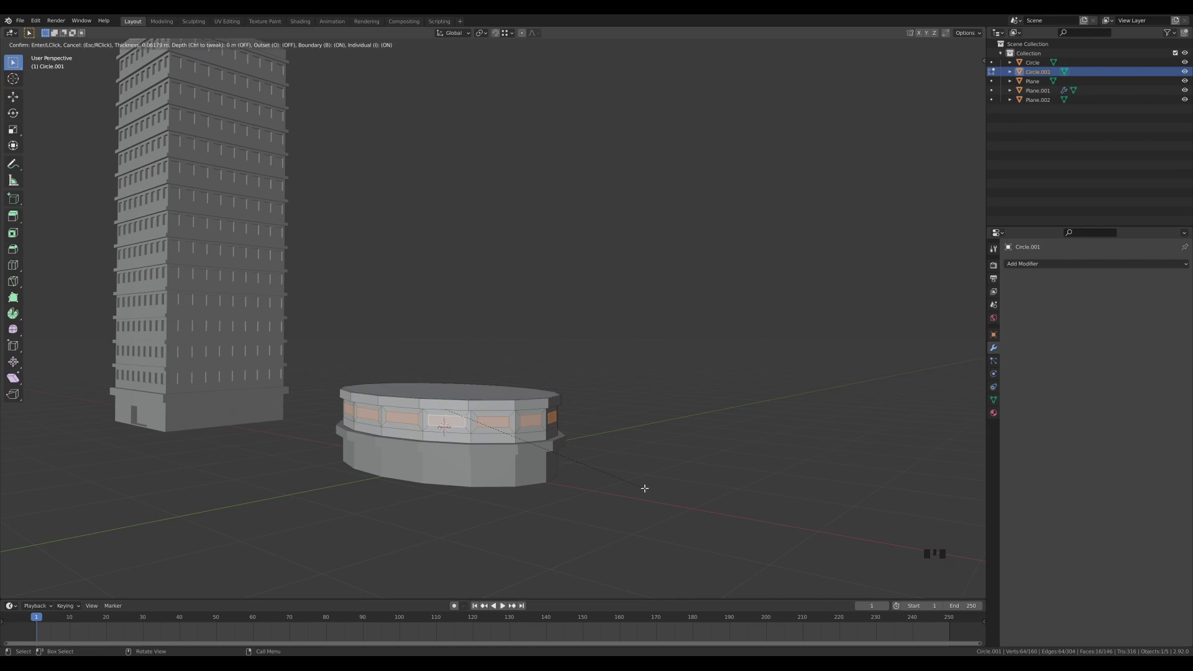
{"action": "left_click", "coordinate": [644, 489]}
{"action": "middle_click_drag", "start_coordinate": [647, 491], "coordinate": [647, 495]}
{"action": "key", "text": "alt+e"}
{"action": "left_click", "coordinate": [647, 495]}
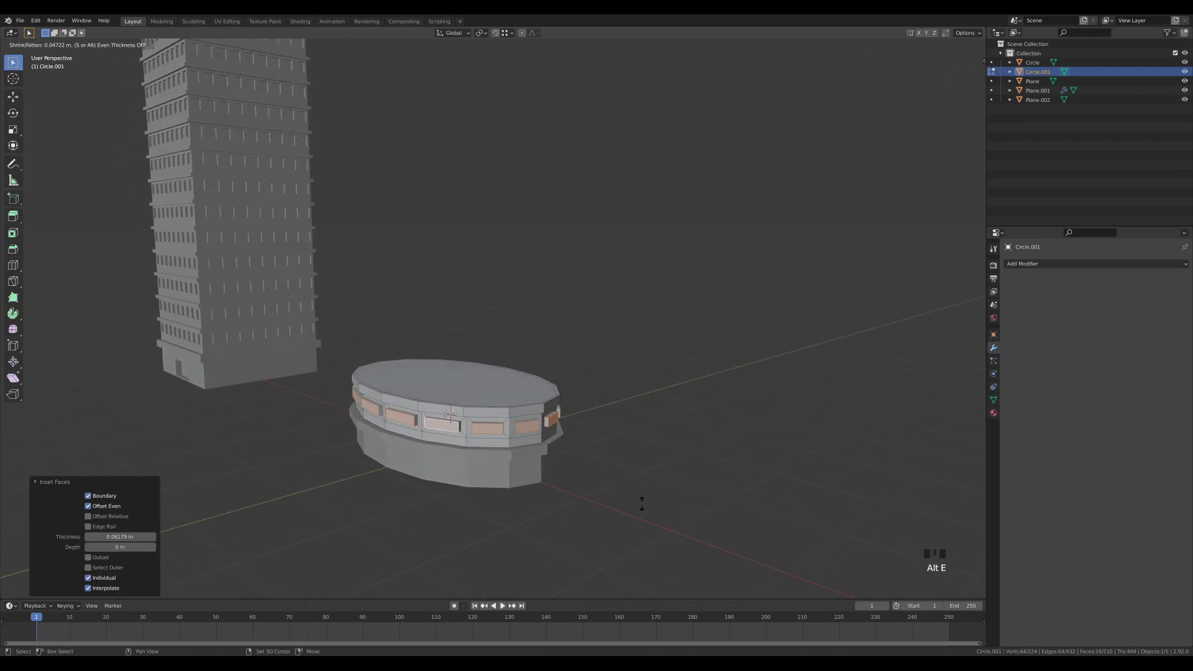
{"action": "left_click", "coordinate": [603, 541]}
{"action": "key", "text": "Tab"}
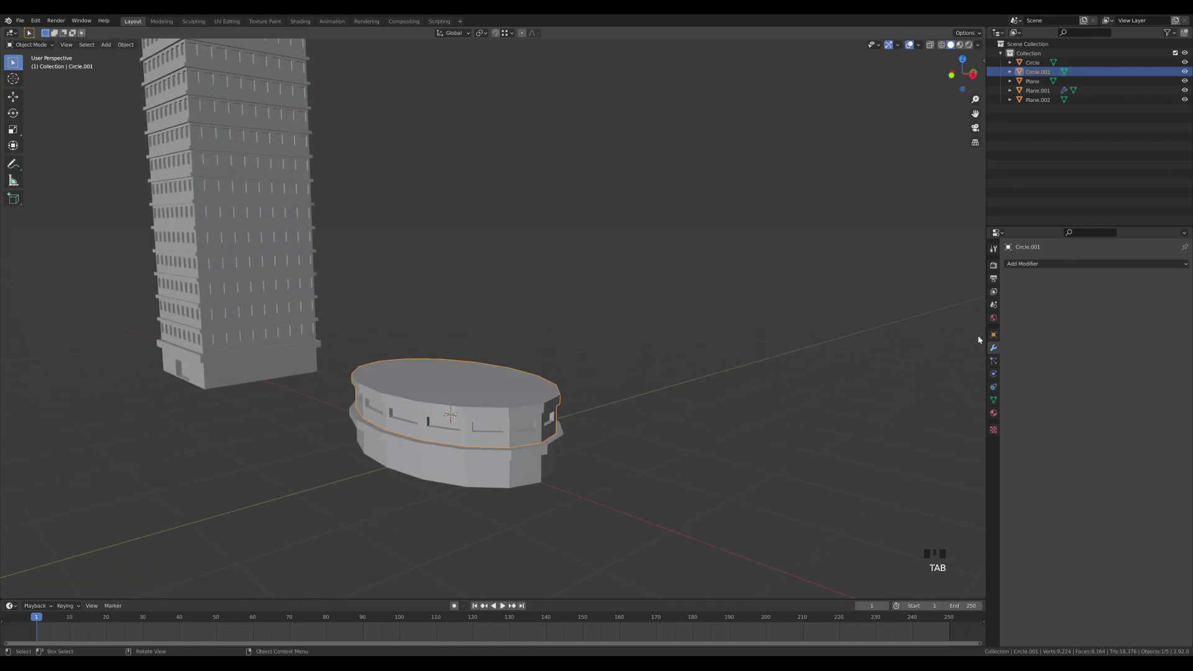
Give the oval floor the existing Building material and a second slot with the Window material
{"action": "left_click", "coordinate": [993, 415]}
{"action": "left_click", "coordinate": [1010, 303]}
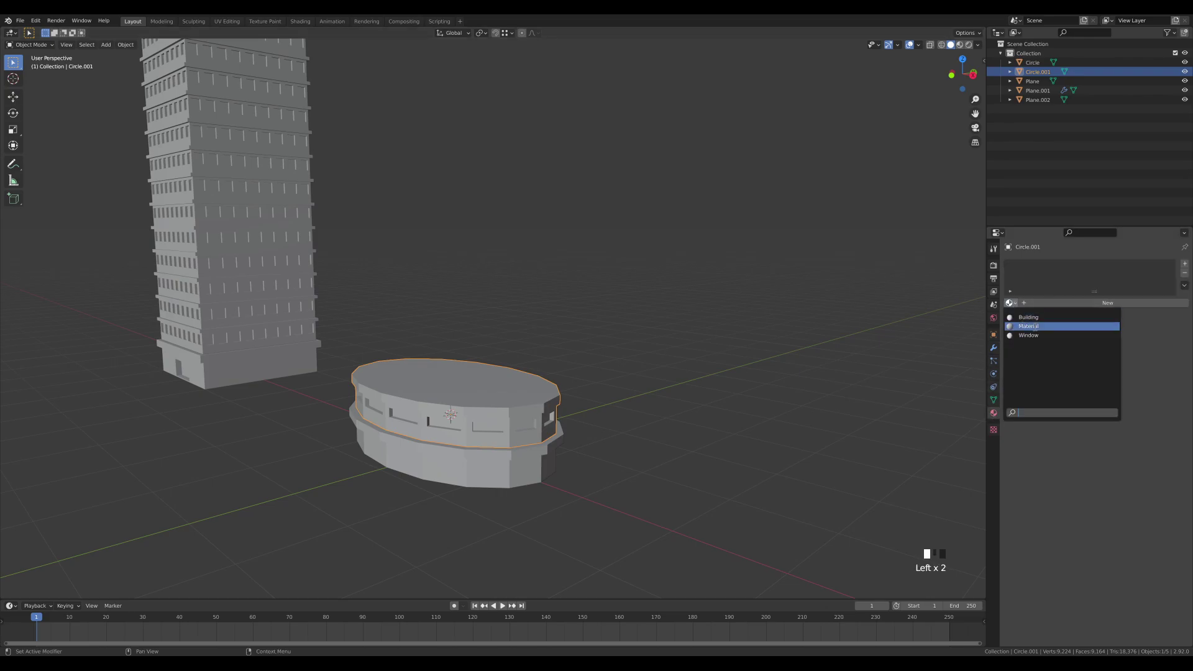
{"action": "left_click", "coordinate": [1030, 318]}
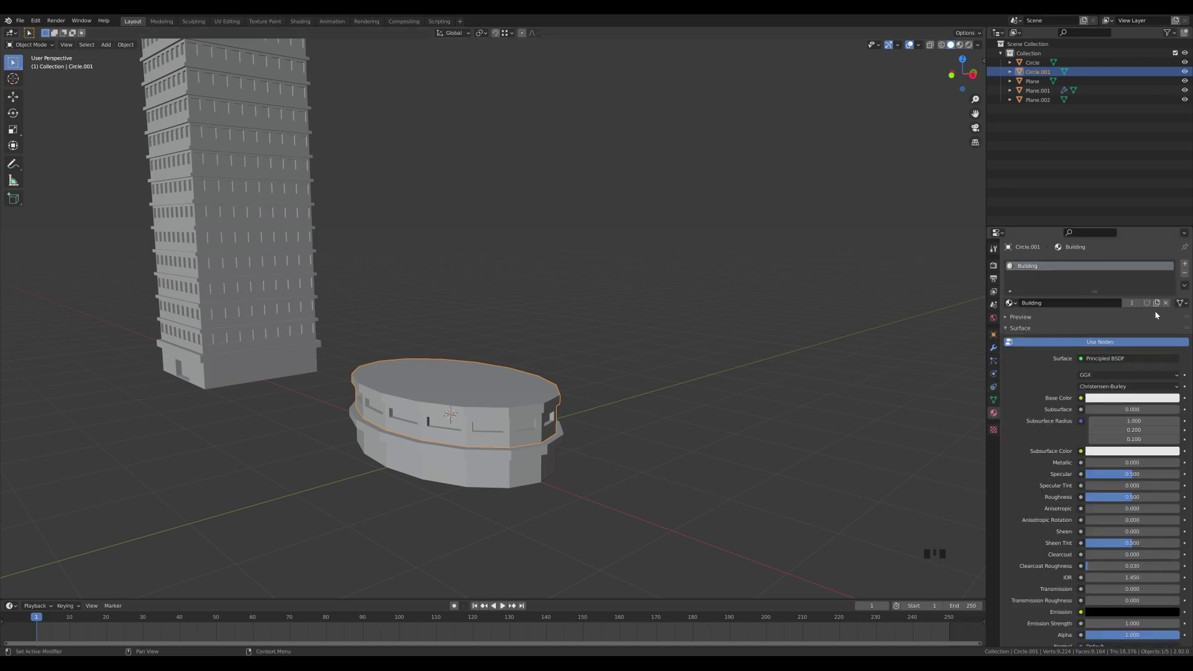
{"action": "left_click", "coordinate": [1184, 264]}
{"action": "left_click", "coordinate": [1010, 322]}
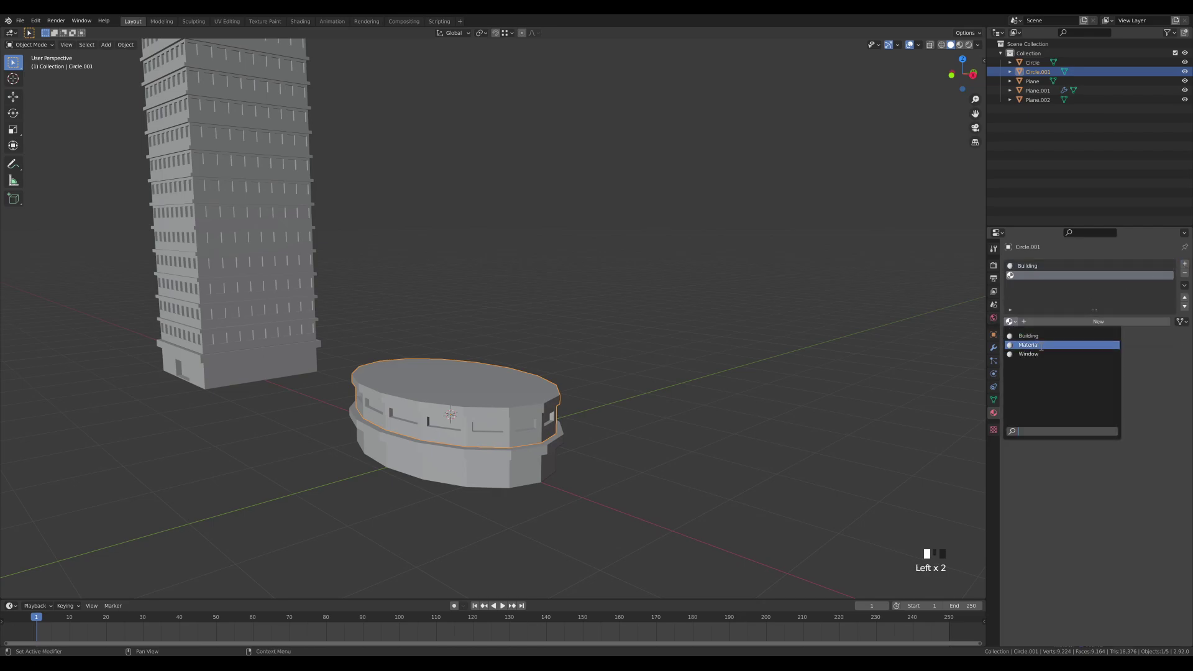
{"action": "left_click", "coordinate": [1031, 353]}
Assign the Window material to the oval floor's selected recessed window faces and return to Object Mode
{"action": "key", "text": "Tab"}
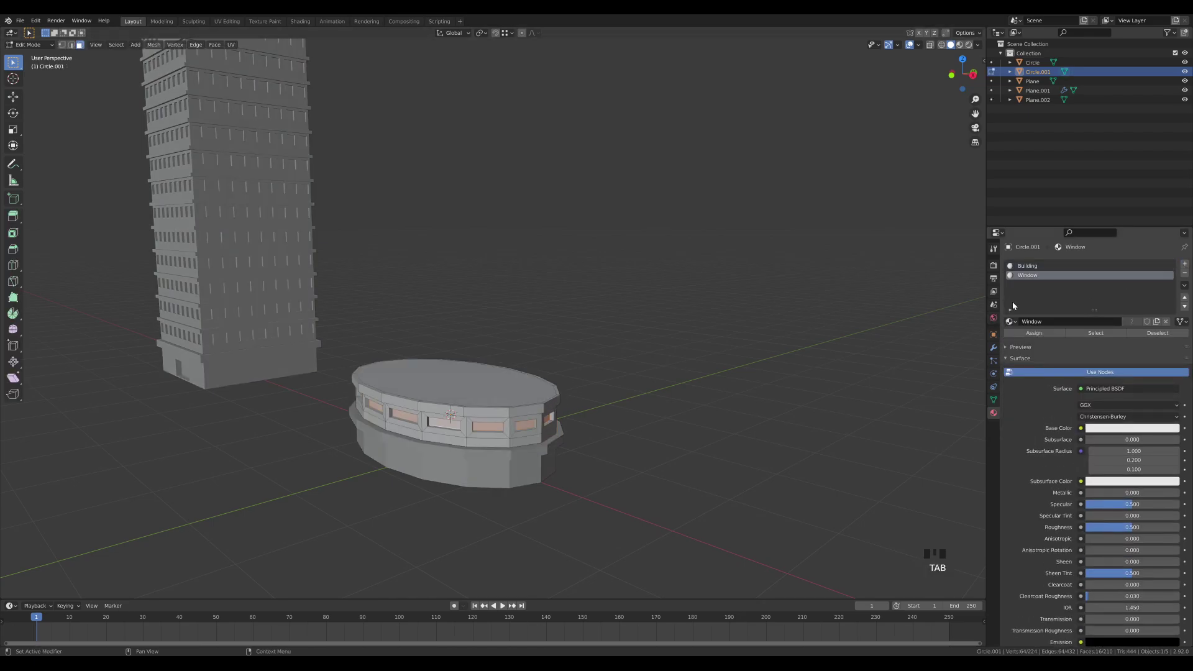
{"action": "left_click", "coordinate": [1030, 334]}
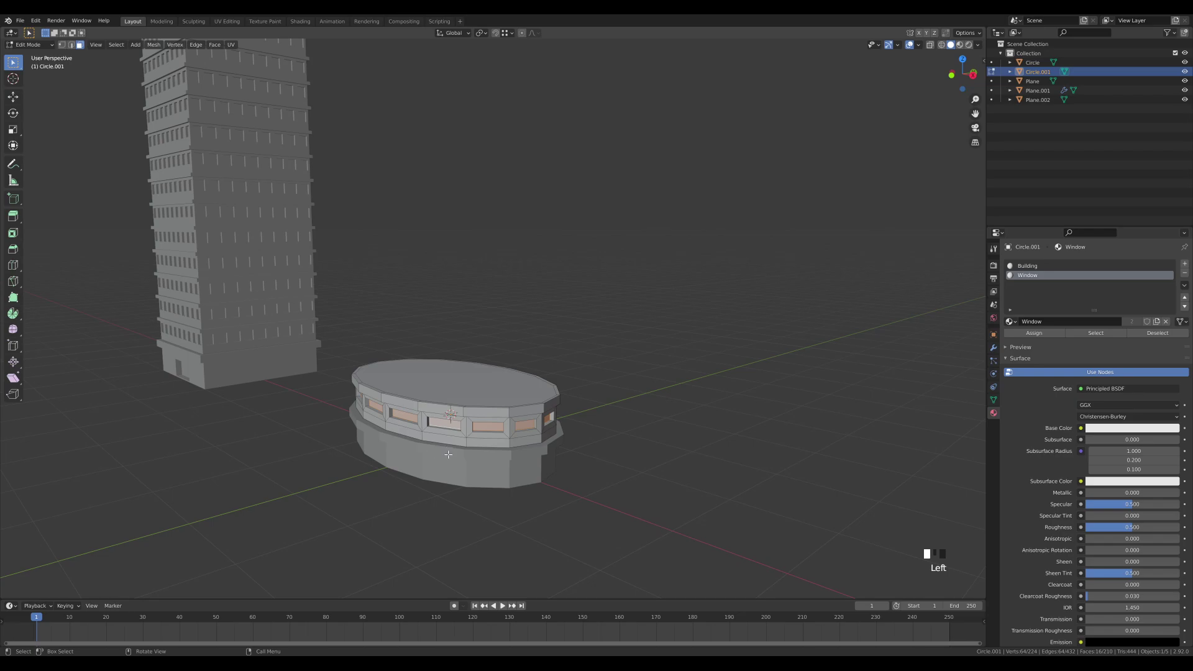
{"action": "key", "text": "Tab"}
Copy the rectangular tower's Array modifier to the oval floor, then deselect both objects
{"action": "scroll", "coordinate": [543, 315], "scroll_direction": "down", "scroll_amount": 2}
{"action": "middle_click_drag", "start_coordinate": [543, 315], "coordinate": [560, 373]}
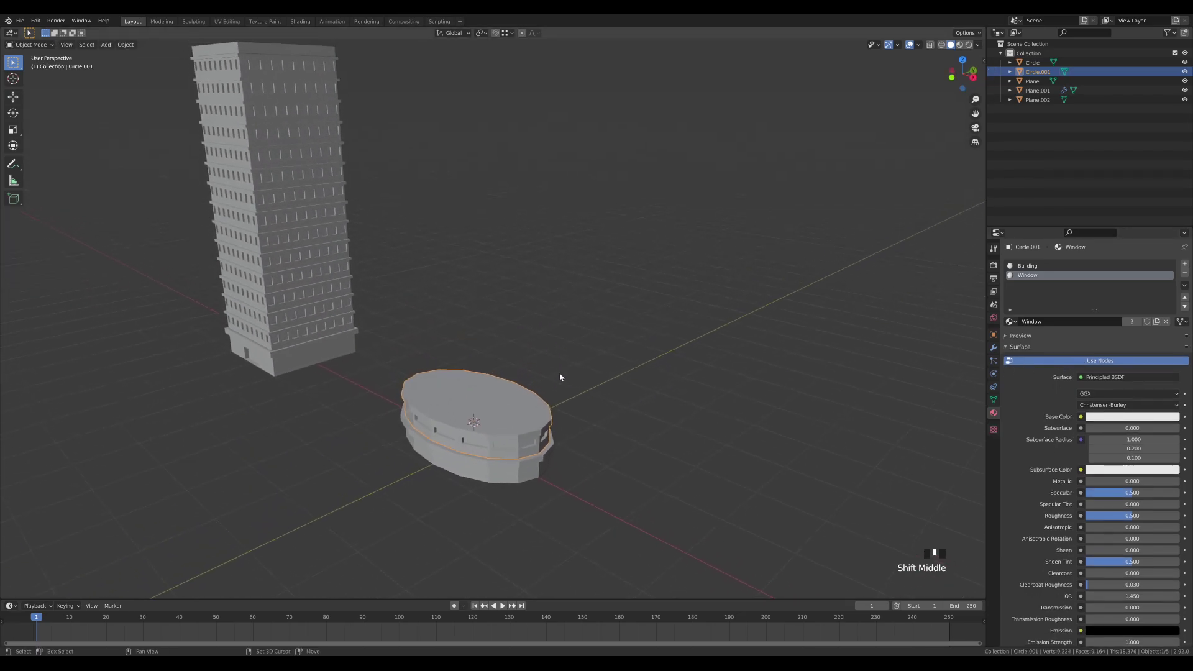
{"action": "left_click", "coordinate": [299, 232], "text": "shift"}
{"action": "left_click", "coordinate": [994, 348]}
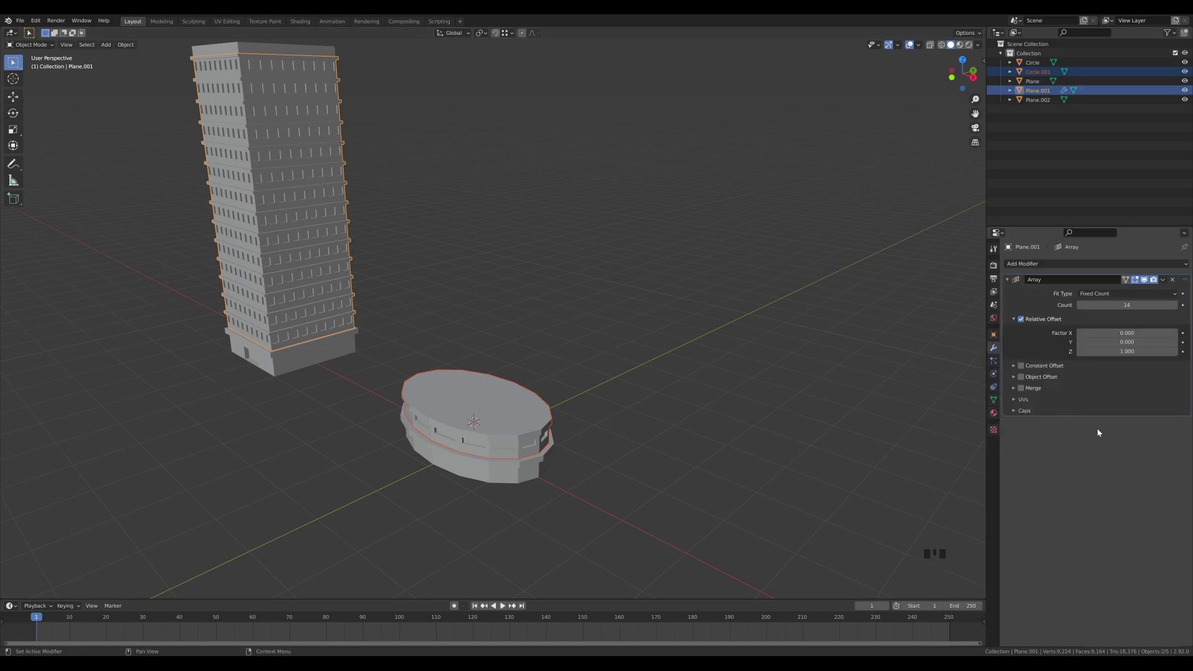
{"action": "left_click", "coordinate": [1163, 280]}
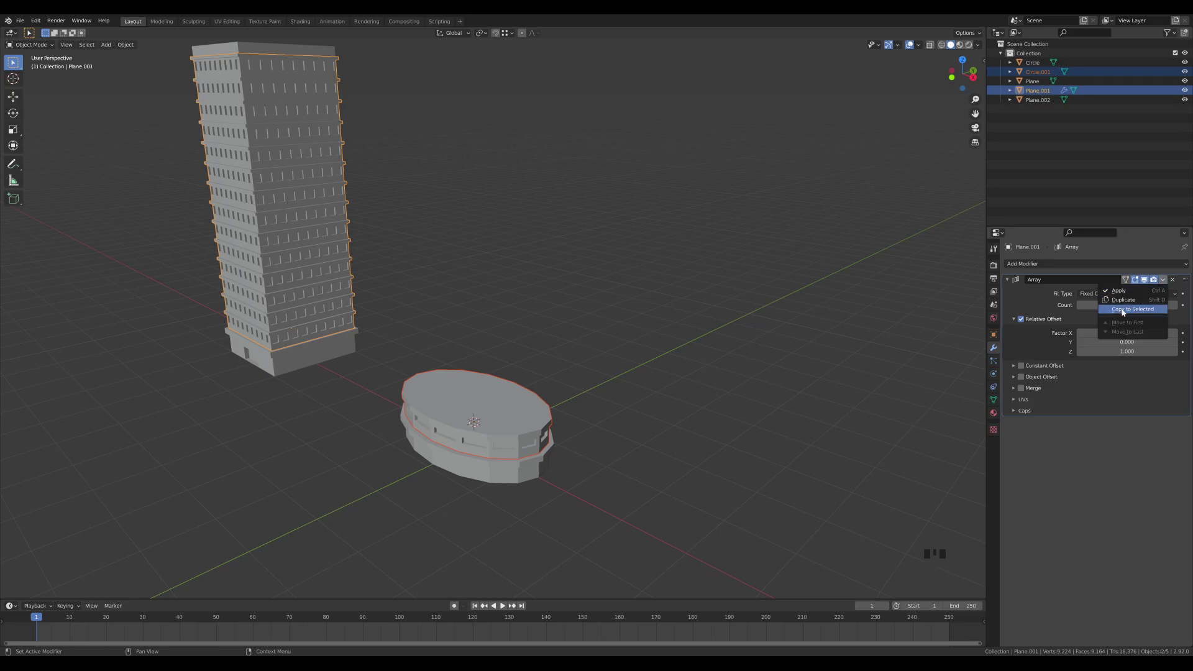
{"action": "left_click", "coordinate": [1149, 313]}
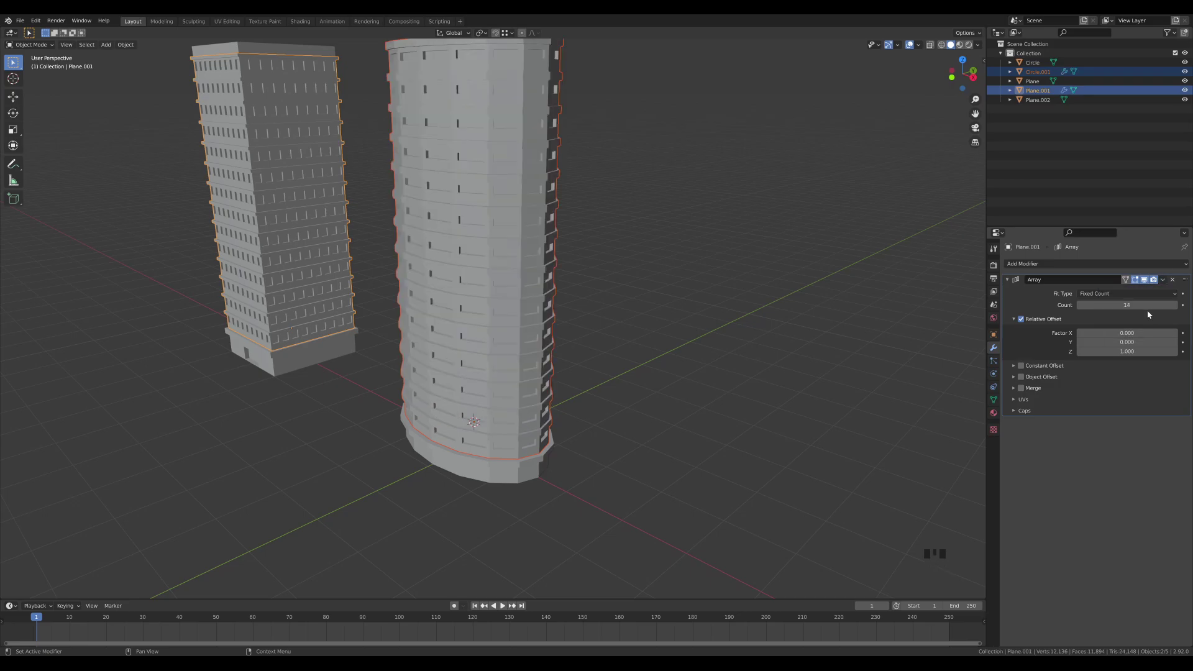
{"action": "left_click", "coordinate": [745, 314]}
{"action": "scroll", "coordinate": [373, 255], "scroll_direction": "down", "scroll_amount": 4}
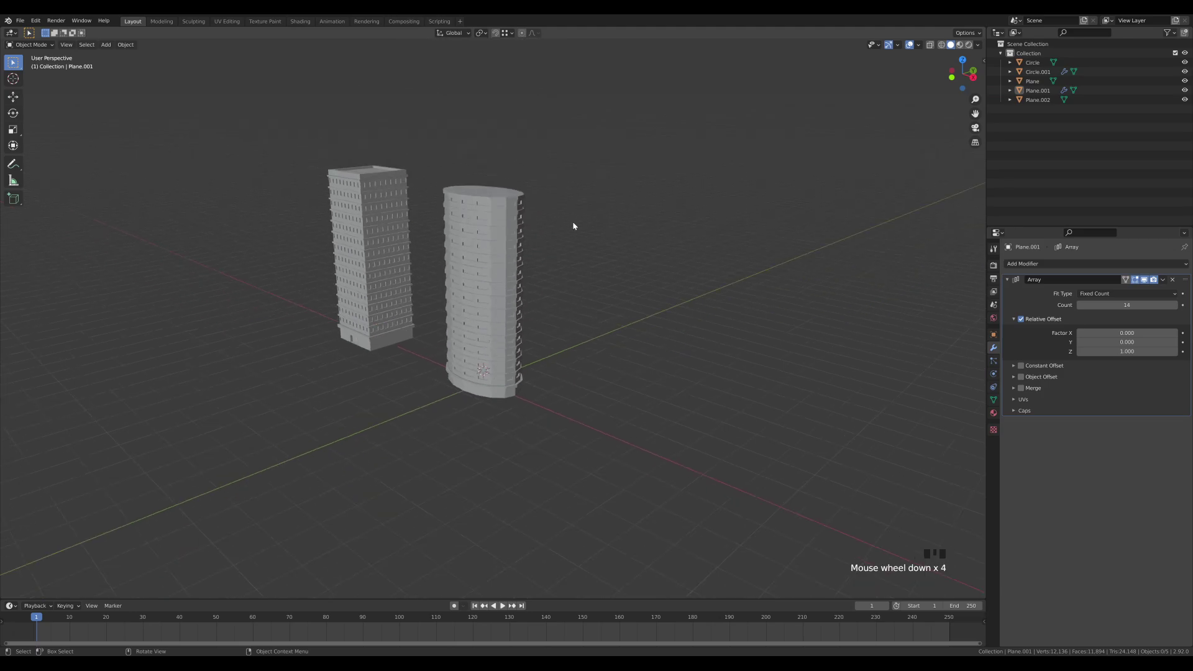
Duplicate the oval tower's base and move the copy about 6.74 m straight up along Z, above the top floor
{"action": "middle_click_drag", "start_coordinate": [573, 226], "coordinate": [587, 279], "text": "shift"}
{"action": "scroll", "coordinate": [563, 285], "scroll_direction": "up", "scroll_amount": 3}
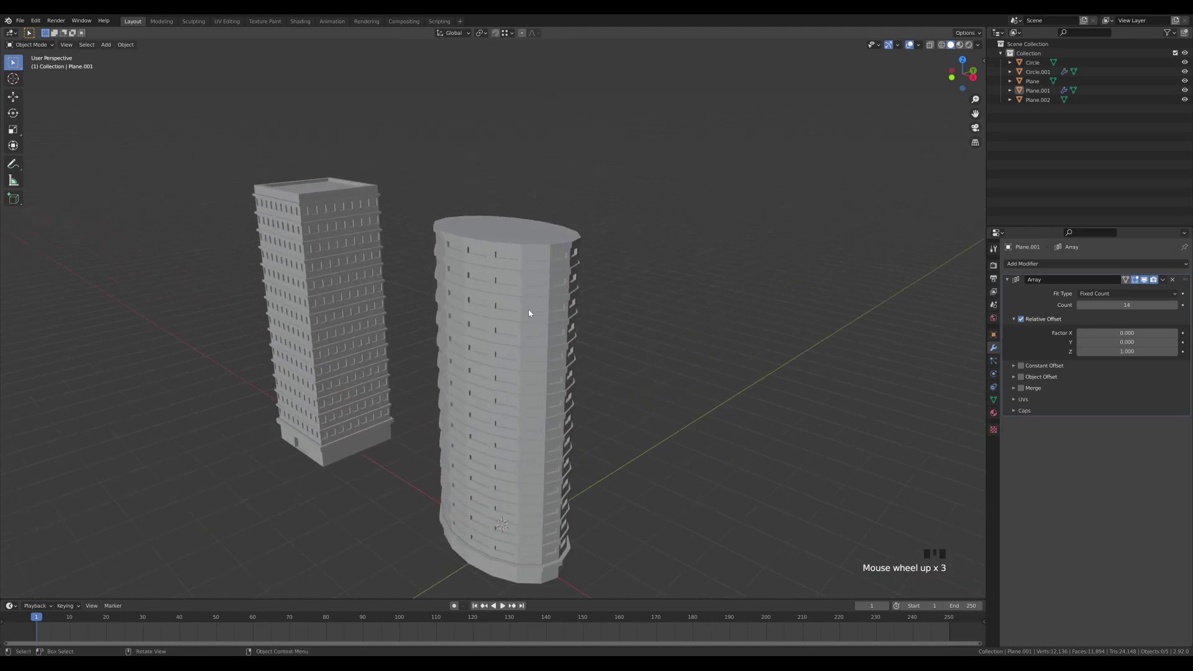
{"action": "middle_click_drag", "start_coordinate": [498, 234], "coordinate": [484, 206], "text": "shift"}
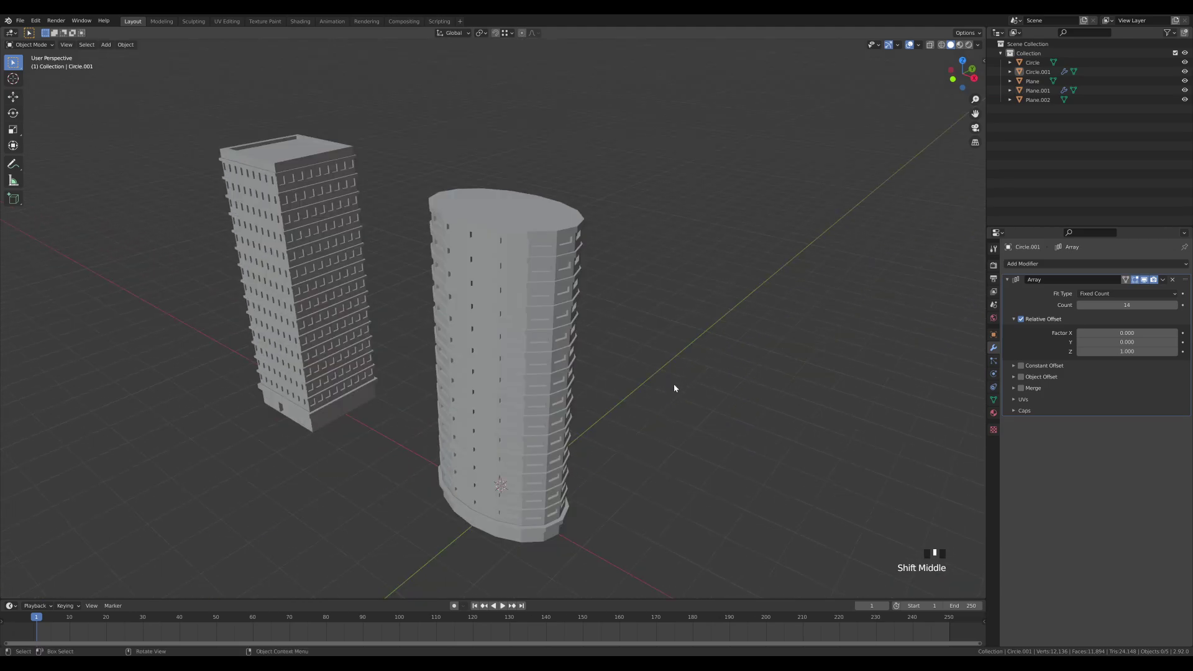
{"action": "left_click", "coordinate": [529, 544]}
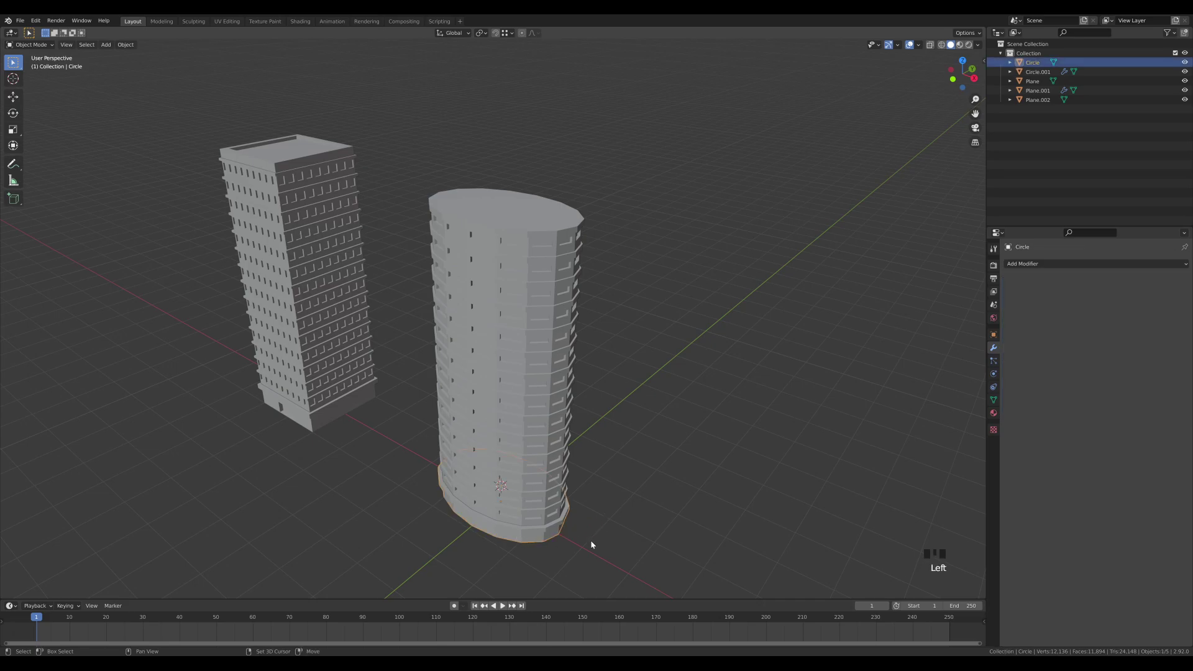
{"action": "key", "text": "shift+d"}
{"action": "key", "text": "z"}
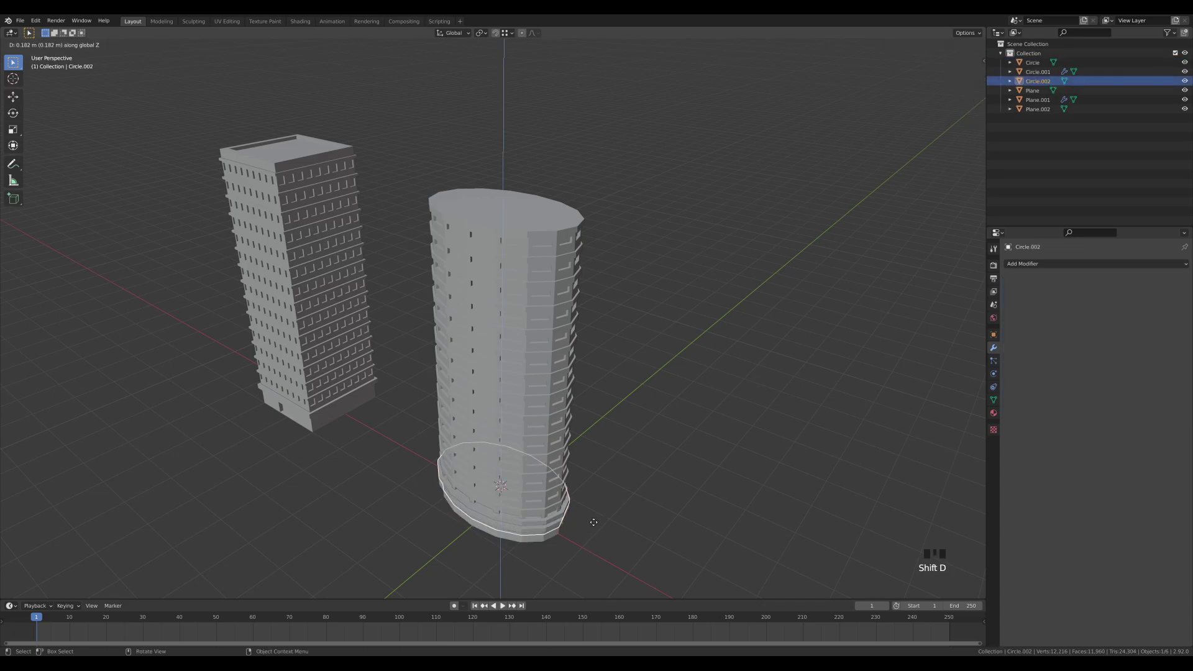
{"action": "left_click", "coordinate": [571, 234]}
In front view, lower the duplicated base about 0.43 m along Z to seat it on the oval tower's top floor
{"action": "key", "text": "KP_1"}
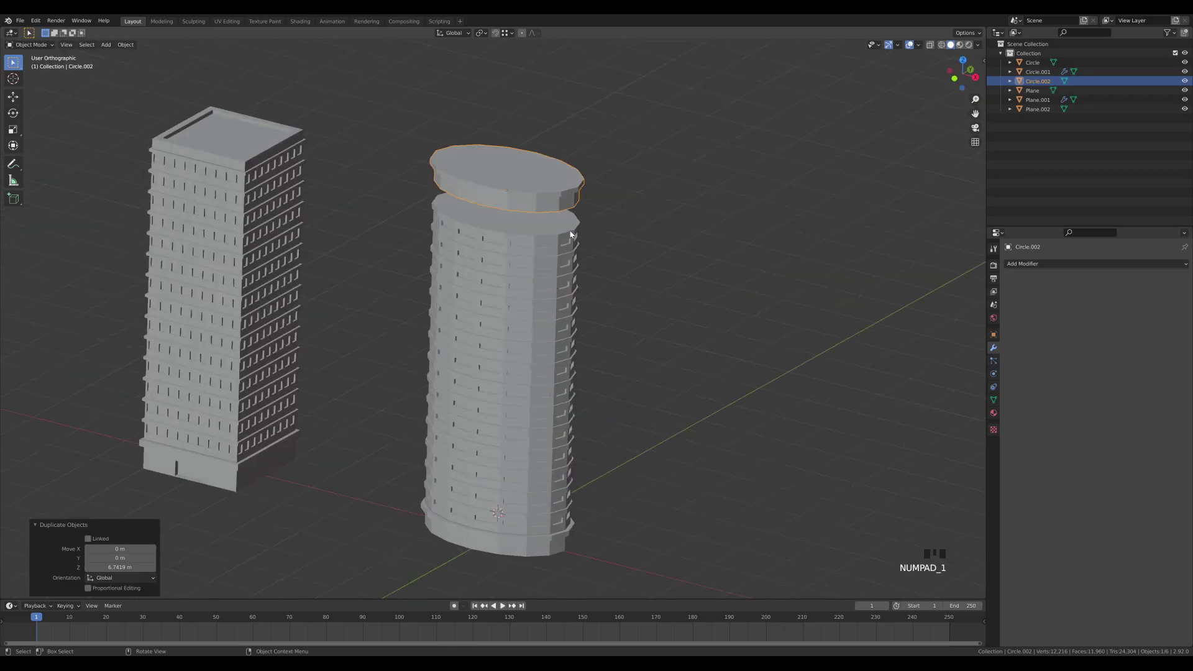
{"action": "key", "text": "g"}
{"action": "key", "text": "z"}
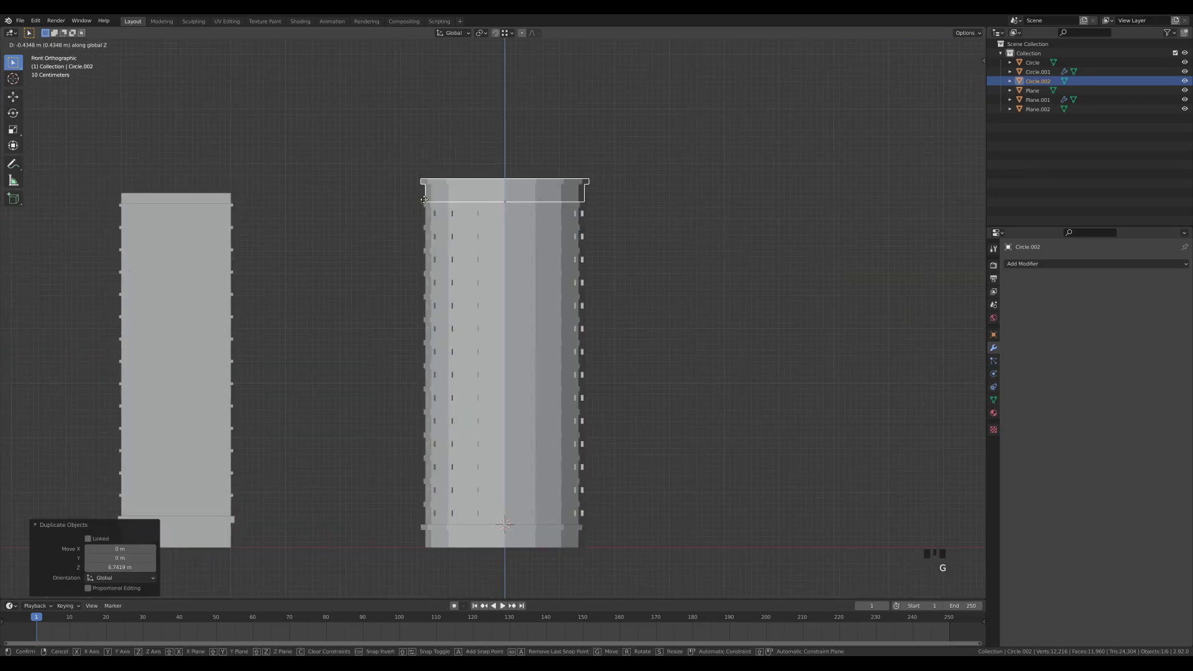
{"action": "left_click", "coordinate": [424, 200]}
Delete the top face of the oval tower's roof copy together with its surrounding overhanging rim faces
{"action": "middle_click_drag", "start_coordinate": [570, 207], "coordinate": [640, 251]}
{"action": "scroll", "coordinate": [640, 251], "scroll_direction": "up", "scroll_amount": 2}
{"action": "key", "text": "Tab"}
{"action": "key", "text": "3"}
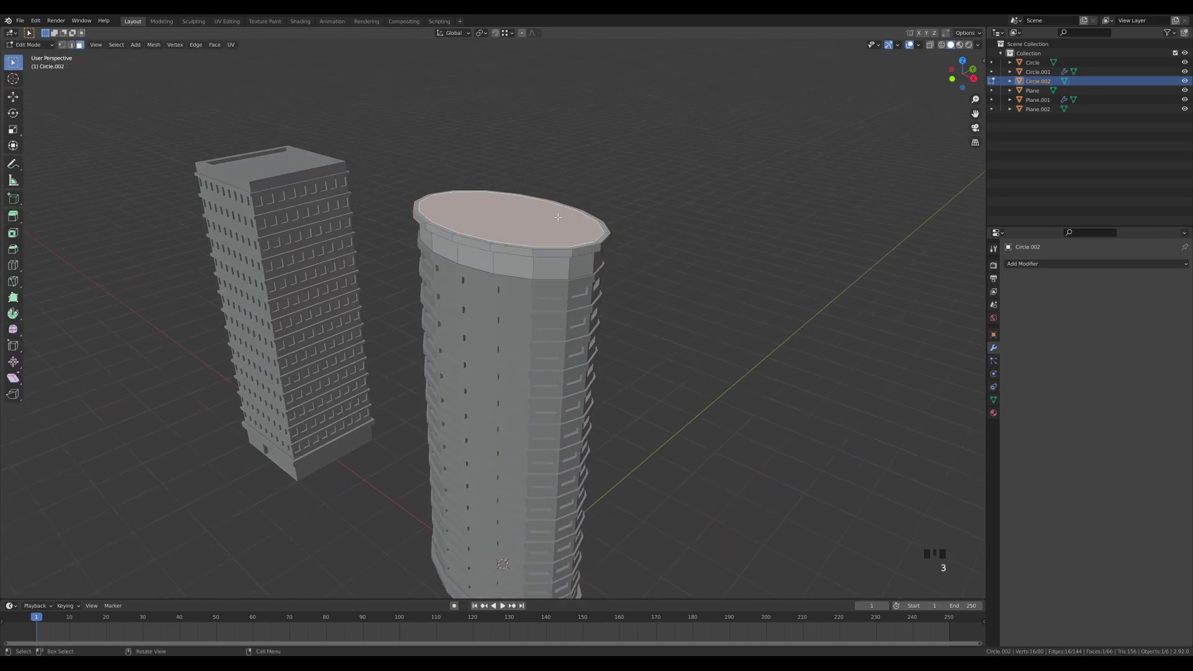
{"action": "key", "text": "ctrl+KP_Add"}
{"action": "key", "text": "ctrl+KP_Add"}
{"action": "key", "text": "ctrl+KP_Add"}
{"action": "key", "text": "ctrl+KP_Add"}
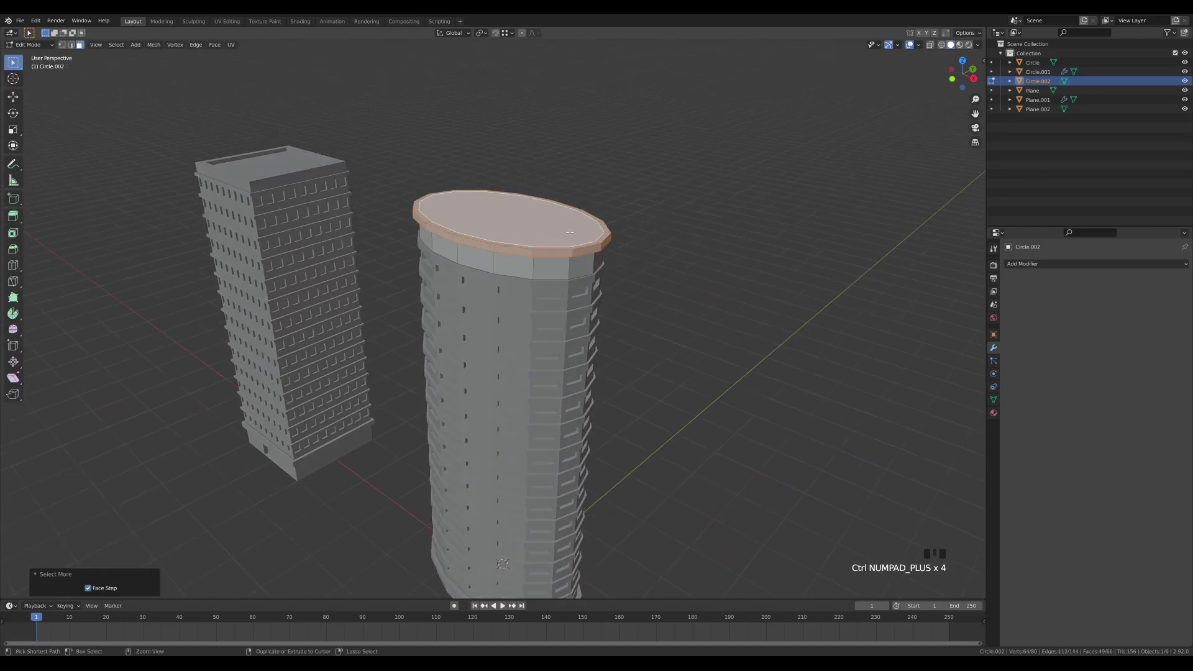
{"action": "left_click", "coordinate": [560, 216]}
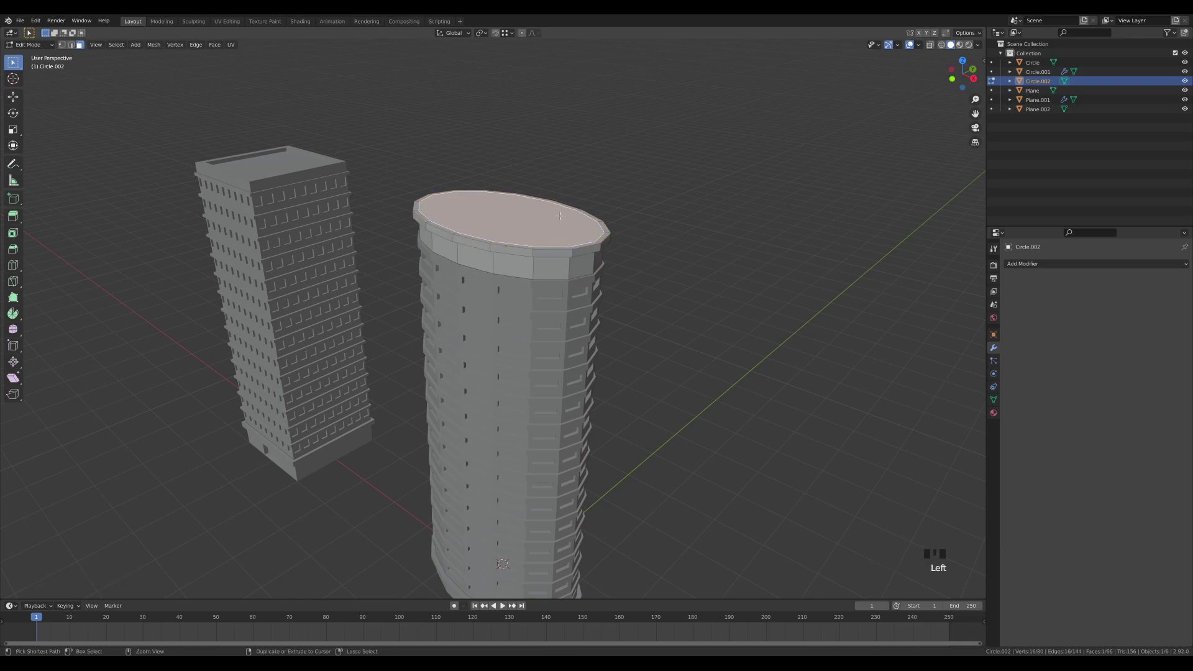
{"action": "key", "text": "ctrl+KP_Add"}
{"action": "key", "text": "ctrl+KP_Add"}
{"action": "key", "text": "ctrl+KP_Add"}
{"action": "key", "text": "ctrl+KP_Add"}
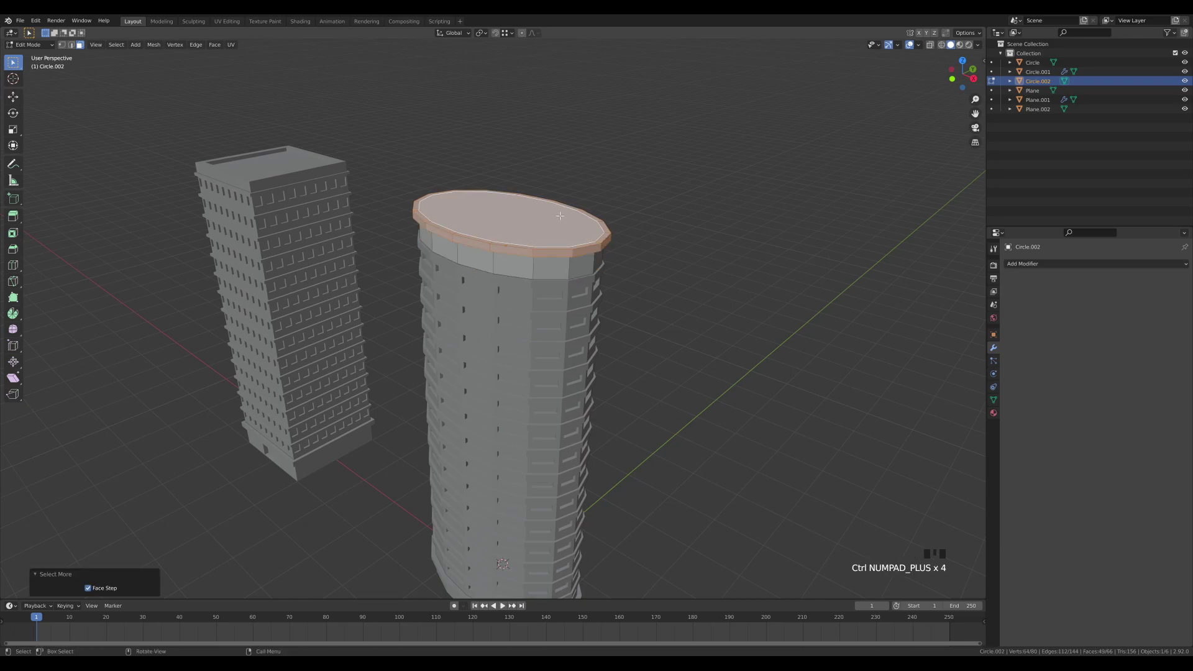
{"action": "key", "text": "x"}
{"action": "left_click", "coordinate": [550, 237]}
Fill the roof's open upper edge loop with a face and lower it about 0.207 m along Z
{"action": "key", "text": "2"}
{"action": "left_click", "coordinate": [487, 248], "text": "alt"}
{"action": "key", "text": "f"}
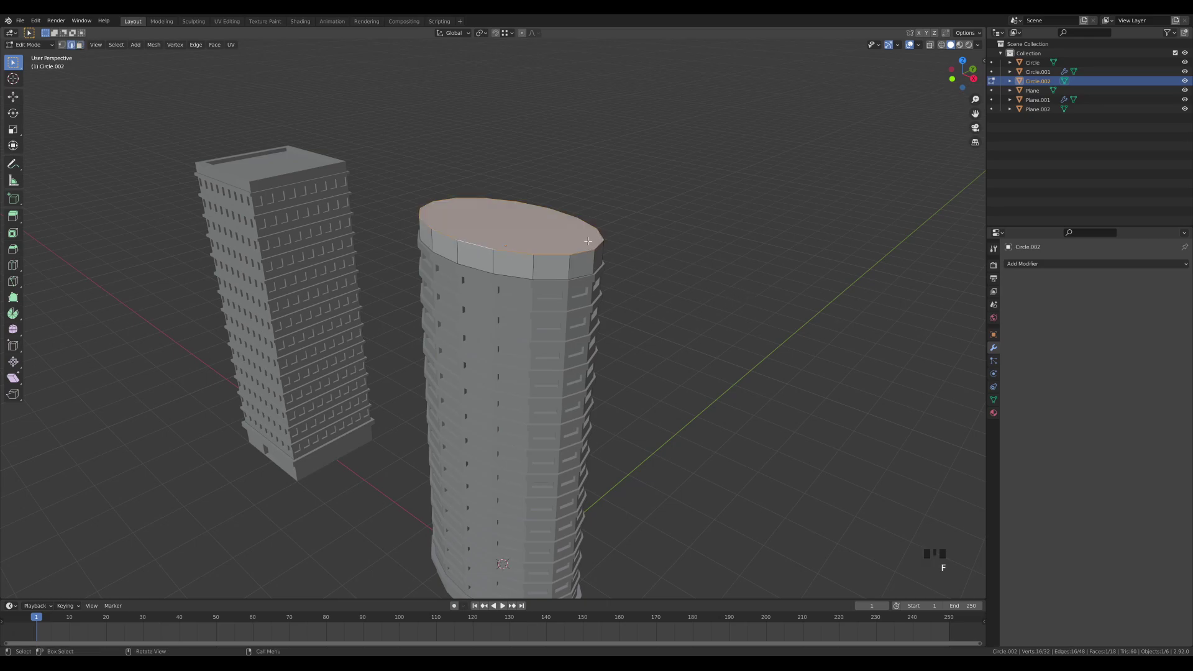
{"action": "key", "text": "g"}
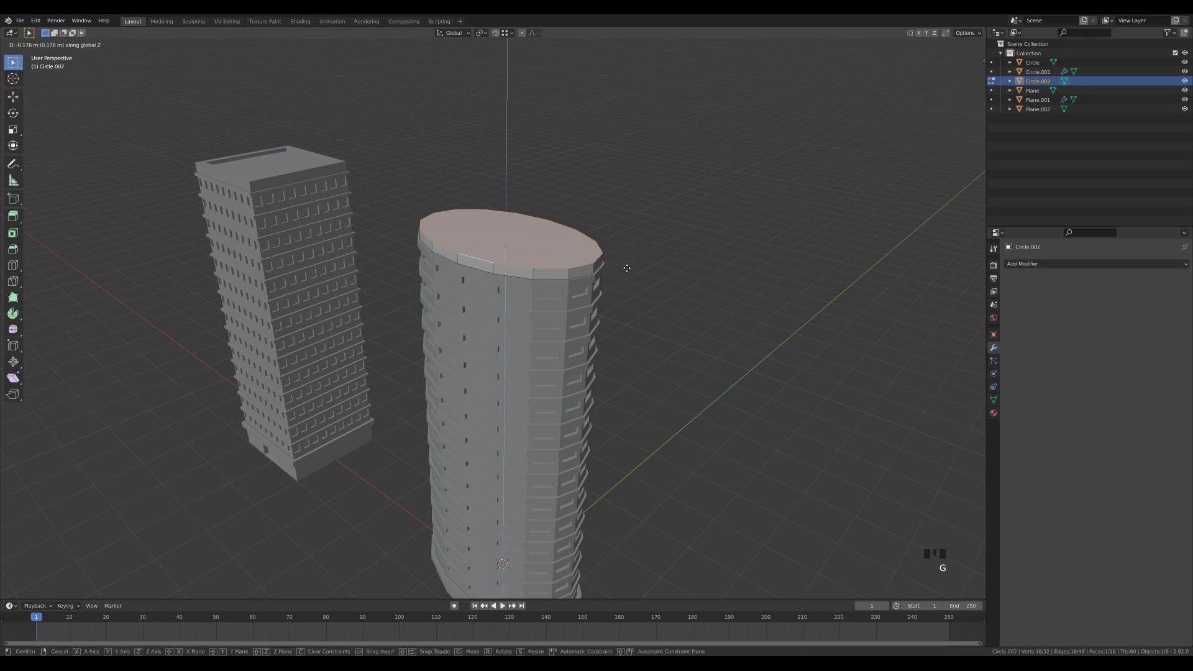
{"action": "left_click", "coordinate": [597, 262]}
Inset the oval roof face about 0.17 m, extrude it about 0.07 m downward and return to Object Mode
{"action": "key", "text": "i"}
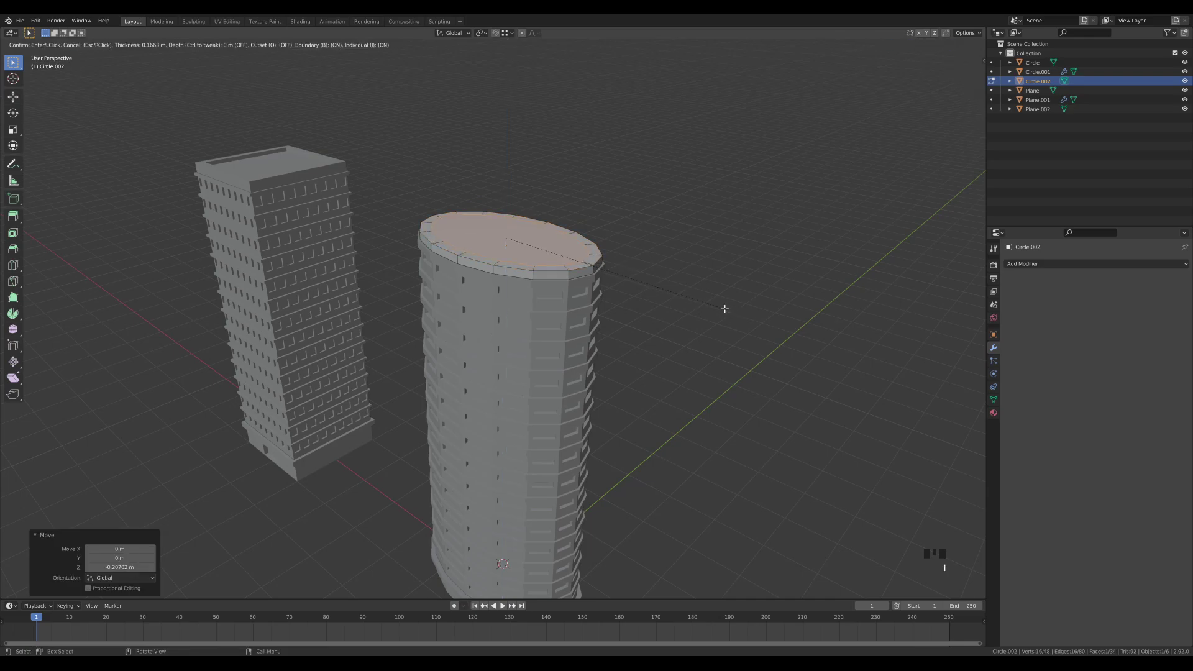
{"action": "left_click", "coordinate": [725, 308]}
{"action": "key", "text": "e"}
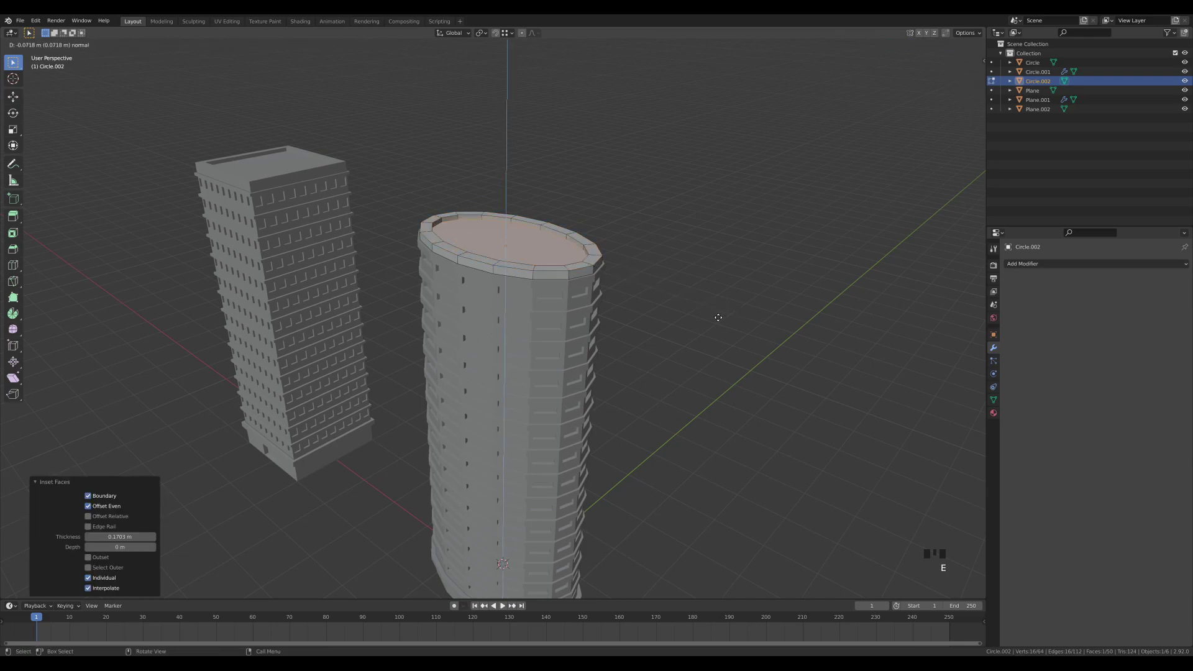
{"action": "left_click", "coordinate": [718, 318]}
{"action": "key", "text": "Tab"}
{"action": "scroll", "coordinate": [575, 387], "scroll_direction": "down", "scroll_amount": 3}
{"action": "middle_click_drag", "start_coordinate": [618, 363], "coordinate": [653, 330]}
{"action": "middle_click_drag", "start_coordinate": [588, 377], "coordinate": [695, 322], "text": "shift"}
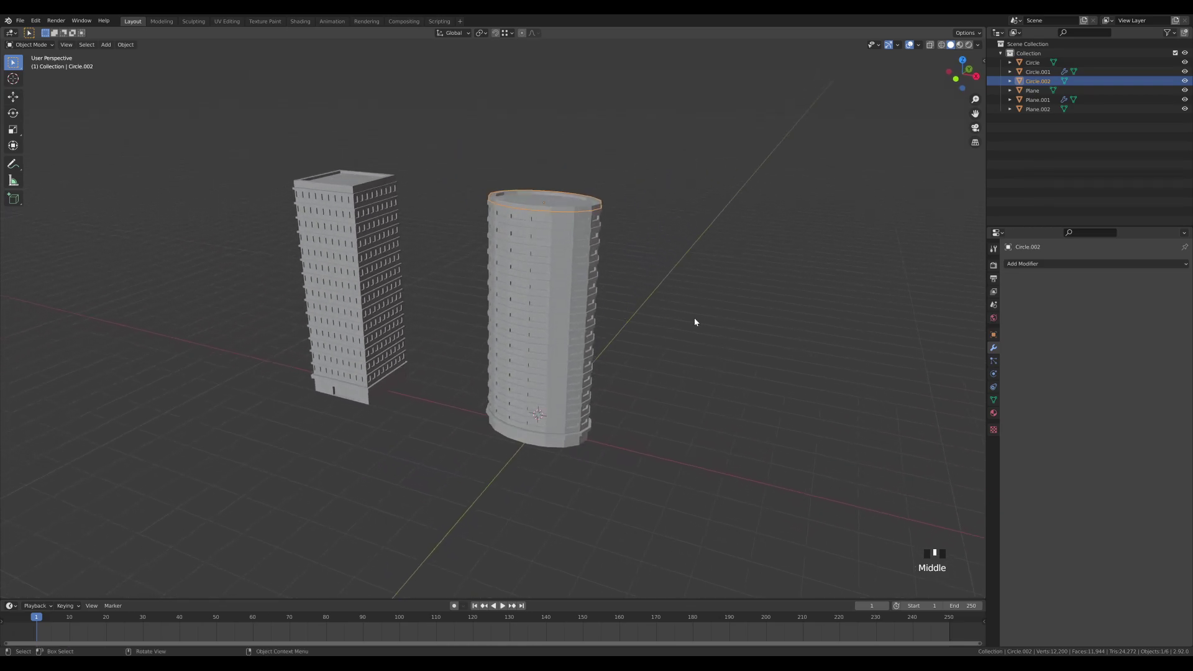
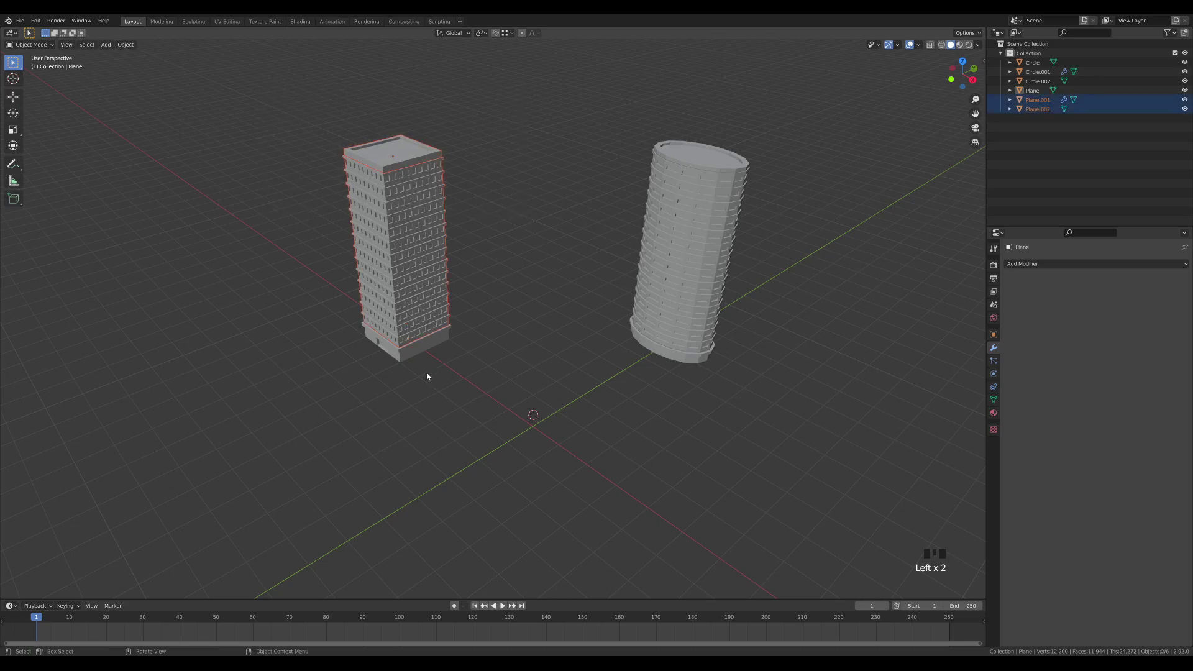
Parent the rectangular tower's floors and roof to its base with the Object option
{"action": "left_click", "coordinate": [402, 358], "text": "shift"}
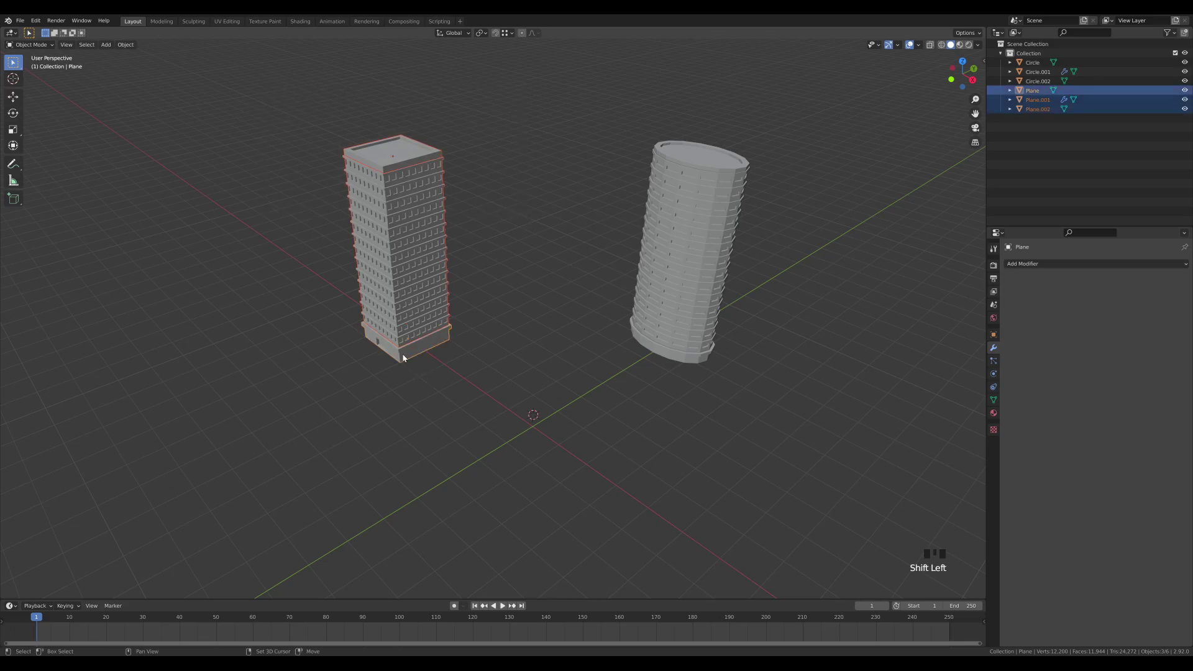
{"action": "key", "text": "ctrl+p"}
{"action": "left_click", "coordinate": [443, 361]}
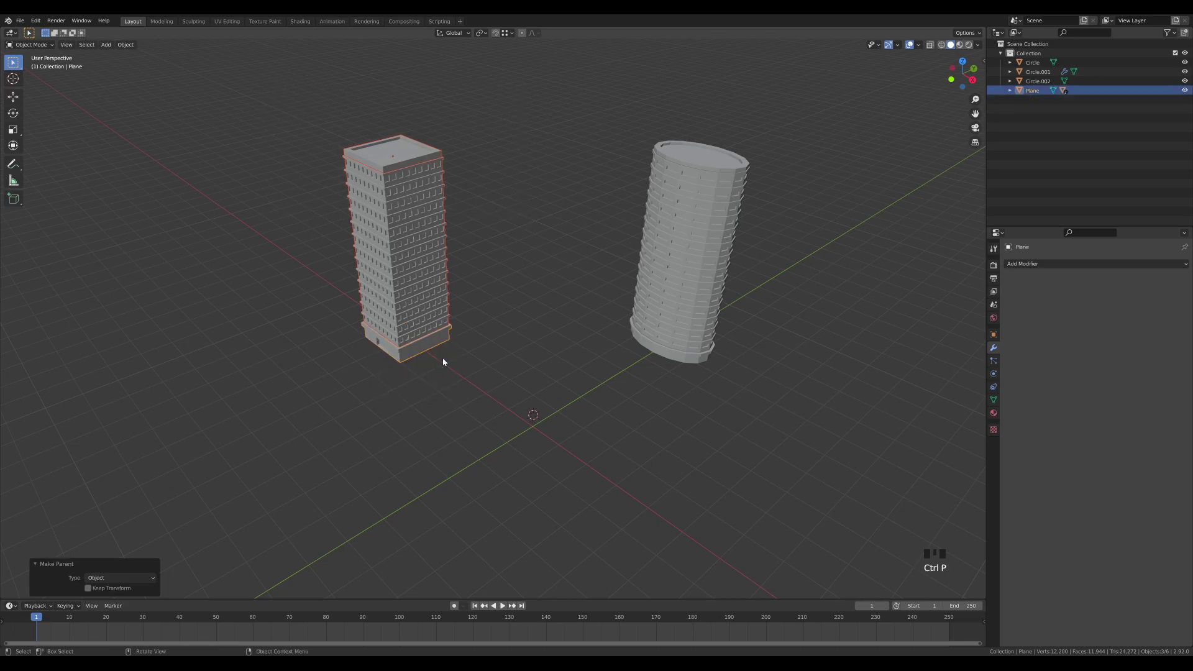
Clear the location of the rectangular tower's base to move the whole tower to the world origin, then deselect it
{"action": "left_click", "coordinate": [402, 354]}
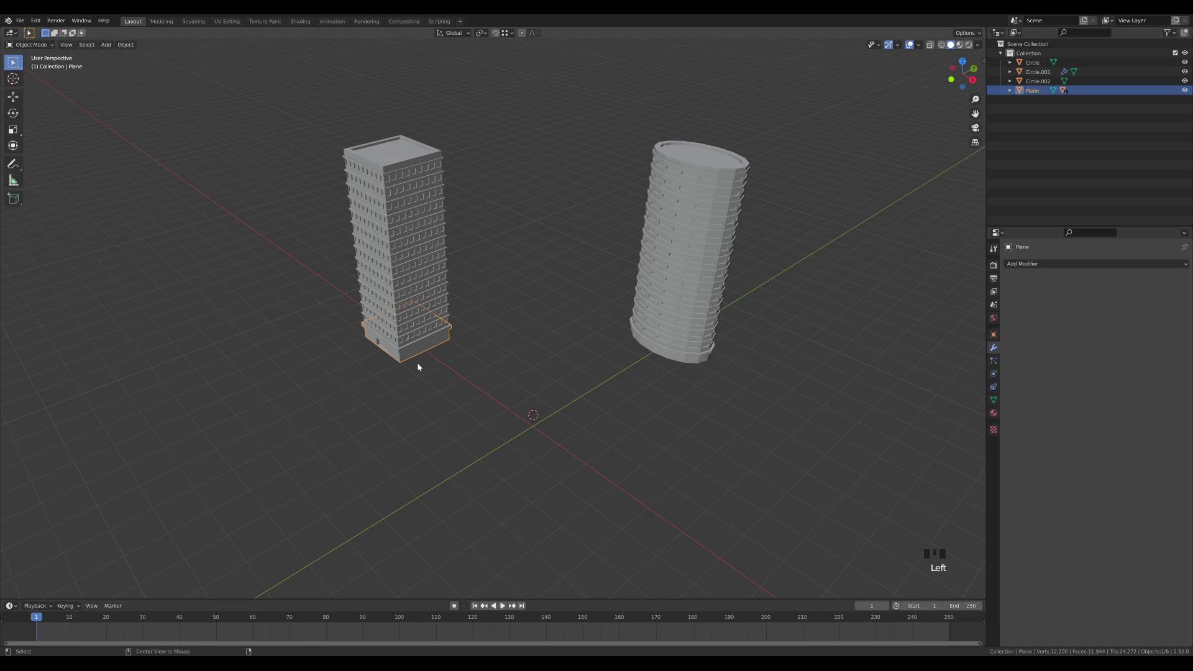
{"action": "key", "text": "alt+g"}
{"action": "left_click", "coordinate": [655, 424]}
{"action": "middle_click_drag", "start_coordinate": [656, 411], "coordinate": [614, 388], "text": "shift"}
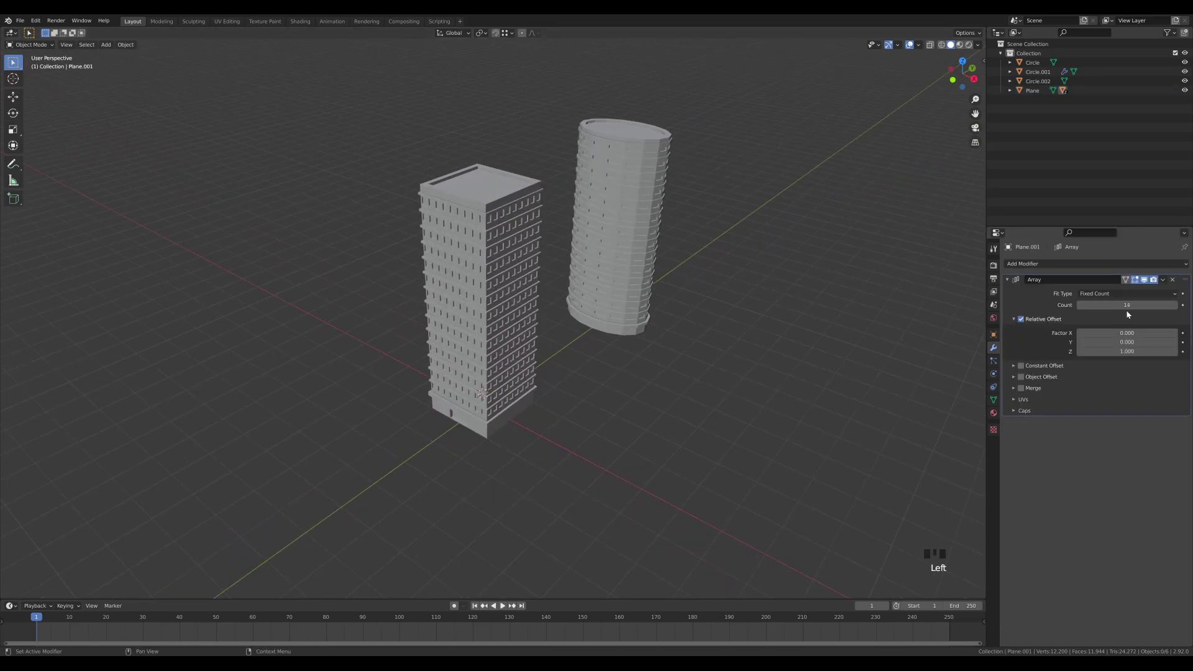
Set the rectangular tower's floor Array count to 12 and lower its roof about 0.81 m onto the top floor
{"action": "mouse_move", "coordinate": [1127, 306]}
{"action": "left_mouse_down", "text": "shift"}
{"action": "mouse_move", "coordinate": [1161, 306]}
{"action": "mouse_move", "coordinate": [1120, 305]}
{"action": "left_mouse_up", "text": "shift"}
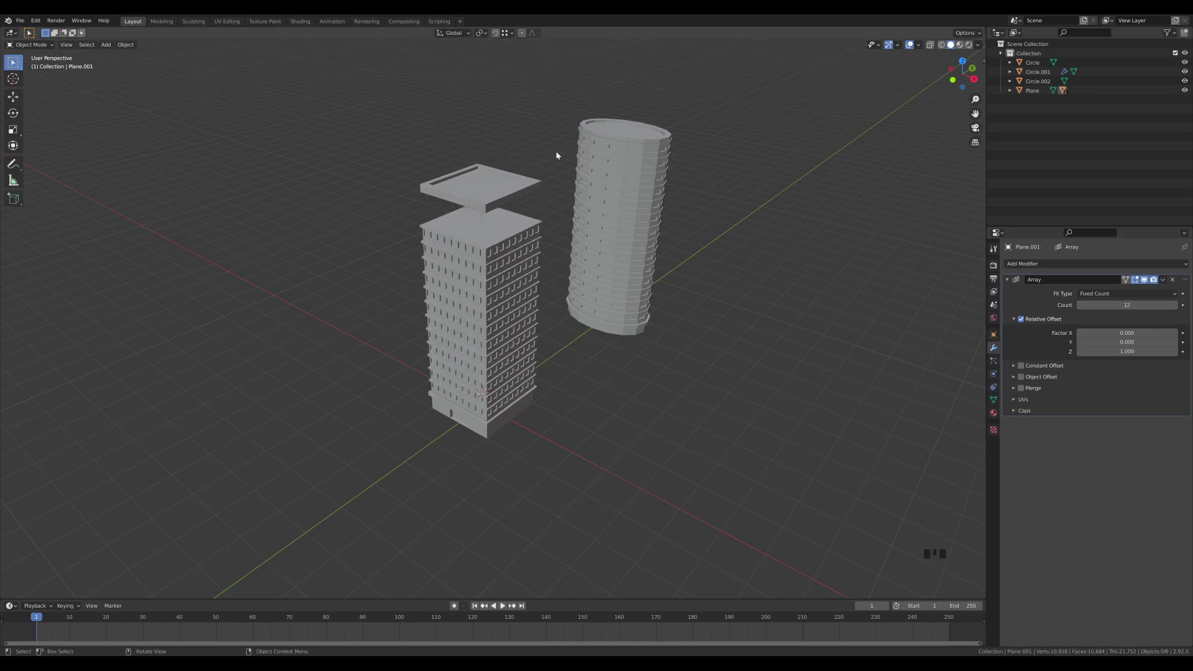
{"action": "left_click", "coordinate": [522, 181]}
{"action": "middle_click_drag", "start_coordinate": [490, 245], "coordinate": [521, 272]}
{"action": "key", "text": "g"}
{"action": "key", "text": "z"}
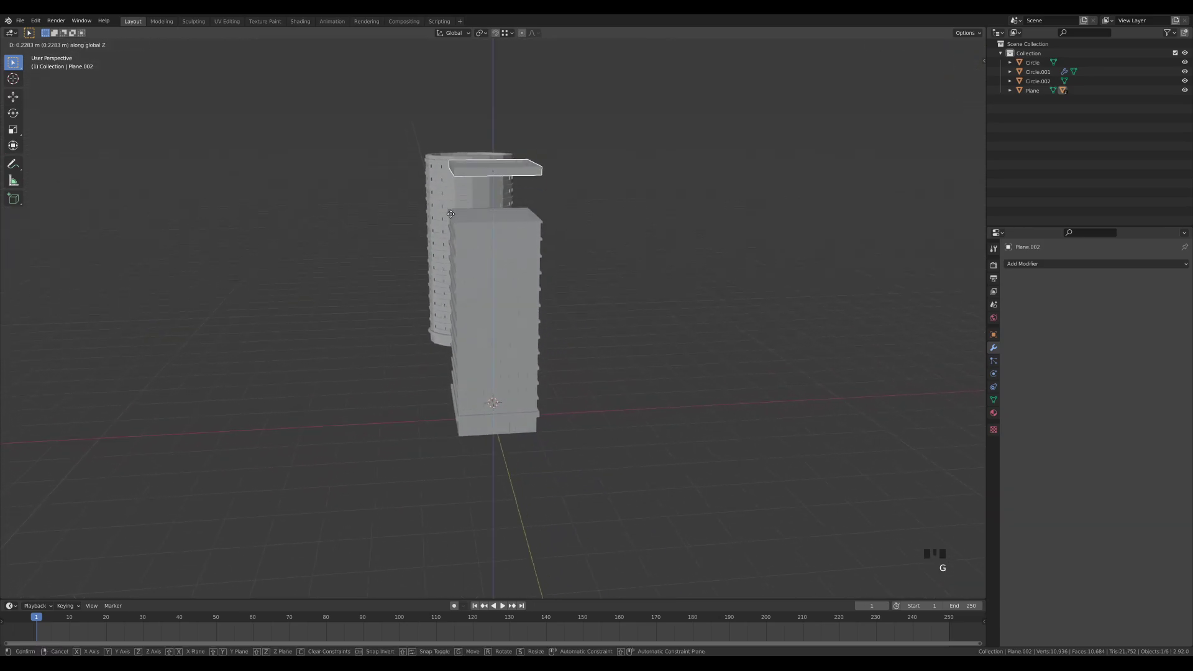
{"action": "left_click", "coordinate": [455, 219]}
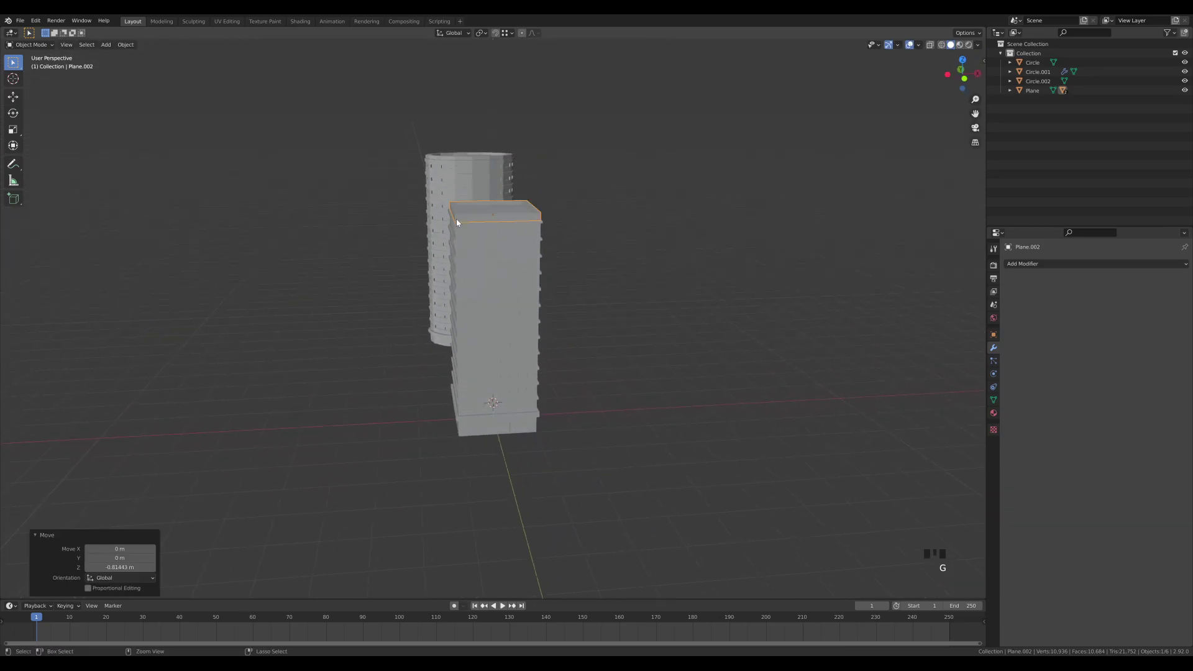
{"action": "middle_click_drag", "start_coordinate": [512, 231], "coordinate": [613, 258]}
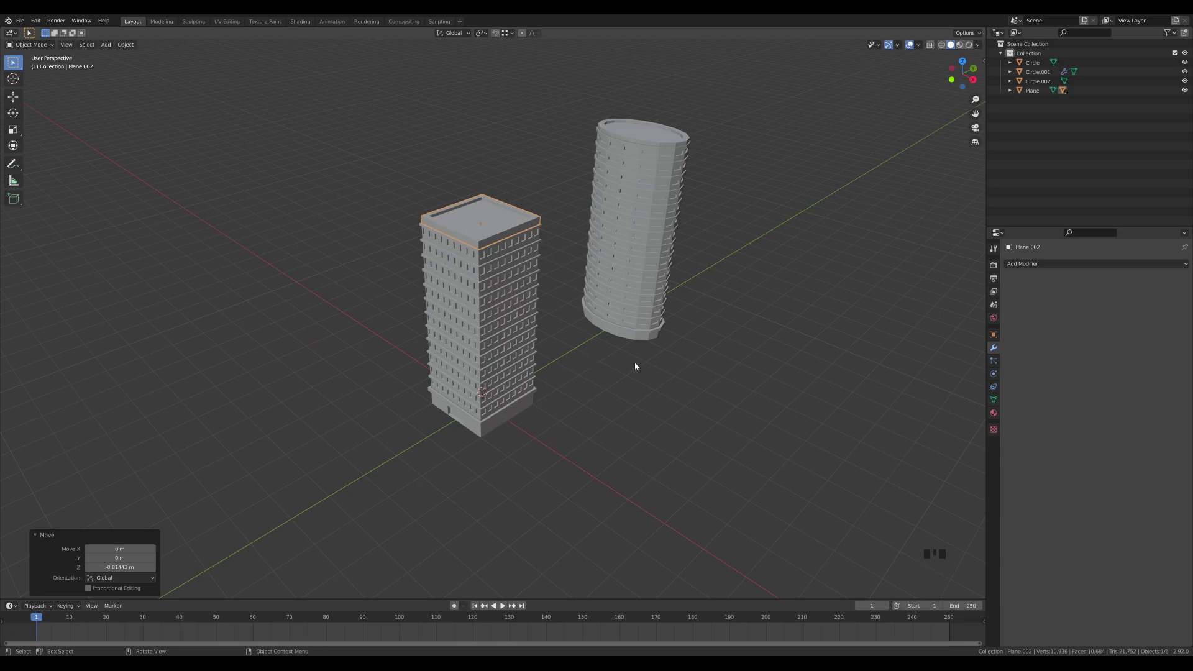
{"action": "right_click", "coordinate": [681, 266]}
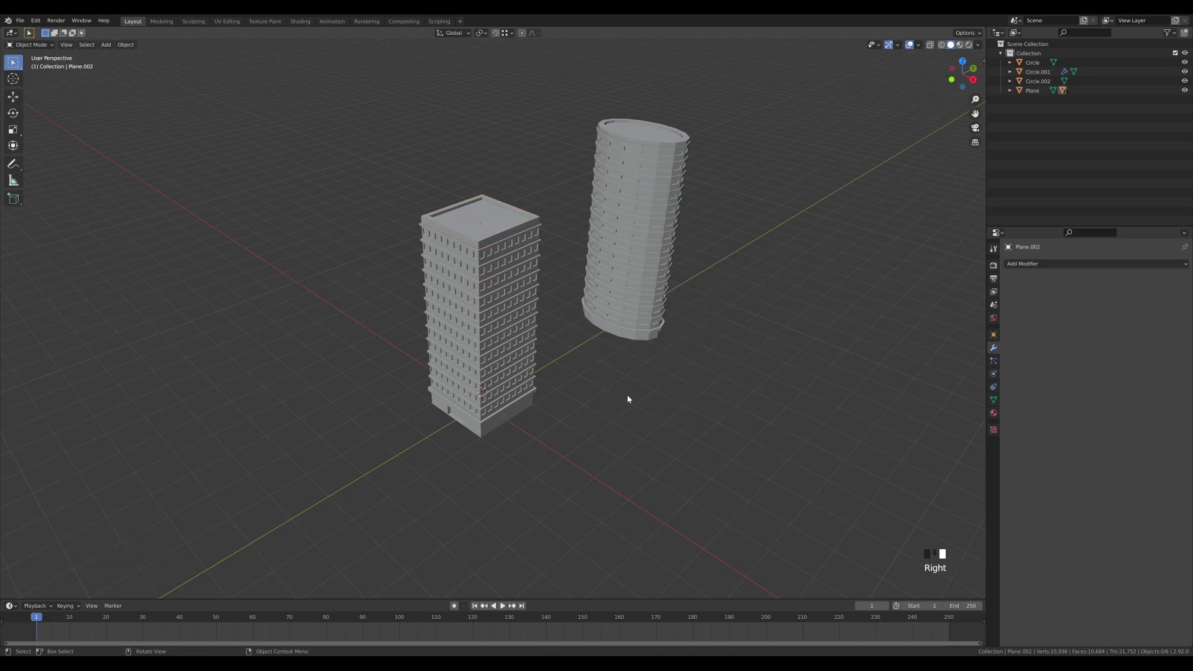
Switch the viewport to Material Preview shading with Scene Lights and Scene World enabled
{"action": "key", "text": "z"}
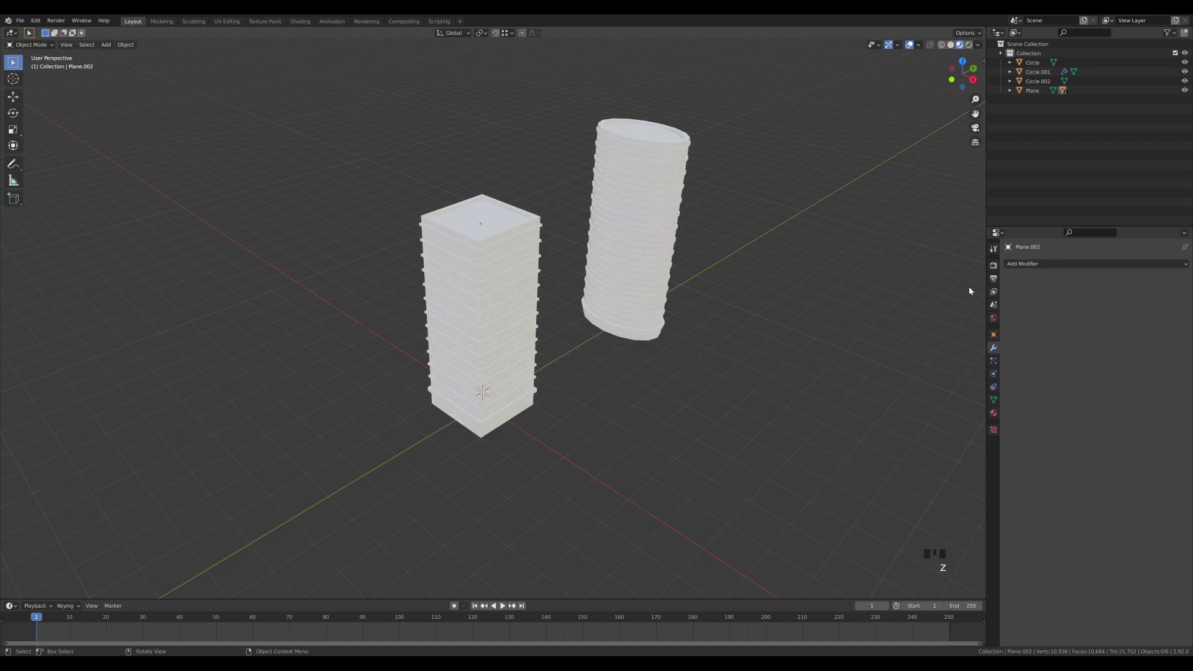
{"action": "left_click", "coordinate": [978, 45]}
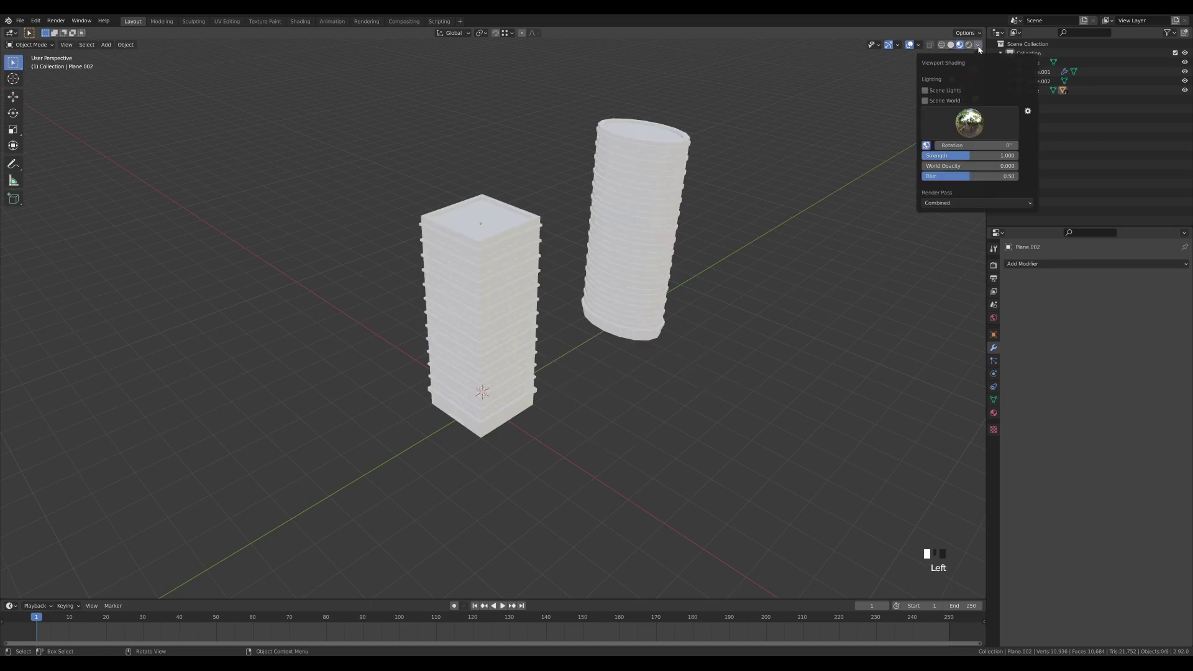
{"action": "left_click", "coordinate": [932, 92]}
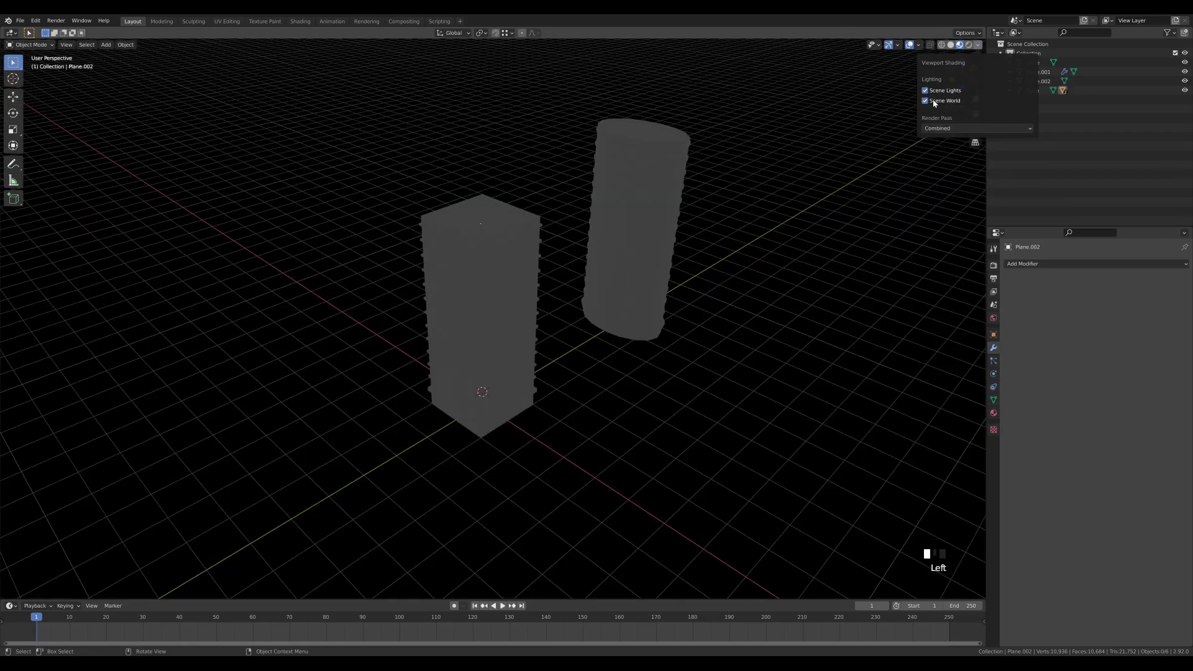
{"action": "left_click", "coordinate": [933, 100]}
Change the Window material's surface shader on the rectangular tower's floors to Emission
{"action": "left_click", "coordinate": [511, 287]}
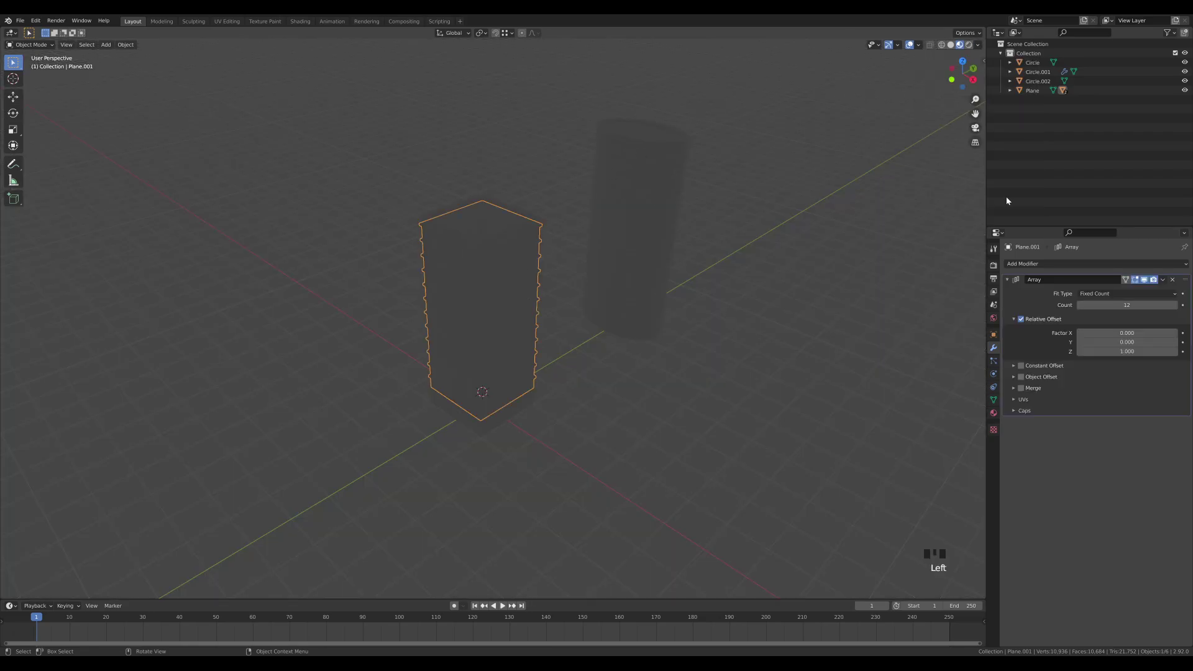
{"action": "left_click", "coordinate": [993, 413]}
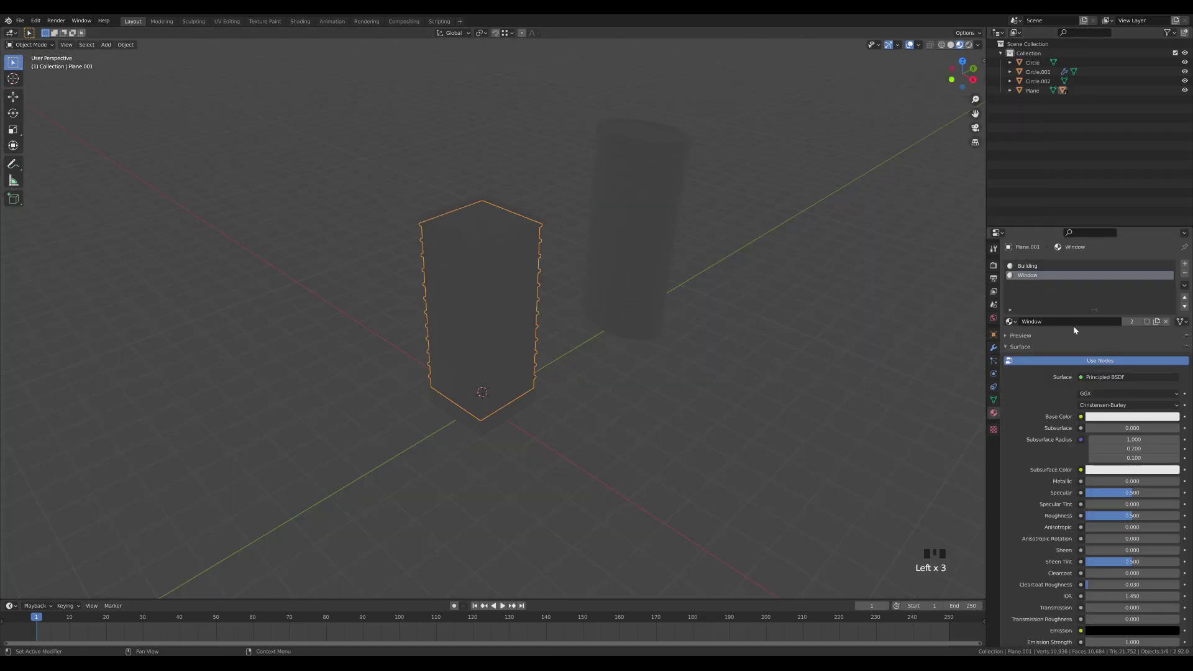
{"action": "left_click", "coordinate": [1117, 379]}
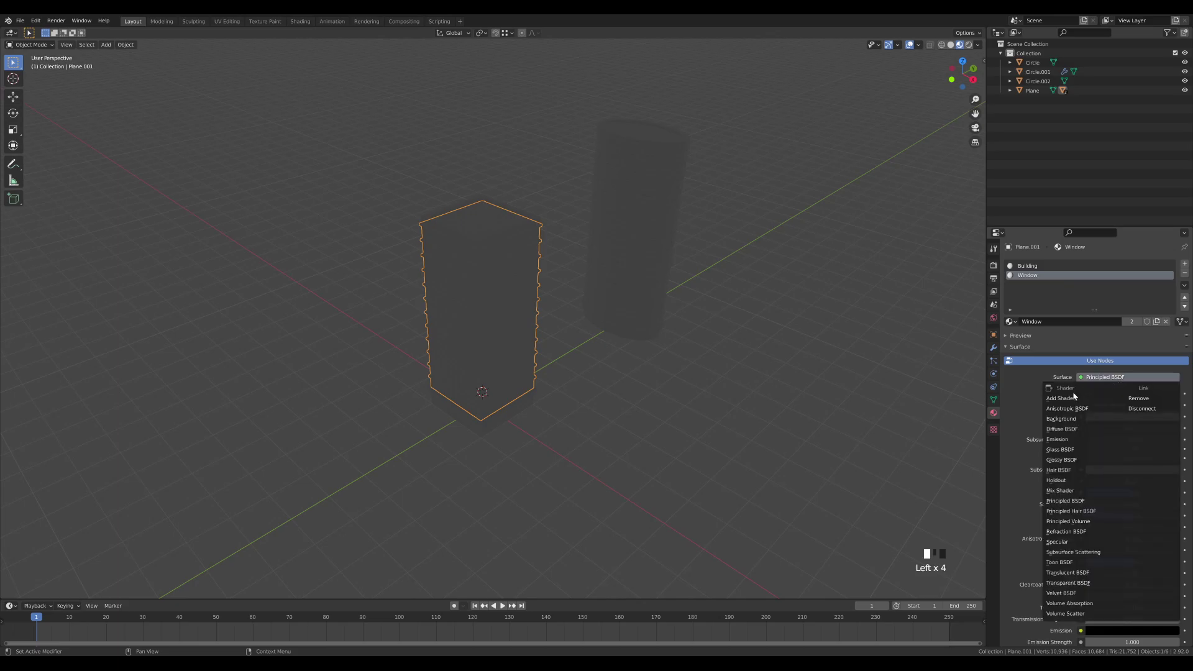
{"action": "left_click", "coordinate": [1071, 439]}
{"action": "middle_click_drag", "start_coordinate": [609, 310], "coordinate": [684, 323]}
{"action": "scroll", "coordinate": [594, 319], "scroll_direction": "up", "scroll_amount": 4}
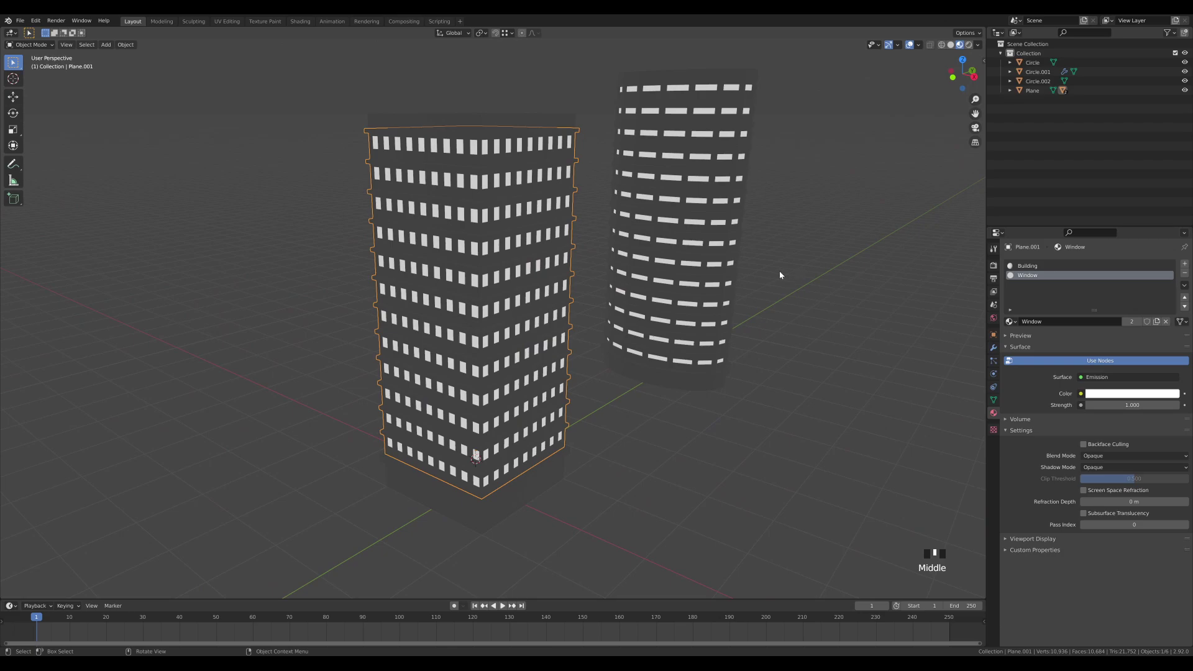
{"action": "scroll", "coordinate": [777, 274], "scroll_direction": "down", "scroll_amount": 2}
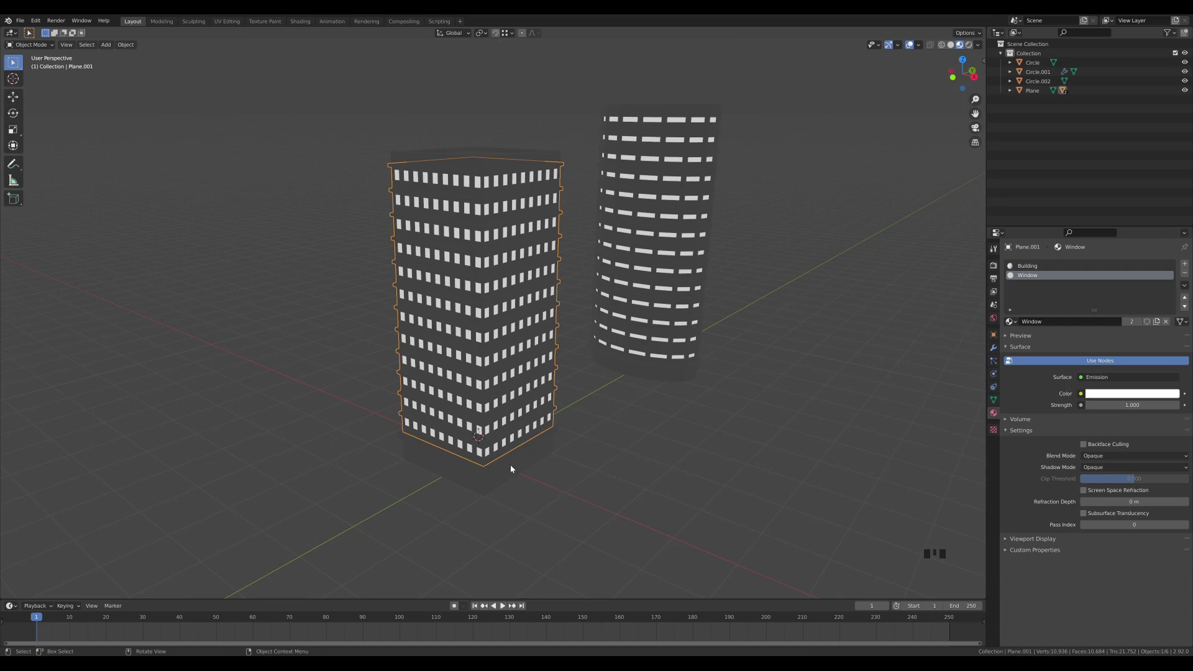
Assign the Building material to four adjacent window faces on the first side of the rectangular tower's floor mesh
{"action": "key", "text": "Tab"}
{"action": "middle_click_drag", "start_coordinate": [519, 482], "coordinate": [631, 293], "text": "shift"}
{"action": "scroll", "coordinate": [580, 330], "scroll_direction": "up", "scroll_amount": 3}
{"action": "middle_click_drag", "start_coordinate": [580, 330], "coordinate": [523, 404], "text": "shift"}
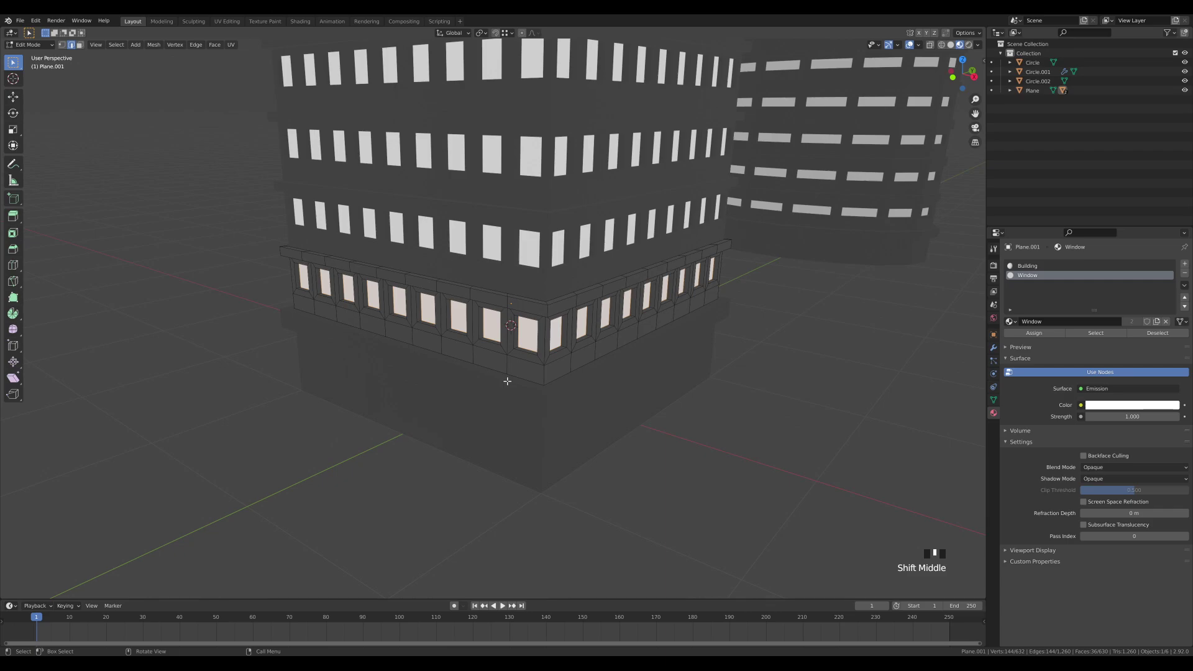
{"action": "key", "text": "3"}
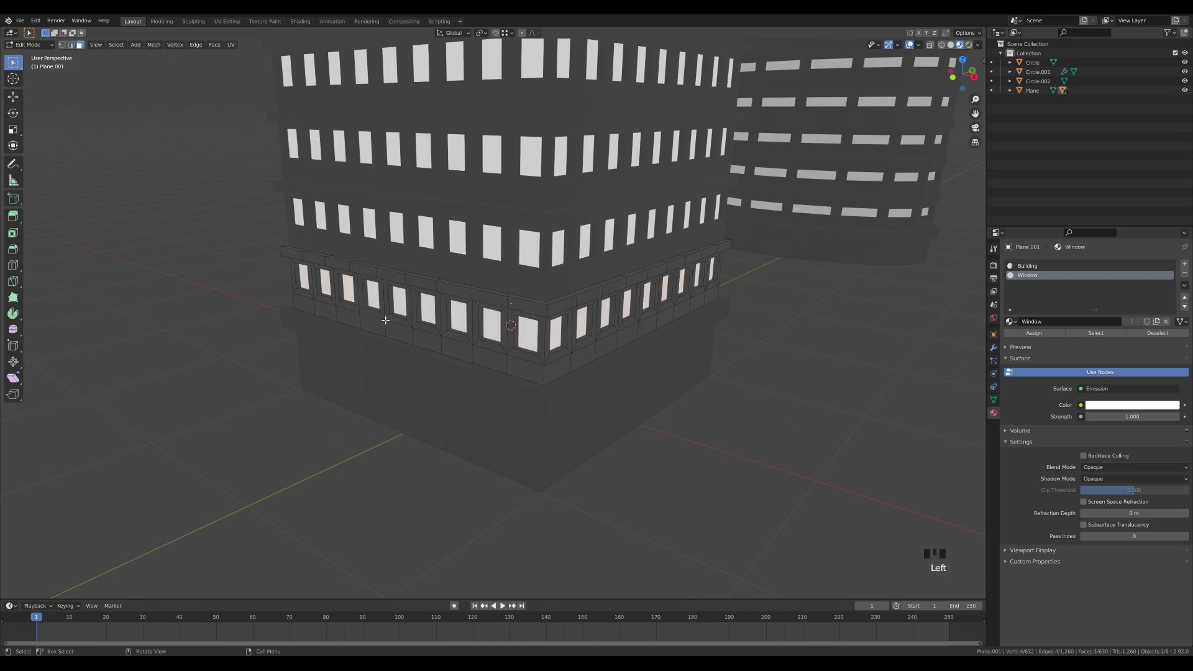
{"action": "middle_click_drag", "start_coordinate": [385, 320], "coordinate": [422, 318]}
{"action": "left_click", "coordinate": [380, 300], "text": "shift"}
{"action": "left_click", "coordinate": [414, 305], "text": "shift"}
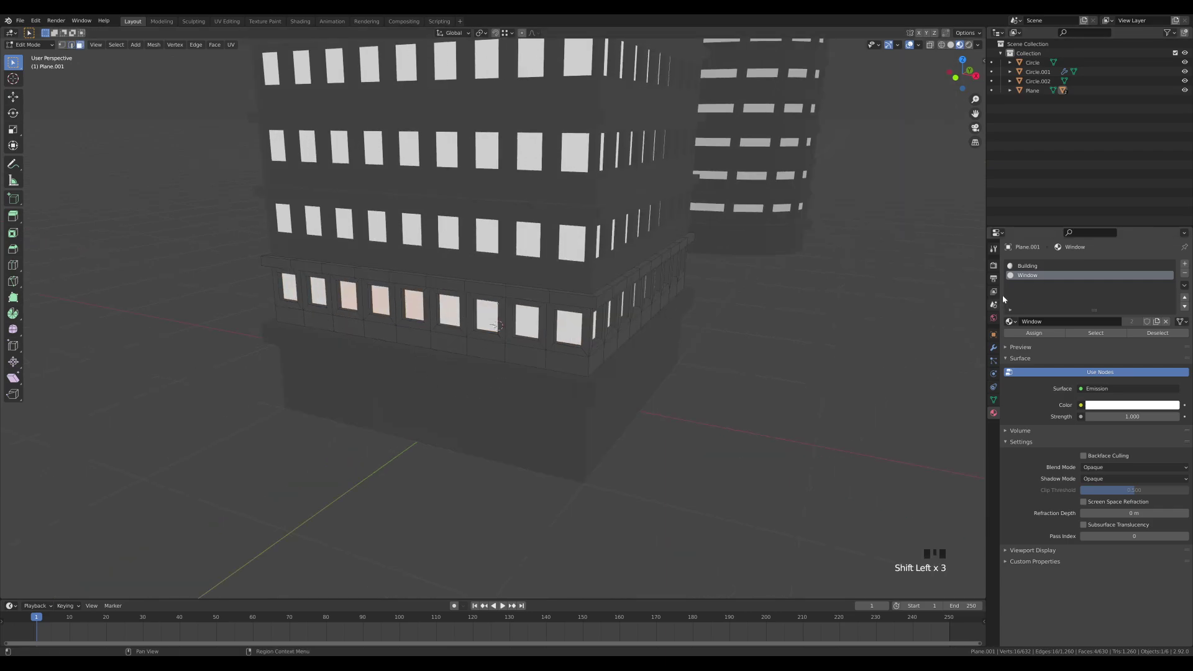
{"action": "left_click", "coordinate": [1031, 266]}
{"action": "left_click", "coordinate": [1029, 333]}
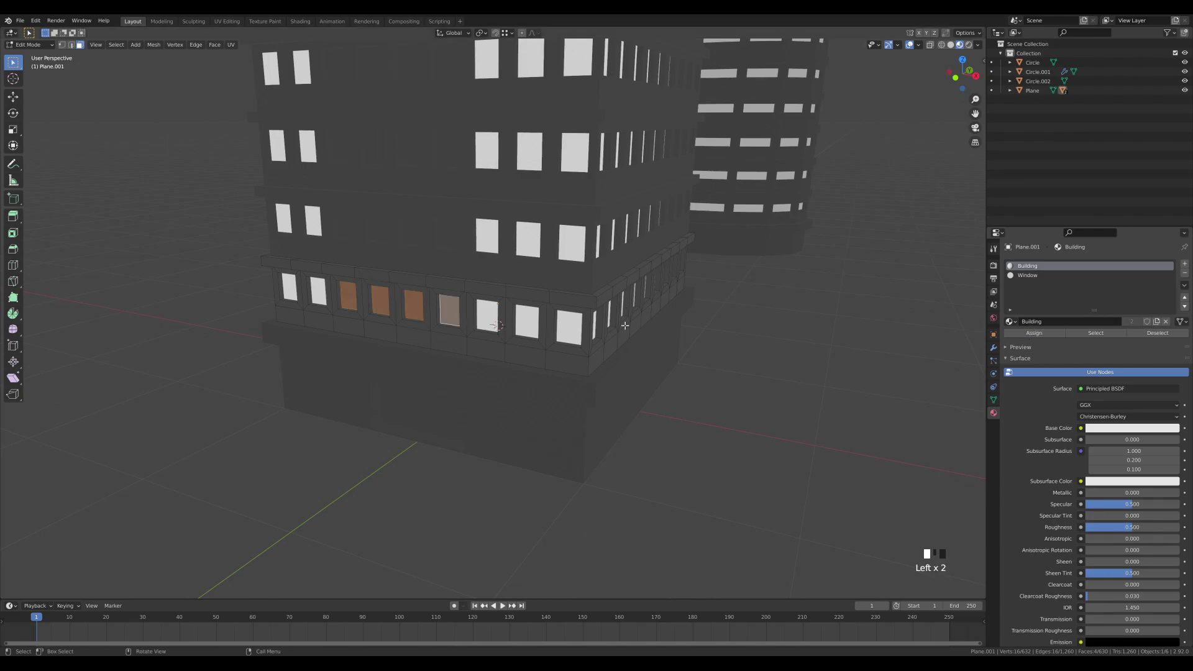
Assign the Building material to the first side's corner window and the adjacent side's first, fourth, fifth, sixth and eighth windows
{"action": "middle_click_drag", "start_coordinate": [624, 325], "coordinate": [540, 321]}
{"action": "left_click", "coordinate": [1050, 275]}
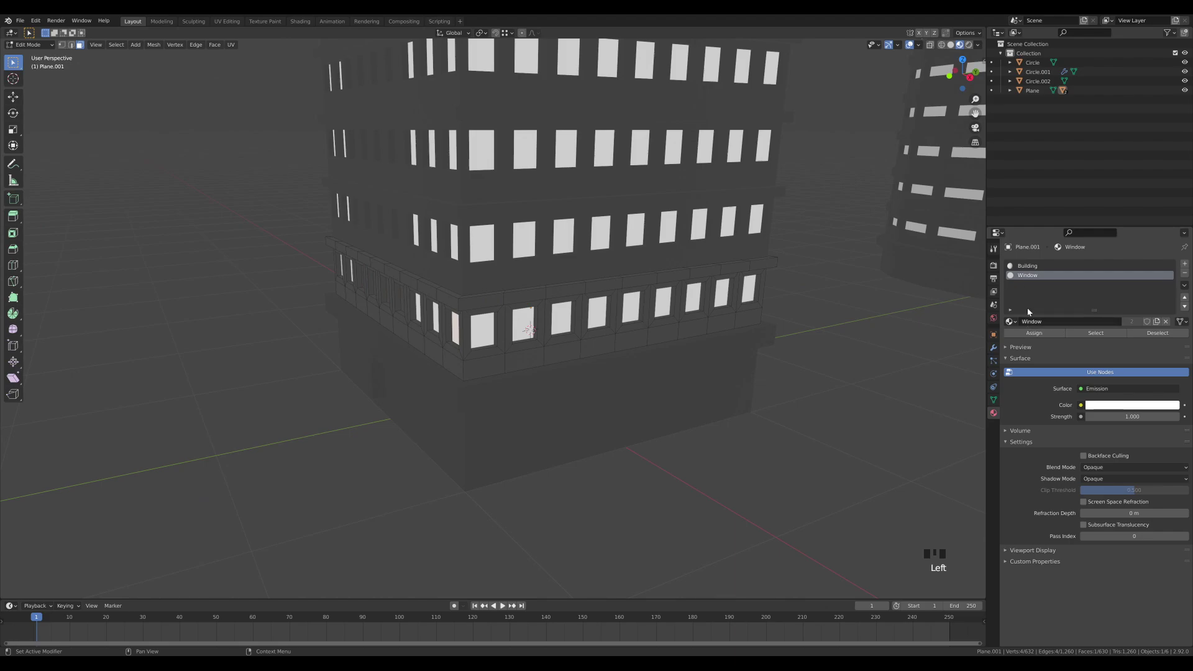
{"action": "left_click", "coordinate": [1029, 266]}
{"action": "middle_click_drag", "start_coordinate": [559, 336], "coordinate": [575, 344]}
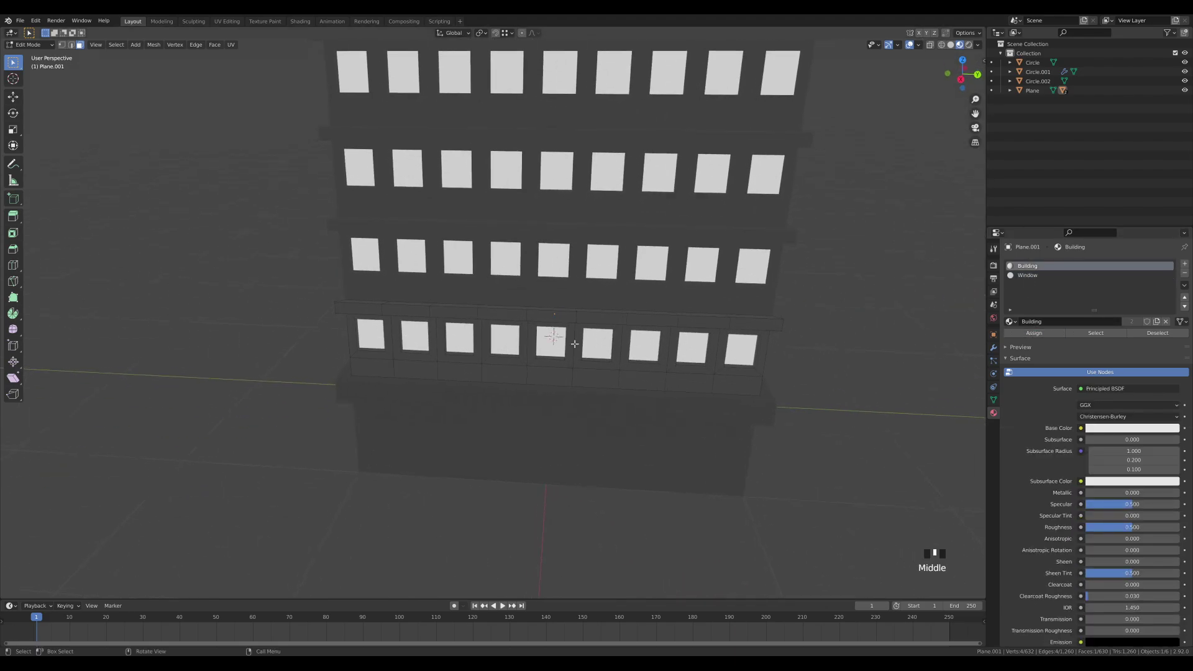
{"action": "left_click", "coordinate": [373, 336], "text": "shift"}
{"action": "left_click", "coordinate": [505, 339], "text": "shift"}
{"action": "left_click", "coordinate": [550, 342], "text": "shift"}
{"action": "left_click", "coordinate": [598, 343], "text": "shift"}
{"action": "left_click", "coordinate": [692, 348], "text": "shift"}
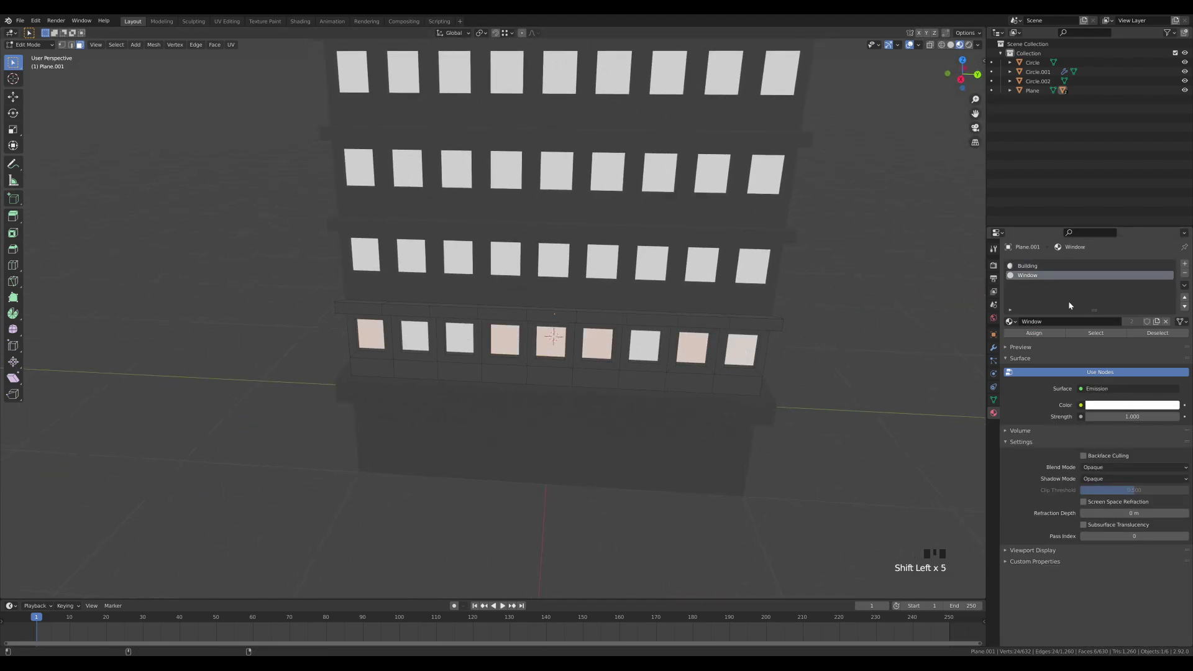
{"action": "left_click", "coordinate": [1044, 266]}
{"action": "left_click", "coordinate": [1035, 335]}
Assign the Building material to the two windows at one end of the floor's third side
{"action": "middle_click_drag", "start_coordinate": [793, 298], "coordinate": [534, 323]}
{"action": "left_click", "coordinate": [517, 341], "text": "shift"}
{"action": "left_click", "coordinate": [1028, 266]}
{"action": "left_click", "coordinate": [1033, 333]}
{"action": "left_click", "coordinate": [452, 335]}
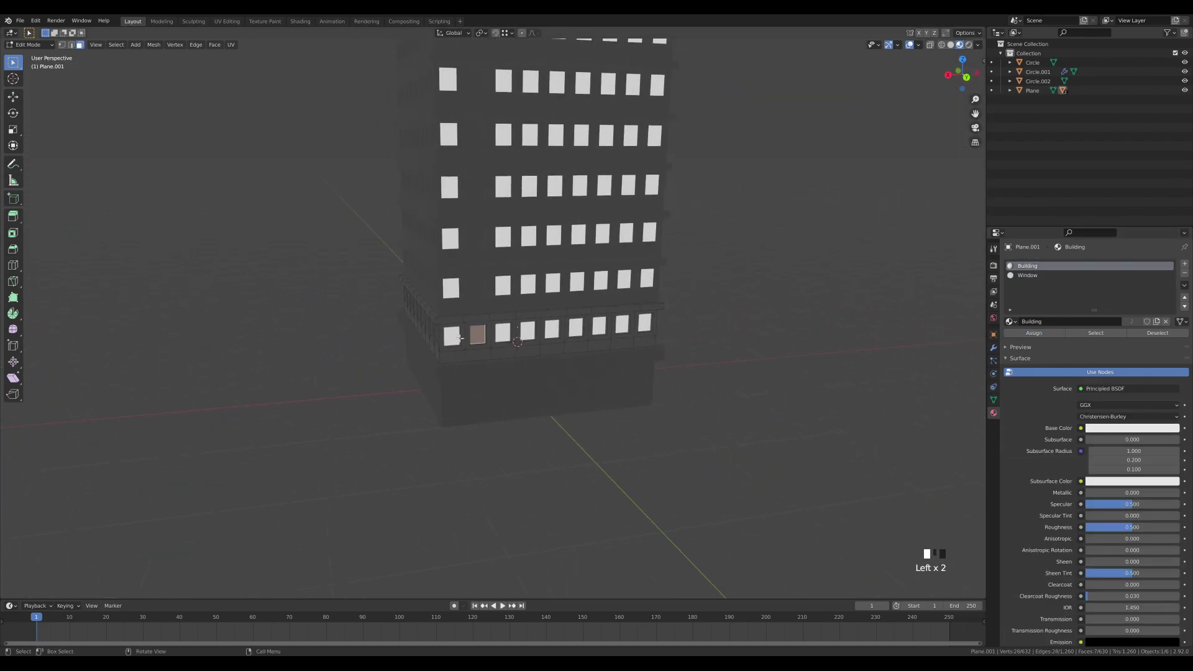
{"action": "left_click", "coordinate": [1029, 266]}
{"action": "left_click", "coordinate": [1032, 333]}
Assign the Building material to the three windows at the opposite end of the floor's third side
{"action": "left_click", "coordinate": [599, 326]}
{"action": "left_click", "coordinate": [625, 326], "text": "shift"}
{"action": "left_click", "coordinate": [644, 323], "text": "shift"}
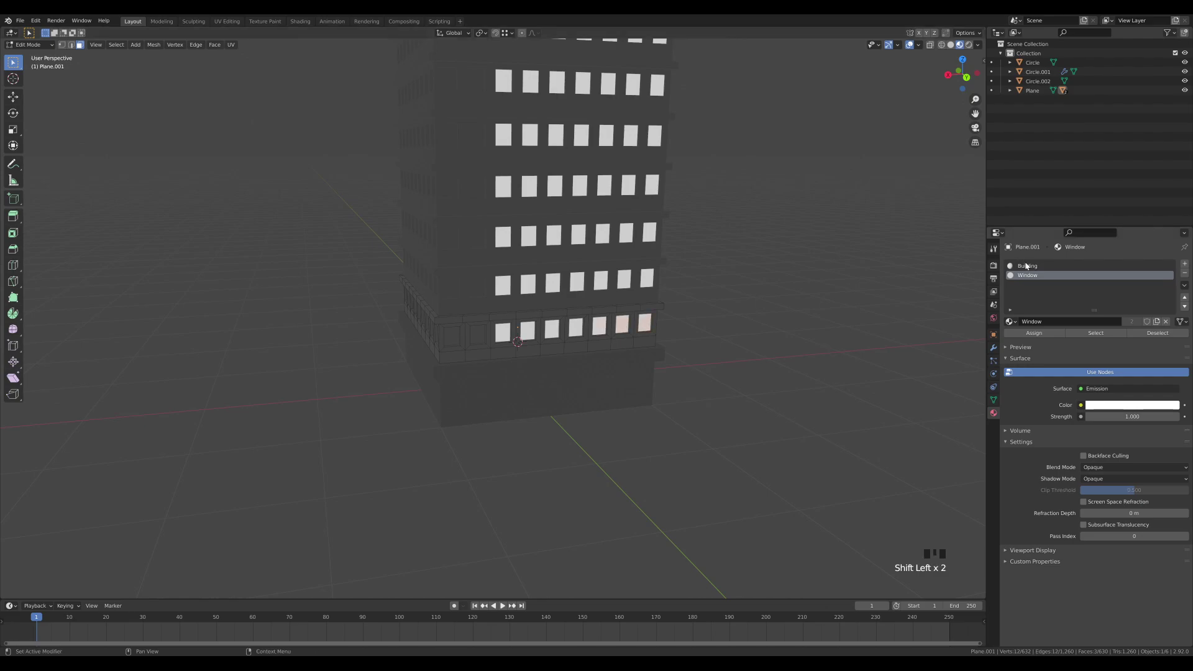
{"action": "left_click", "coordinate": [1029, 266]}
{"action": "left_click", "coordinate": [1033, 333]}
Assign the Building material to the third, fifth, sixth and seventh windows on the floor's fourth side
{"action": "middle_click_drag", "start_coordinate": [581, 298], "coordinate": [683, 317]}
{"action": "left_click", "coordinate": [441, 334]}
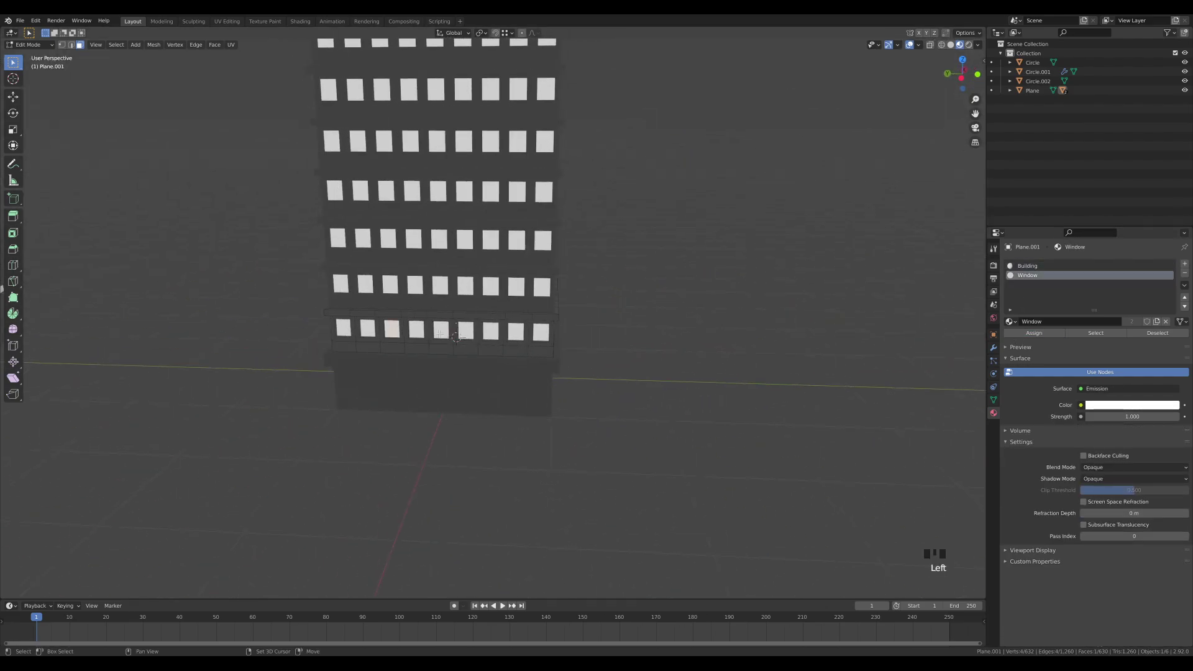
{"action": "left_click", "coordinate": [439, 331], "text": "shift"}
{"action": "left_click", "coordinate": [476, 333], "text": "shift"}
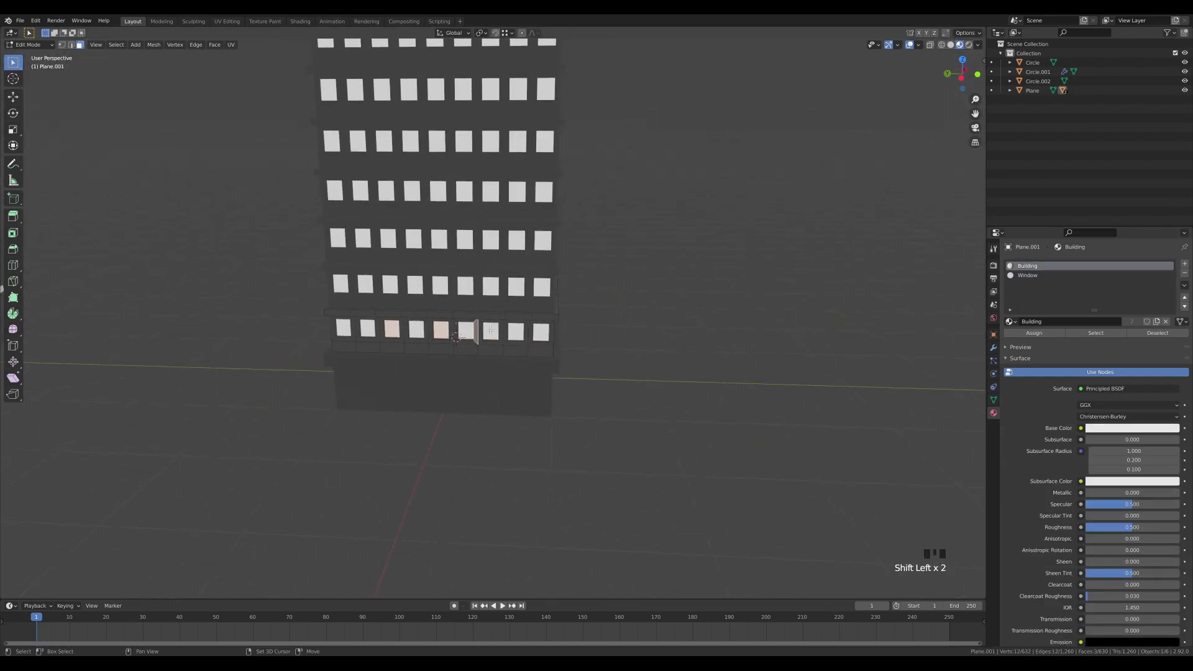
{"action": "left_click", "coordinate": [490, 331]}
{"action": "left_click", "coordinate": [465, 330], "text": "shift"}
{"action": "left_click", "coordinate": [440, 330], "text": "shift"}
{"action": "left_click", "coordinate": [391, 329], "text": "shift"}
{"action": "left_click", "coordinate": [1028, 266]}
{"action": "left_click", "coordinate": [1034, 333]}
Assign the Building material to both end windows of the fourth side, then return to Object Mode
{"action": "left_click", "coordinate": [343, 328]}
{"action": "left_click", "coordinate": [540, 332], "text": "shift"}
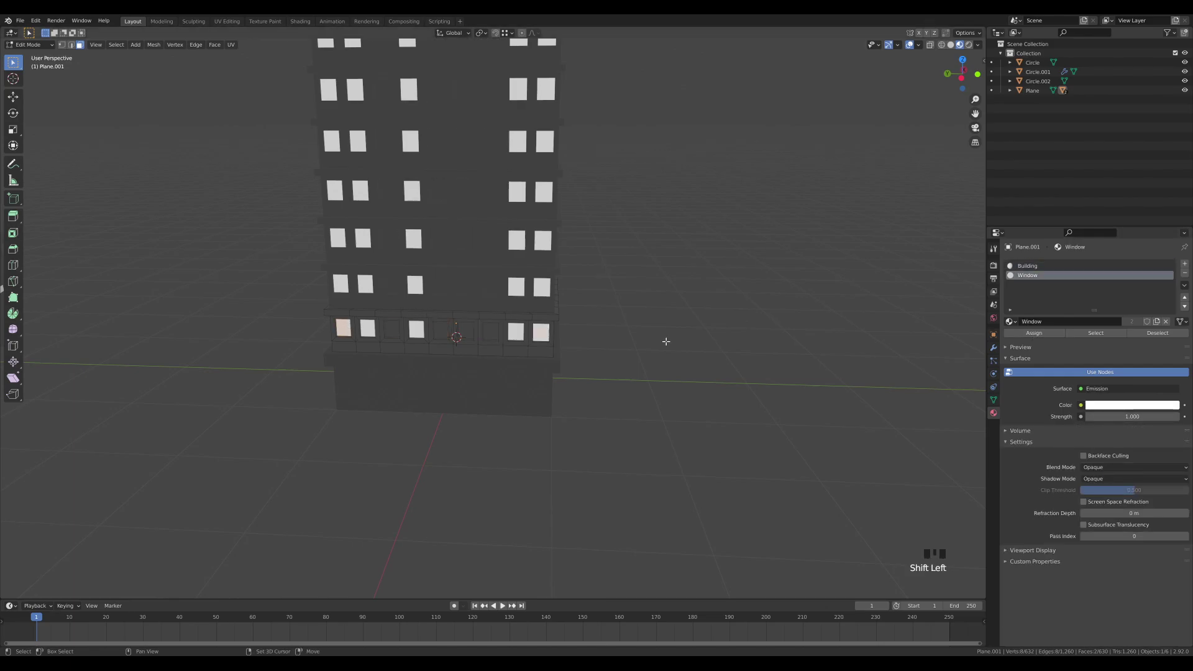
{"action": "left_click", "coordinate": [1028, 266]}
{"action": "left_click", "coordinate": [1033, 333]}
{"action": "scroll", "coordinate": [600, 249], "scroll_direction": "down", "scroll_amount": 7}
{"action": "middle_click_drag", "start_coordinate": [600, 237], "coordinate": [415, 243]}
{"action": "key", "text": "Tab"}
{"action": "scroll", "coordinate": [566, 354], "scroll_direction": "up", "scroll_amount": 2}
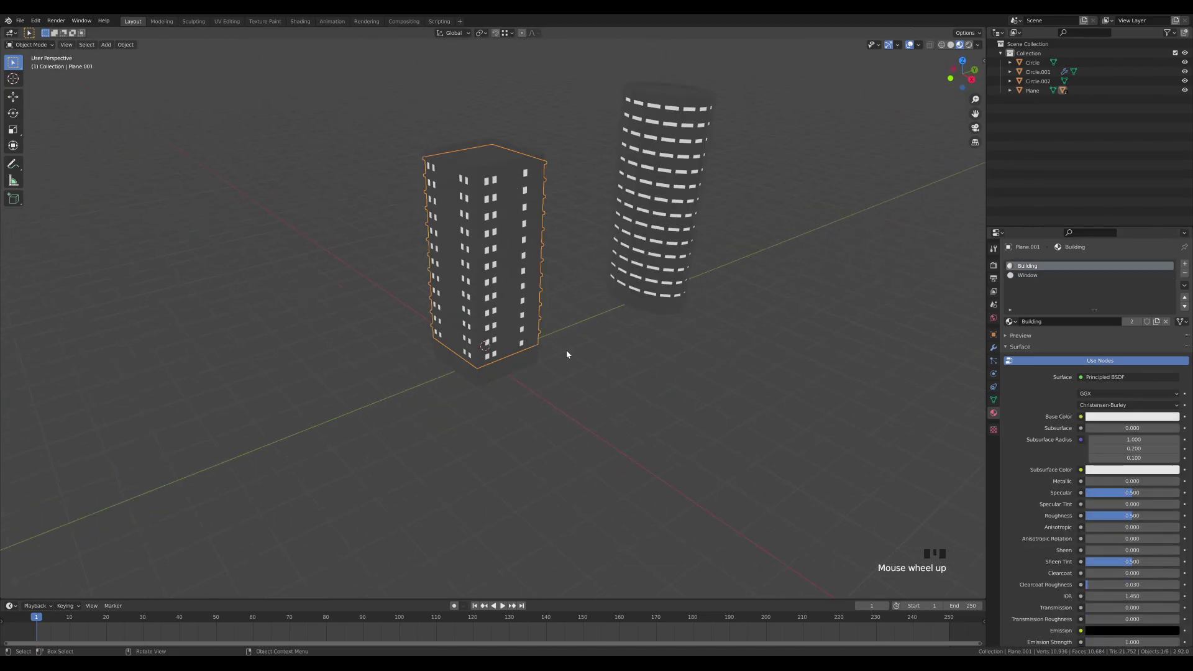
Select the rectangular tower's base with all its children and place a linked duplicate about -4.0 m in X and -2.5 m in Y away
{"action": "left_click", "coordinate": [502, 374]}
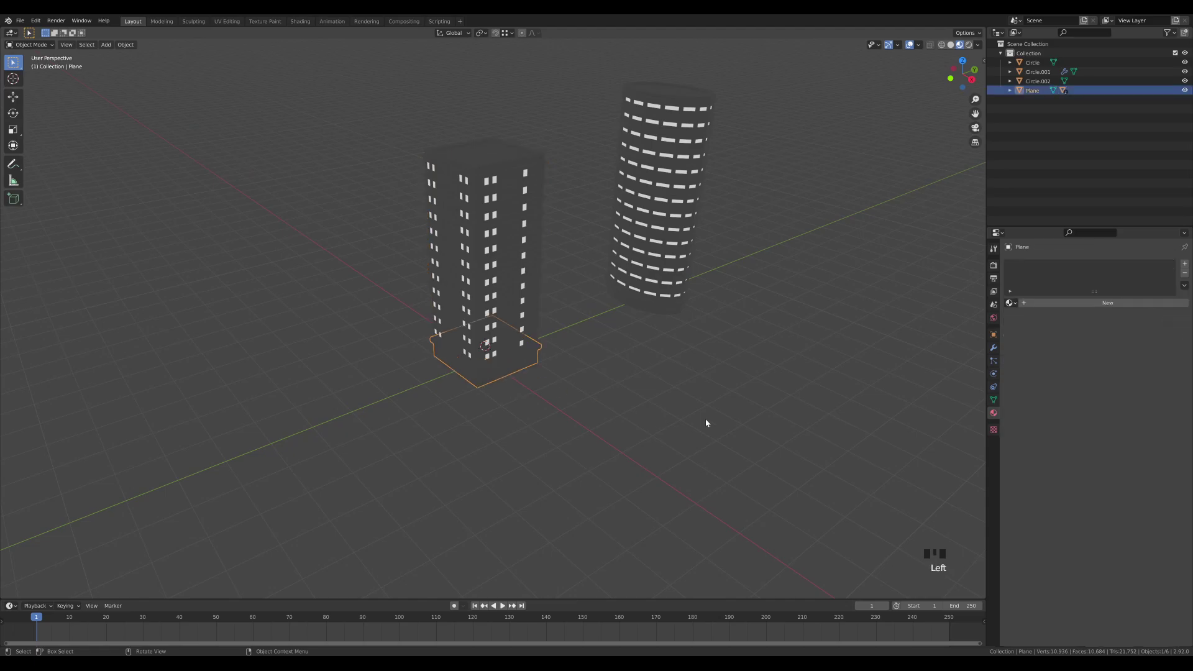
{"action": "key", "text": "shift+bracketright"}
{"action": "key", "text": "shift+bracketright"}
{"action": "key", "text": "shift+bracketright"}
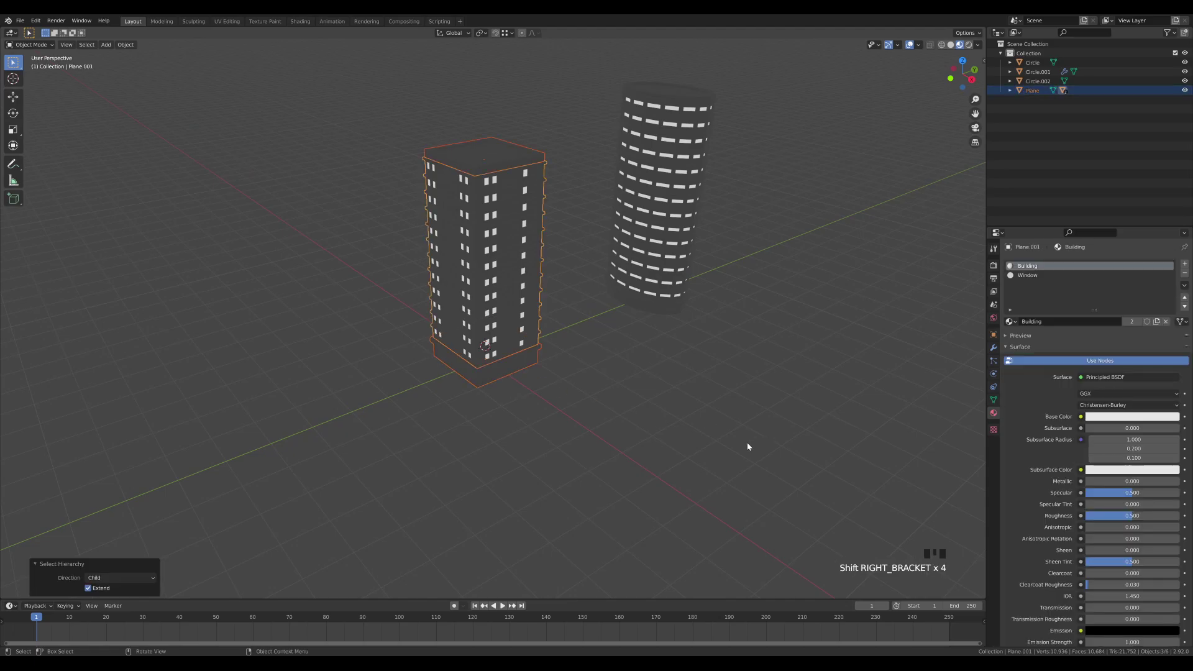
{"action": "scroll", "coordinate": [747, 446], "scroll_direction": "down", "scroll_amount": 3}
{"action": "key", "text": "alt+d"}
{"action": "key", "text": "x"}
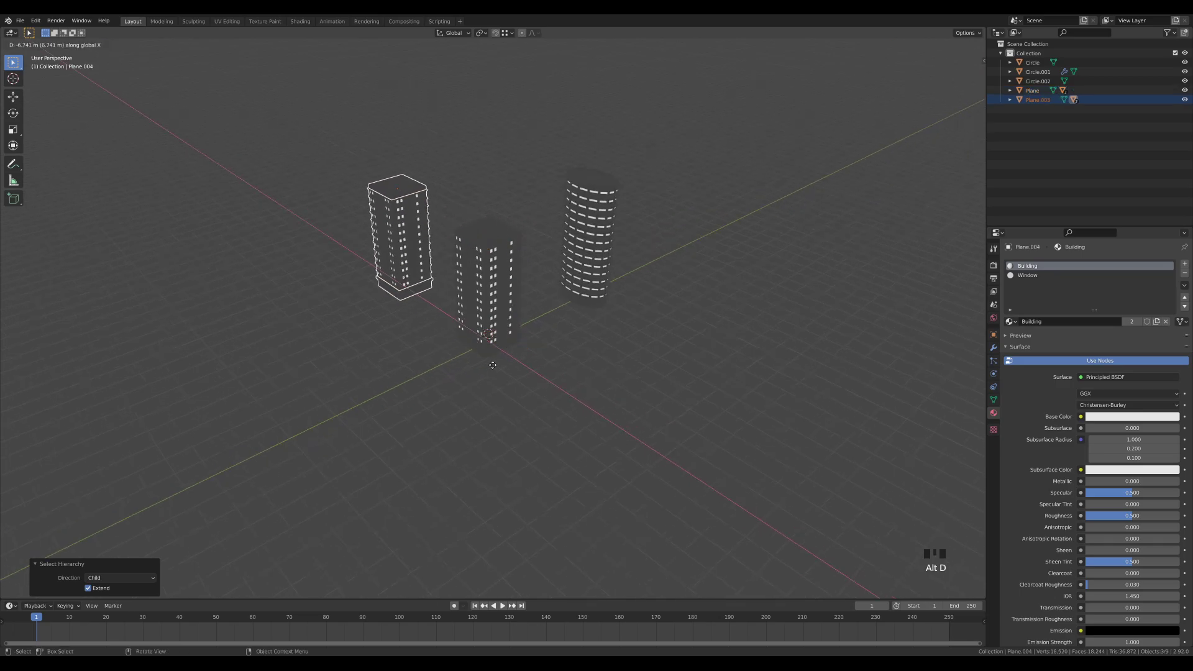
{"action": "key", "text": "shift+z"}
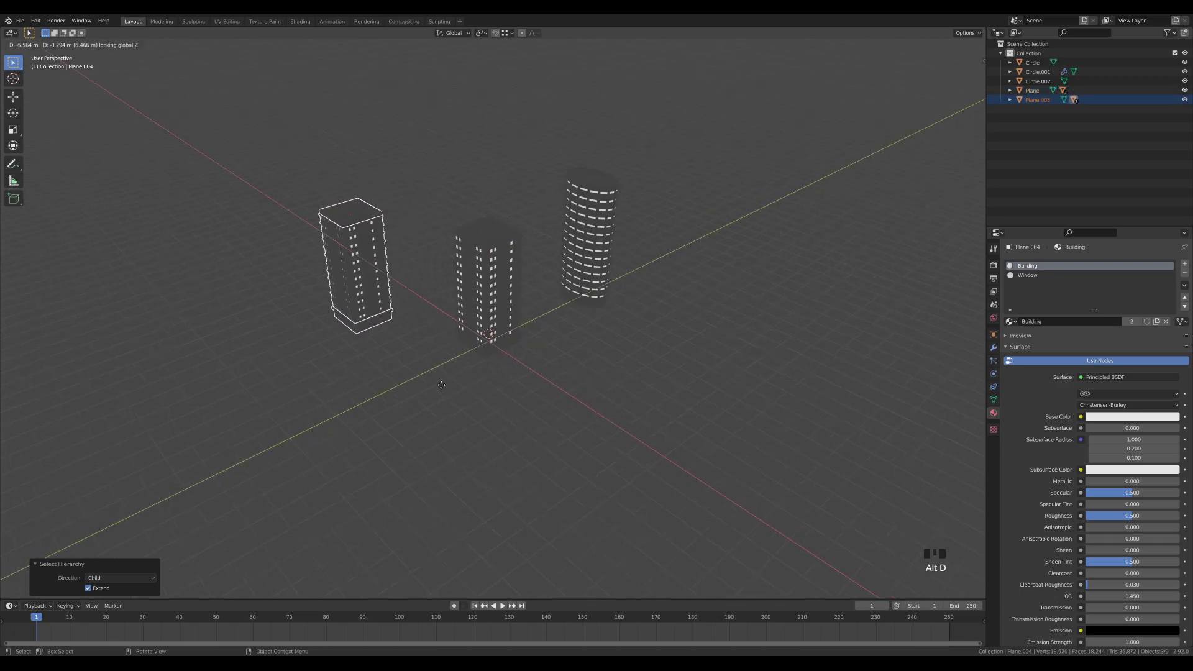
{"action": "left_click", "coordinate": [479, 384]}
Place three more linked duplicates of the rectangular tower around the original, moving each only in the ground plane
{"action": "key", "text": "alt+d"}
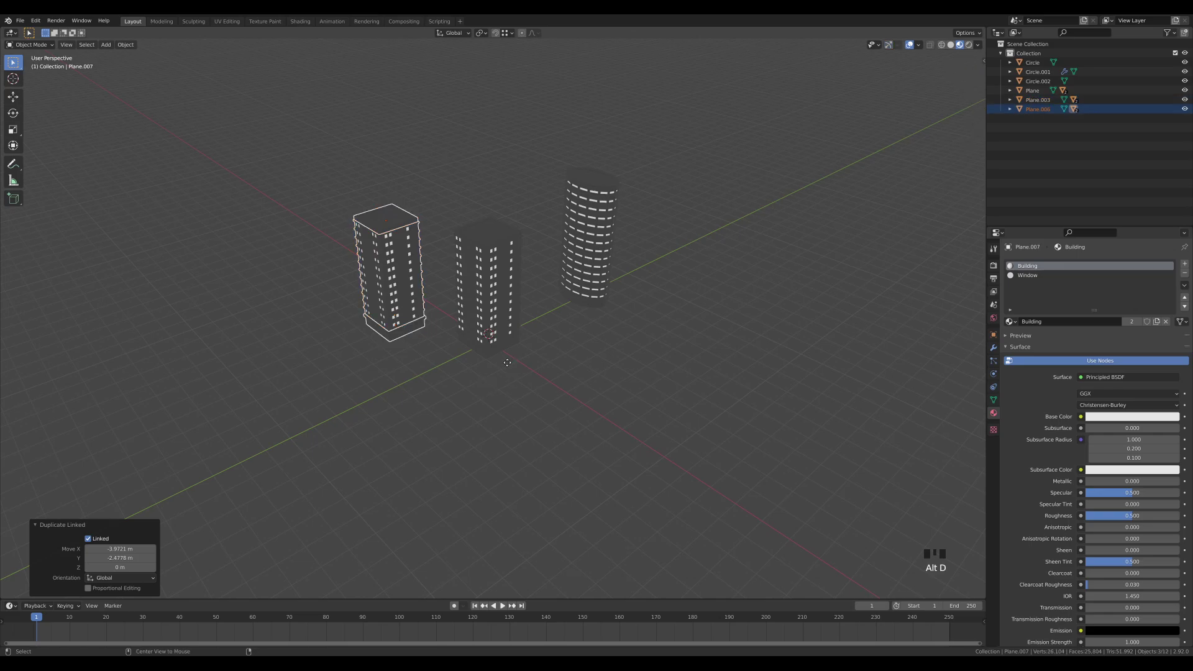
{"action": "key", "text": "shift+z"}
{"action": "left_click", "coordinate": [508, 530]}
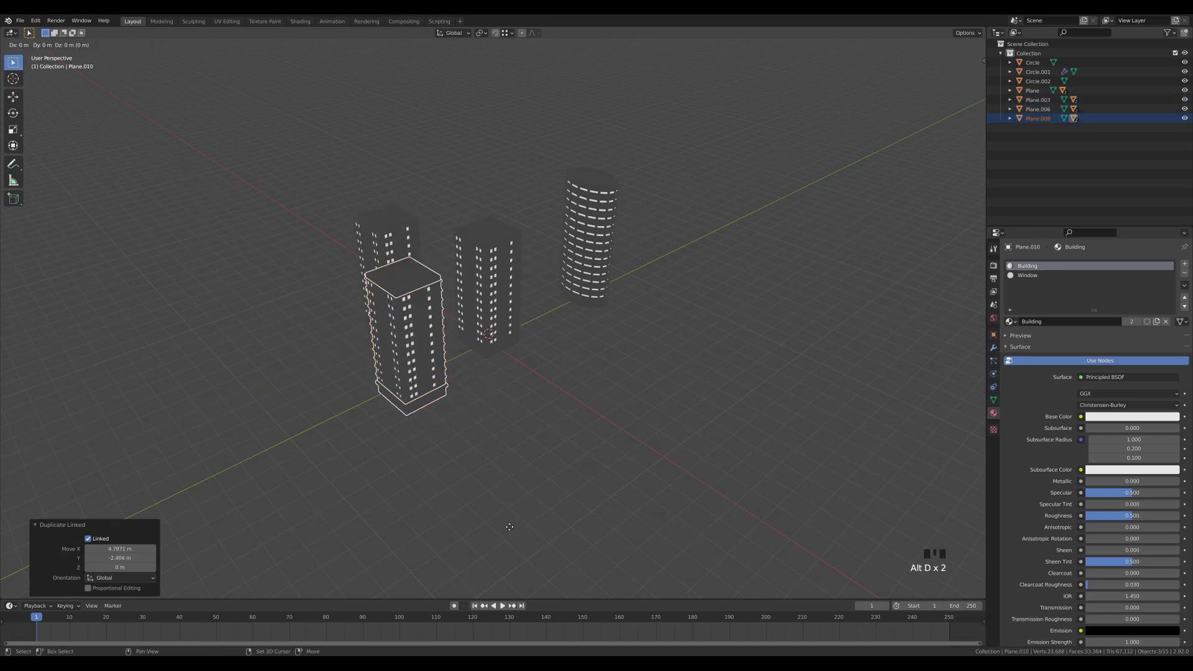
{"action": "key", "text": "alt+d"}
{"action": "key", "text": "shift+z"}
{"action": "left_click", "coordinate": [803, 542]}
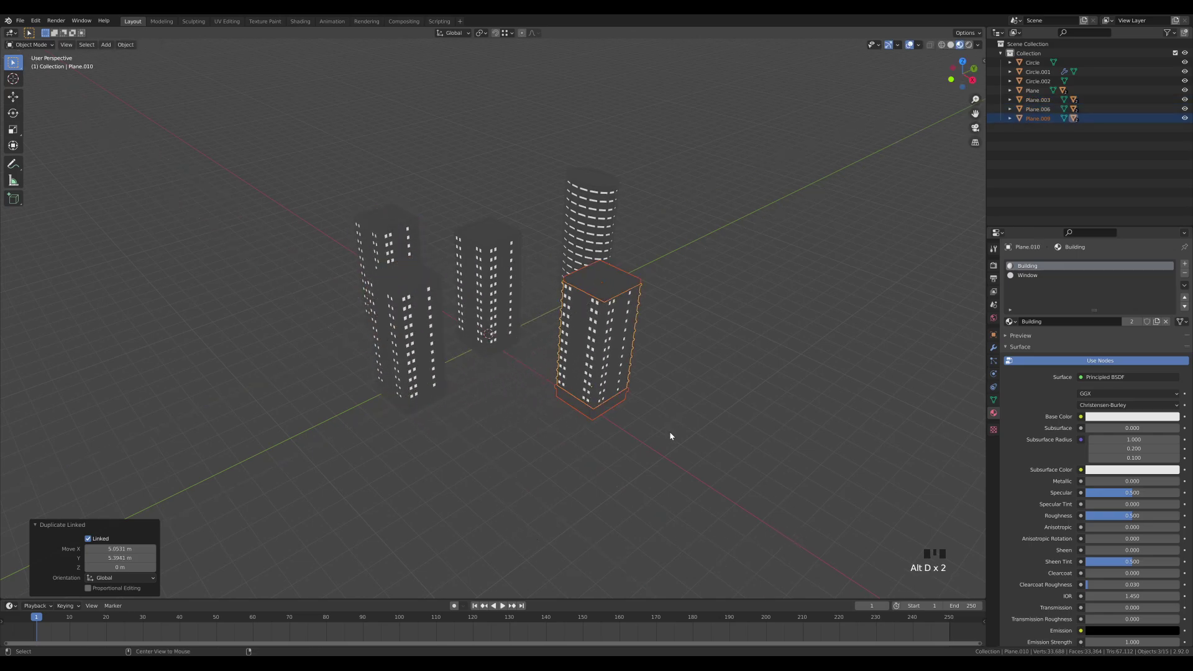
{"action": "key", "text": "alt+d"}
{"action": "key", "text": "shift+z"}
{"action": "left_click", "coordinate": [503, 450]}
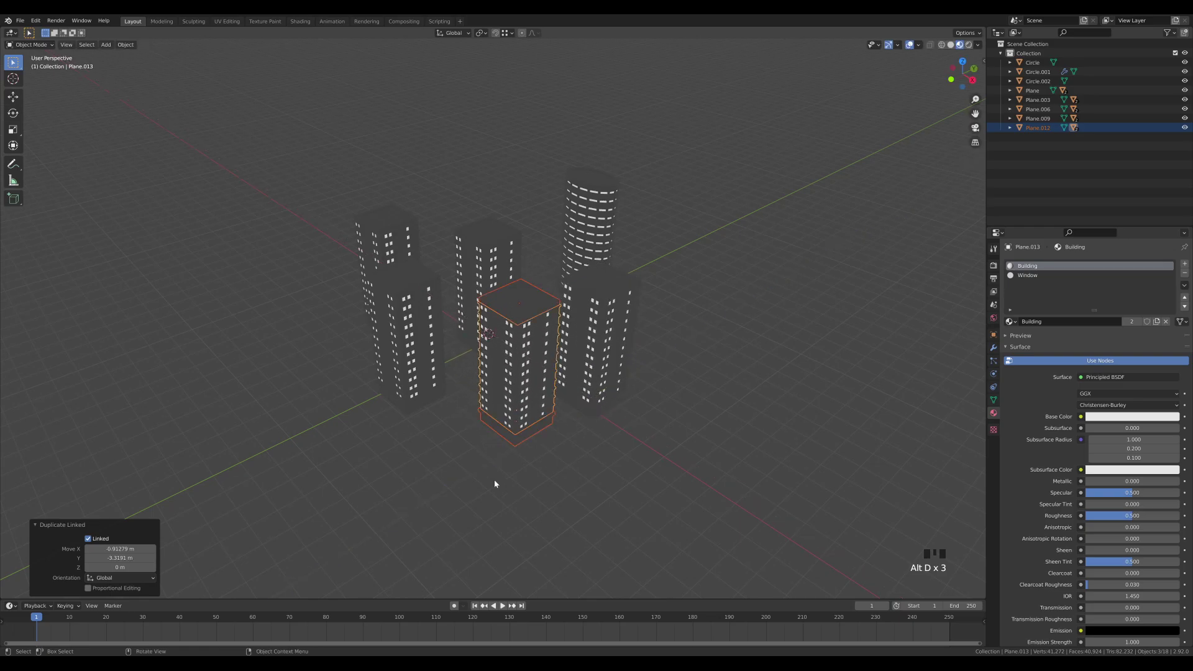
Parent the oval tower's floors and roof to its base
{"action": "middle_click_drag", "start_coordinate": [495, 483], "coordinate": [629, 342]}
{"action": "left_click", "coordinate": [625, 284]}
{"action": "middle_click_drag", "start_coordinate": [626, 288], "coordinate": [586, 207]}
{"action": "left_click_drag", "start_coordinate": [586, 207], "coordinate": [639, 357]}
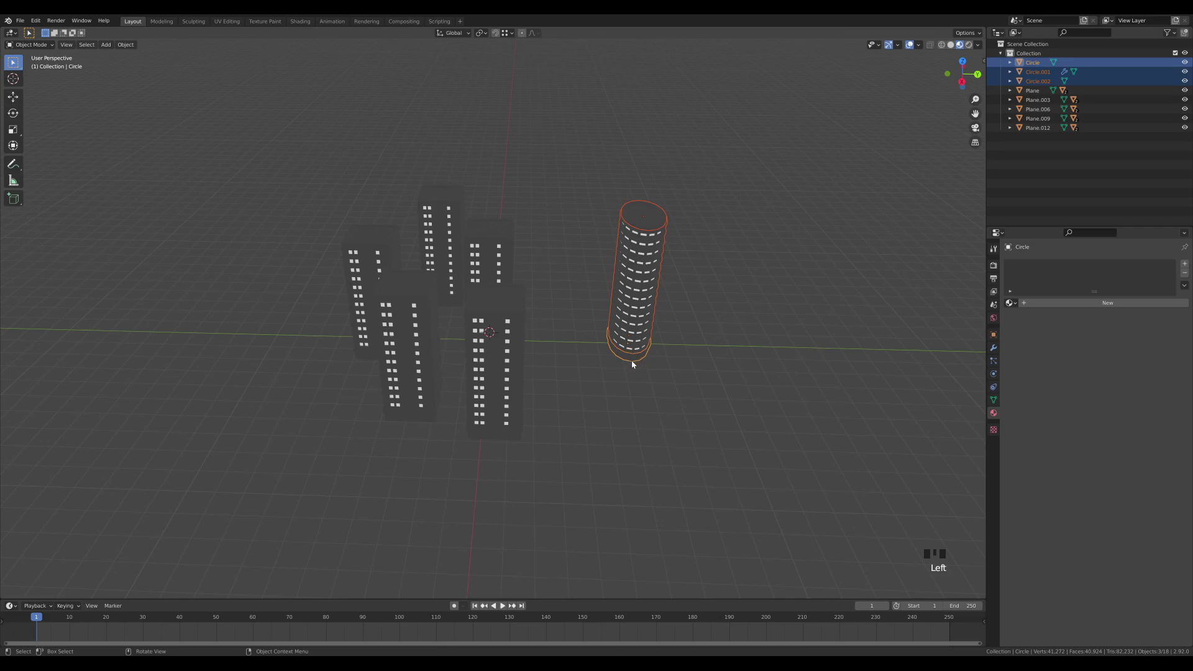
{"action": "key", "text": "ctrl+p"}
{"action": "left_click", "coordinate": [628, 364]}
Place a linked duplicate of the oval tower about -3.1 m in X and -13.9 m in Y from the original
{"action": "middle_click_drag", "start_coordinate": [550, 359], "coordinate": [621, 379]}
{"action": "key", "text": "alt+d"}
{"action": "key", "text": "shift+z"}
{"action": "left_click", "coordinate": [399, 425]}
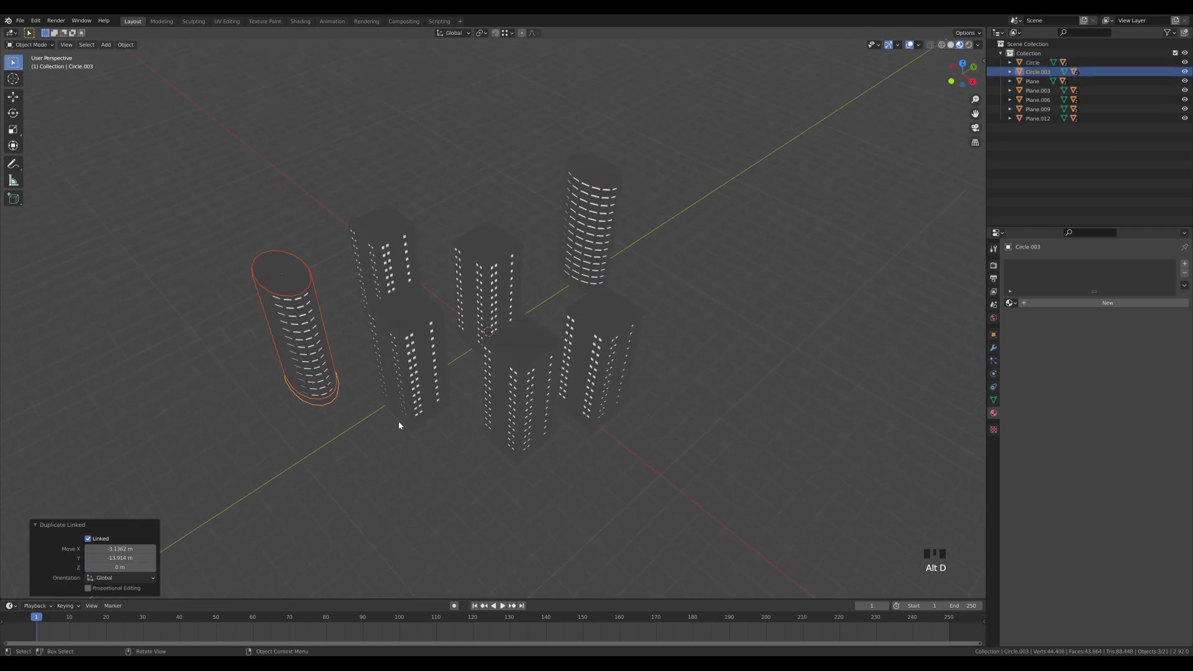
Move the original oval tower about 0.16 m in X and -2.28 m in Y by its base
{"action": "left_click", "coordinate": [600, 286]}
{"action": "middle_click_drag", "start_coordinate": [690, 310], "coordinate": [683, 323]}
{"action": "key", "text": "g"}
{"action": "key", "text": "shift+z"}
{"action": "left_click", "coordinate": [648, 355]}
{"action": "key", "text": "alt+d"}
{"action": "key", "text": "shift+z"}
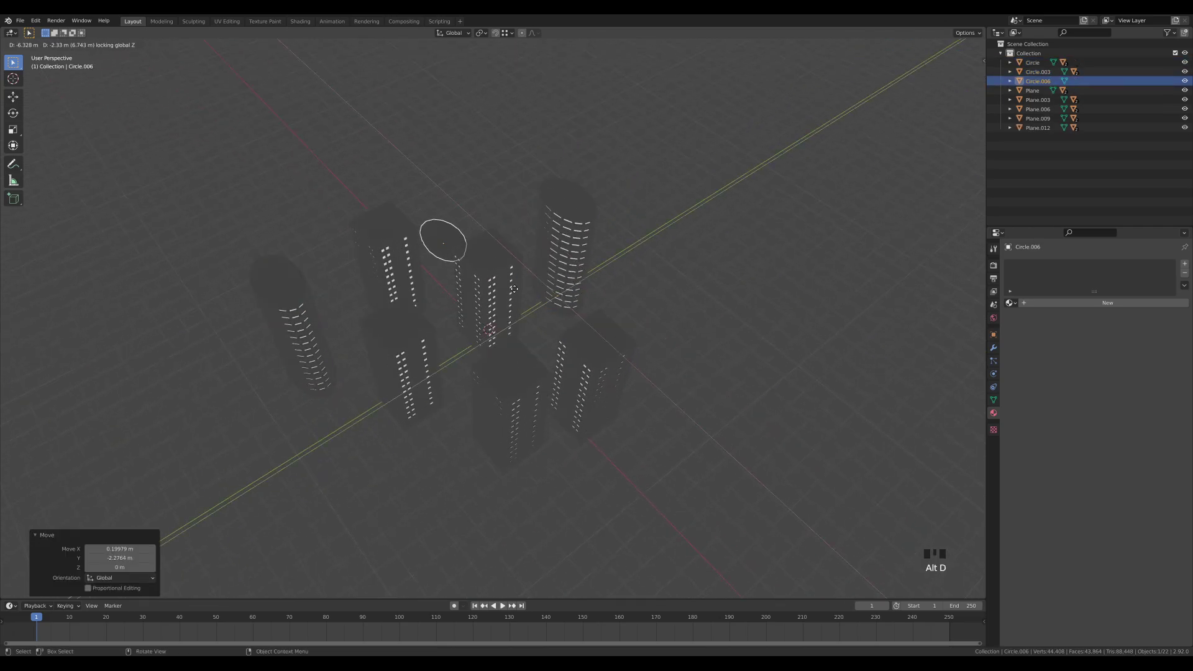
{"action": "left_click", "coordinate": [514, 289]}
{"action": "key", "text": "x"}
{"action": "left_click", "coordinate": [517, 289]}
Select the original oval tower's full hierarchy and place a linked duplicate about -5.1 m in X and -1.3 m in Y away
{"action": "left_click", "coordinate": [590, 318]}
{"action": "key", "text": "shift+bracketright"}
{"action": "key", "text": "shift+bracketright"}
{"action": "key", "text": "shift+bracketright"}
{"action": "key", "text": "alt+d"}
{"action": "key", "text": "shift+z"}
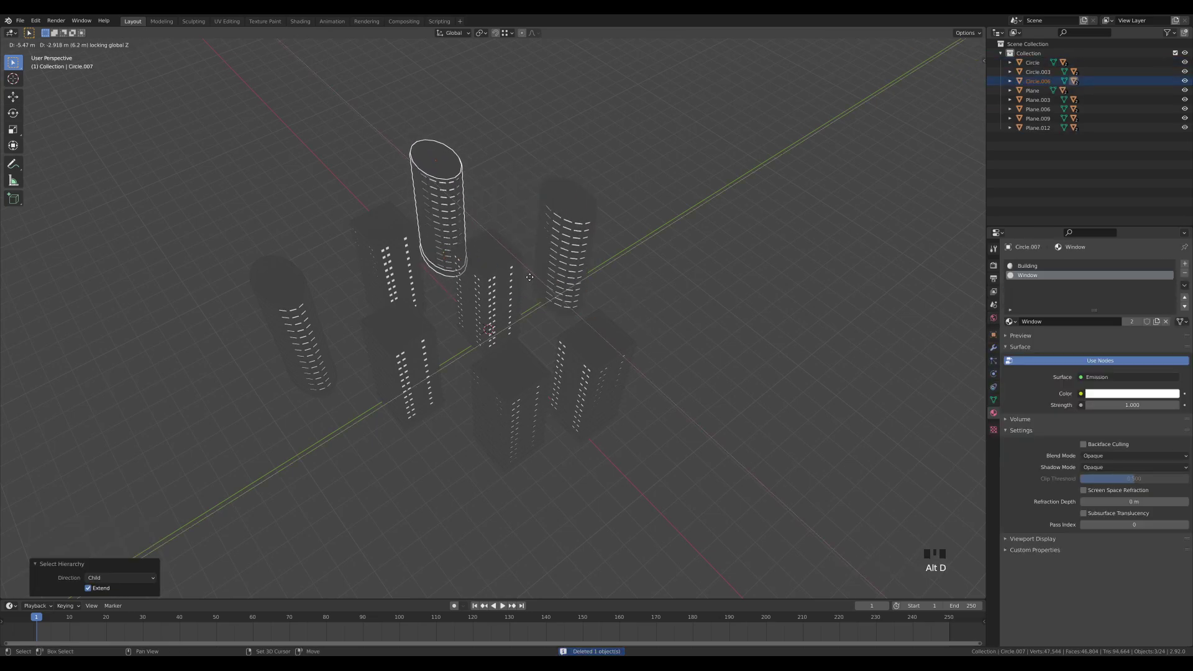
{"action": "left_click", "coordinate": [530, 277]}
Place another linked duplicate of the oval tower in front of the group, about 8.7 m in X and -9.7 m in Y away
{"action": "middle_click_drag", "start_coordinate": [529, 277], "coordinate": [583, 341]}
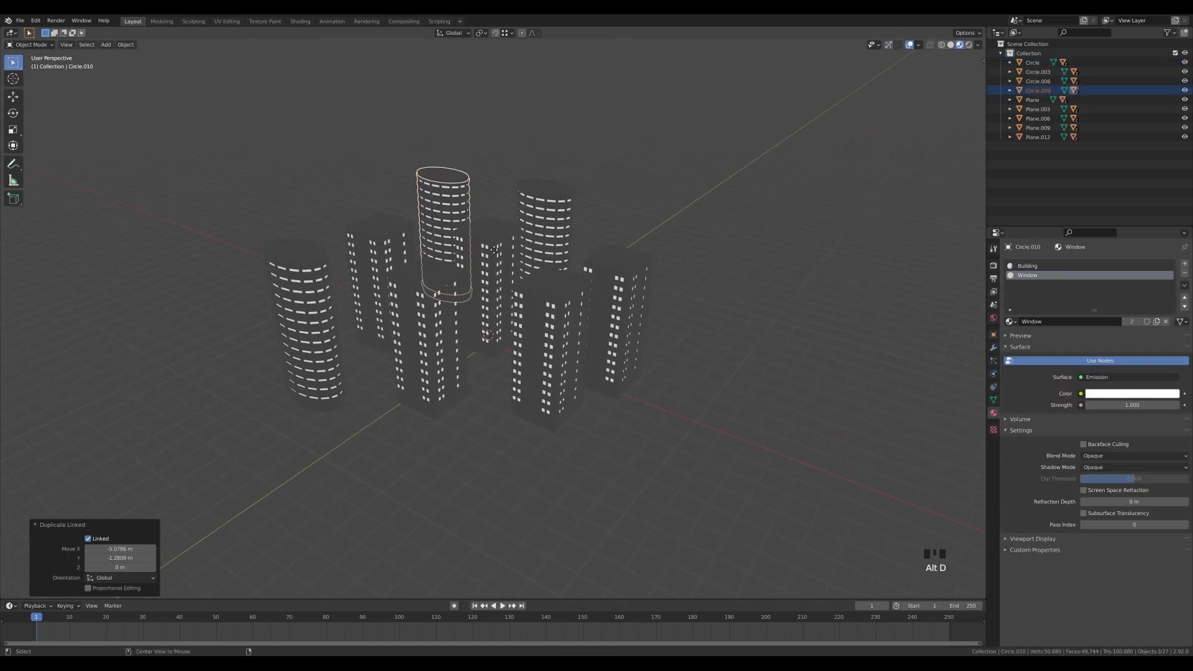
{"action": "key", "text": "shift+z"}
{"action": "left_click", "coordinate": [507, 420]}
{"action": "middle_click_drag", "start_coordinate": [709, 311], "coordinate": [700, 293]}
{"action": "middle_click_drag", "start_coordinate": [700, 293], "coordinate": [665, 312], "text": "shift"}
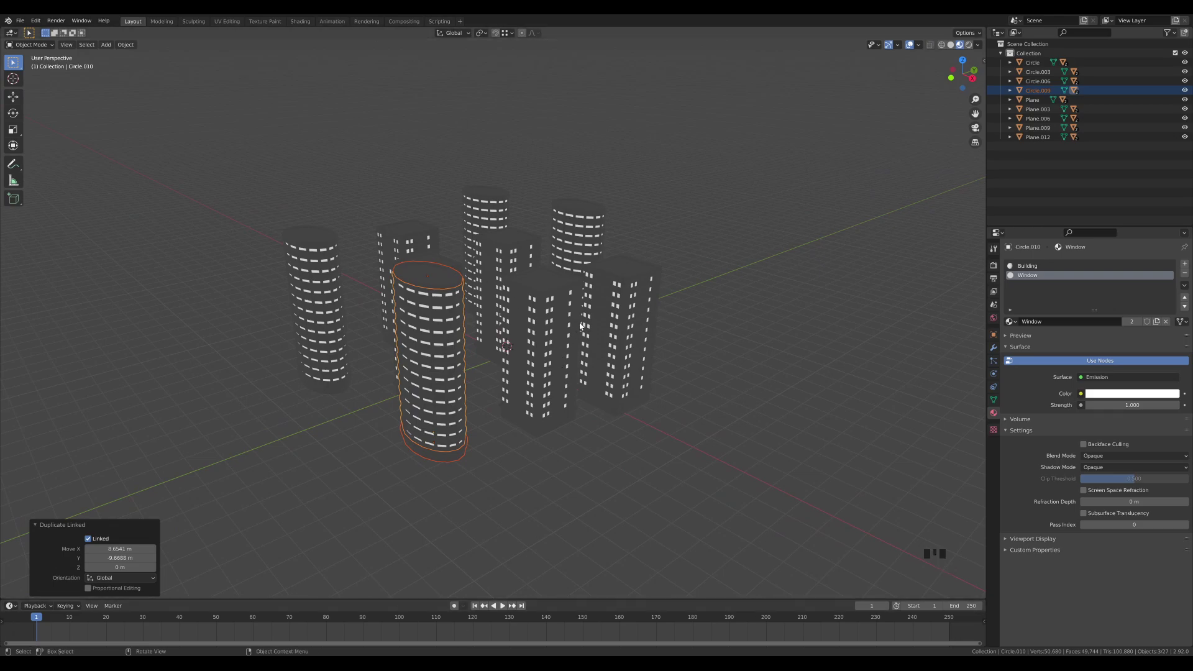
Set the front rectangular tower's floor Array count to 4
{"action": "left_click", "coordinate": [543, 373]}
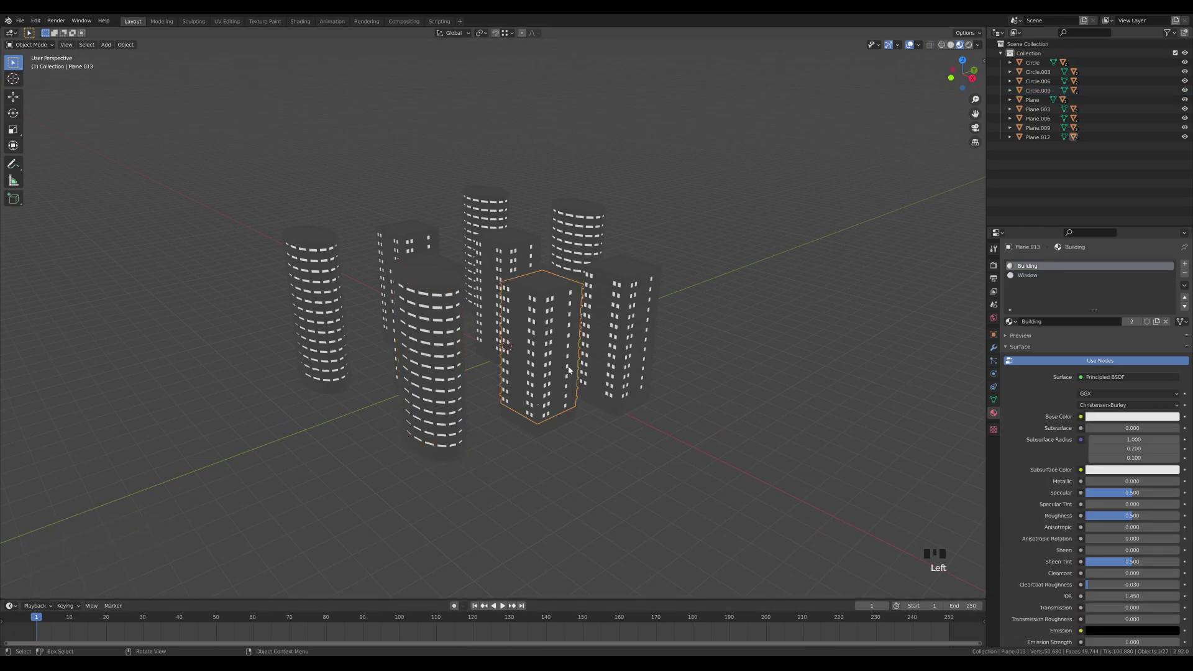
{"action": "left_click", "coordinate": [994, 360]}
{"action": "left_click", "coordinate": [994, 348]}
{"action": "mouse_move", "coordinate": [1127, 305]}
{"action": "left_mouse_down", "text": "shift"}
{"action": "mouse_move", "coordinate": [1087, 305]}
{"action": "mouse_move", "coordinate": [1109, 304]}
{"action": "left_mouse_up", "text": "shift"}
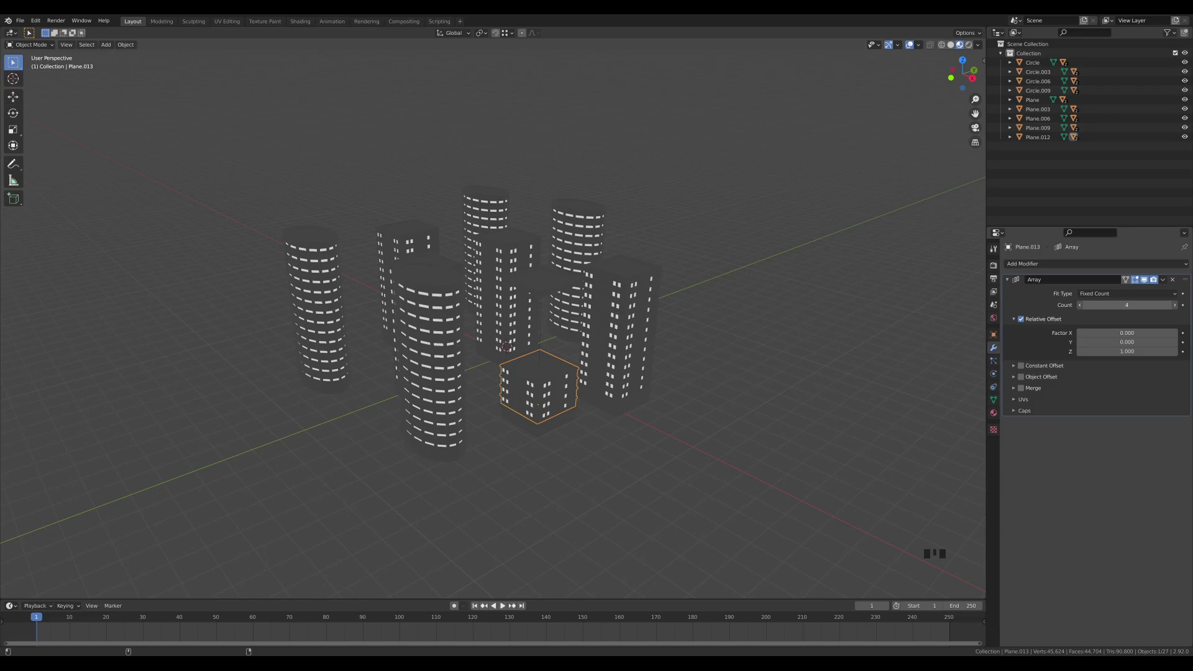
Lower the front rectangular tower's roof about 3.26 m along Z onto its top floor
{"action": "left_click", "coordinate": [533, 289]}
{"action": "scroll", "coordinate": [707, 401], "scroll_direction": "up", "scroll_amount": 2}
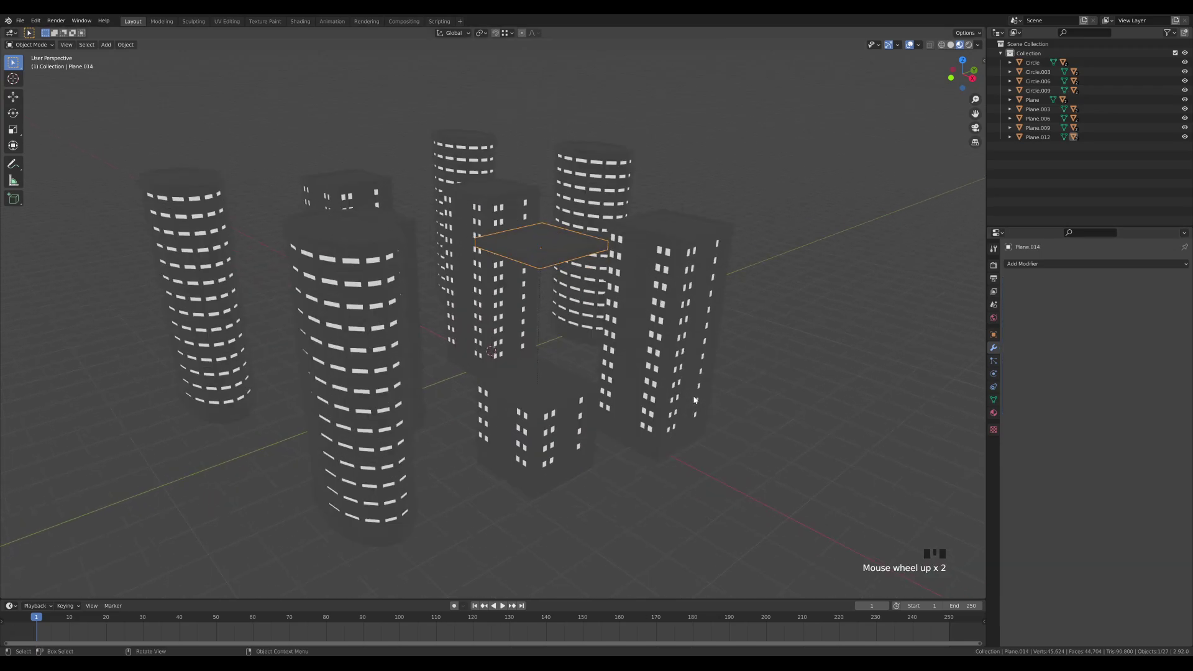
{"action": "middle_click_drag", "start_coordinate": [695, 400], "coordinate": [550, 180]}
{"action": "key", "text": "g"}
{"action": "key", "text": "z"}
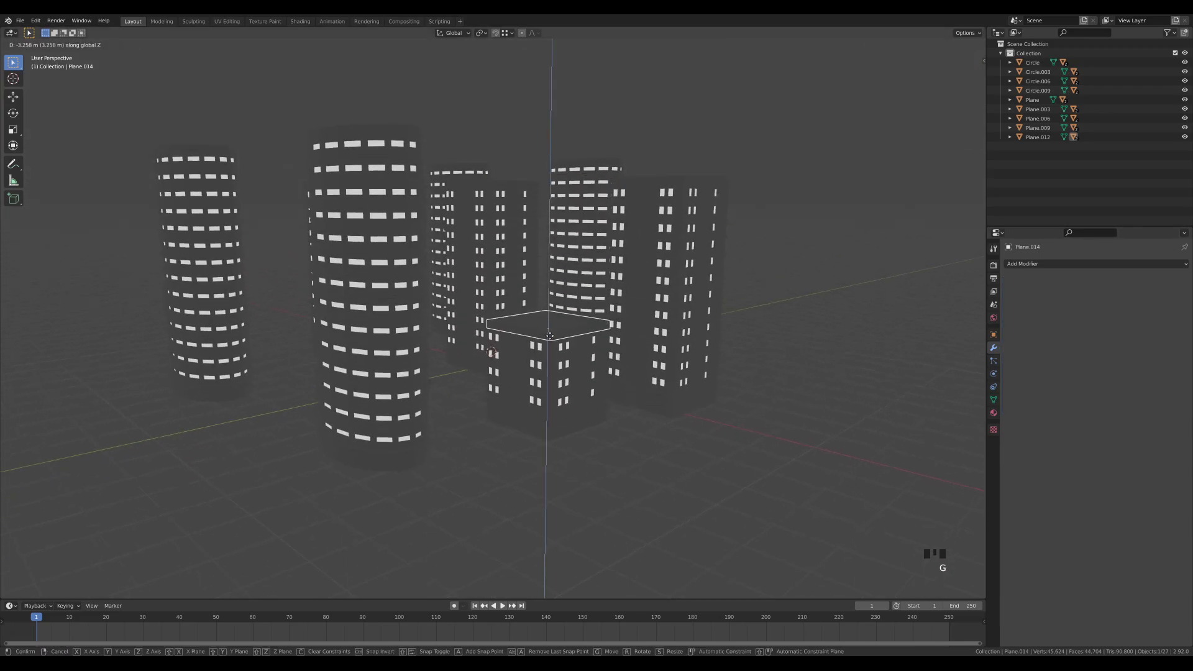
{"action": "left_click", "coordinate": [551, 337]}
Set the central rectangular tower's floor Array count to 16
{"action": "middle_click_drag", "start_coordinate": [551, 337], "coordinate": [701, 337]}
{"action": "left_click", "coordinate": [644, 368]}
{"action": "middle_click_drag", "start_coordinate": [644, 367], "coordinate": [486, 287]}
{"action": "left_click", "coordinate": [484, 286]}
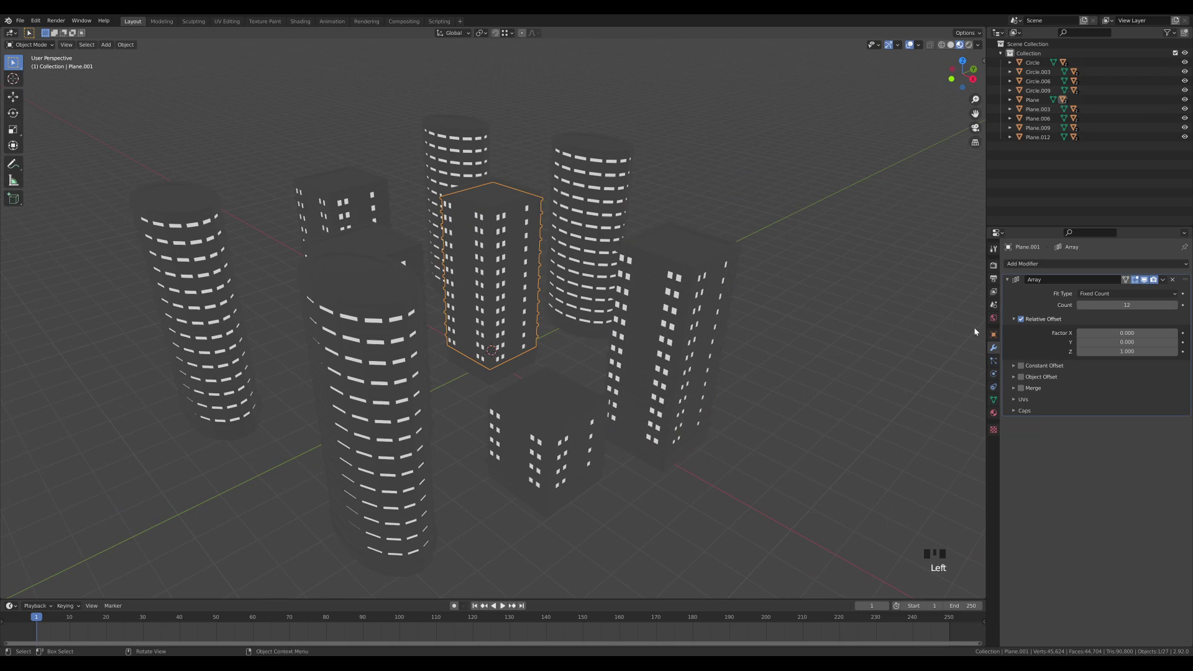
{"action": "left_click_drag", "start_coordinate": [1118, 305], "coordinate": [1144, 305], "text": "shift"}
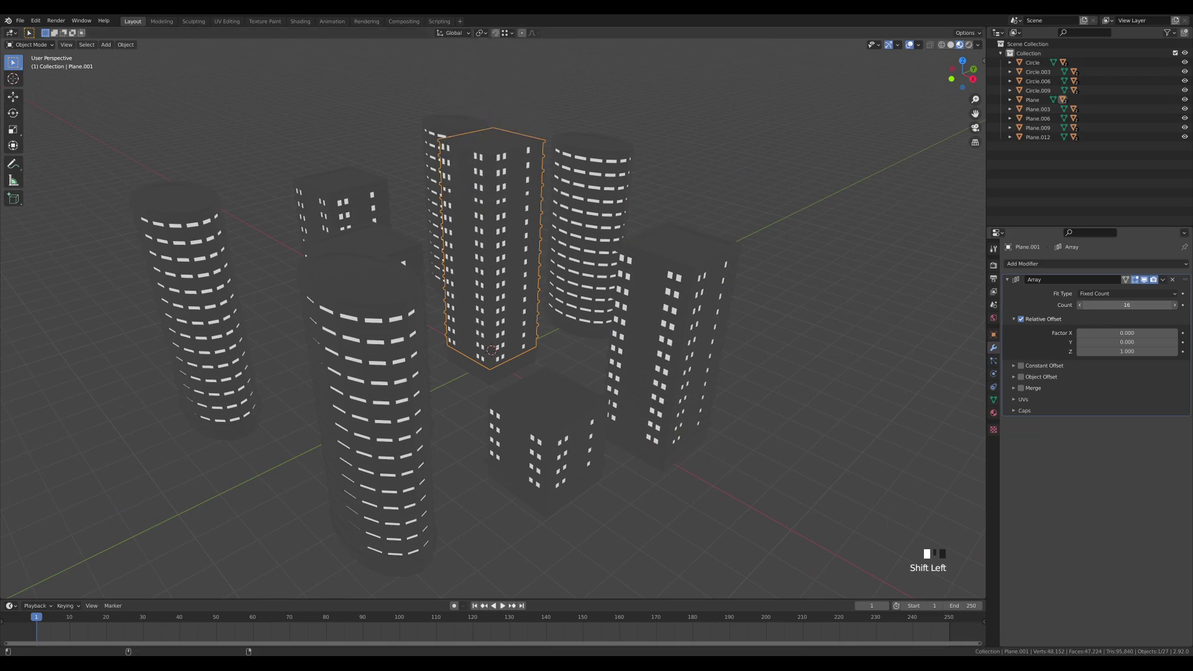
Raise the central rectangular tower's roof about 1.63 m along Z onto its top floor
{"action": "left_click", "coordinate": [505, 209]}
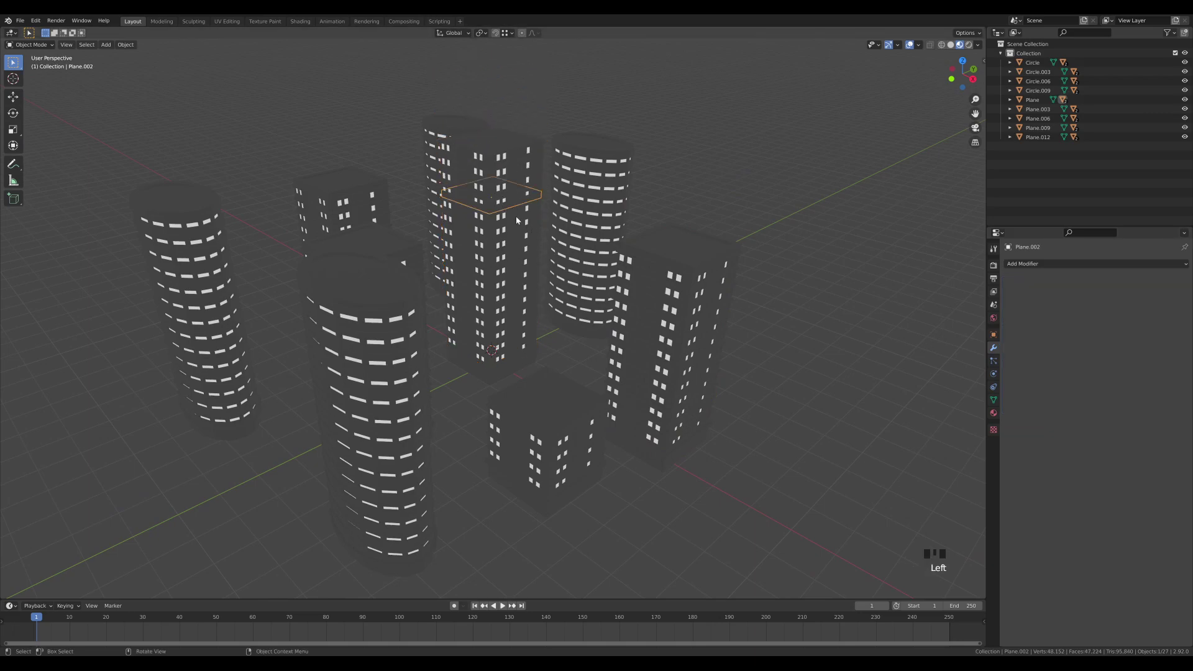
{"action": "key", "text": "g"}
{"action": "key", "text": "z"}
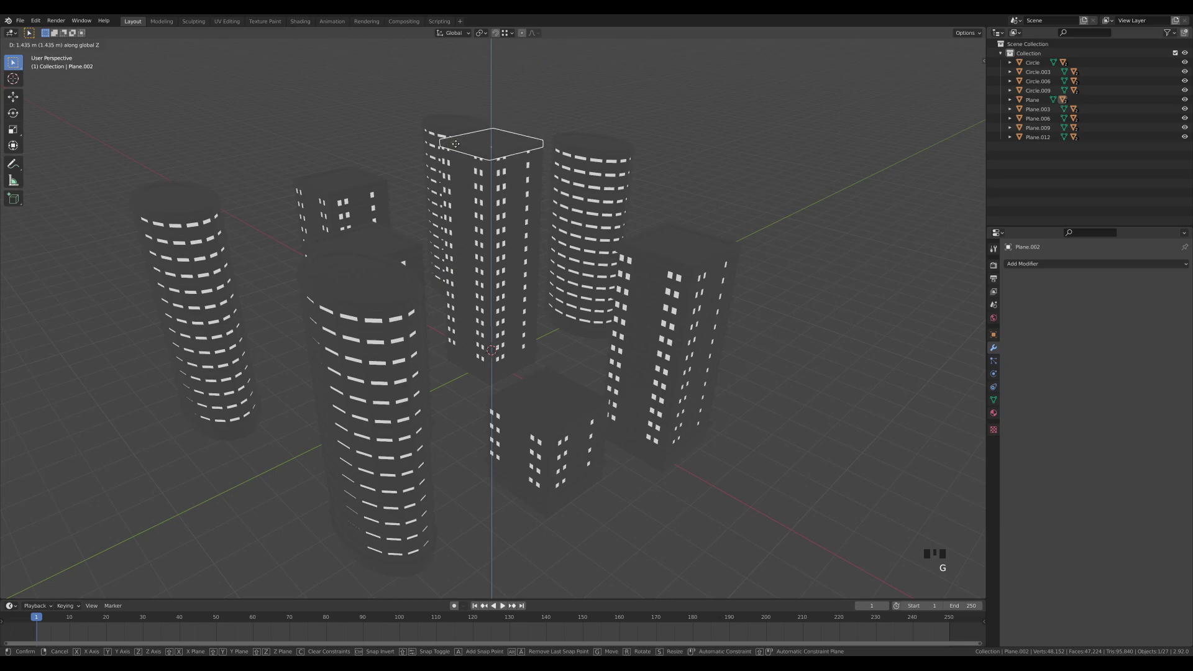
{"action": "left_click", "coordinate": [496, 145]}
{"action": "key", "text": "g"}
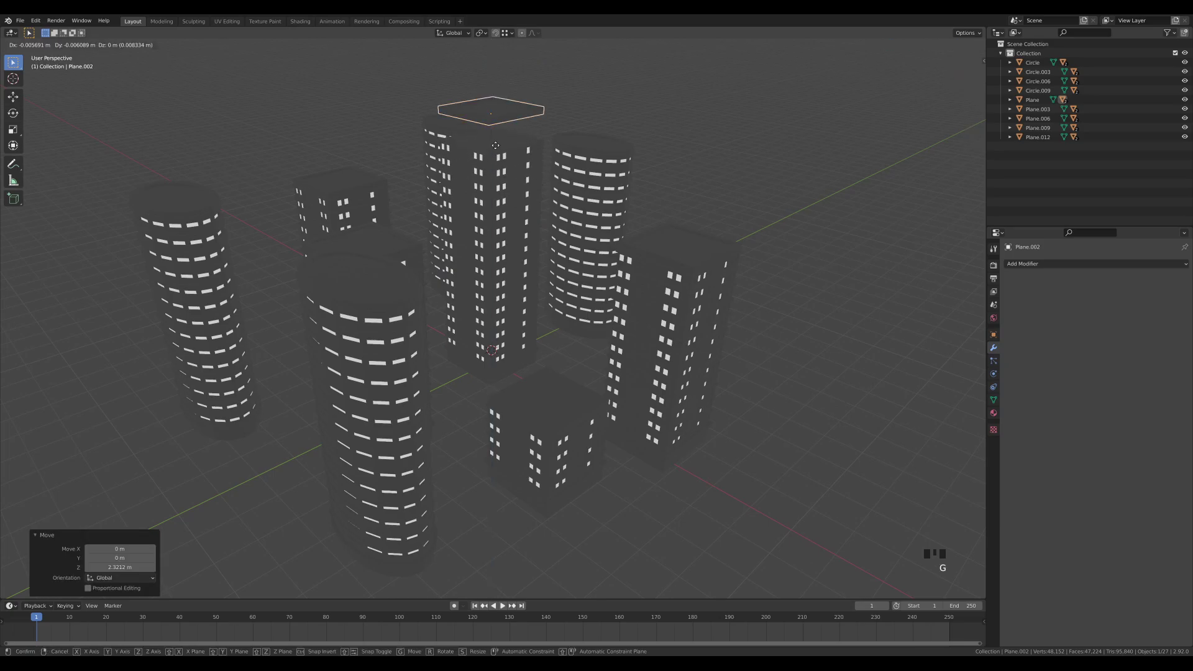
{"action": "key", "text": "z"}
{"action": "left_click", "coordinate": [494, 167]}
{"action": "scroll", "coordinate": [459, 257], "scroll_direction": "down", "scroll_amount": 3}
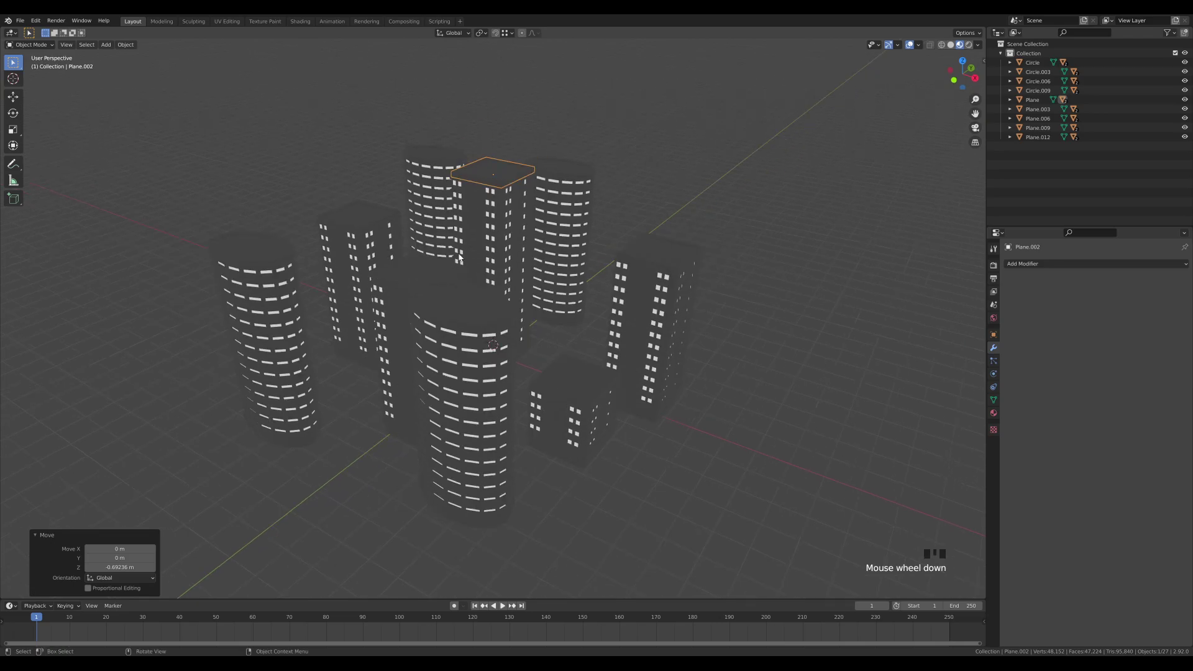
Switch the viewport to Solid shading to see the building geometry clearly
{"action": "key", "text": "z"}
{"action": "left_click", "coordinate": [603, 254]}
{"action": "scroll", "coordinate": [572, 269], "scroll_direction": "down", "scroll_amount": 2, "text": "shift"}
{"action": "scroll", "coordinate": [612, 270], "scroll_direction": "up", "scroll_amount": 2}
{"action": "middle_click_drag", "start_coordinate": [643, 271], "coordinate": [607, 279]}
{"action": "scroll", "coordinate": [453, 247], "scroll_direction": "up", "scroll_amount": 3, "text": "shift"}
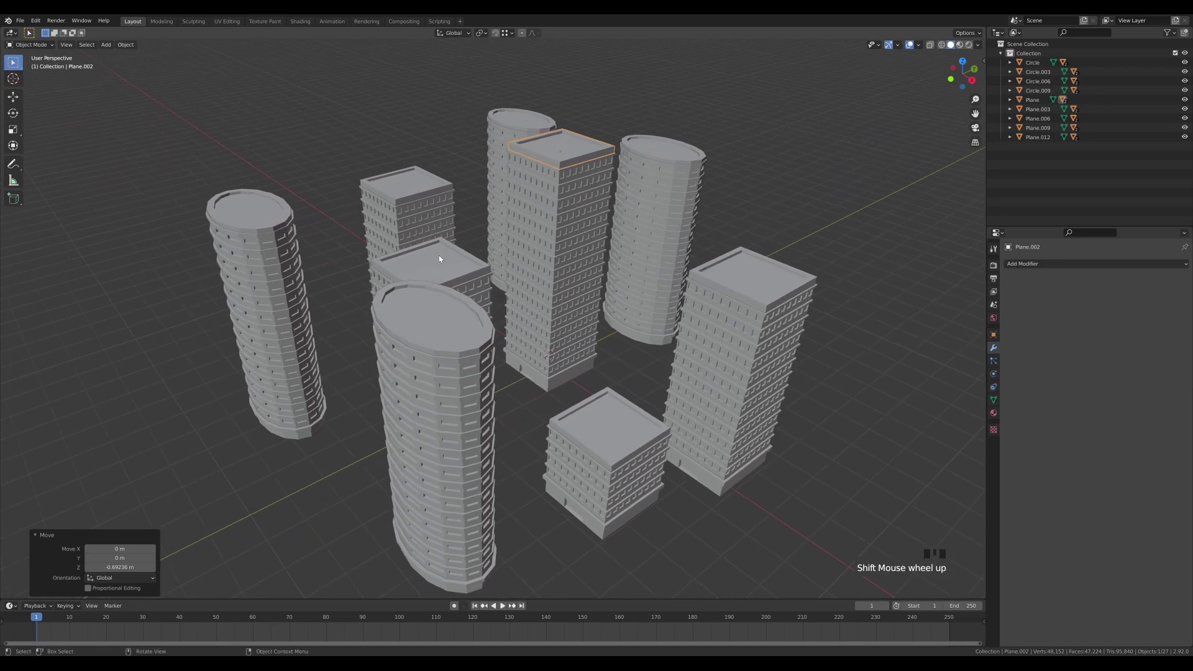
Set the rear-left rectangular tower's floor Array count to 17
{"action": "left_click", "coordinate": [531, 299]}
{"action": "left_click", "coordinate": [489, 303]}
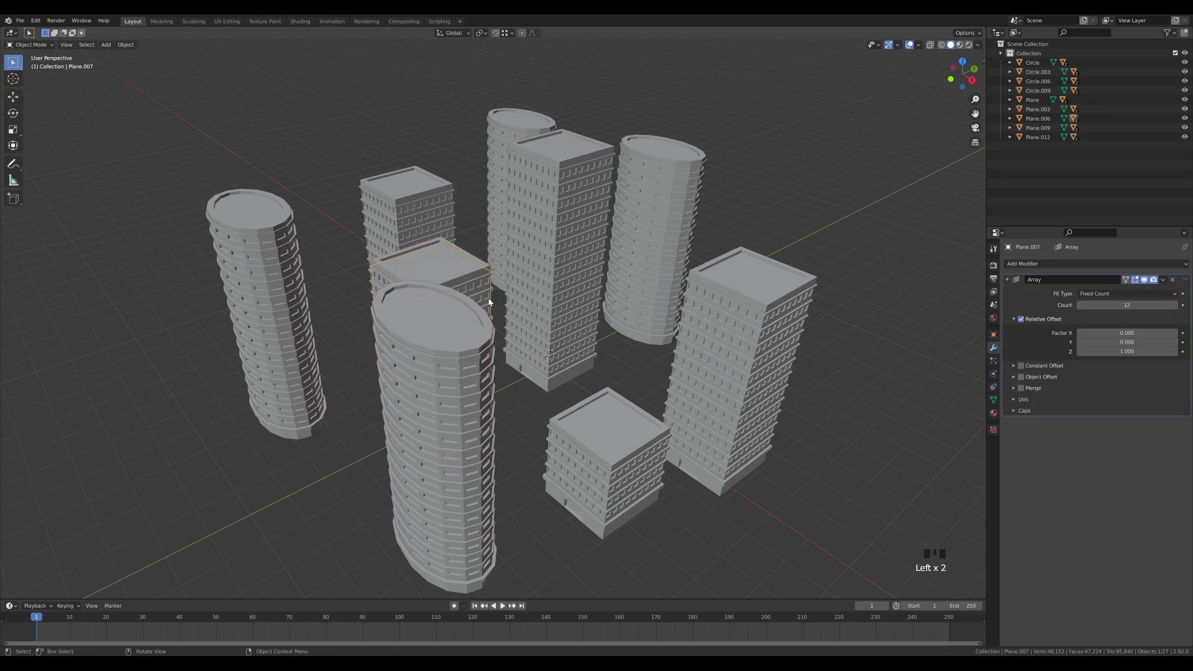
{"action": "left_click", "coordinate": [419, 218]}
{"action": "mouse_move", "coordinate": [1127, 304]}
{"action": "left_mouse_down", "text": "shift"}
{"action": "mouse_move", "coordinate": [1143, 305]}
{"action": "mouse_move", "coordinate": [1132, 305]}
{"action": "left_mouse_up", "text": "shift"}
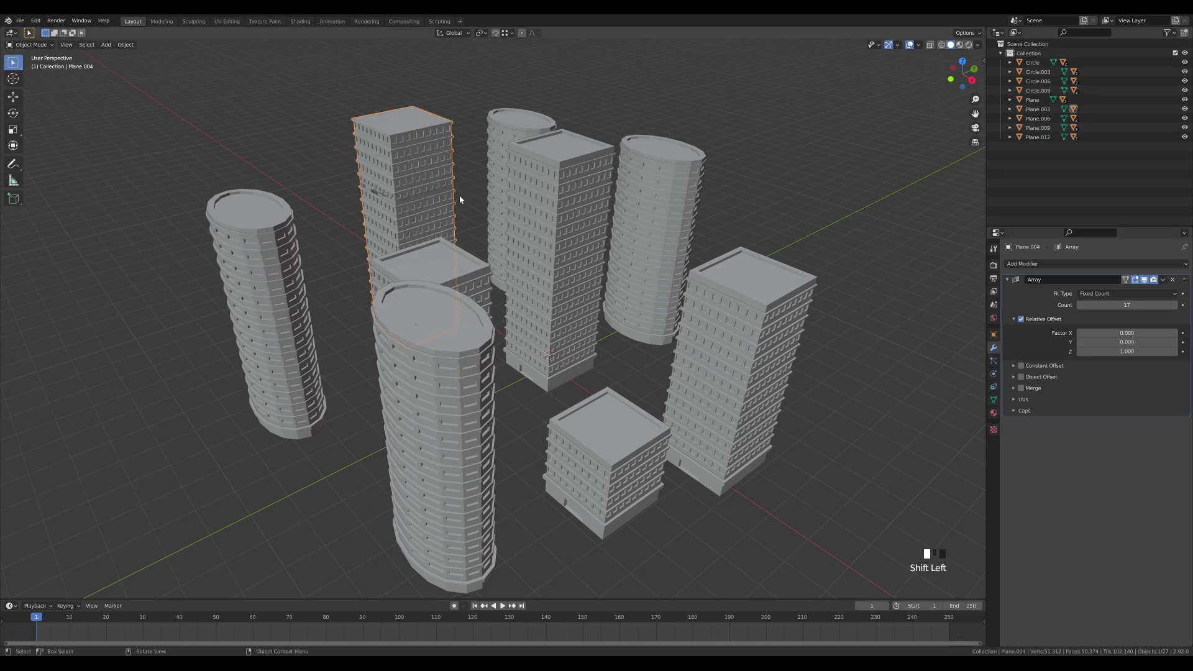
Raise the rear-left rectangular tower's roof along Z and seat it on the top floor
{"action": "left_click", "coordinate": [437, 189]}
{"action": "key", "text": "g"}
{"action": "key", "text": "z"}
{"action": "left_click", "coordinate": [414, 112]}
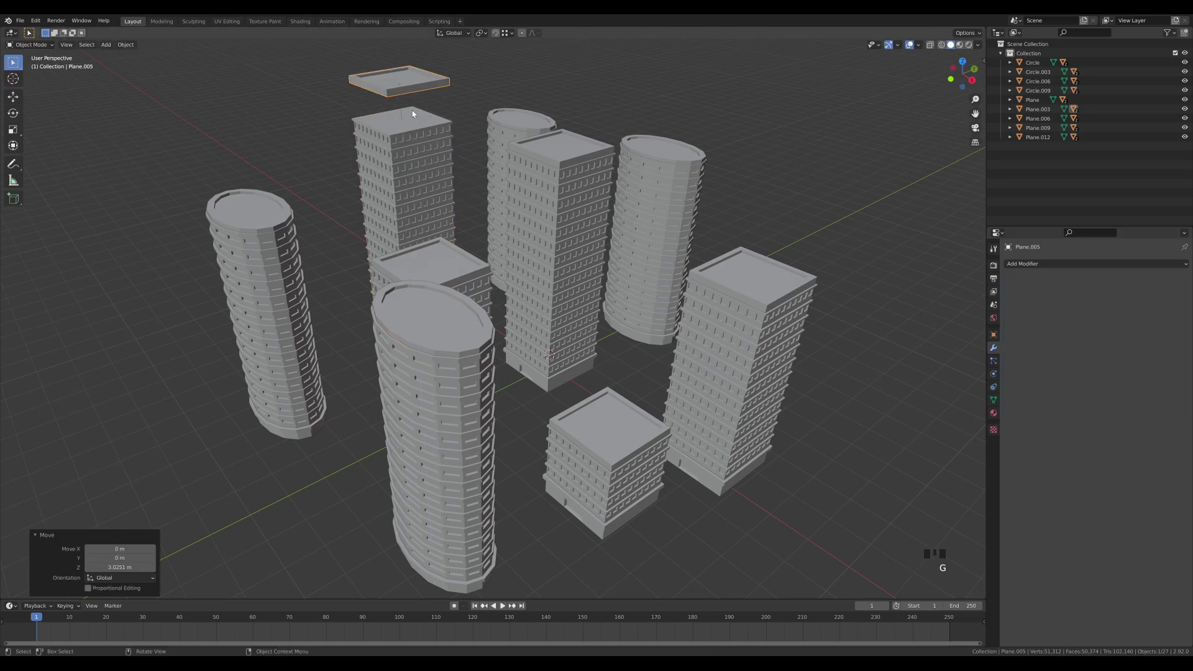
{"action": "key", "text": "g"}
{"action": "key", "text": "z"}
{"action": "left_click", "coordinate": [417, 145]}
Reduce the floor Array count of the rectangular tower behind the front oval tower and lower its roof about 1.22 m along Z
{"action": "left_click", "coordinate": [467, 287]}
{"action": "middle_click_drag", "start_coordinate": [467, 287], "coordinate": [442, 279]}
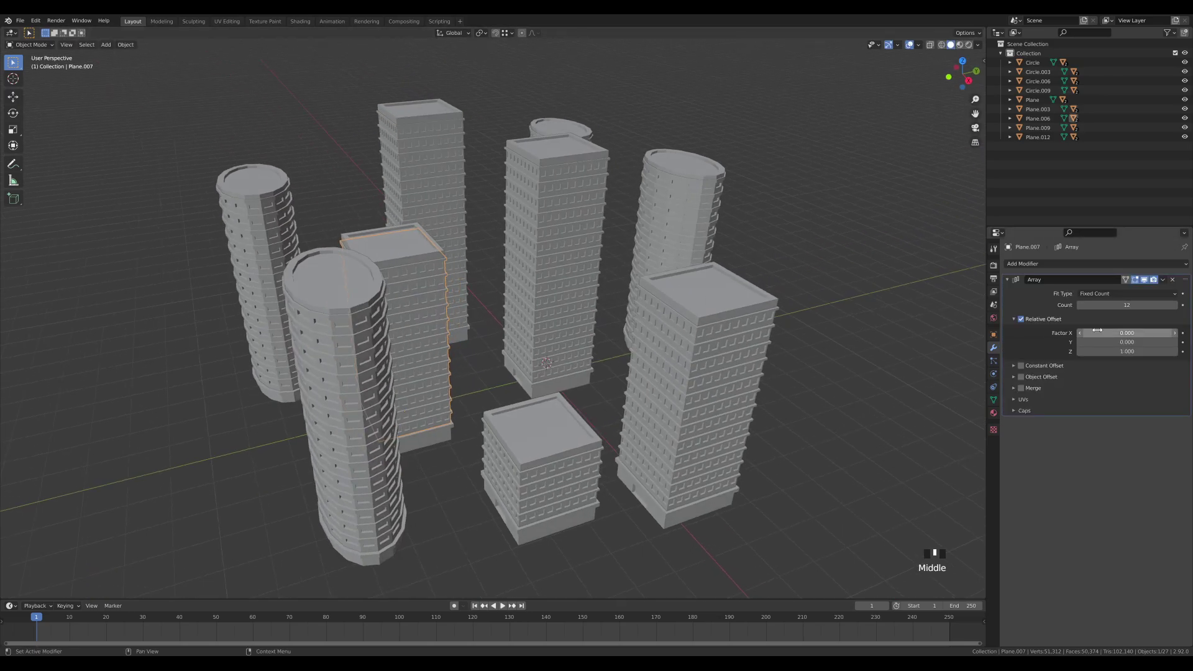
{"action": "left_click_drag", "start_coordinate": [1106, 305], "coordinate": [1092, 305], "text": "shift"}
{"action": "left_click", "coordinate": [443, 250]}
{"action": "key", "text": "g"}
{"action": "key", "text": "z"}
{"action": "left_click", "coordinate": [428, 304]}
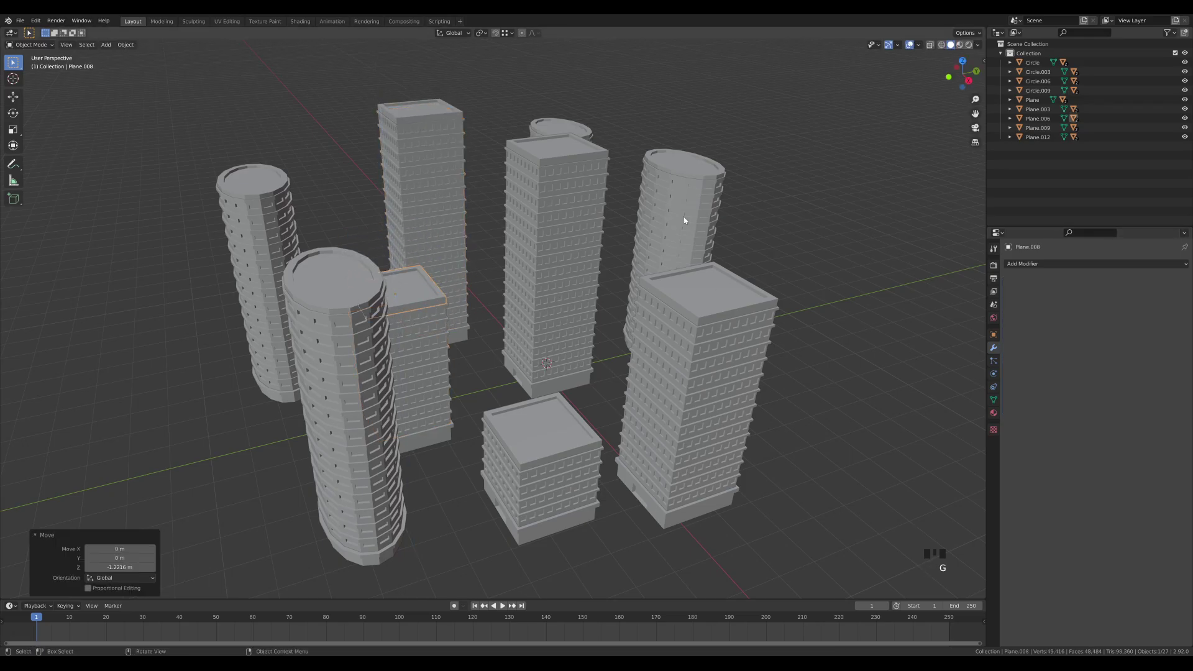
Reduce the front oval tower's floor Array count and lower its roof about 4.2 m along Z onto the top floor
{"action": "middle_click_drag", "start_coordinate": [684, 222], "coordinate": [712, 214]}
{"action": "scroll", "coordinate": [464, 378], "scroll_direction": "down", "scroll_amount": 1}
{"action": "left_click", "coordinate": [465, 378]}
{"action": "left_click_drag", "start_coordinate": [1119, 304], "coordinate": [1091, 304], "text": "shift"}
{"action": "left_click", "coordinate": [444, 279]}
{"action": "key", "text": "g"}
{"action": "key", "text": "z"}
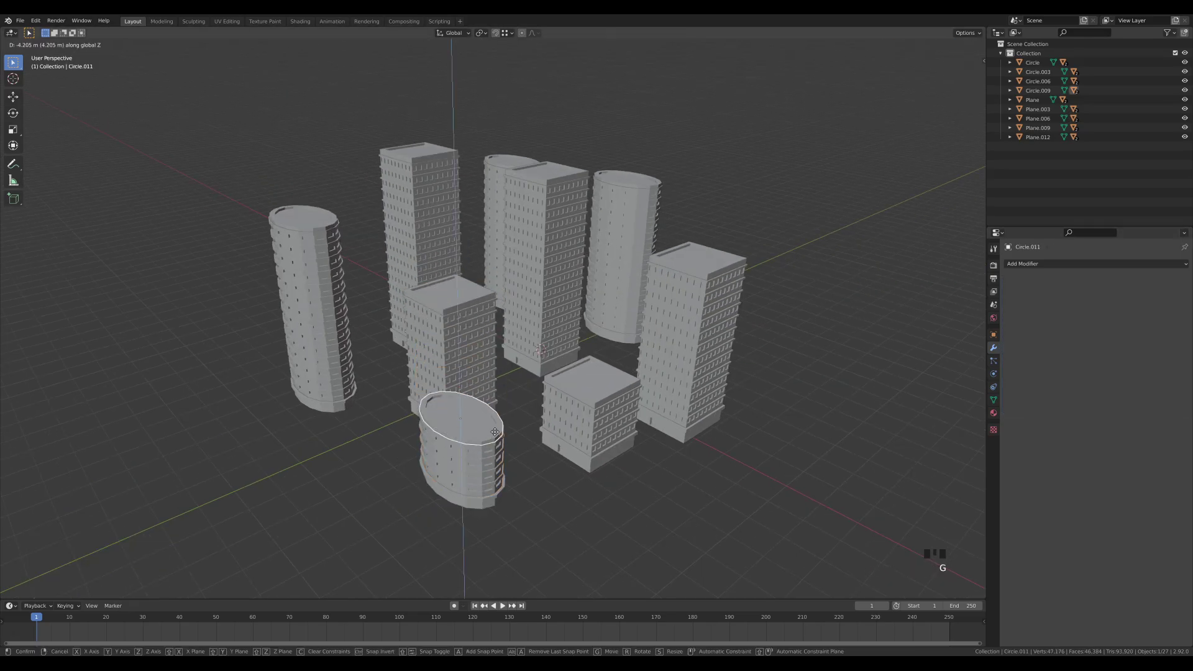
{"action": "left_click", "coordinate": [445, 422]}
Set the rear-right oval tower's floor Array count to 7 and lower its roof along Z onto the top floor
{"action": "left_click", "coordinate": [635, 215]}
{"action": "mouse_move", "coordinate": [690, 242]}
{"action": "middle_mouse_down"}
{"action": "mouse_move", "coordinate": [665, 267]}
{"action": "mouse_move", "coordinate": [702, 261]}
{"action": "middle_mouse_up"}
{"action": "left_click_drag", "start_coordinate": [1128, 305], "coordinate": [1100, 306], "text": "shift"}
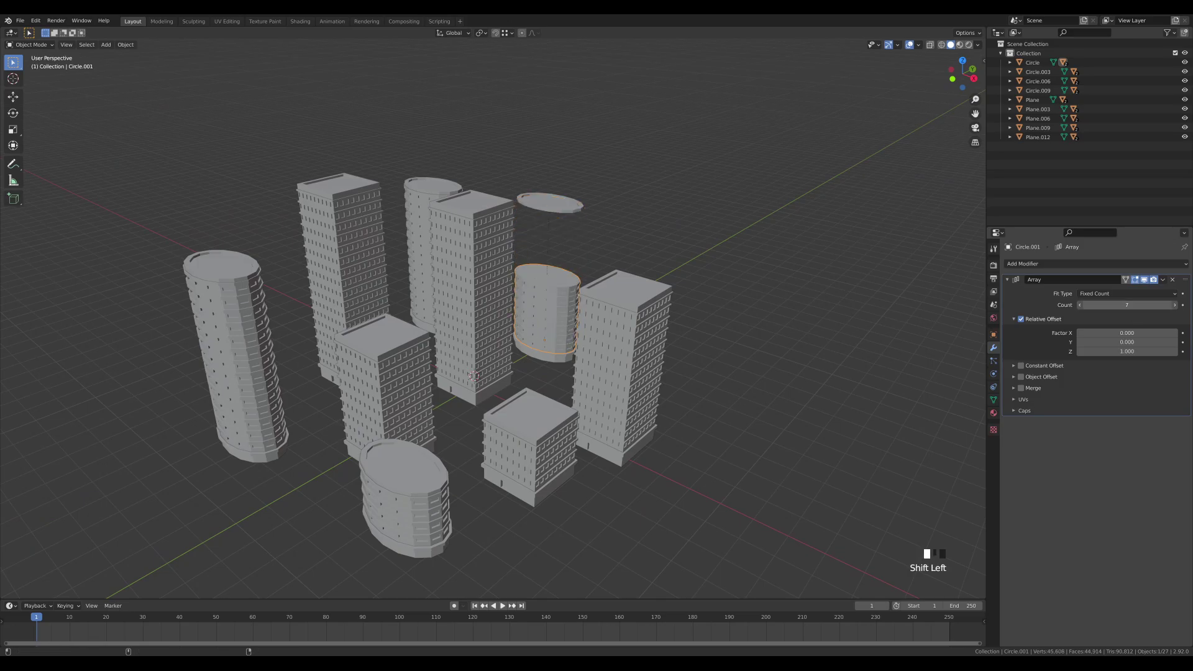
{"action": "left_click", "coordinate": [551, 200]}
{"action": "key", "text": "g"}
{"action": "key", "text": "z"}
{"action": "left_click", "coordinate": [547, 271]}
Rotate the rear oval tower and the far-left oval tower 90° about Z by their parent bases
{"action": "left_click", "coordinate": [420, 320]}
{"action": "type", "text": "rz90"}
{"action": "key", "text": "Return"}
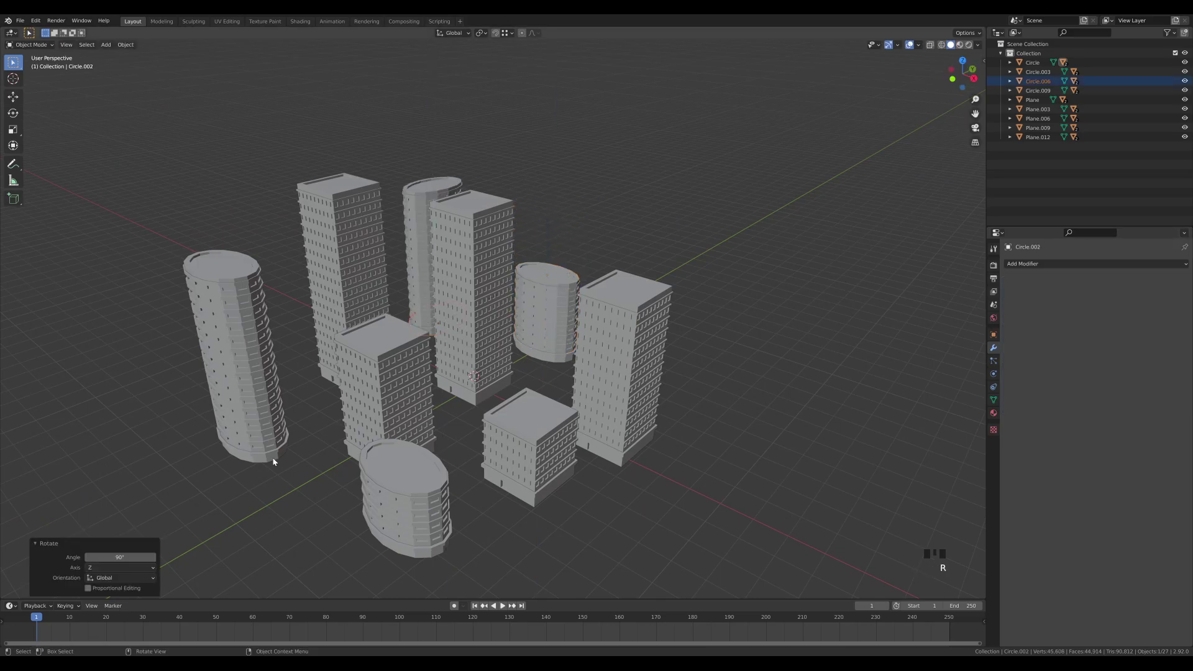
{"action": "left_click", "coordinate": [275, 458]}
{"action": "type", "text": "rz90"}
{"action": "key", "text": "Return"}
Reposition the far-left oval tower on the ground plane and shift it about -0.43 m along X
{"action": "middle_click_drag", "start_coordinate": [620, 323], "coordinate": [543, 332]}
{"action": "scroll", "coordinate": [595, 331], "scroll_direction": "down", "scroll_amount": 1}
{"action": "key", "text": "g"}
{"action": "key", "text": "shift+z"}
{"action": "left_click", "coordinate": [411, 352]}
{"action": "key", "text": "g"}
{"action": "key", "text": "x"}
{"action": "left_click", "coordinate": [568, 394]}
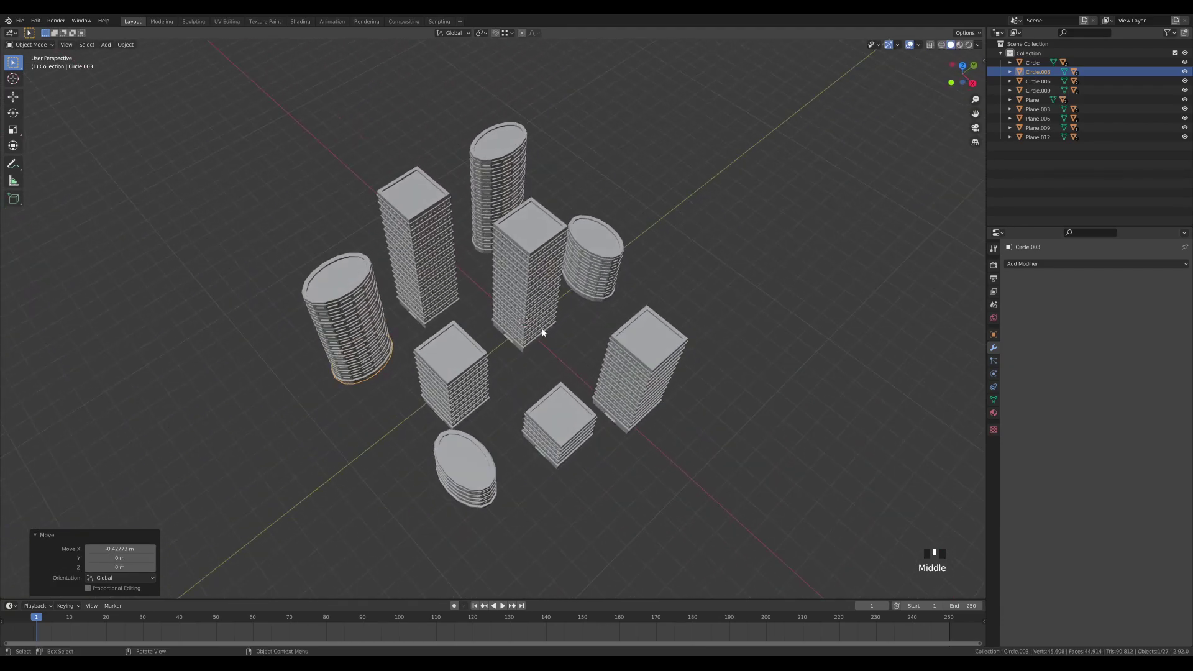
Move the low front rectangular building on the ground plane about 0.38 m in X and -0.32 m in Y
{"action": "left_click", "coordinate": [550, 464]}
{"action": "key", "text": "g"}
{"action": "key", "text": "shift+z"}
{"action": "left_click", "coordinate": [550, 482]}
Move the front oval tower about 0.92 m in X and 0.22 m in Y
{"action": "middle_click_drag", "start_coordinate": [745, 435], "coordinate": [314, 395]}
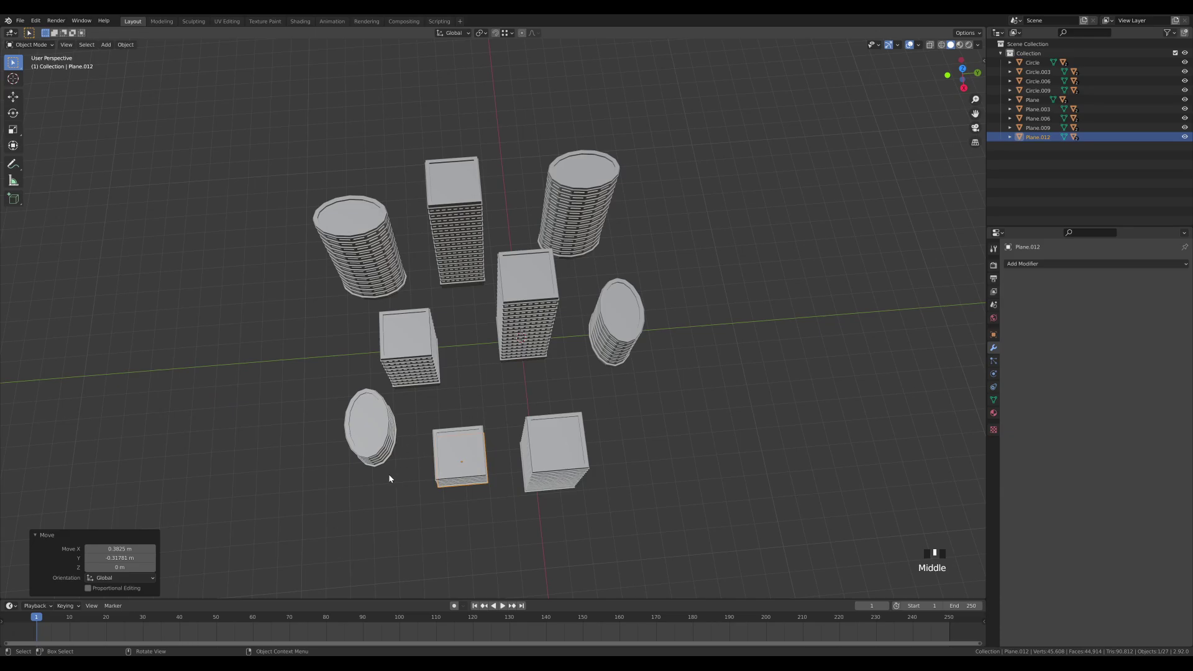
{"action": "middle_click_drag", "start_coordinate": [390, 479], "coordinate": [528, 461]}
{"action": "left_click", "coordinate": [453, 458]}
{"action": "key", "text": "g"}
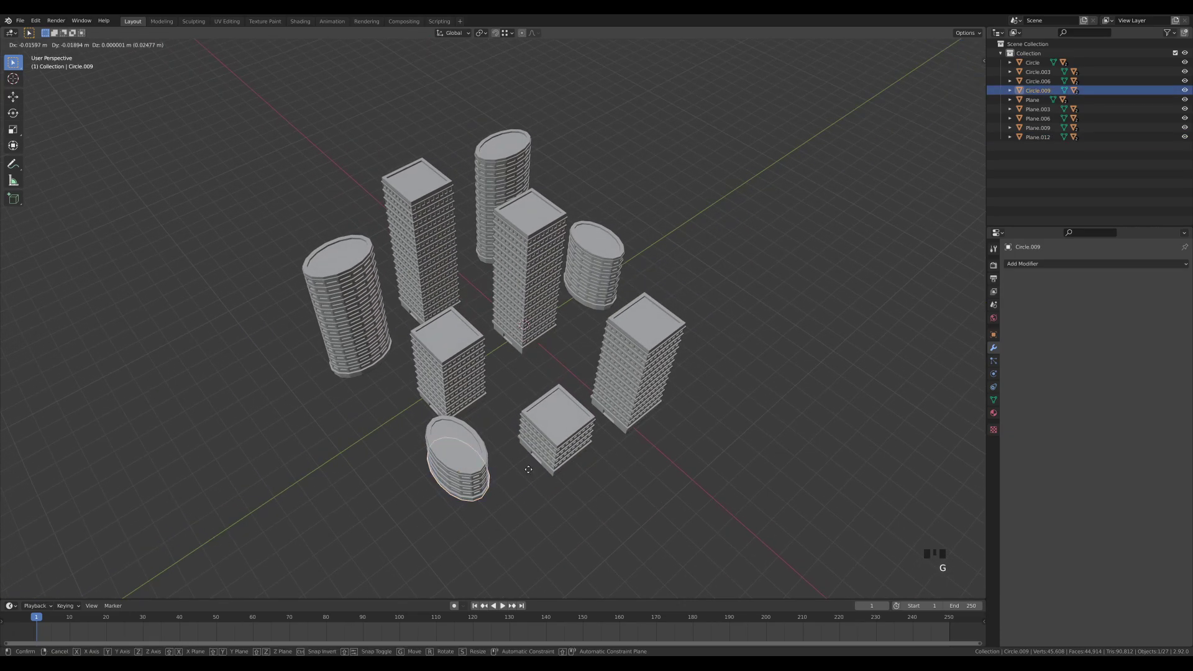
{"action": "left_click", "coordinate": [557, 493]}
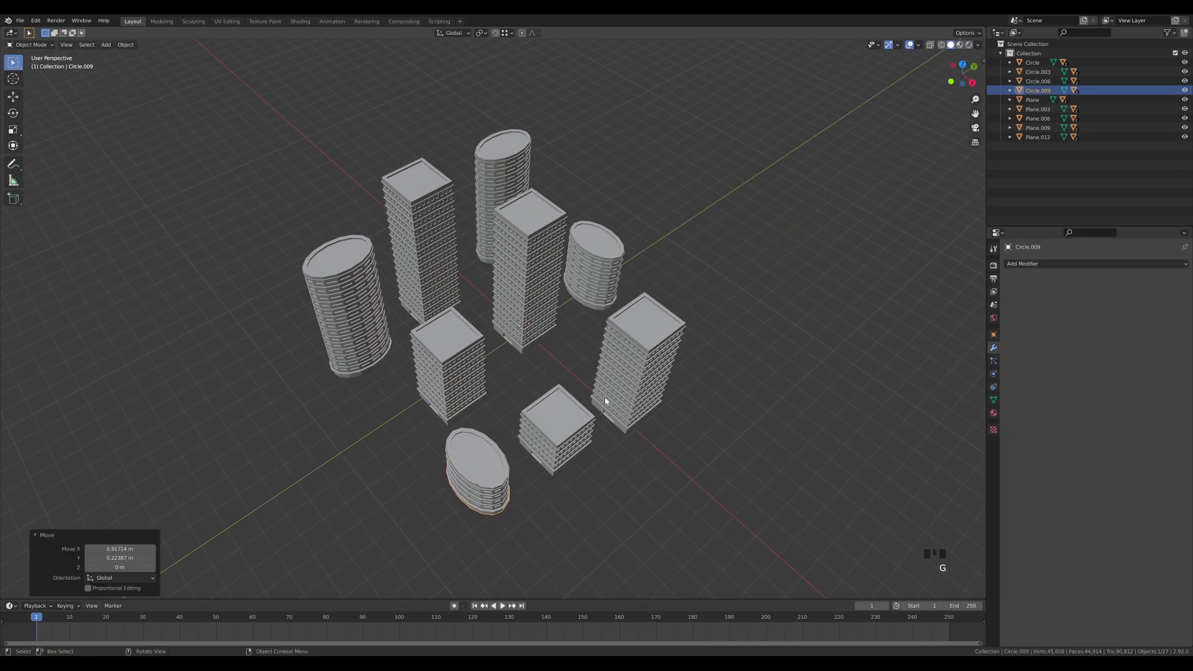
Switch the viewport to Material Preview shading to show the lit windows across the city
{"action": "middle_click_drag", "start_coordinate": [606, 400], "coordinate": [355, 350]}
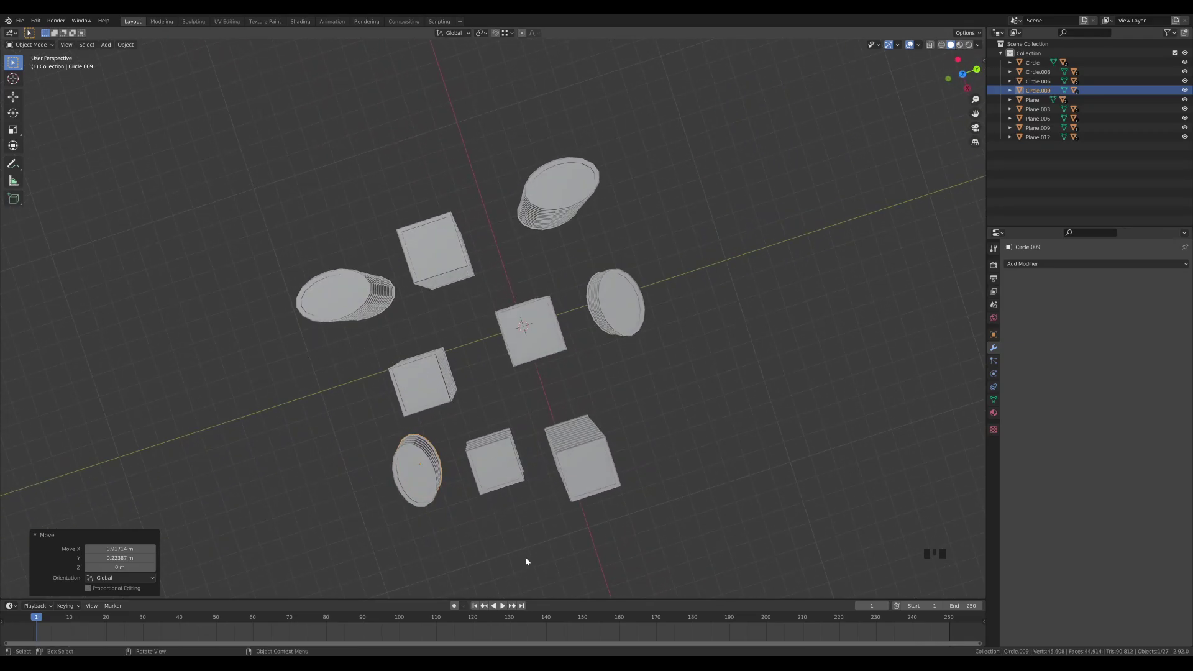
{"action": "middle_click_drag", "start_coordinate": [562, 462], "coordinate": [616, 352]}
{"action": "scroll", "coordinate": [598, 378], "scroll_direction": "up", "scroll_amount": 3}
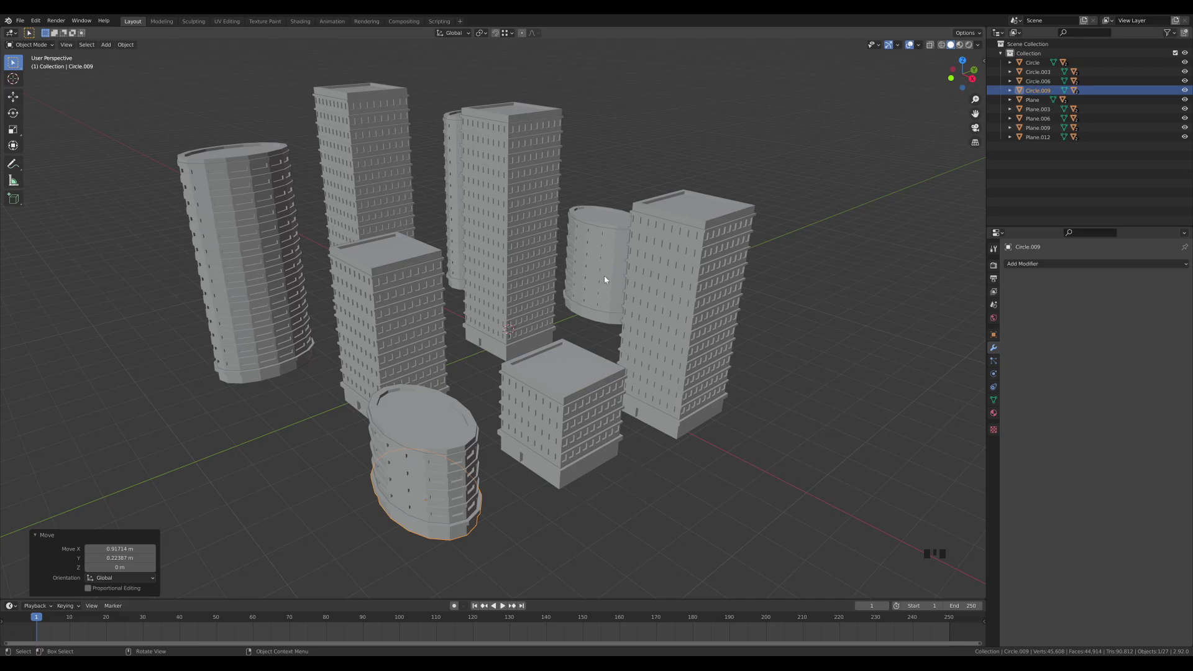
{"action": "key", "text": "z"}
{"action": "left_click", "coordinate": [597, 327]}
{"action": "scroll", "coordinate": [638, 352], "scroll_direction": "down", "scroll_amount": 3}
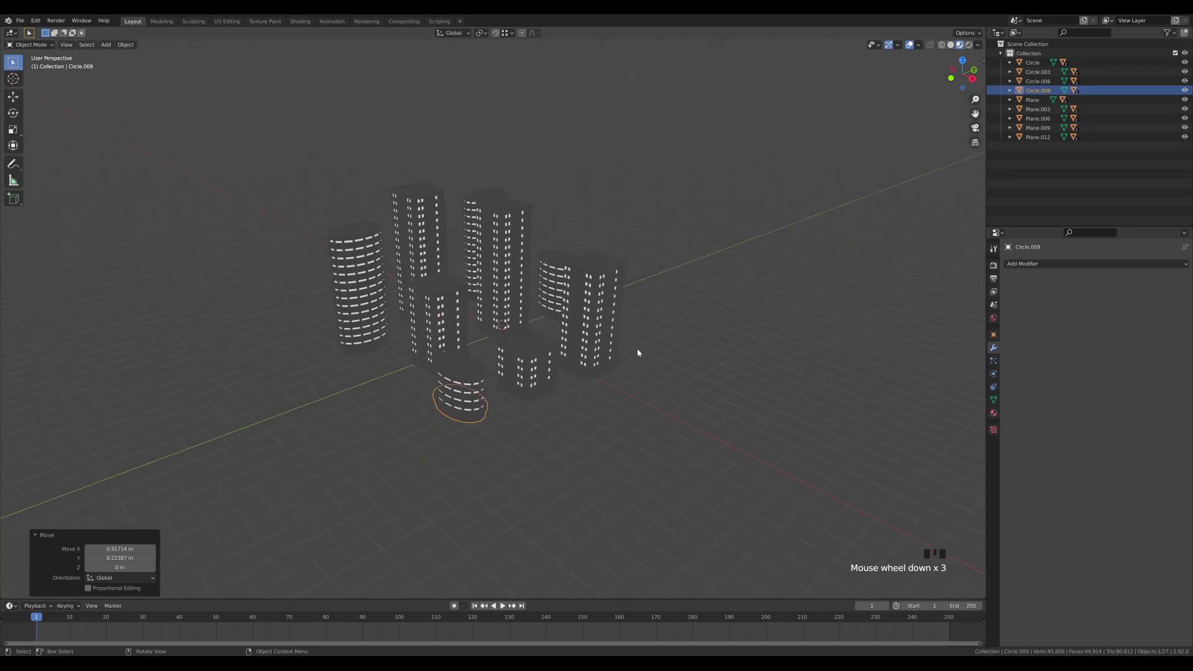
{"action": "scroll", "coordinate": [637, 352], "scroll_direction": "up", "scroll_amount": 4}
{"action": "scroll", "coordinate": [628, 357], "scroll_direction": "down", "scroll_amount": 1}
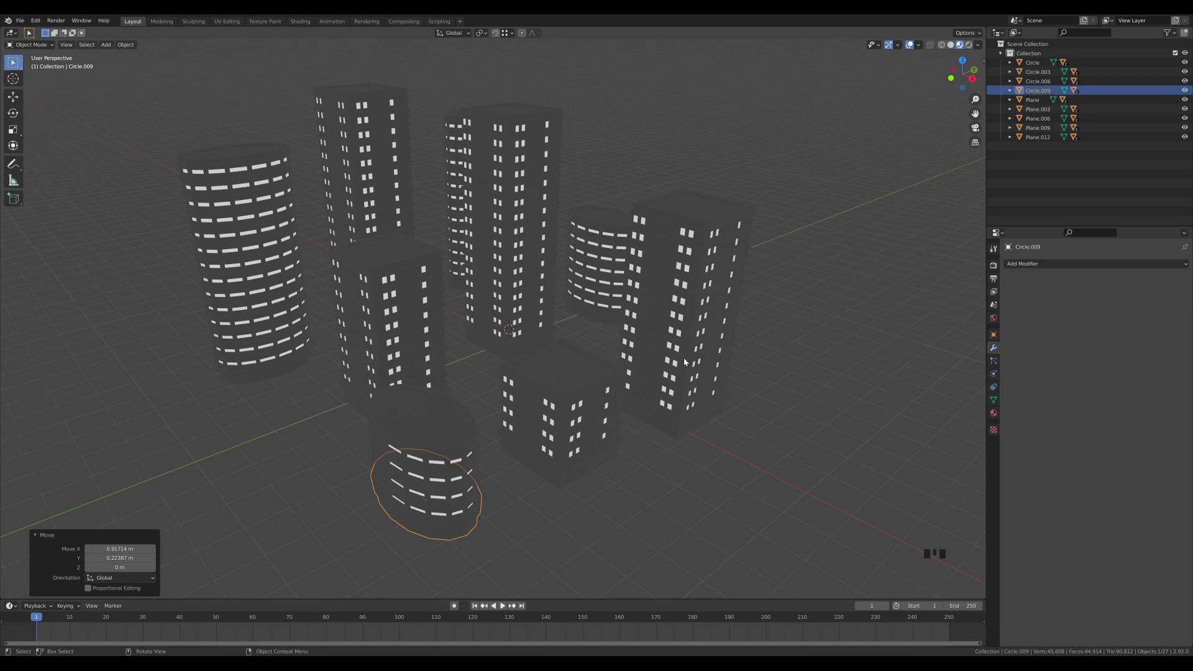
{"action": "middle_click_drag", "start_coordinate": [745, 305], "coordinate": [707, 302], "text": "shift"}
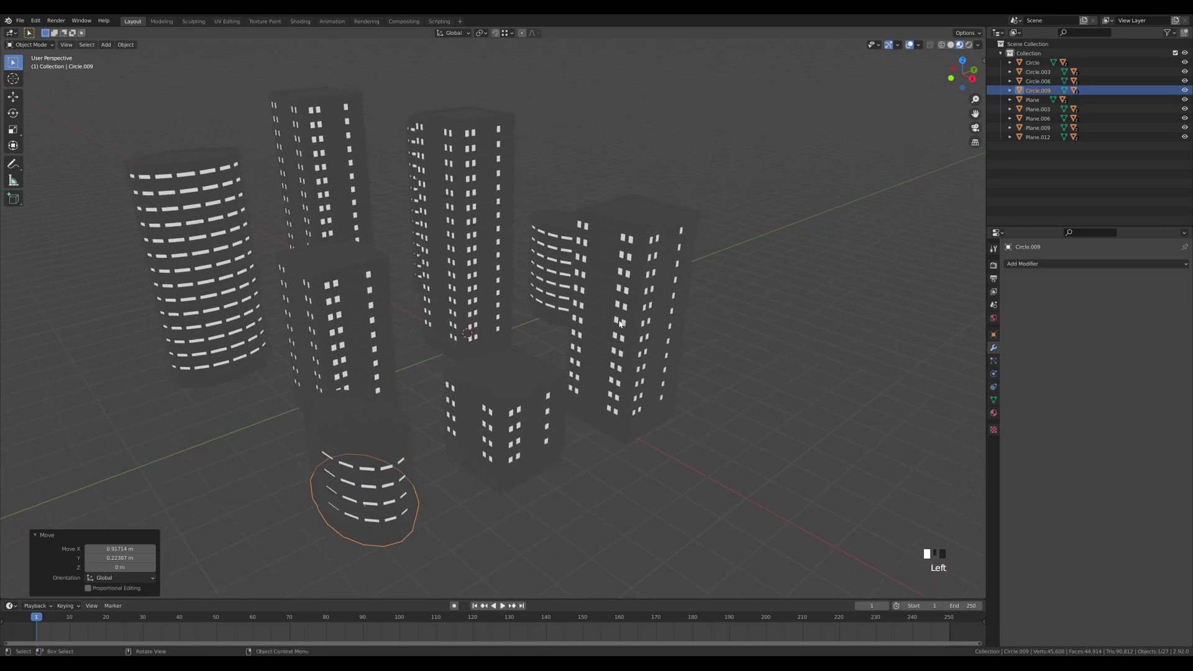
Make the front-right rectangular tower's floors single-user for Object & Data and apply their Array modifier
{"action": "left_click", "coordinate": [671, 348]}
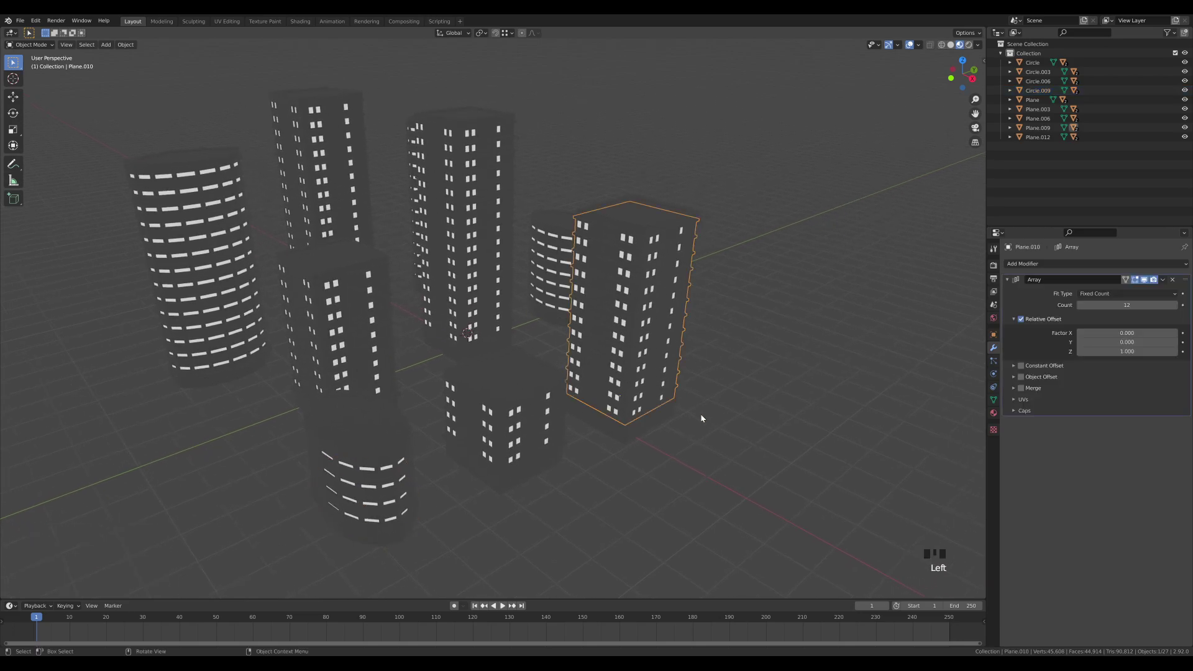
{"action": "left_click", "coordinate": [125, 45]}
{"action": "mouse_move", "coordinate": [180, 190]}
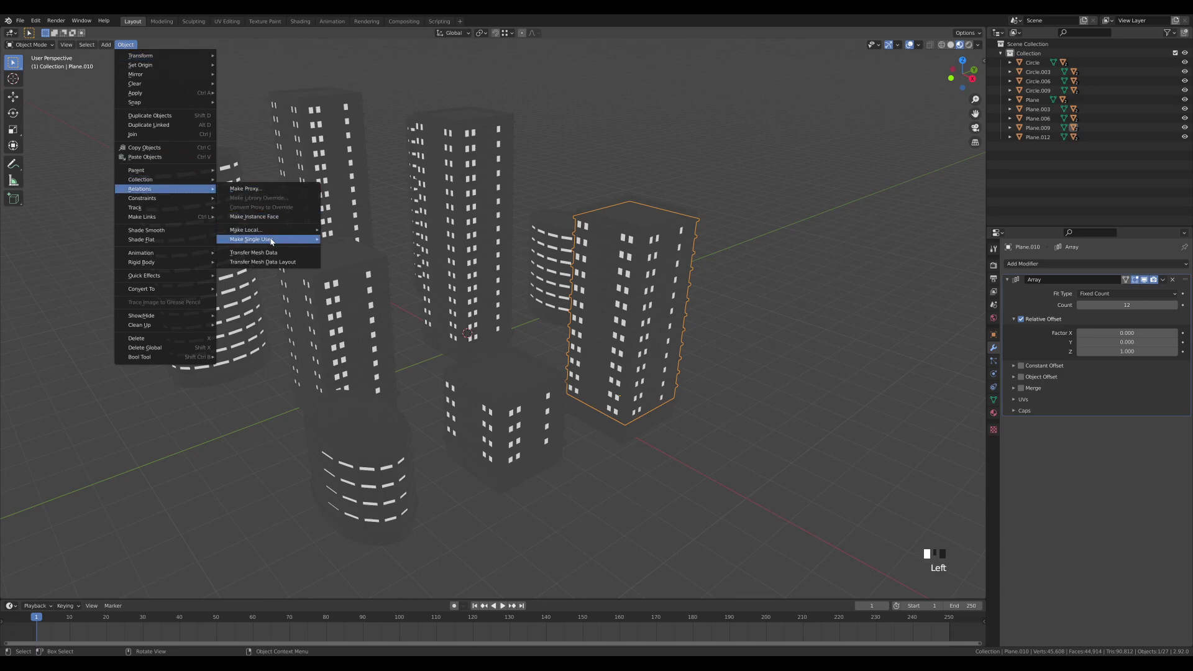
{"action": "mouse_move", "coordinate": [276, 240]}
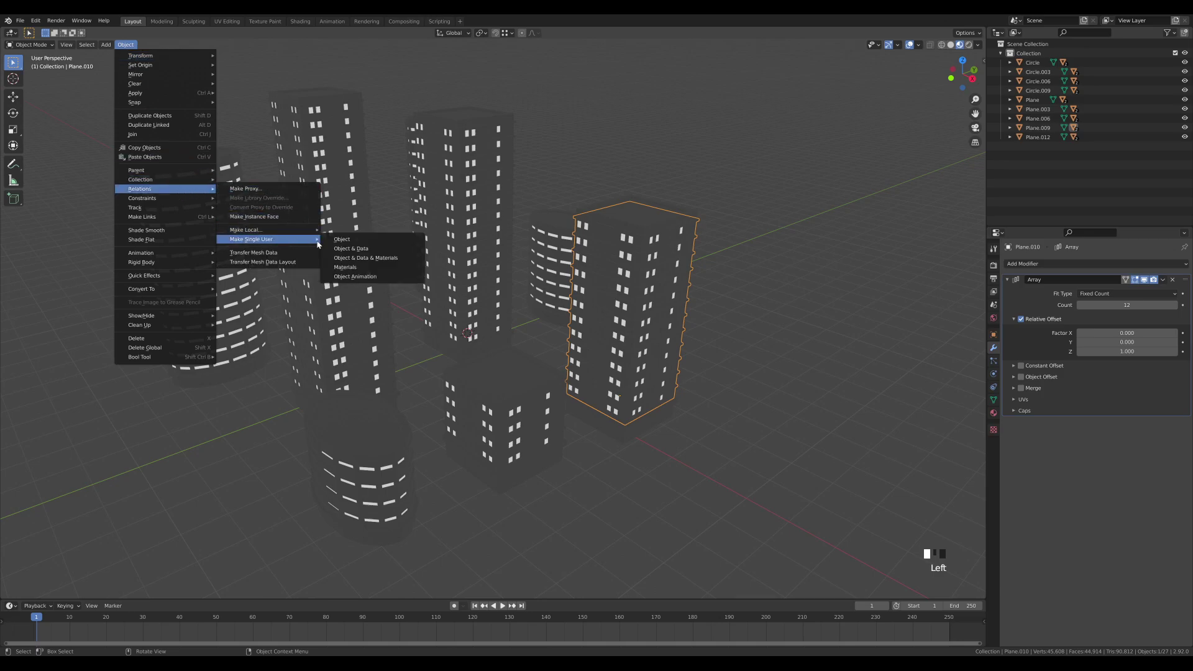
{"action": "left_click", "coordinate": [367, 249]}
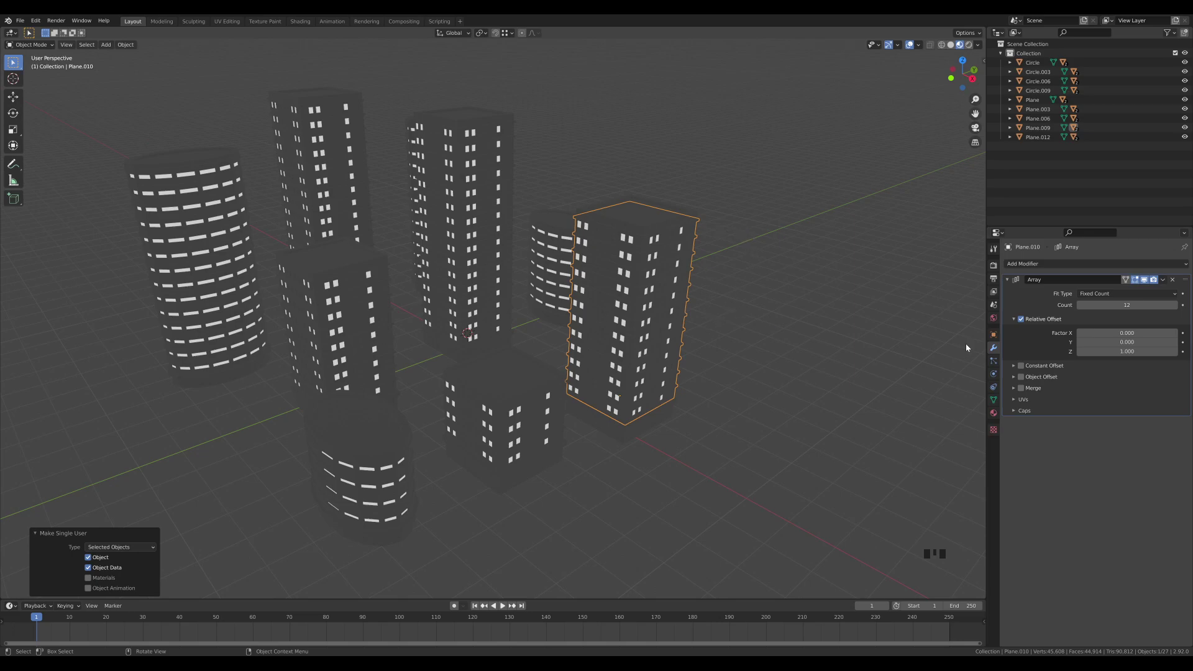
{"action": "left_click", "coordinate": [1041, 308]}
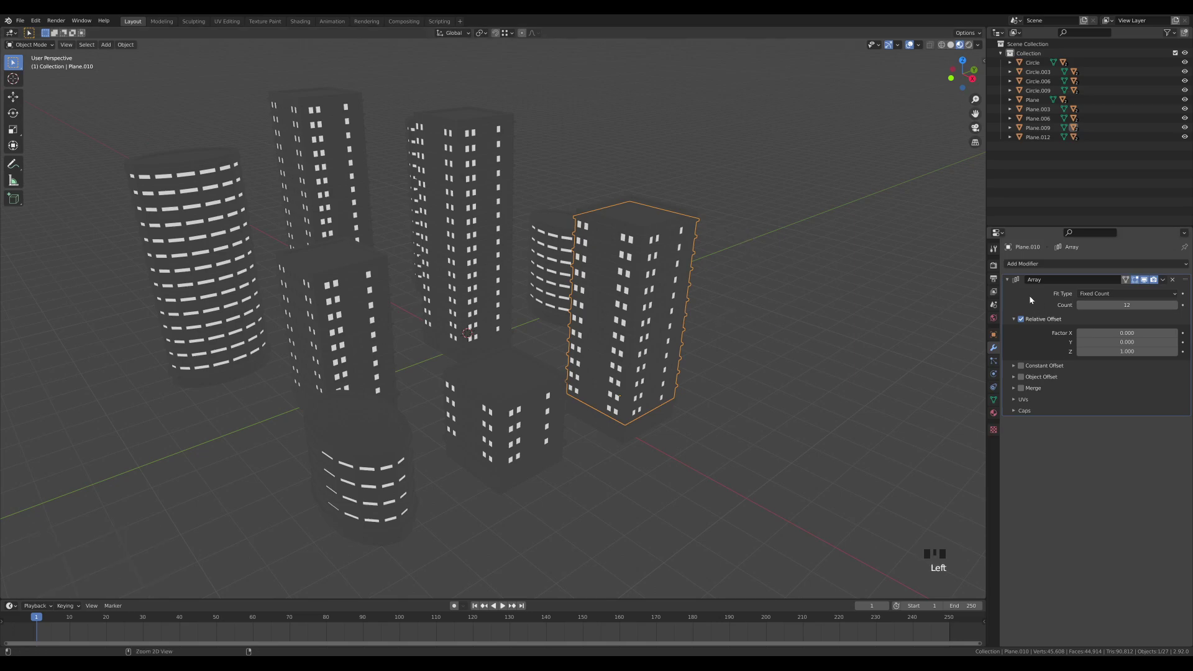
{"action": "key", "text": "ctrl+a"}
In the front-right tower's mesh, rotate the third, fourth, sixth, ninth and eleventh floors from the top 90° about Z
{"action": "key", "text": "Tab"}
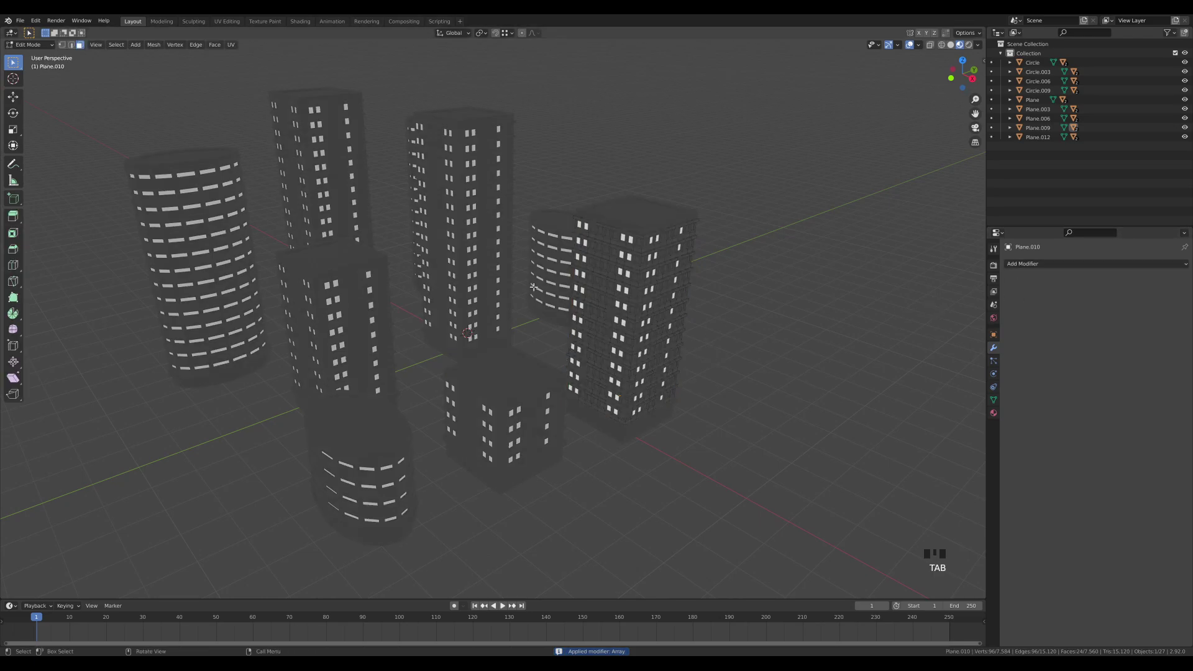
{"action": "middle_click_drag", "start_coordinate": [774, 299], "coordinate": [640, 310], "text": "shift"}
{"action": "scroll", "coordinate": [640, 310], "scroll_direction": "up", "scroll_amount": 4}
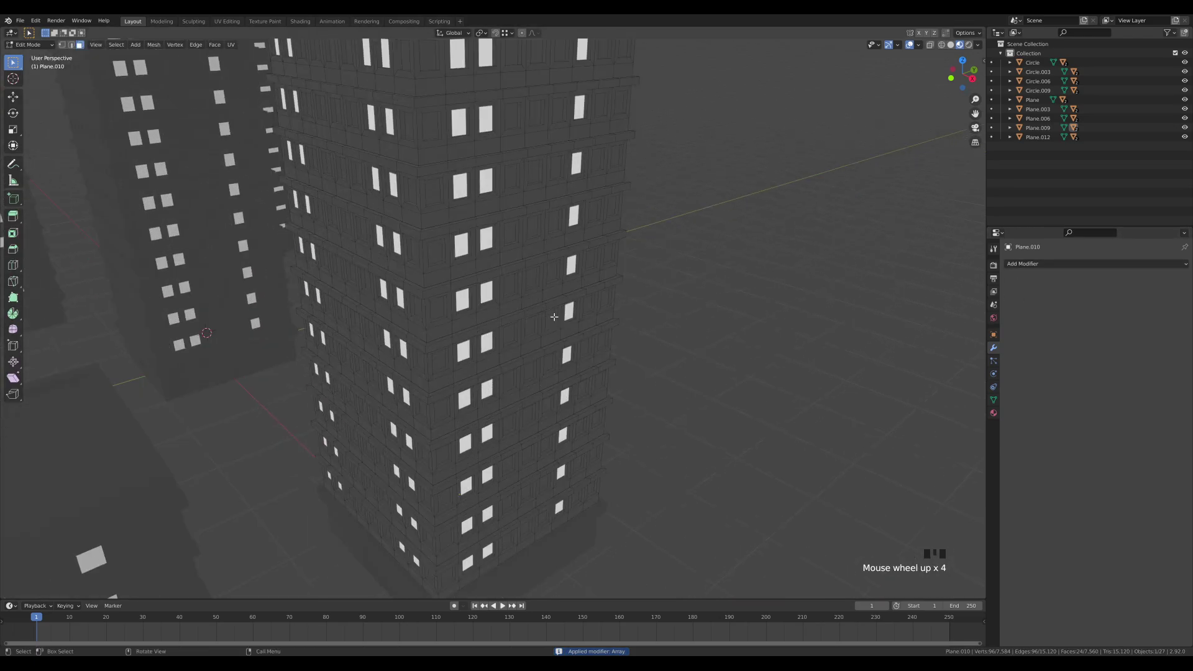
{"action": "middle_click_drag", "start_coordinate": [557, 314], "coordinate": [597, 300], "text": "shift"}
{"action": "scroll", "coordinate": [606, 286], "scroll_direction": "down", "scroll_amount": 1}
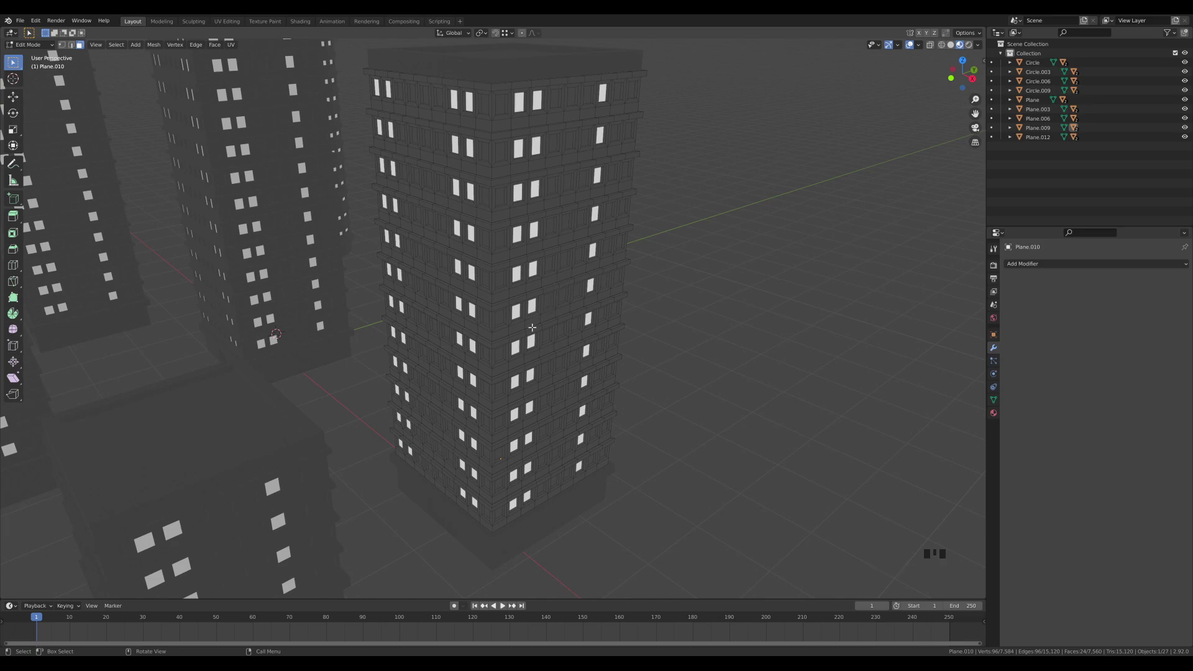
{"action": "key", "text": "l"}
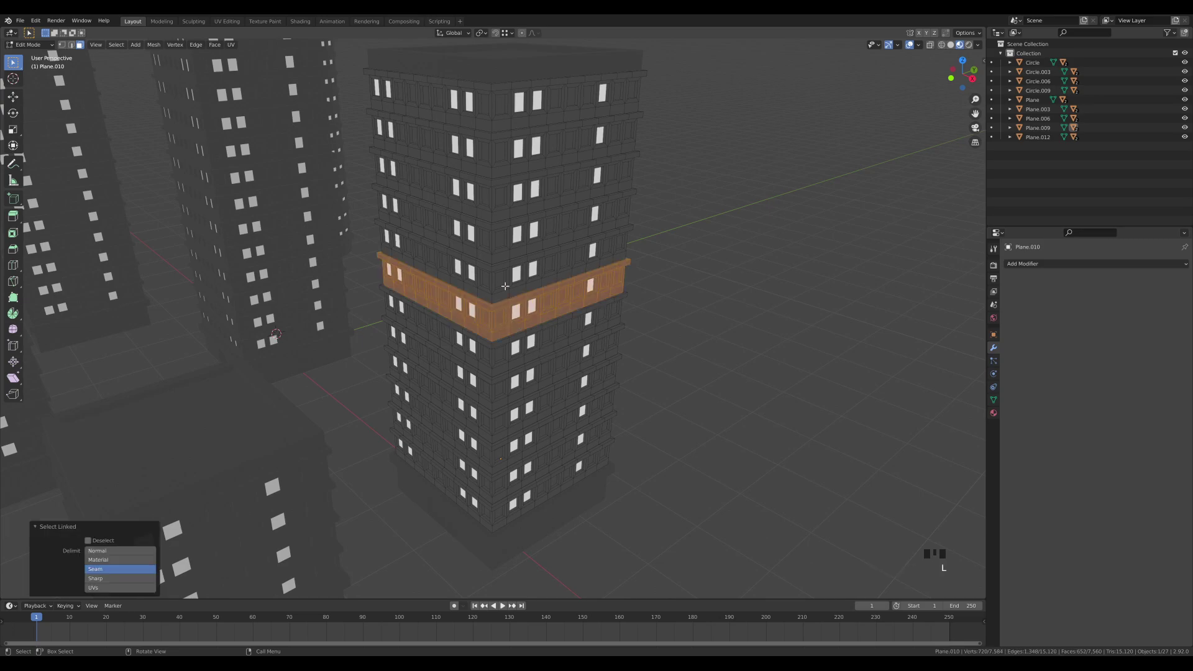
{"action": "key", "text": "l"}
{"action": "key", "text": "l"}
{"action": "key", "text": "l"}
{"action": "key", "text": "l"}
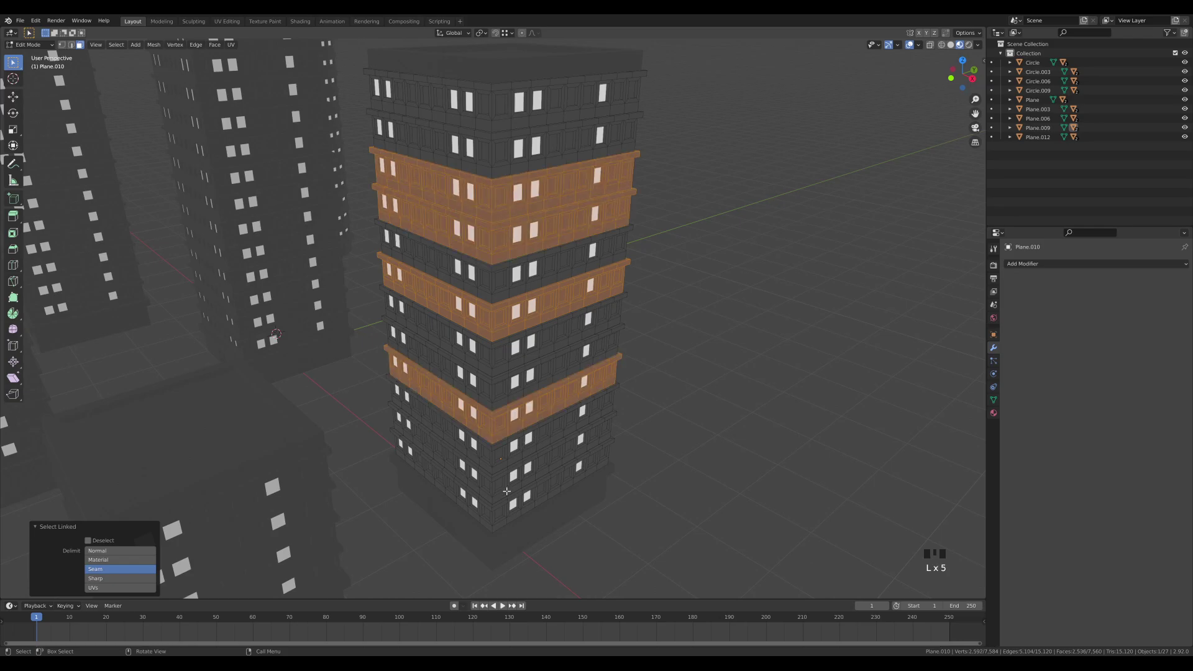
{"action": "key", "text": "l"}
{"action": "scroll", "coordinate": [667, 277], "scroll_direction": "down", "scroll_amount": 2}
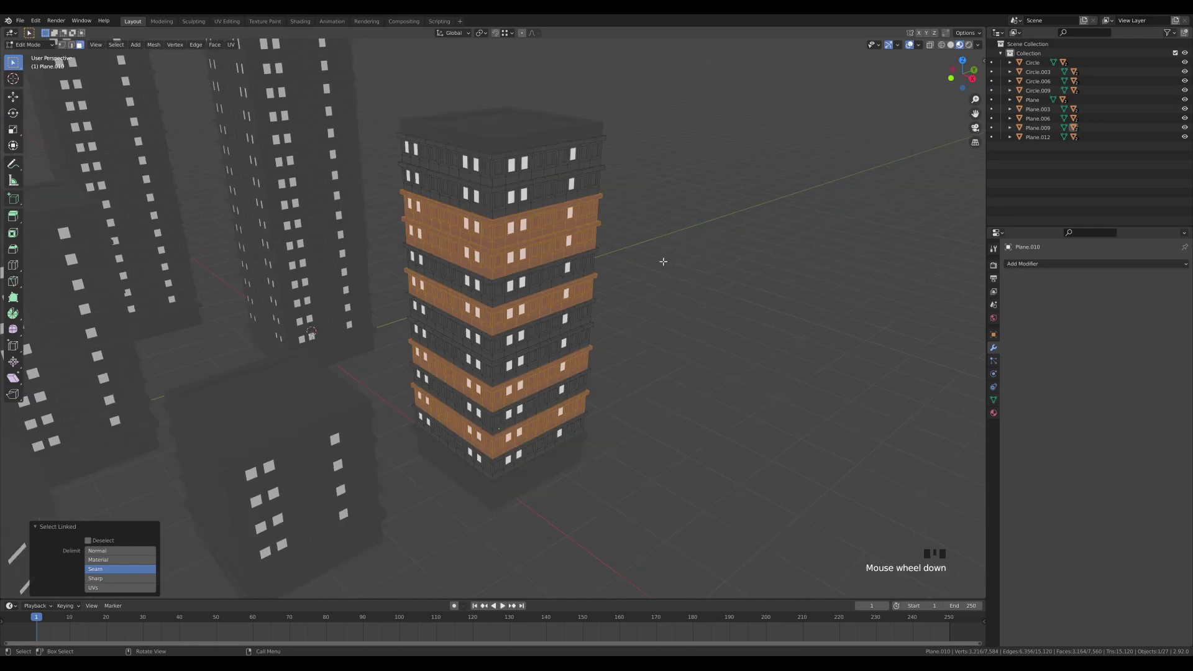
{"action": "key", "text": "r"}
{"action": "type", "text": "rz90"}
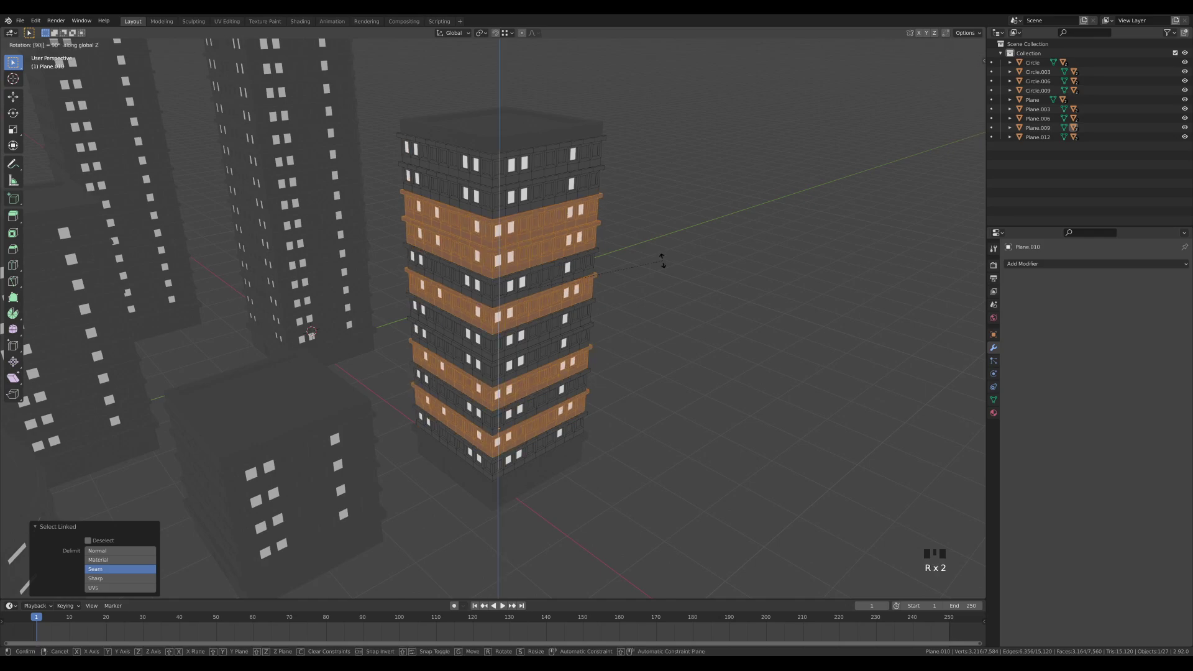
{"action": "key", "text": "Return"}
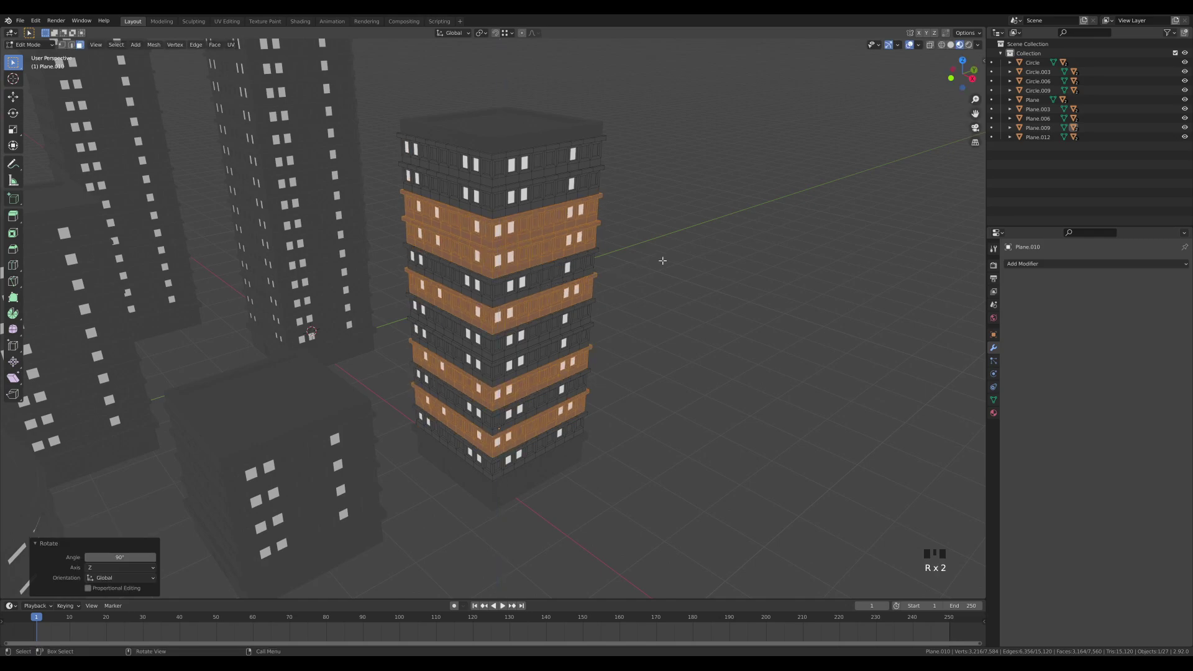
In the front-right tower's mesh, rotate the first, third, fifth, seventh and tenth floors from the top 180° about Z
{"action": "left_click", "coordinate": [528, 341]}
{"action": "key", "text": "l"}
{"action": "key", "text": "l"}
{"action": "key", "text": "l"}
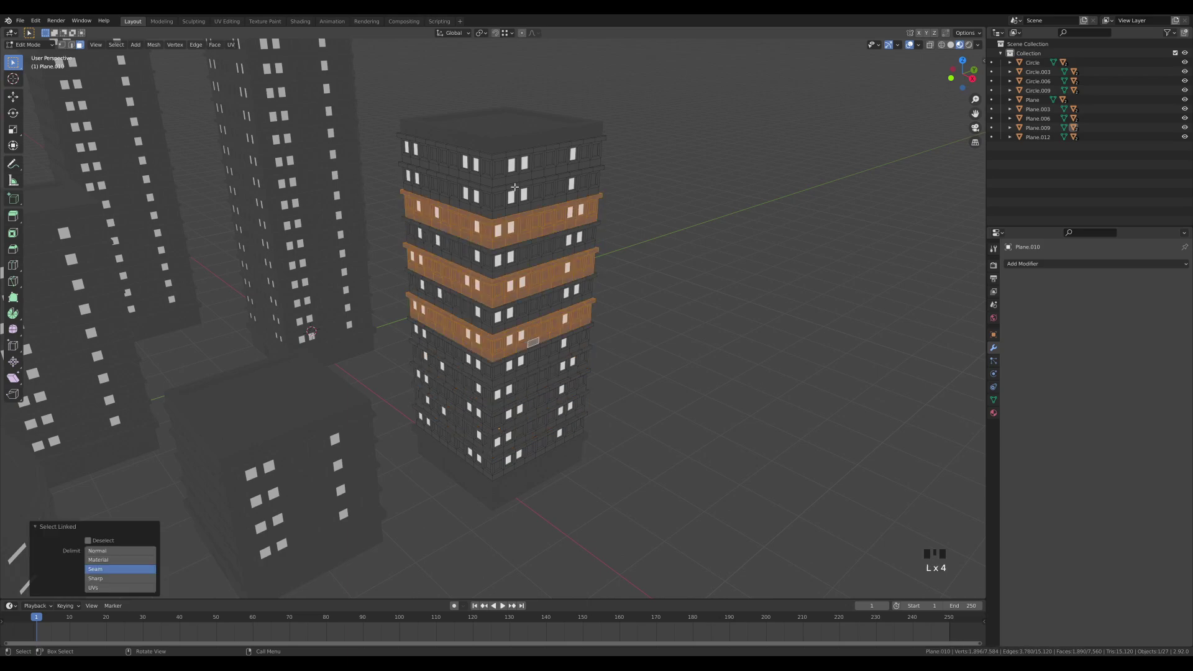
{"action": "key", "text": "l"}
{"action": "type", "text": "lrz"}
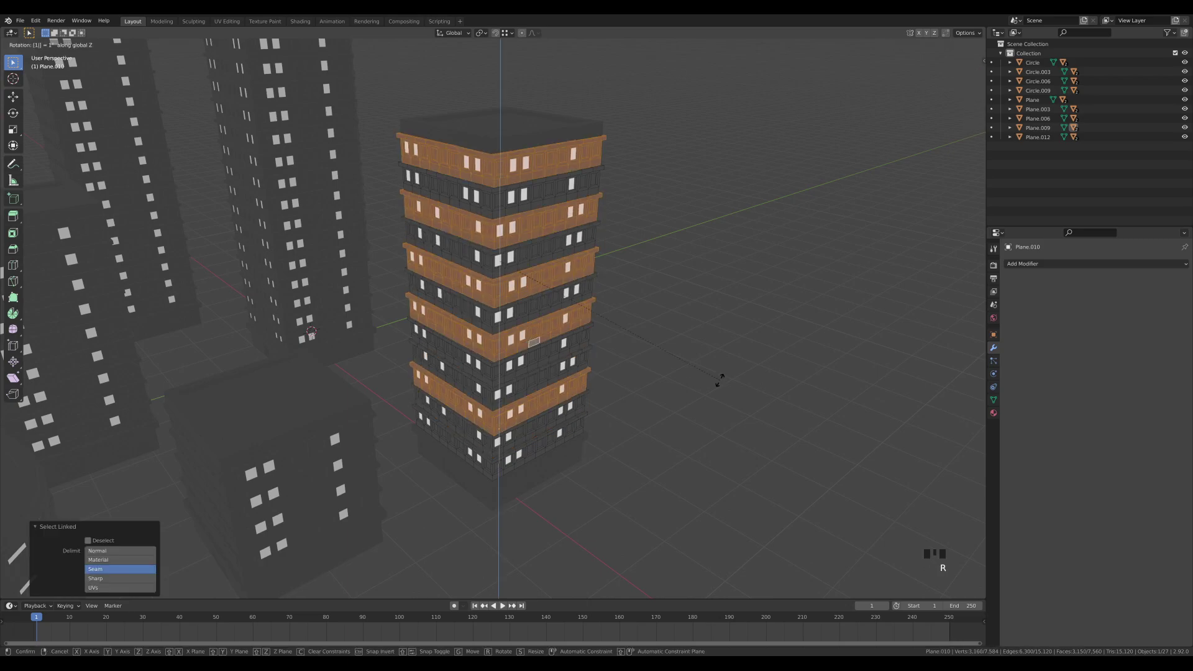
{"action": "type", "text": "180"}
{"action": "key", "text": "Return"}
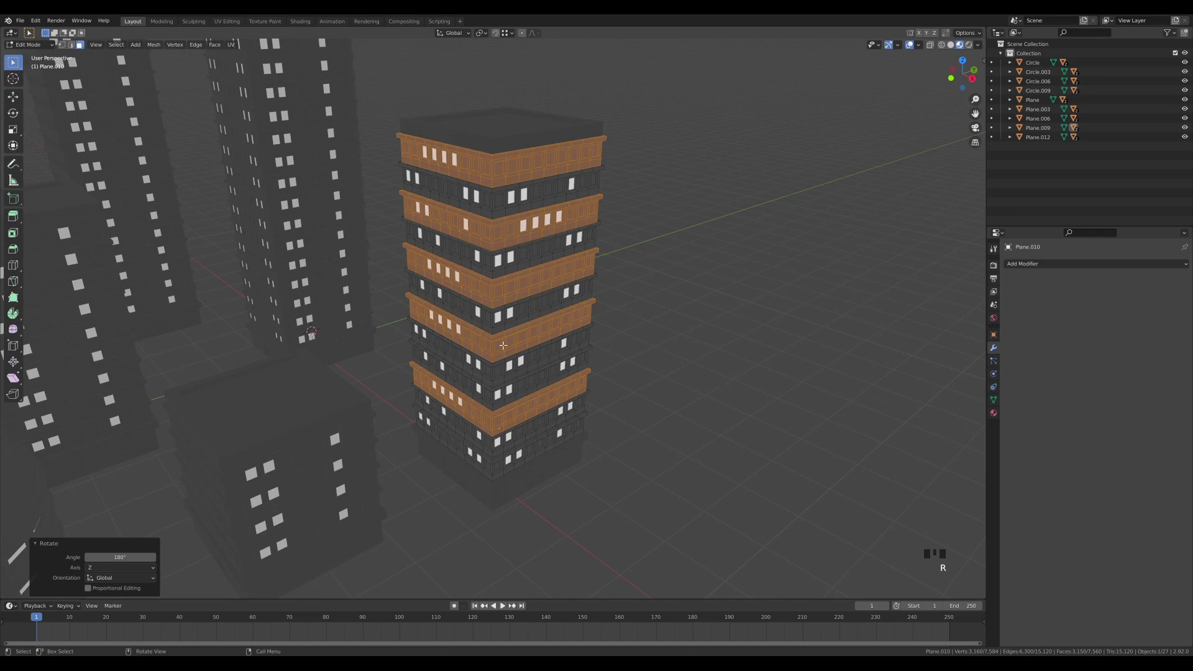
Rotate the second, fourth, sixth, ninth and twelfth floors from the top of the same tower 270° about Z
{"action": "left_click", "coordinate": [513, 453]}
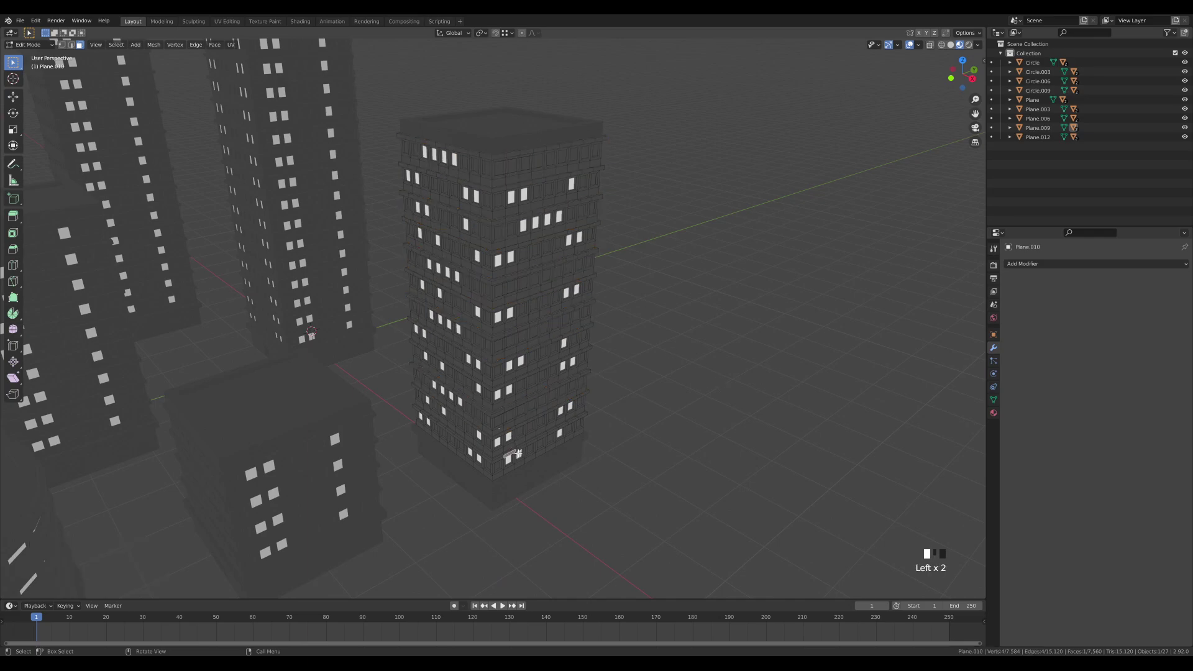
{"action": "key", "text": "l"}
{"action": "key", "text": "l"}
{"action": "key", "text": "l"}
{"action": "key", "text": "l"}
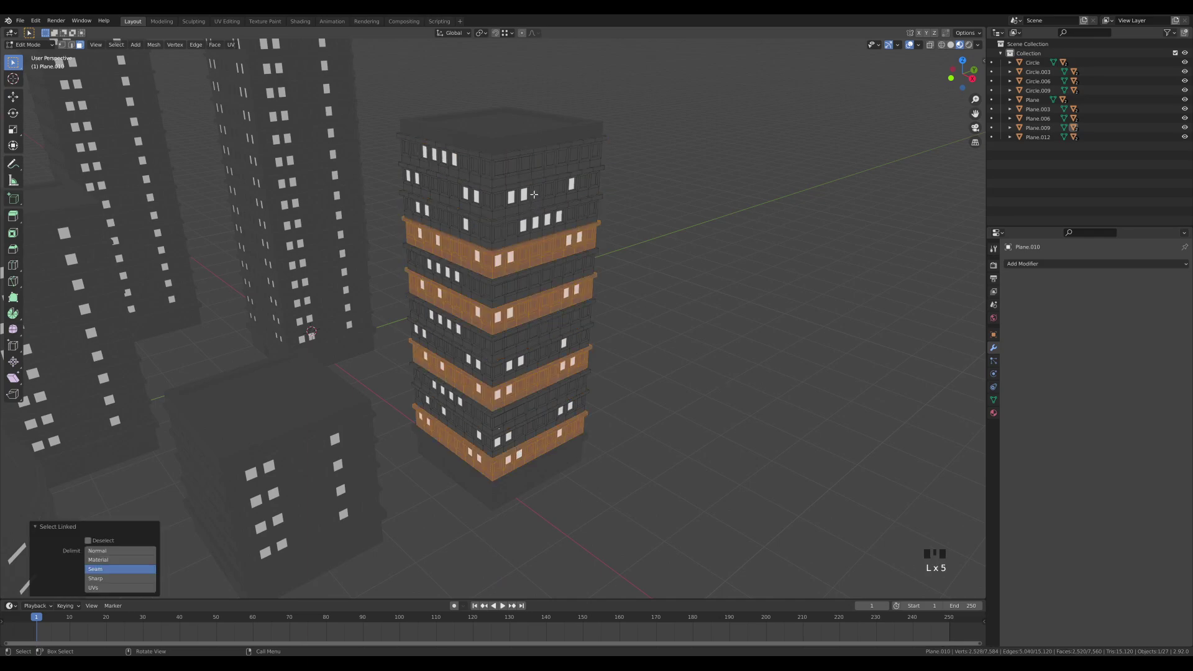
{"action": "key", "text": "l"}
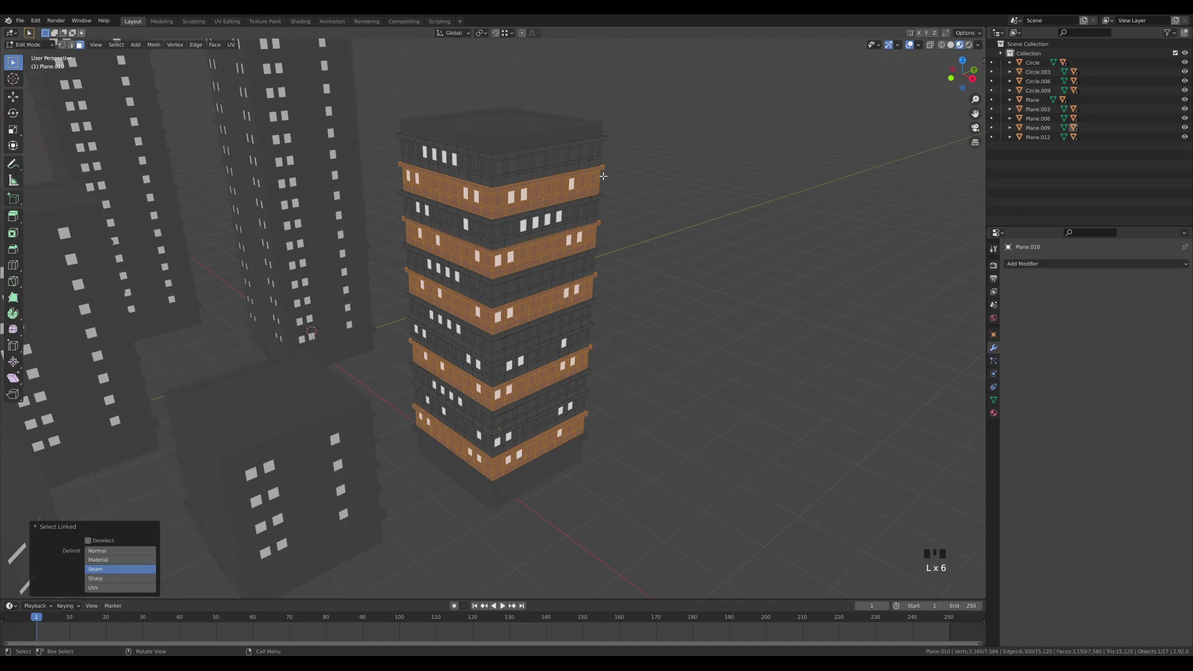
{"action": "type", "text": "rz270"}
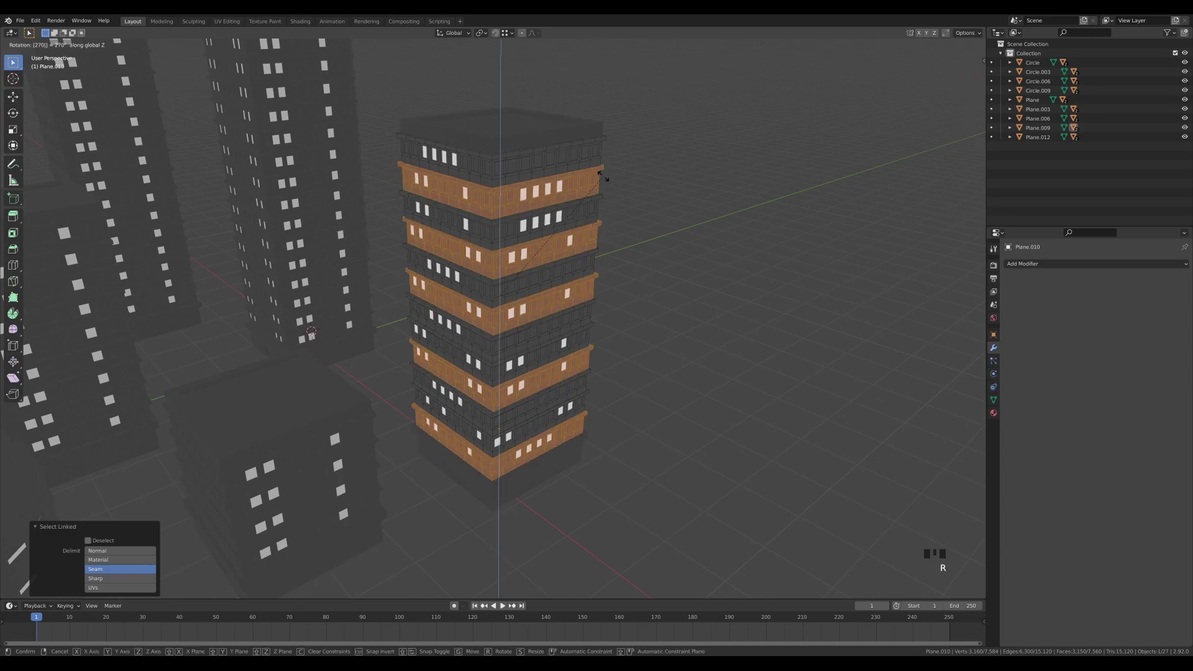
{"action": "key", "text": "Return"}
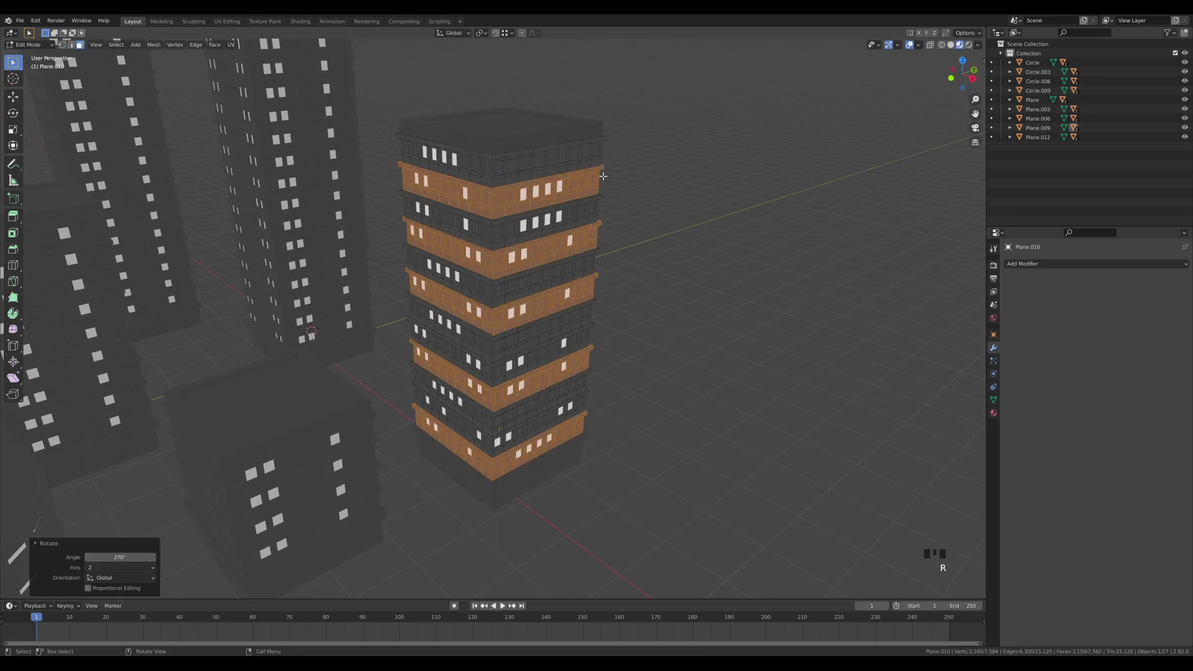
{"action": "left_click", "coordinate": [541, 193]}
Make the front-left rectangular tower single-user for Object & Data and apply its Array modifier
{"action": "scroll", "coordinate": [594, 255], "scroll_direction": "down", "scroll_amount": 6}
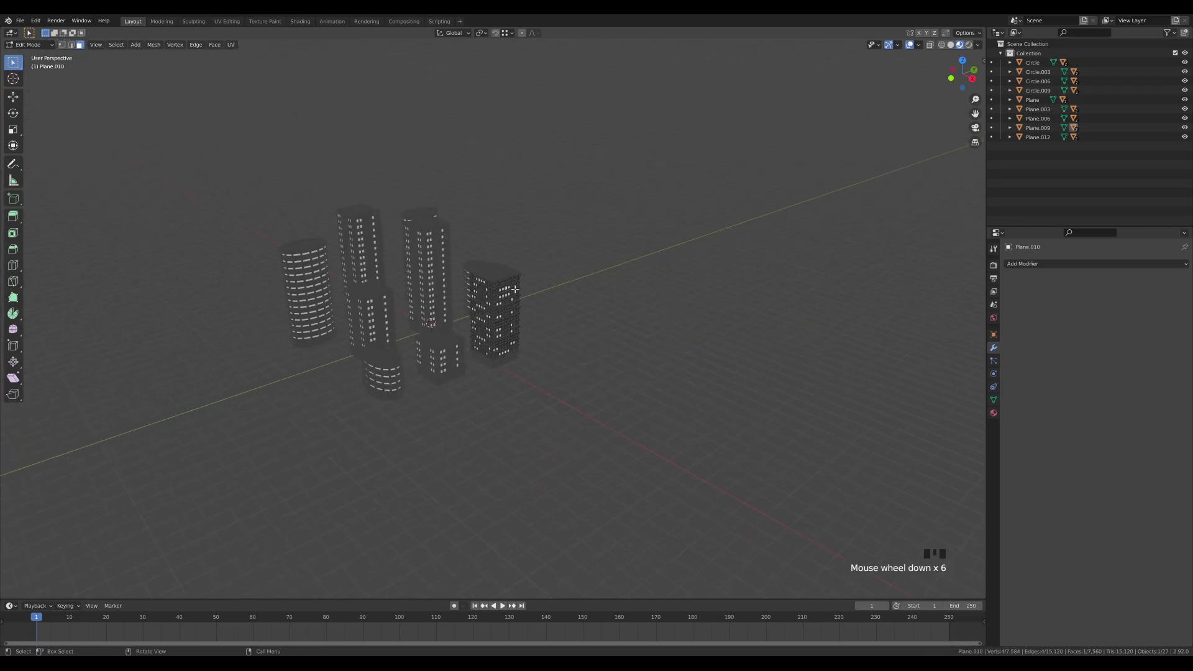
{"action": "scroll", "coordinate": [525, 305], "scroll_direction": "up", "scroll_amount": 8}
{"action": "middle_click_drag", "start_coordinate": [526, 305], "coordinate": [606, 267]}
{"action": "scroll", "coordinate": [606, 267], "scroll_direction": "down", "scroll_amount": 1}
{"action": "middle_click_drag", "start_coordinate": [606, 311], "coordinate": [652, 297], "text": "shift"}
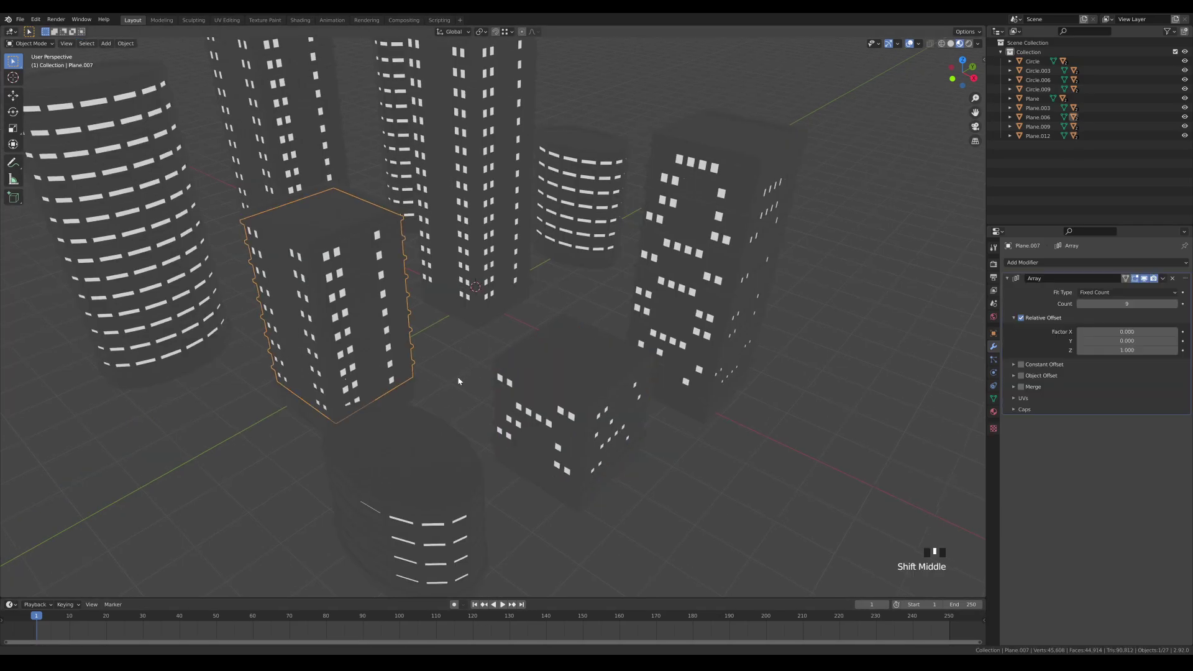
{"action": "key", "text": "ctrl+a"}
{"action": "left_click", "coordinate": [479, 346]}
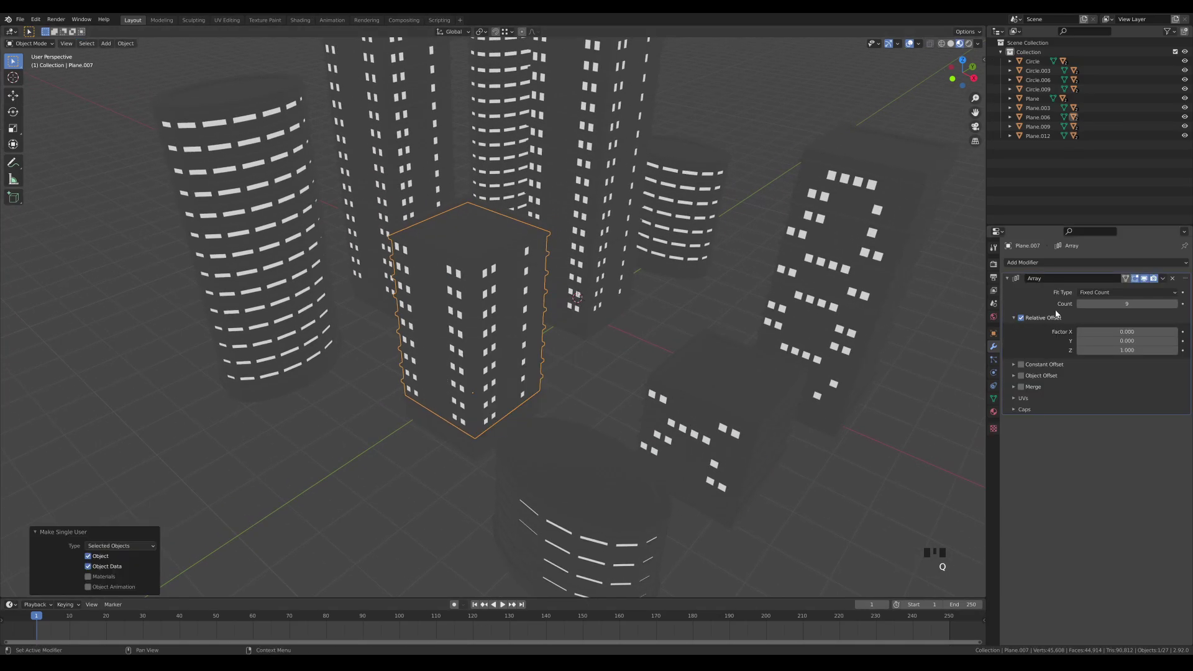
In the front-left tower's mesh, rotate two sets of four floors about Z, turning the second, fourth, seventh and ninth from the top 270°
{"action": "key", "text": "Tab"}
{"action": "key", "text": "l"}
{"action": "key", "text": "l"}
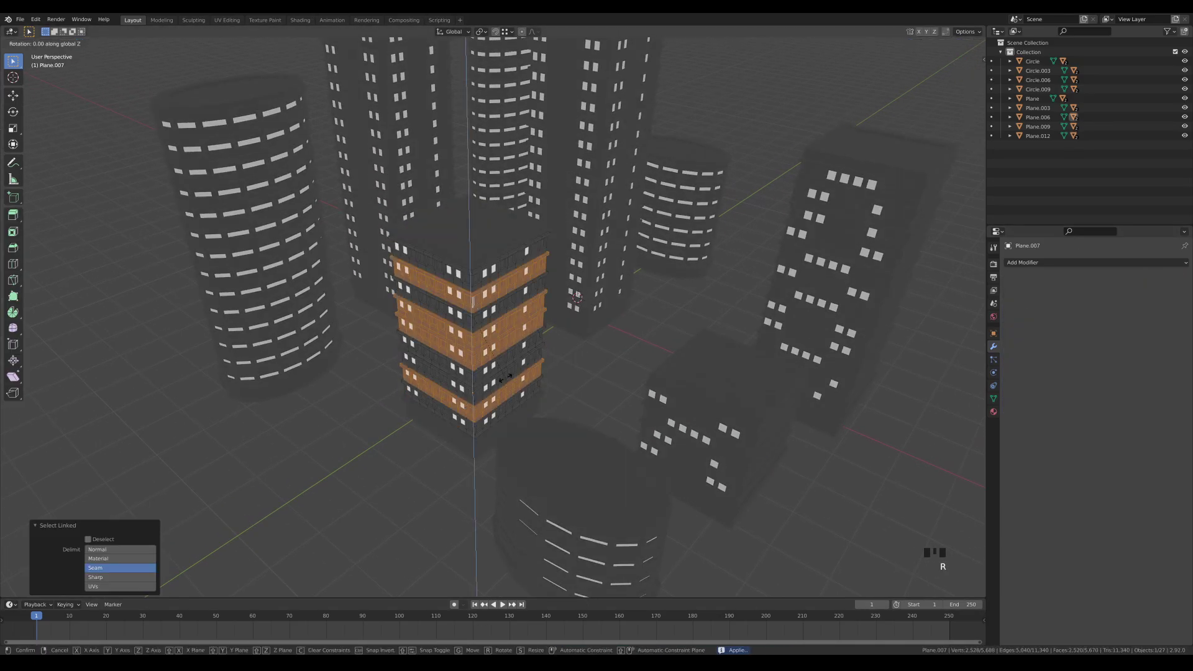
{"action": "key", "text": "l"}
{"action": "key", "text": "l"}
{"action": "key", "text": "l"}
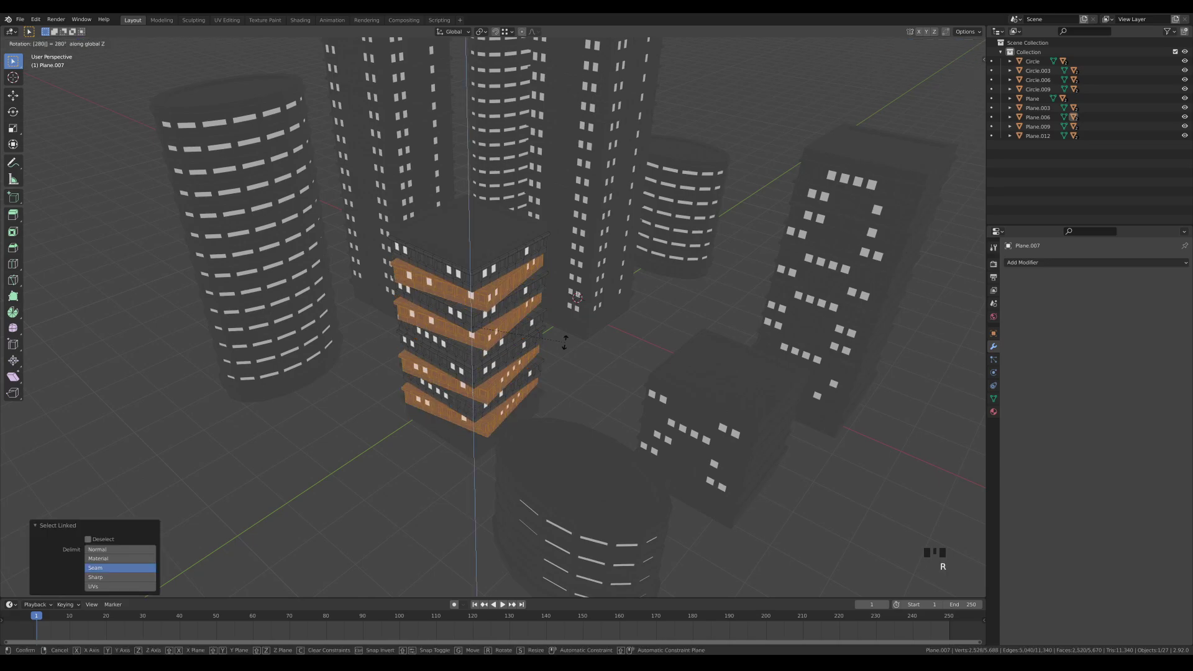
{"action": "type", "text": "rz270"}
{"action": "key", "text": "Return"}
Make the tall central rectangular tower single-user for Object & Data and apply its Array modifier
{"action": "scroll", "coordinate": [565, 343], "scroll_direction": "down", "scroll_amount": 2}
{"action": "middle_click_drag", "start_coordinate": [565, 343], "coordinate": [491, 397], "text": "shift"}
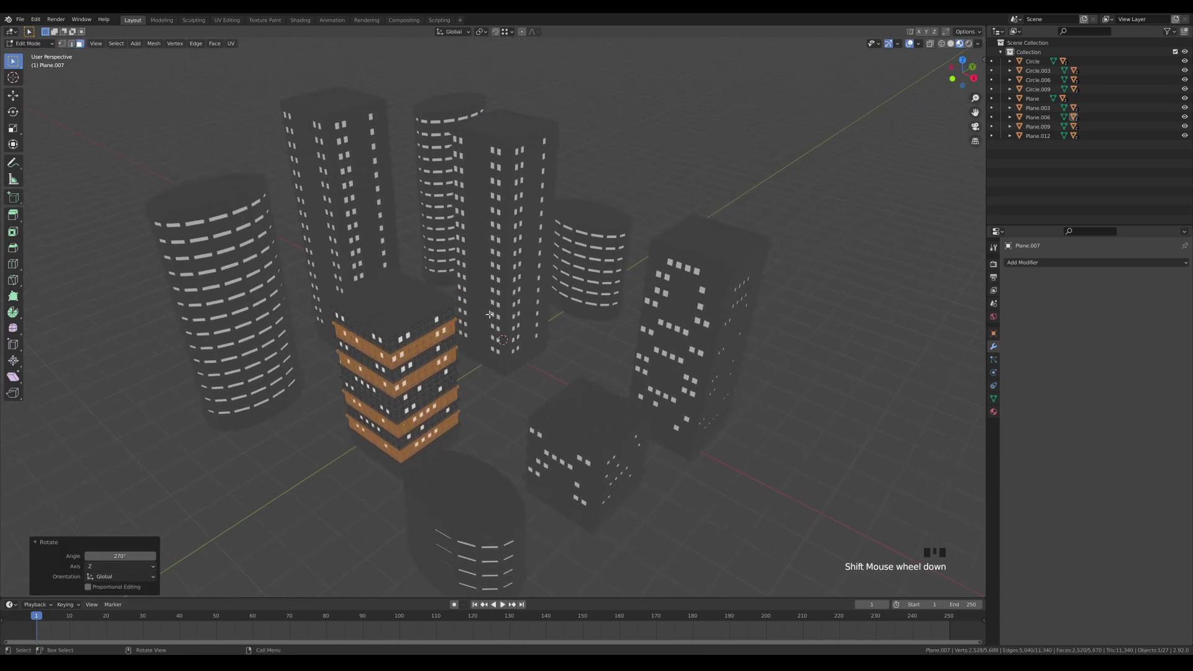
{"action": "key", "text": "Tab"}
{"action": "left_click", "coordinate": [511, 306]}
{"action": "key", "text": "q"}
{"action": "left_click", "coordinate": [555, 279]}
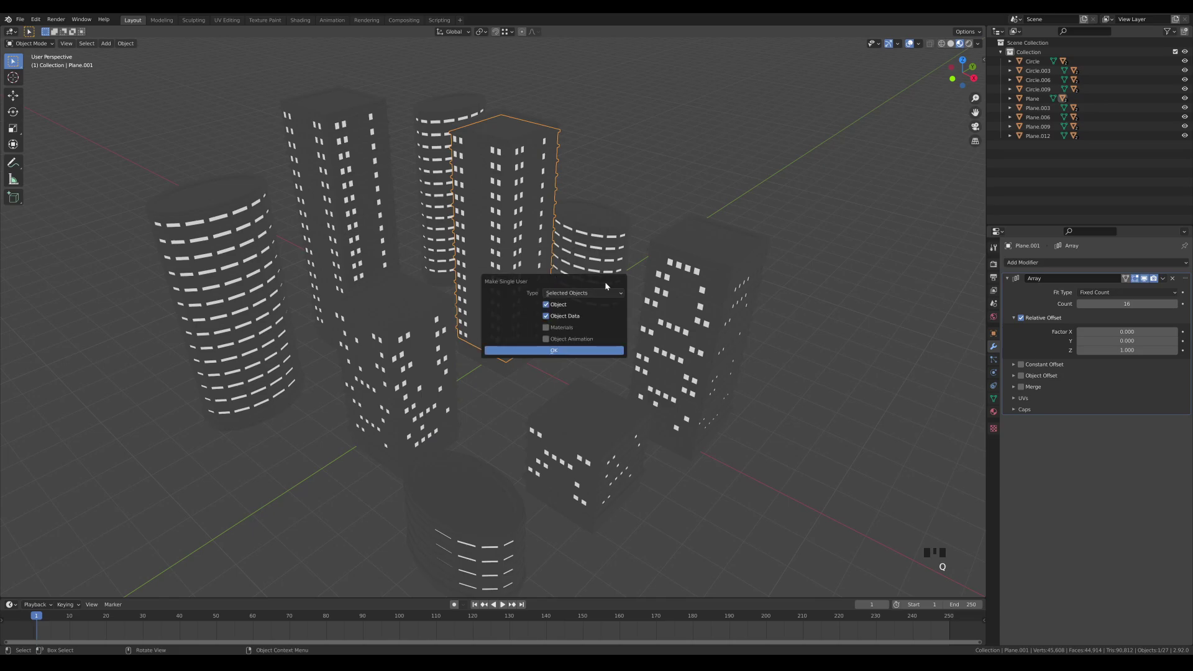
{"action": "left_click", "coordinate": [554, 349]}
{"action": "key", "text": "ctrl+a"}
In the central tower's mesh, select six floors spread over its height and rotate them 90° about Z
{"action": "key", "text": "Tab"}
{"action": "key", "text": "l"}
{"action": "key", "text": "l"}
{"action": "key", "text": "l"}
{"action": "key", "text": "l"}
{"action": "key", "text": "l"}
{"action": "key", "text": "l"}
{"action": "key", "text": "l"}
{"action": "type", "text": "lrz"}
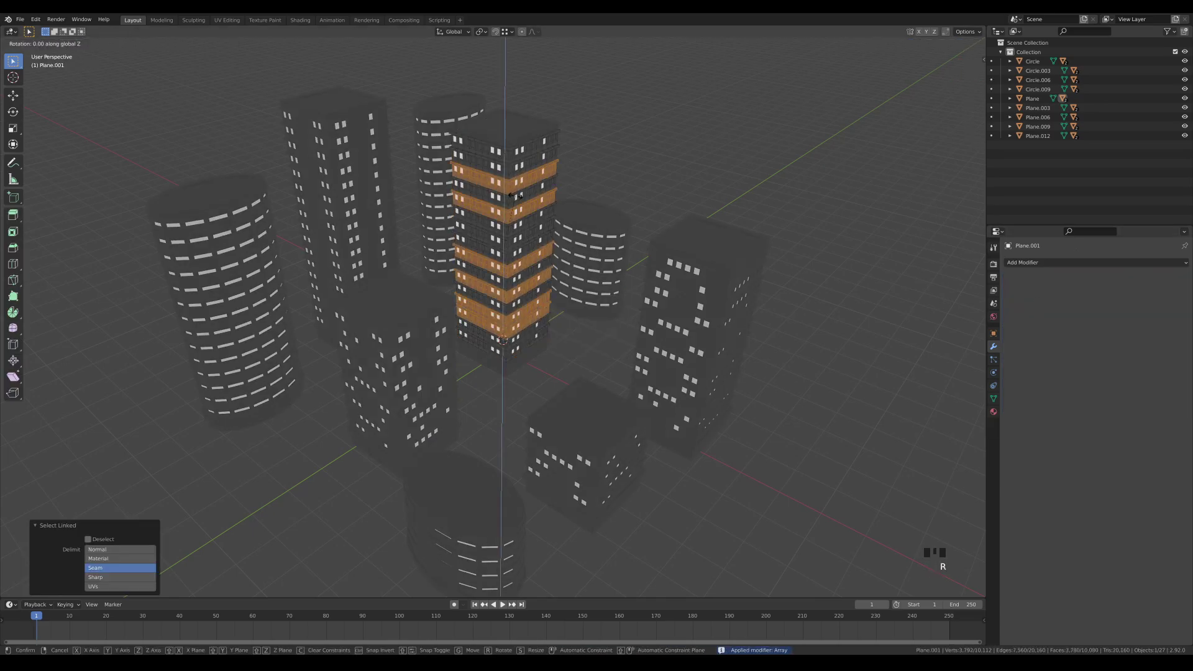
{"action": "type", "text": "90"}
{"action": "key", "text": "Return"}
Select a different set of four spaced floors in the central tower and rotate them 90° about Z
{"action": "key", "text": "alt+a"}
{"action": "key", "text": "l"}
{"action": "key", "text": "l"}
{"action": "key", "text": "l"}
{"action": "key", "text": "l"}
{"action": "type", "text": "r90"}
{"action": "key", "text": "Return"}
{"action": "key", "text": "ctrl+z"}
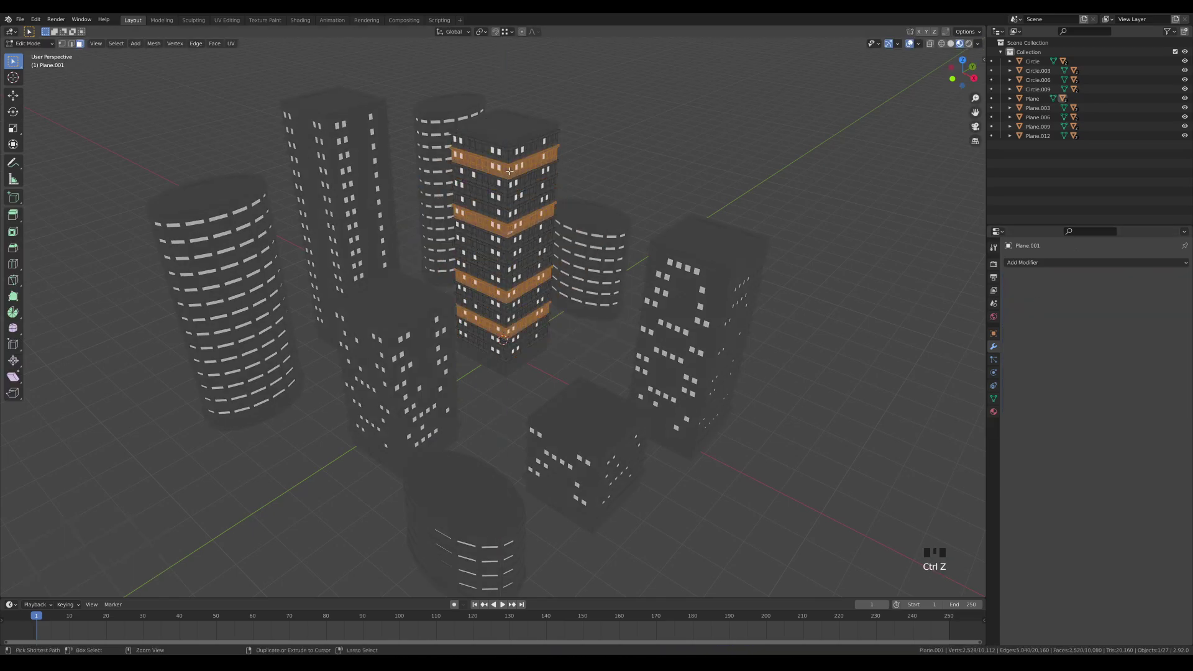
{"action": "type", "text": "rz90"}
{"action": "key", "text": "Return"}
Rotate a third group of floors spread over the central tower 180° about Z and return to Object Mode
{"action": "key", "text": "alt+a"}
{"action": "key", "text": "l"}
{"action": "key", "text": "l"}
{"action": "key", "text": "l"}
{"action": "key", "text": "l"}
{"action": "key", "text": "l"}
{"action": "key", "text": "l"}
{"action": "key", "text": "l"}
{"action": "key", "text": "l"}
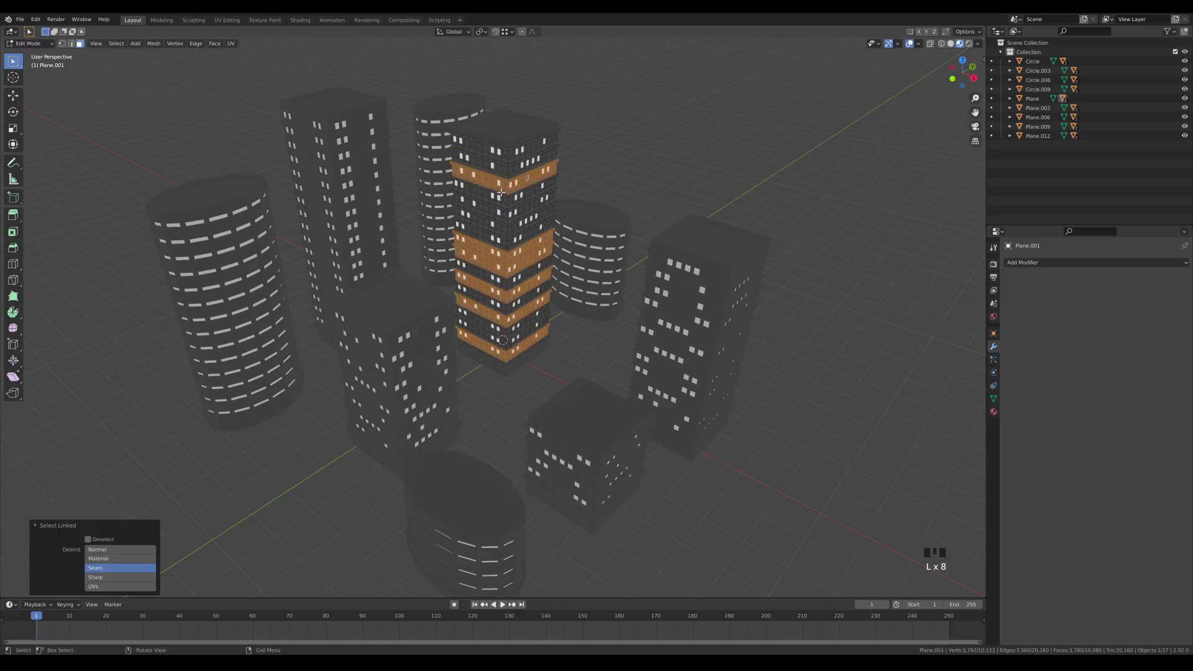
{"action": "key", "text": "l"}
{"action": "key", "text": "r"}
{"action": "key", "text": "z"}
{"action": "key", "text": "1"}
{"action": "key", "text": "8"}
{"action": "key", "text": "0"}
{"action": "key", "text": "Return"}
{"action": "key", "text": "Tab"}
Make the tall back-left rectangular tower single-user and apply its Array modifier
{"action": "left_click", "coordinate": [346, 207]}
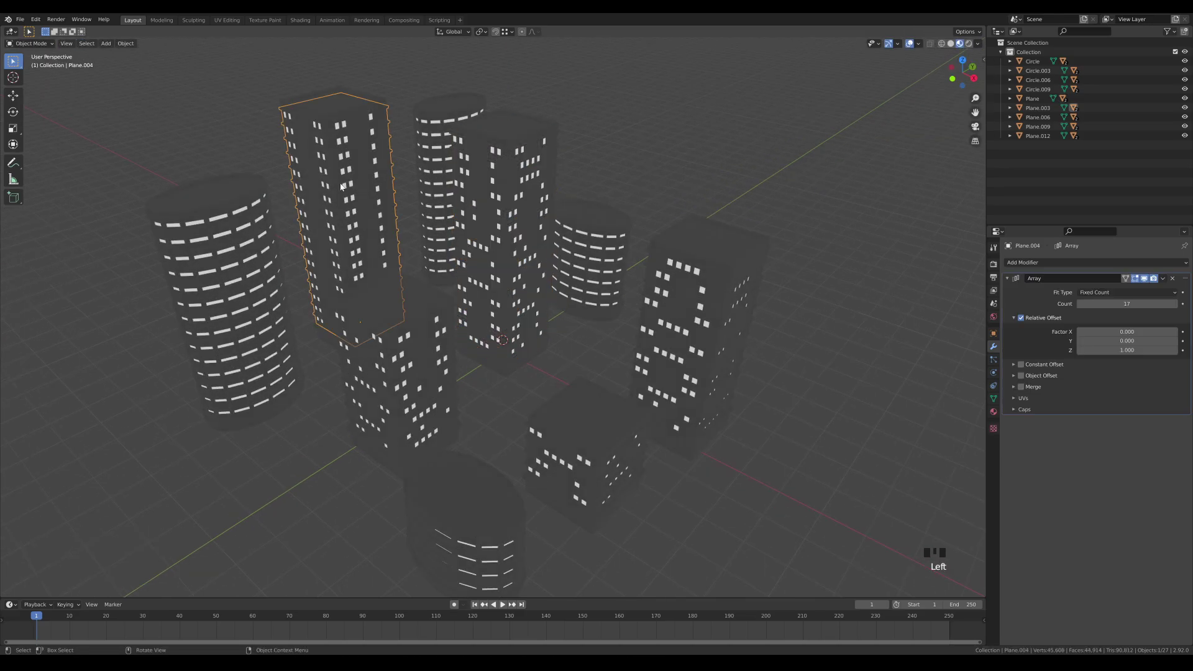
{"action": "key", "text": "q"}
{"action": "left_click", "coordinate": [346, 207]}
In the back-left tower's mesh, select a group of floors spread over its height and rotate them 180° about Z
{"action": "key", "text": "Tab"}
{"action": "key", "text": "l"}
{"action": "key", "text": "l"}
{"action": "key", "text": "l"}
{"action": "key", "text": "l"}
{"action": "key", "text": "l"}
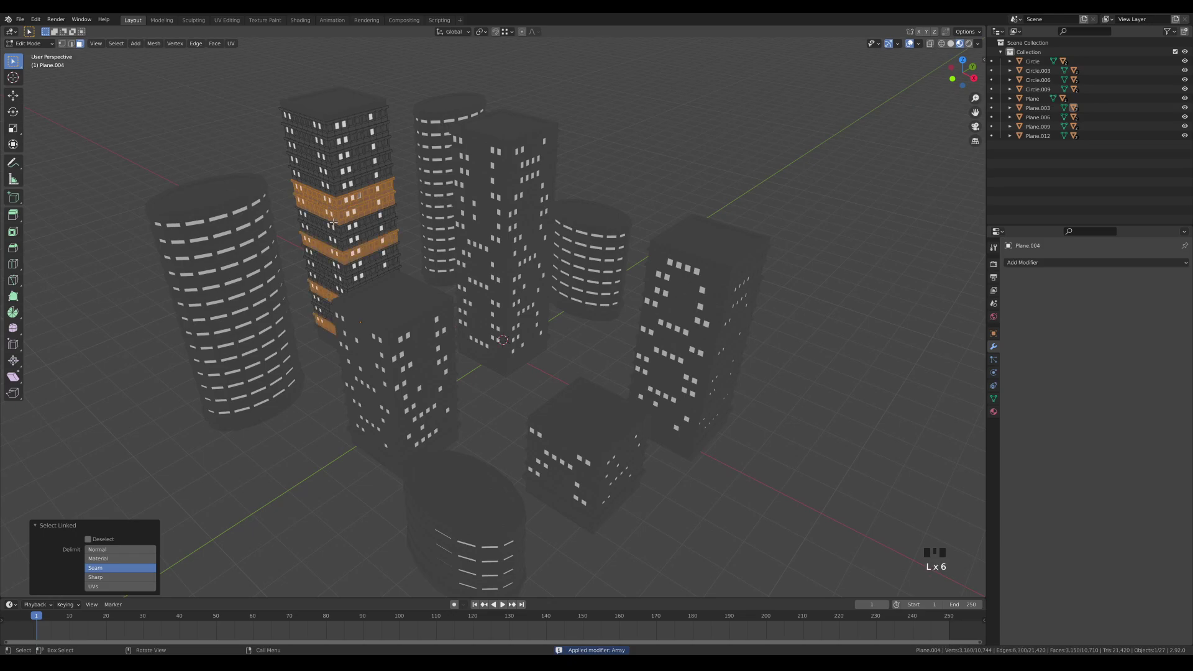
{"action": "key", "text": "l"}
{"action": "key", "text": "l"}
{"action": "key", "text": "l"}
{"action": "key", "text": "r"}
{"action": "key", "text": "z"}
{"action": "key", "text": "1"}
{"action": "key", "text": "8"}
{"action": "key", "text": "0"}
{"action": "key", "text": "Return"}
Select a new set of six floors in the back-left tower and rotate them 270° about Z
{"action": "key", "text": "alt+a"}
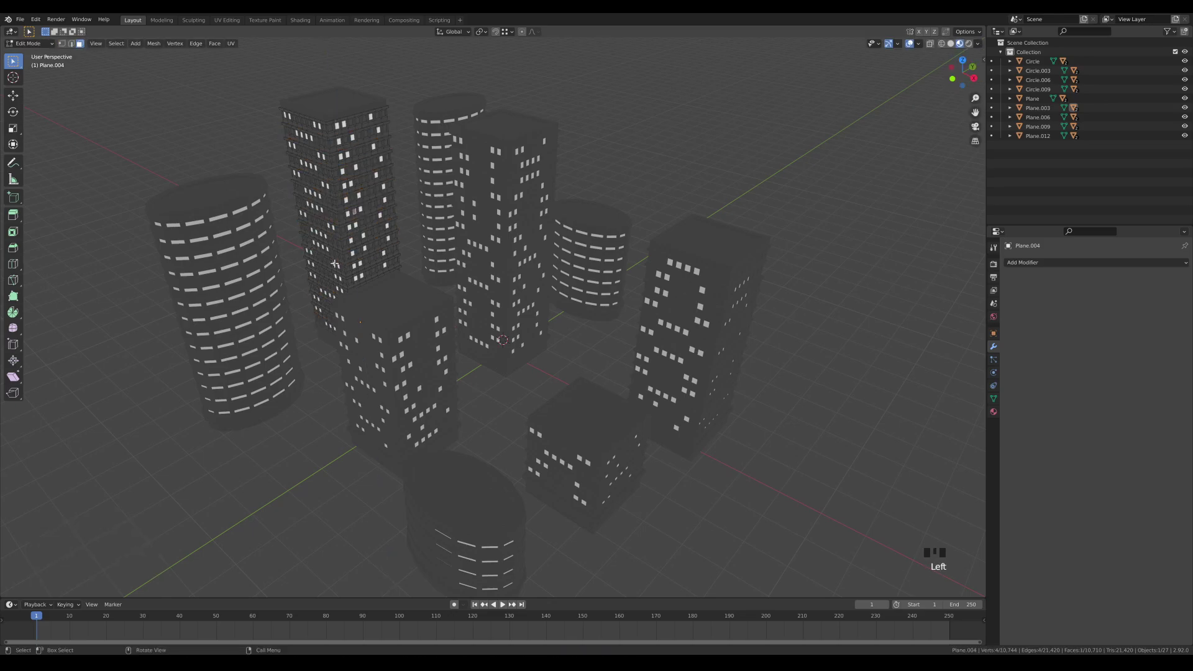
{"action": "key", "text": "l"}
{"action": "key", "text": "l"}
{"action": "key", "text": "l"}
{"action": "key", "text": "l"}
{"action": "key", "text": "l"}
{"action": "key", "text": "l"}
{"action": "key", "text": "l"}
{"action": "key", "text": "r"}
{"action": "key", "text": "z"}
{"action": "key", "text": "2"}
{"action": "key", "text": "7"}
{"action": "key", "text": "0"}
{"action": "key", "text": "Return"}
Rotate two mid-height floors of the back-left tower and save the file from Object Mode
{"action": "scroll", "coordinate": [428, 175], "scroll_direction": "down", "scroll_amount": 1}
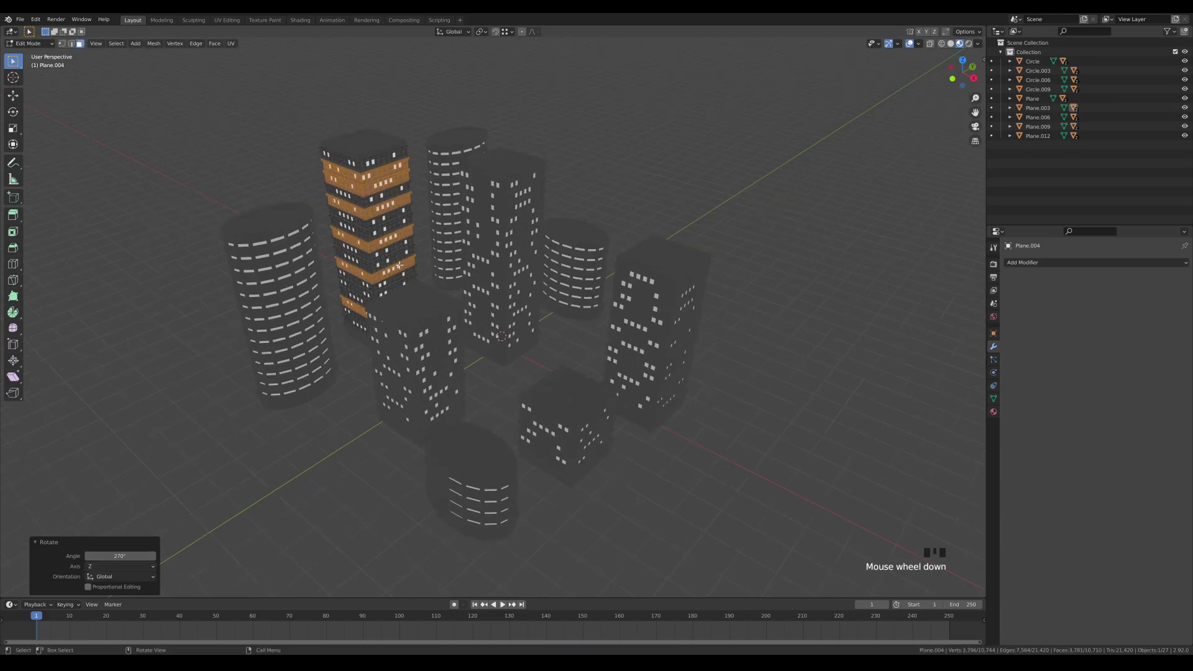
{"action": "left_click", "coordinate": [350, 229]}
{"action": "key", "text": "l"}
{"action": "key", "text": "l"}
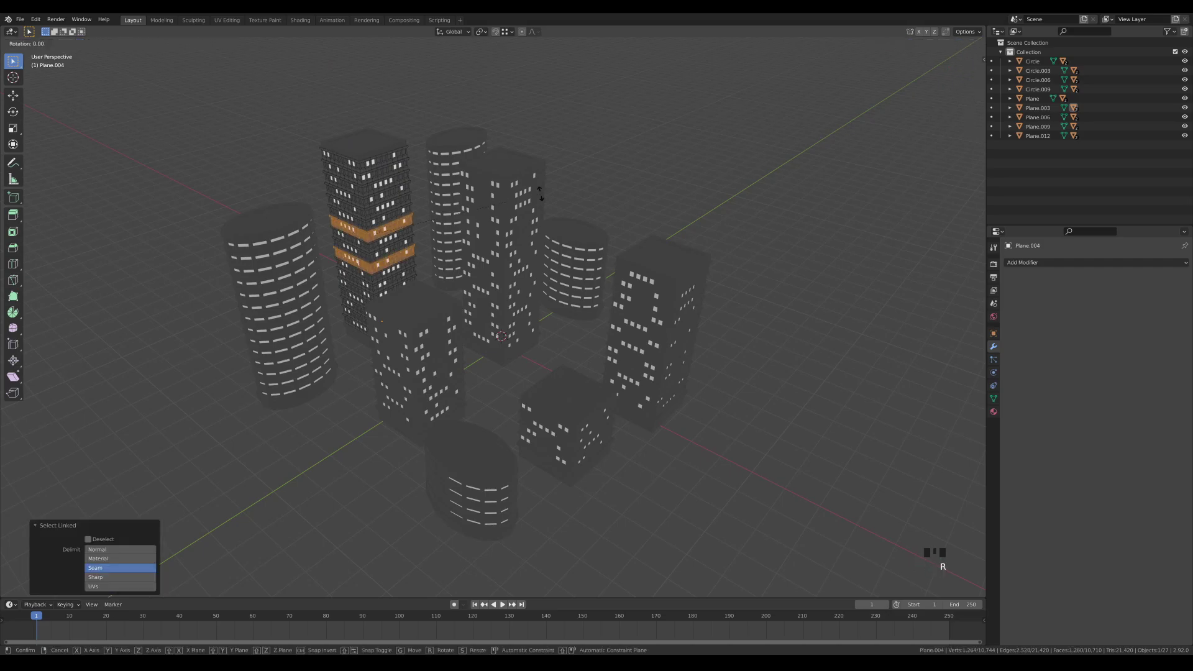
{"action": "key", "text": "Tab"}
In the front oval building's mesh, select all faces with the Window material and assign them the Building material
{"action": "scroll", "coordinate": [453, 289], "scroll_direction": "up", "scroll_amount": 3}
{"action": "scroll", "coordinate": [454, 290], "scroll_direction": "down", "scroll_amount": 2}
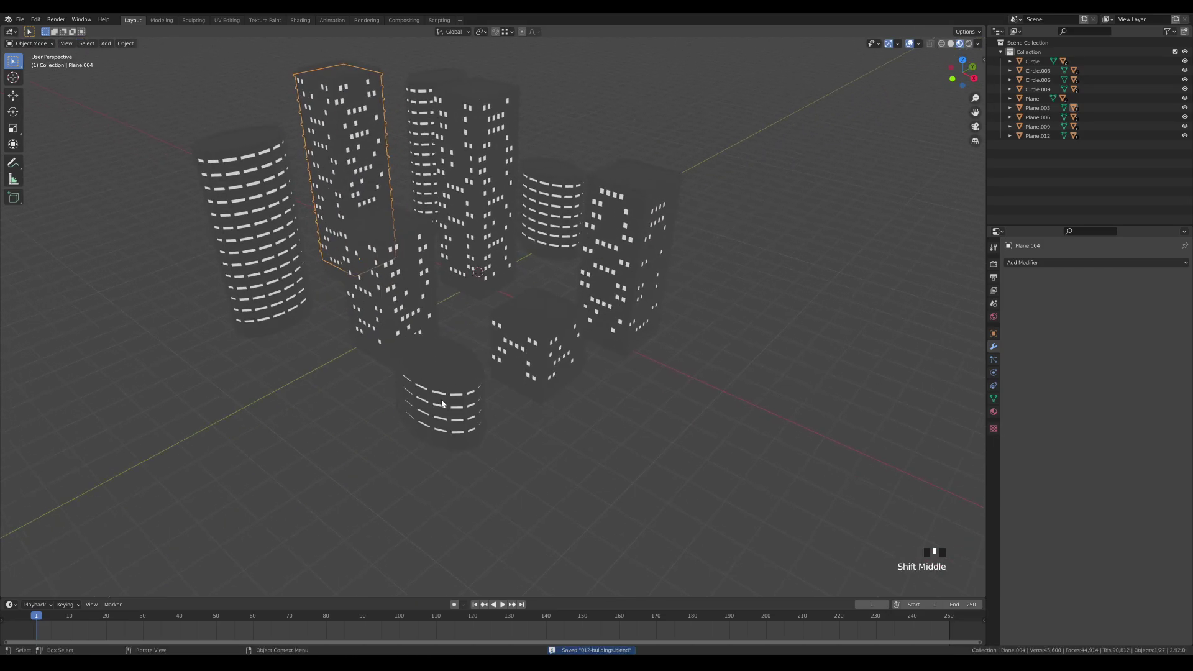
{"action": "left_click", "coordinate": [441, 404]}
{"action": "scroll", "coordinate": [620, 419], "scroll_direction": "up", "scroll_amount": 3}
{"action": "key", "text": "Tab"}
{"action": "scroll", "coordinate": [595, 452], "scroll_direction": "up", "scroll_amount": 1}
{"action": "scroll", "coordinate": [595, 452], "scroll_direction": "up", "scroll_amount": 2}
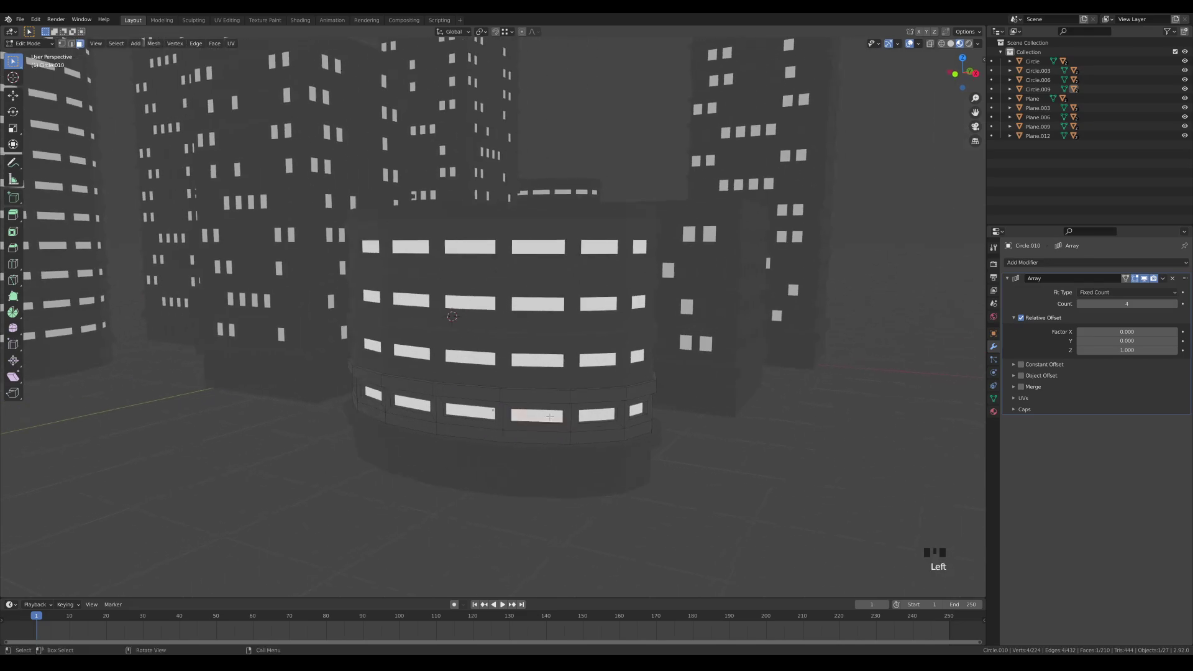
{"action": "left_click", "coordinate": [993, 411]}
{"action": "left_click", "coordinate": [1056, 274]}
{"action": "left_click", "coordinate": [1096, 333]}
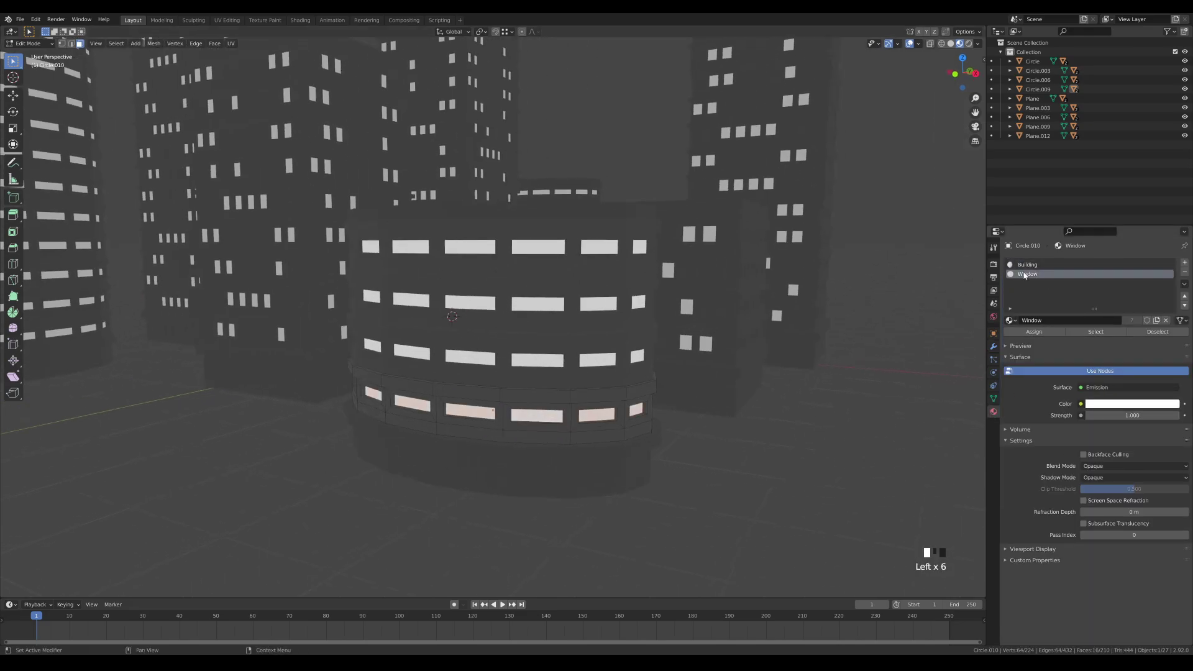
{"action": "left_click", "coordinate": [1025, 265]}
{"action": "left_click", "coordinate": [1034, 332]}
Select scattered window faces around the front oval building's base floor and assign them the Window material
{"action": "left_click", "coordinate": [537, 415]}
{"action": "left_click", "coordinate": [470, 411], "text": "shift"}
{"action": "left_click", "coordinate": [373, 394], "text": "shift"}
{"action": "middle_click_drag", "start_coordinate": [572, 429], "coordinate": [463, 443]}
{"action": "left_click", "coordinate": [456, 444], "text": "shift"}
{"action": "left_click", "coordinate": [543, 435], "text": "shift"}
{"action": "middle_click_drag", "start_coordinate": [687, 410], "coordinate": [629, 405]}
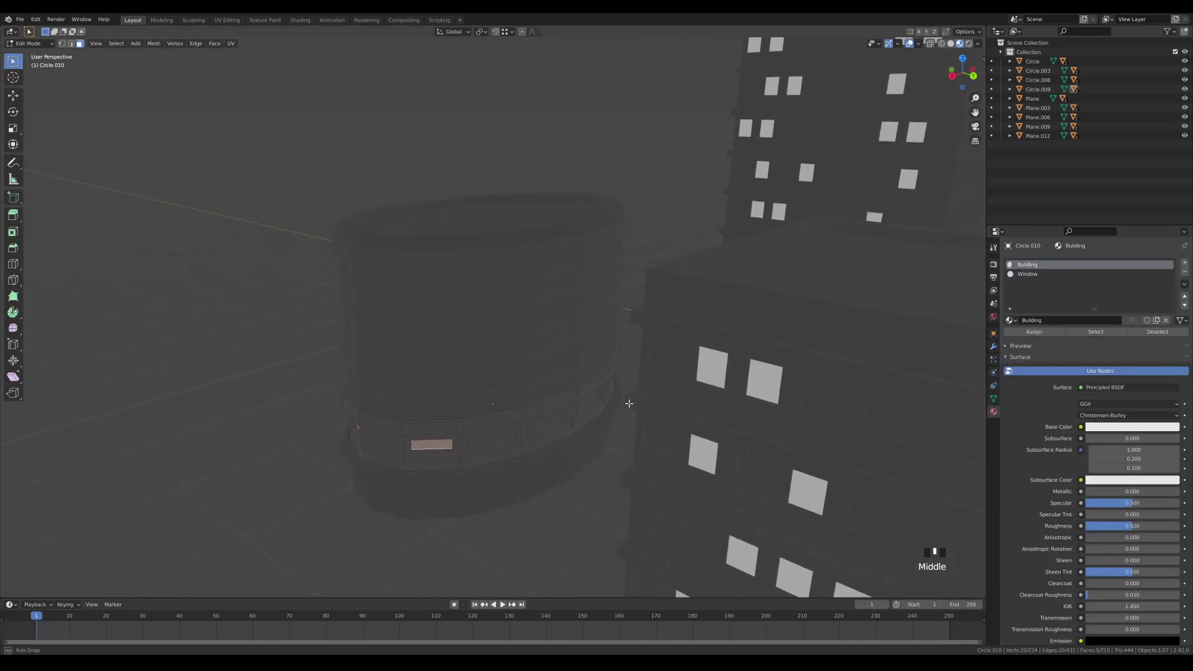
{"action": "left_click", "coordinate": [546, 421], "text": "shift"}
{"action": "middle_click_drag", "start_coordinate": [416, 415], "coordinate": [591, 418]}
{"action": "middle_click_drag", "start_coordinate": [802, 429], "coordinate": [481, 435]}
{"action": "left_click", "coordinate": [405, 407], "text": "shift"}
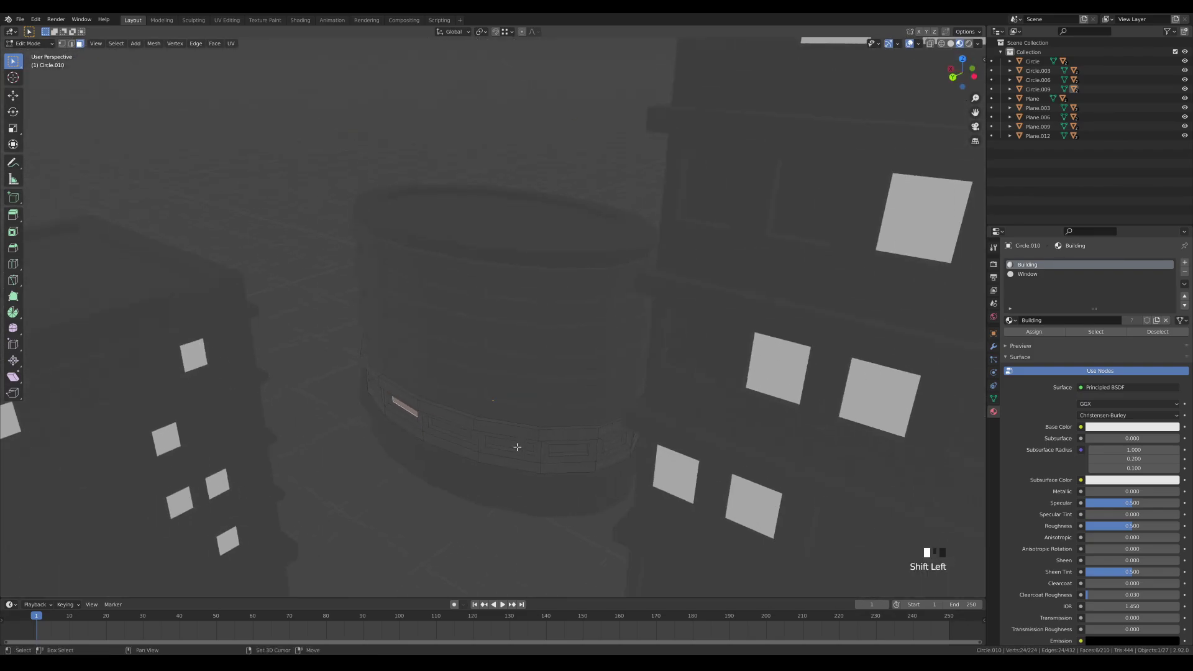
{"action": "left_click", "coordinate": [515, 446], "text": "shift"}
{"action": "left_click", "coordinate": [569, 447], "text": "shift"}
{"action": "middle_click_drag", "start_coordinate": [641, 441], "coordinate": [495, 434]}
{"action": "left_click", "coordinate": [433, 411], "text": "shift"}
{"action": "middle_click_drag", "start_coordinate": [680, 435], "coordinate": [587, 382]}
{"action": "scroll", "coordinate": [585, 434], "scroll_direction": "down", "scroll_amount": 3}
{"action": "key", "text": "Tab"}
Link the front oval building's object data to the three other oval towers
{"action": "key", "text": "a"}
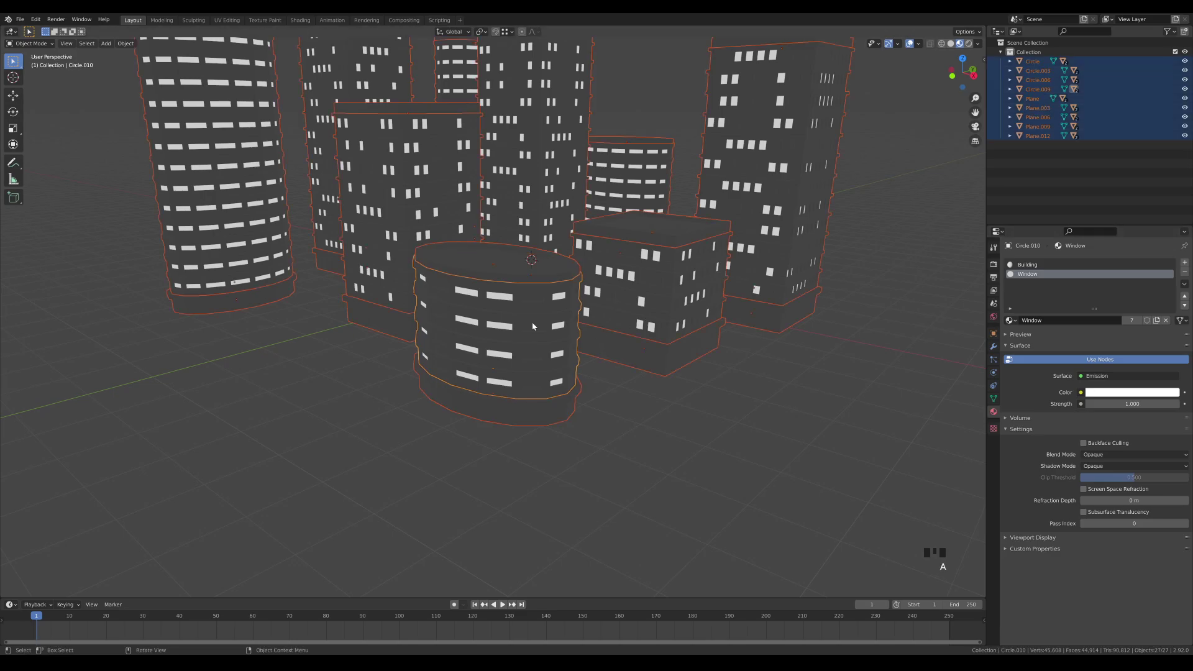
{"action": "left_click", "coordinate": [547, 346]}
{"action": "middle_click_drag", "start_coordinate": [563, 230], "coordinate": [566, 265], "text": "ctrl"}
{"action": "left_click", "coordinate": [566, 265]}
{"action": "left_click", "coordinate": [435, 168], "text": "shift"}
{"action": "left_click", "coordinate": [267, 208], "text": "shift"}
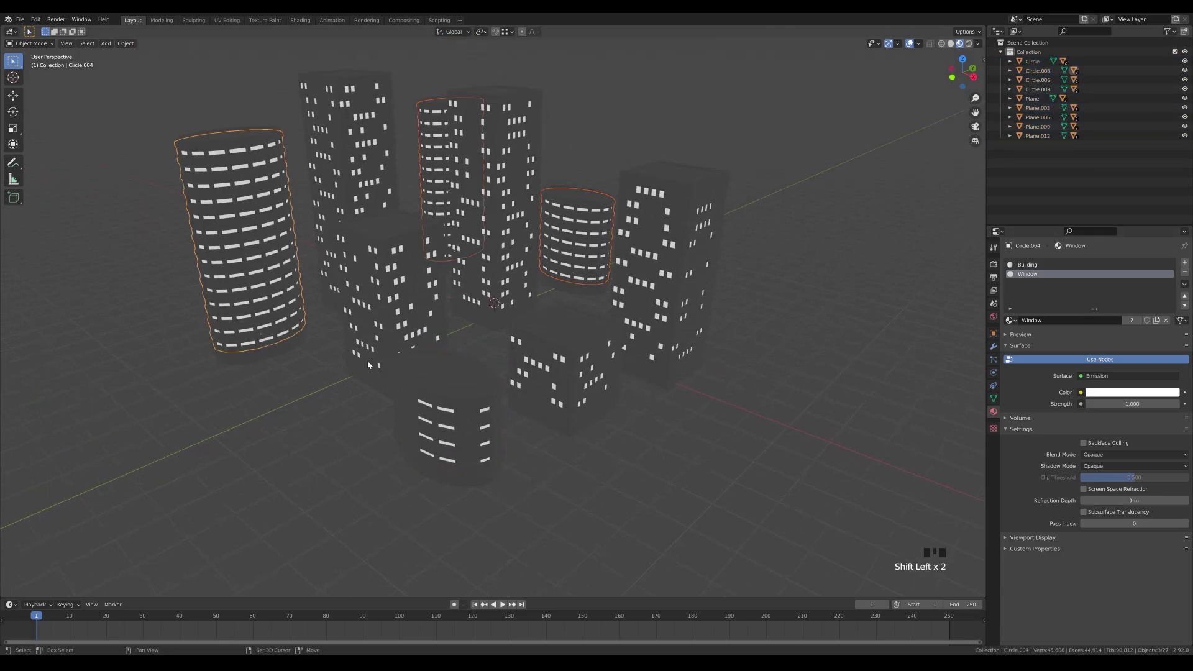
{"action": "left_click", "coordinate": [440, 409], "text": "shift"}
{"action": "key", "text": "ctrl+l"}
{"action": "left_click", "coordinate": [435, 417]}
Make the front oval building's object data single-user and apply its Array modifier
{"action": "left_click", "coordinate": [485, 443]}
{"action": "key", "text": "q"}
{"action": "left_click", "coordinate": [519, 418]}
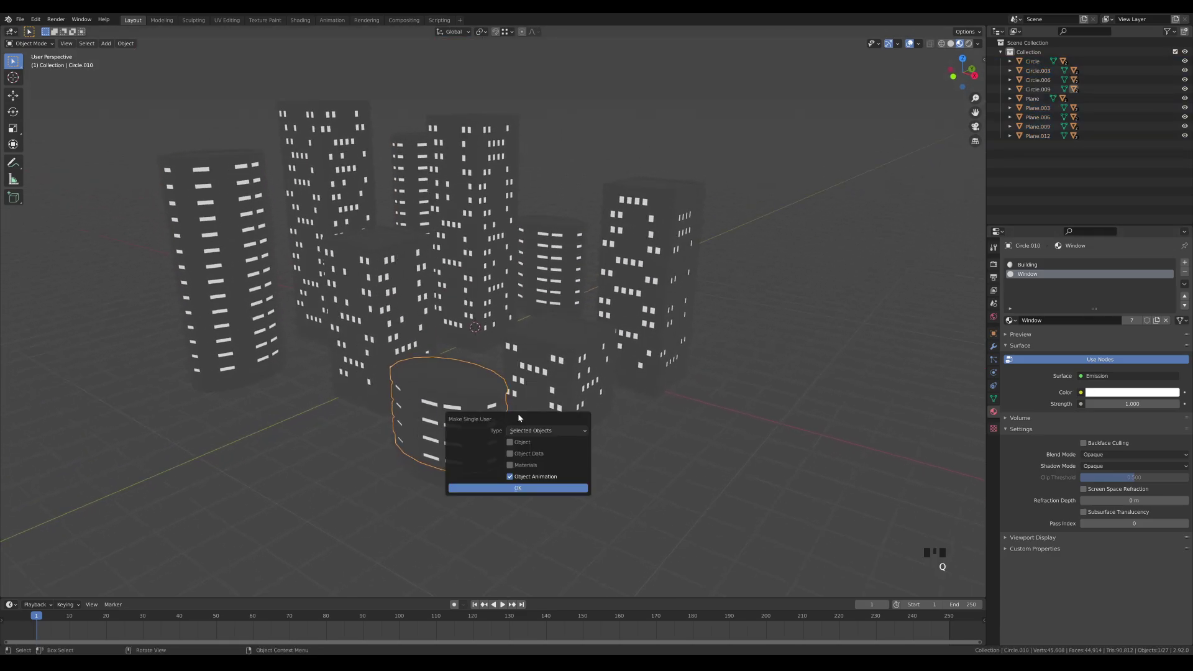
{"action": "key", "text": "Escape"}
{"action": "key", "text": "q"}
{"action": "left_click", "coordinate": [515, 405]}
{"action": "left_click", "coordinate": [516, 482]}
{"action": "double_click", "coordinate": [995, 348]}
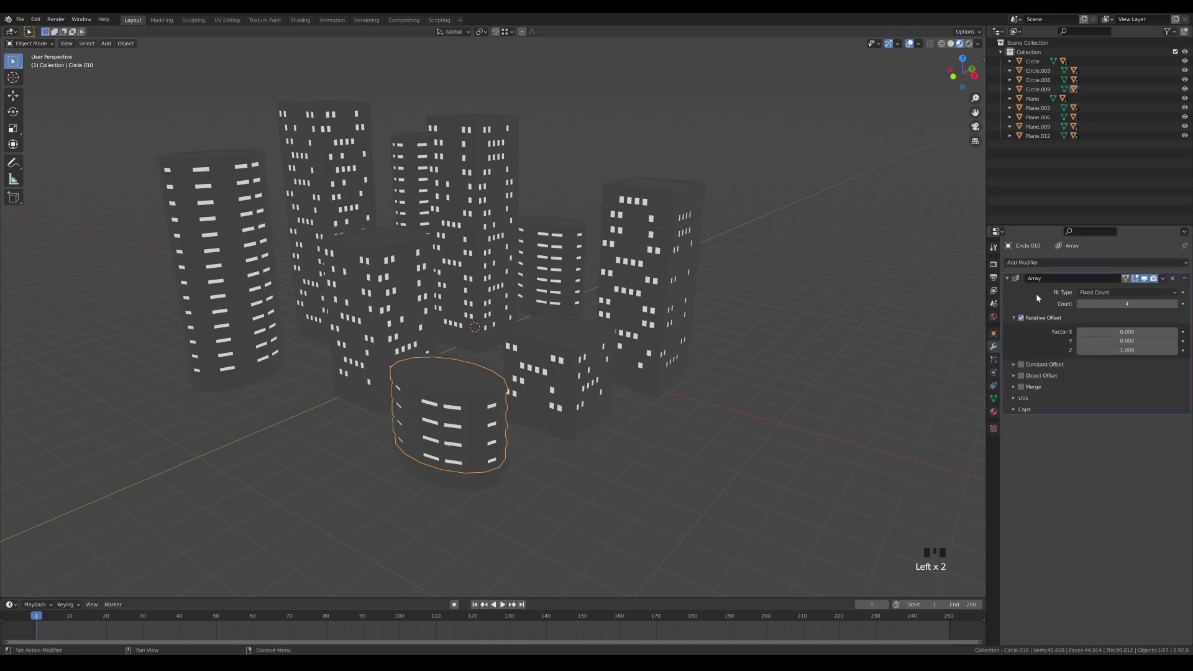
{"action": "key", "text": "ctrl+a"}
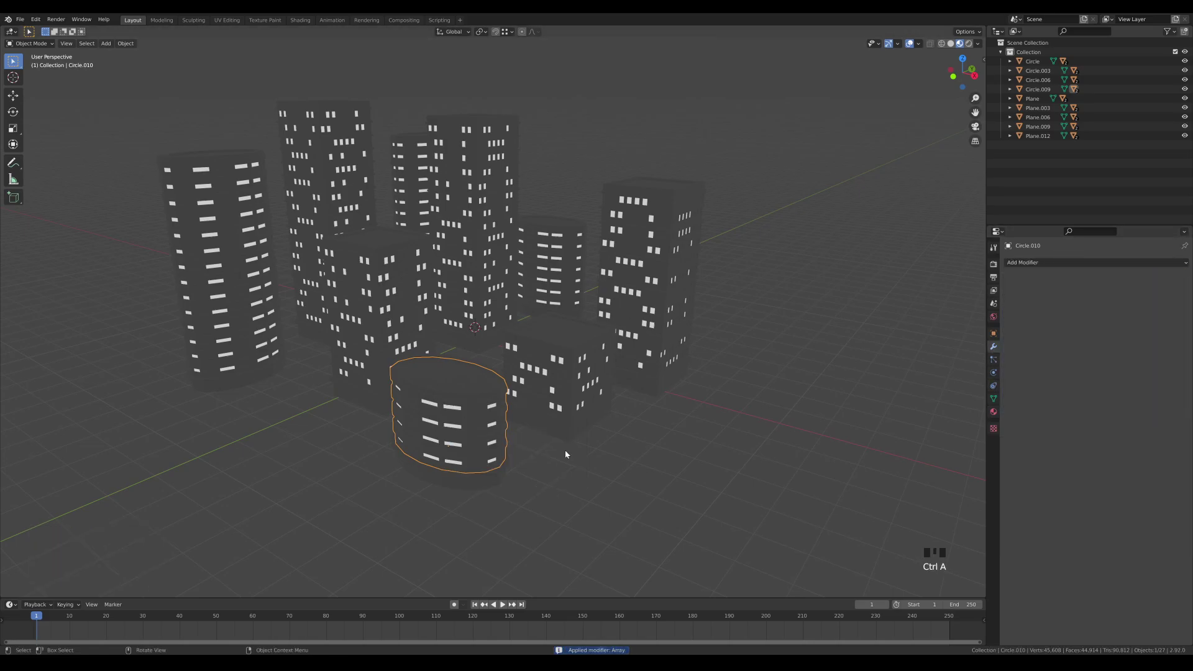
In the front oval building's mesh, select two non-adjacent linked floors and rotate them about the Z axis
{"action": "key", "text": "Tab"}
{"action": "middle_click_drag", "start_coordinate": [565, 452], "coordinate": [582, 405]}
{"action": "scroll", "coordinate": [577, 503], "scroll_direction": "up", "scroll_amount": 4}
{"action": "key", "text": "alt+a"}
{"action": "key", "text": "l"}
{"action": "key", "text": "l"}
{"action": "key", "text": "r"}
{"action": "key", "text": "z"}
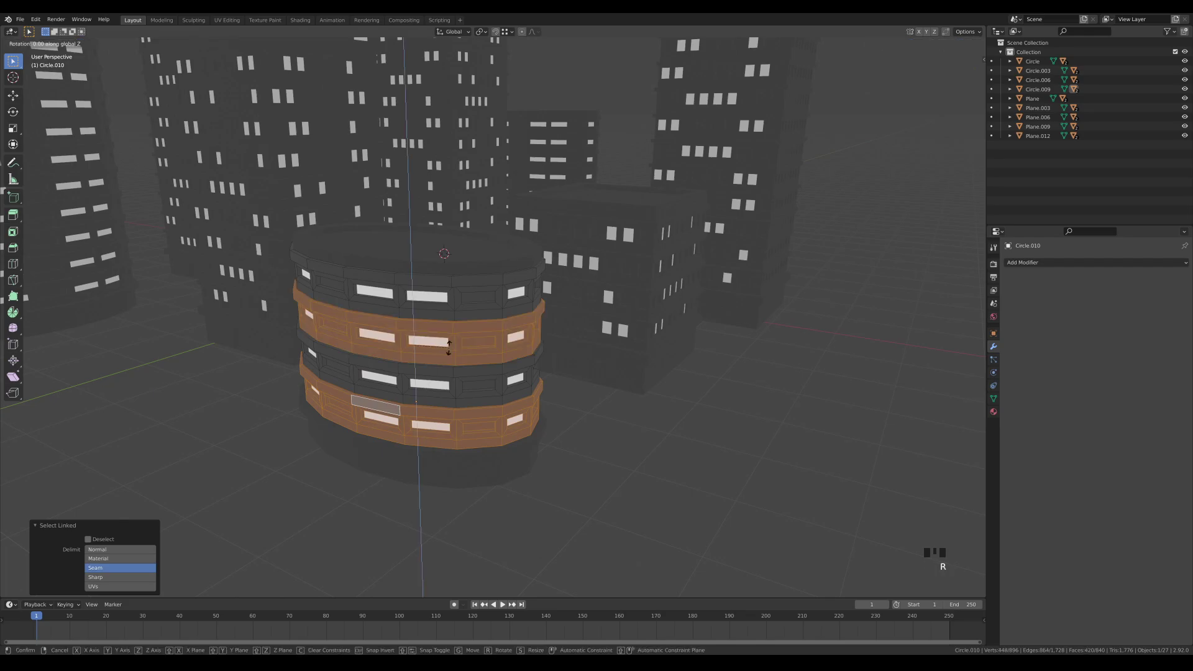
{"action": "left_click", "coordinate": [487, 328]}
{"action": "key", "text": "alt+a"}
{"action": "scroll", "coordinate": [579, 185], "scroll_direction": "down", "scroll_amount": 3}
{"action": "middle_click_drag", "start_coordinate": [580, 185], "coordinate": [626, 294], "text": "shift"}
{"action": "key", "text": "Tab"}
Make the tall front-left oval tower's object data single-user and apply its Array modifier
{"action": "left_click", "coordinate": [296, 367]}
{"action": "key", "text": "u"}
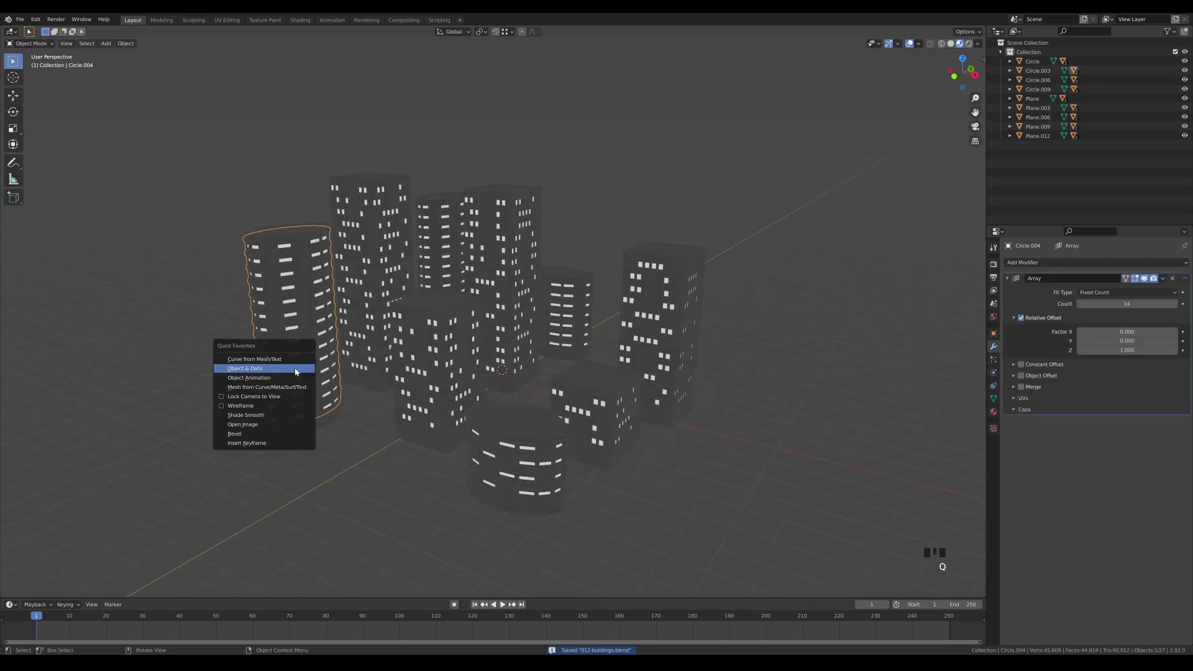
{"action": "left_click", "coordinate": [296, 369]}
{"action": "key", "text": "ctrl+a"}
{"action": "mouse_move", "coordinate": [365, 308]}
{"action": "middle_mouse_down"}
{"action": "mouse_move", "coordinate": [346, 315]}
{"action": "mouse_move", "coordinate": [357, 292]}
{"action": "middle_mouse_up"}
Select several scattered floors of the tall oval tower and rotate them around the vertical axis to offset their windows
{"action": "key", "text": "Tab"}
{"action": "key", "text": "l"}
{"action": "key", "text": "l"}
{"action": "key", "text": "l"}
{"action": "key", "text": "l"}
{"action": "key", "text": "l"}
{"action": "key", "text": "l"}
{"action": "key", "text": "l"}
{"action": "key", "text": "l"}
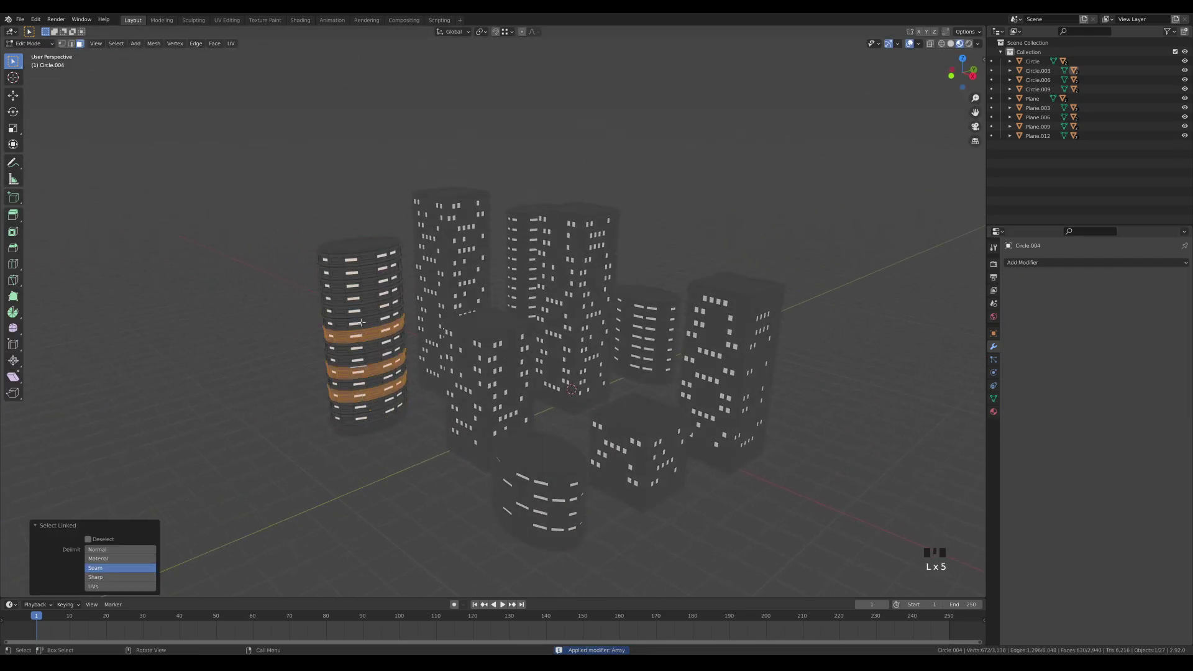
{"action": "key", "text": "Tab"}
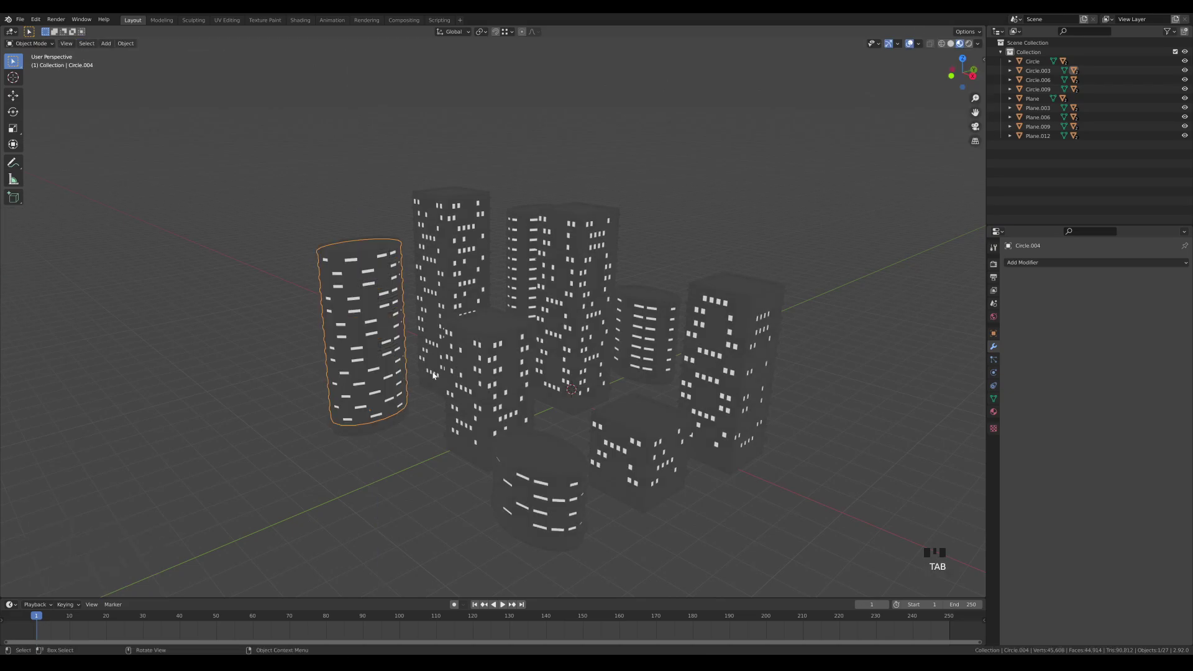
Assign the Building material to several scattered lit window faces of the tall oval tower
{"action": "key", "text": "Tab"}
{"action": "left_click", "coordinate": [382, 330]}
{"action": "key", "text": "l"}
{"action": "scroll", "coordinate": [364, 324], "scroll_direction": "up", "scroll_amount": 4}
{"action": "middle_click_drag", "start_coordinate": [364, 324], "coordinate": [466, 242], "text": "shift"}
{"action": "key", "text": "ctrl+z"}
{"action": "left_click", "coordinate": [395, 285], "text": "shift"}
{"action": "left_click", "coordinate": [371, 337], "text": "shift"}
{"action": "left_click", "coordinate": [340, 365], "text": "shift"}
{"action": "left_click", "coordinate": [993, 412]}
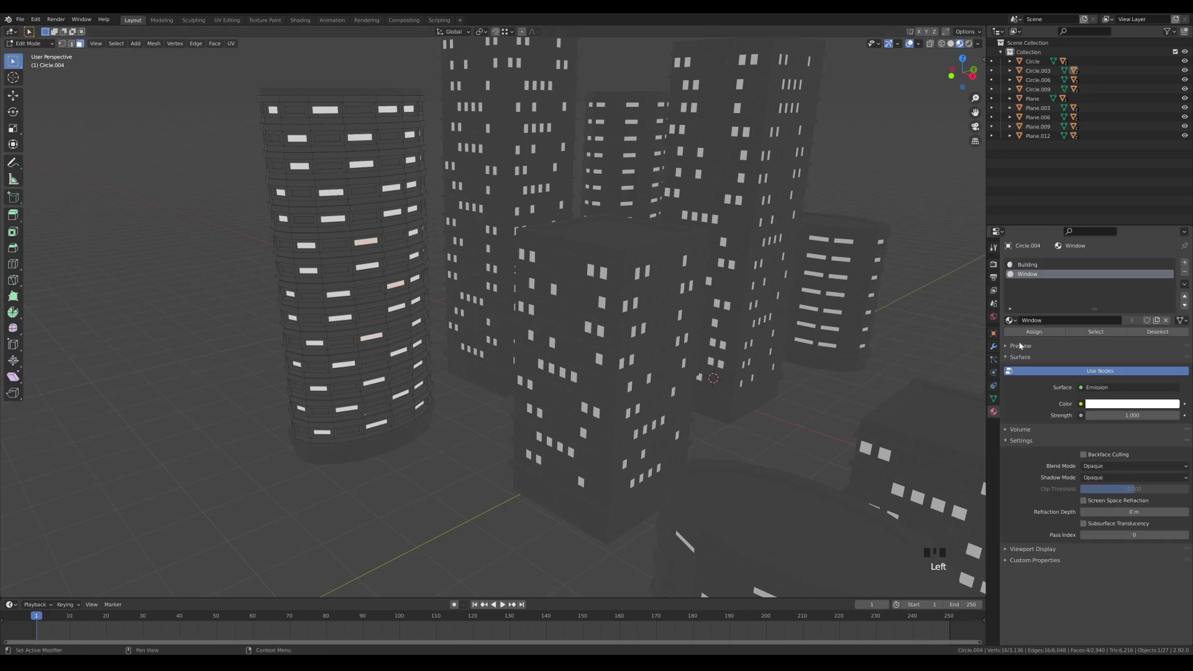
{"action": "left_click", "coordinate": [1027, 265]}
{"action": "left_click", "coordinate": [1034, 332]}
{"action": "left_click", "coordinate": [236, 186]}
{"action": "scroll", "coordinate": [327, 186], "scroll_direction": "up", "scroll_amount": 2}
{"action": "key", "text": "Tab"}
{"action": "scroll", "coordinate": [326, 184], "scroll_direction": "down", "scroll_amount": 3}
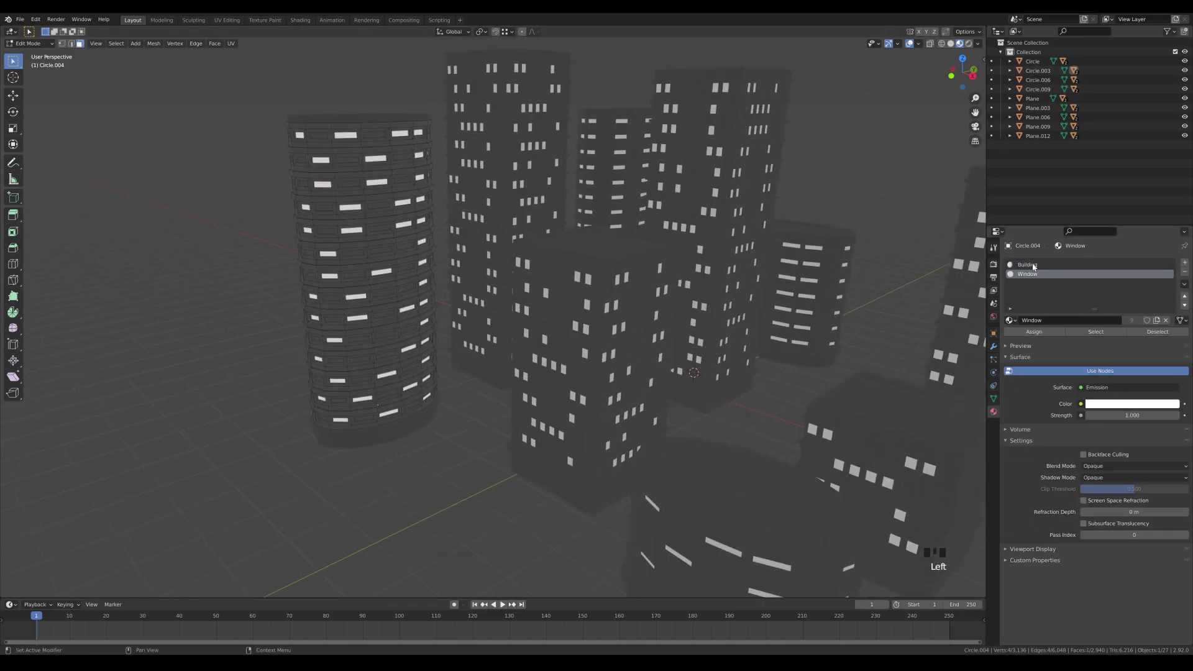
Delete the oval tower behind the central rectangular tower together with its child objects
{"action": "middle_click_drag", "start_coordinate": [348, 199], "coordinate": [629, 238]}
{"action": "left_click", "coordinate": [527, 224]}
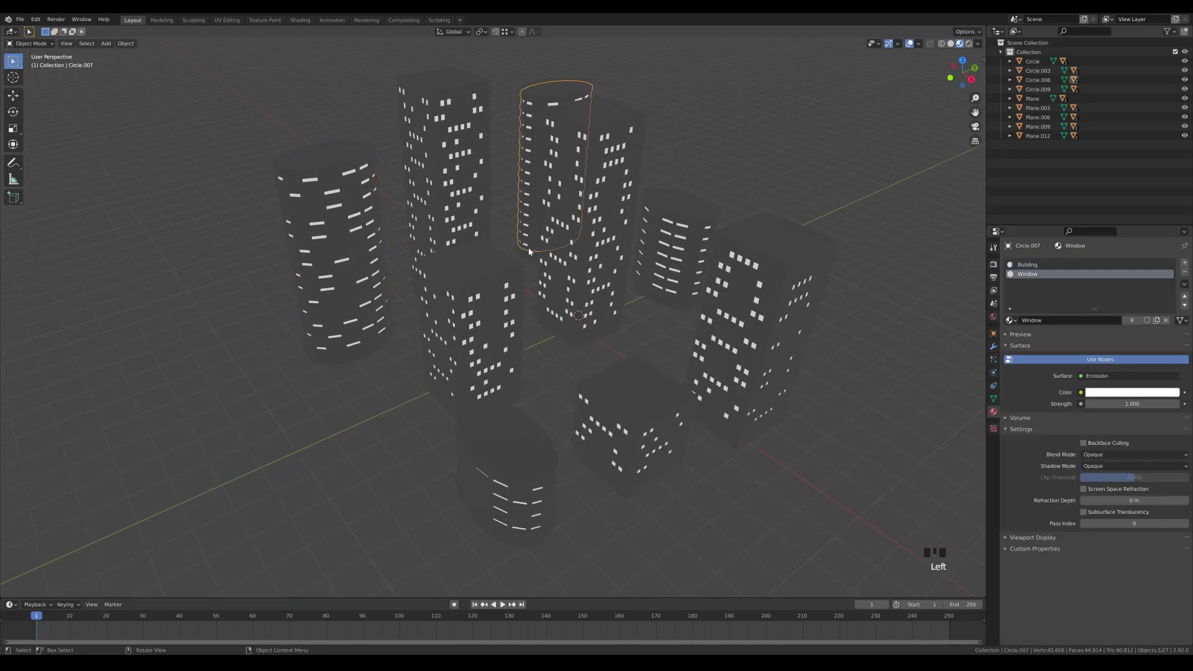
{"action": "key", "text": "shift+bracketright"}
{"action": "key", "text": "shift+bracketright"}
{"action": "key", "text": "shift+bracketright"}
{"action": "key", "text": "x"}
{"action": "left_click", "coordinate": [553, 257]}
Make the remaining back oval building's object data single-user and apply its Array modifier
{"action": "left_click", "coordinate": [670, 251]}
{"action": "key", "text": "q"}
{"action": "middle_click_drag", "start_coordinate": [870, 291], "coordinate": [1023, 331]}
{"action": "left_click", "coordinate": [994, 347]}
{"action": "key", "text": "ctrl+a"}
{"action": "key", "text": "Tab"}
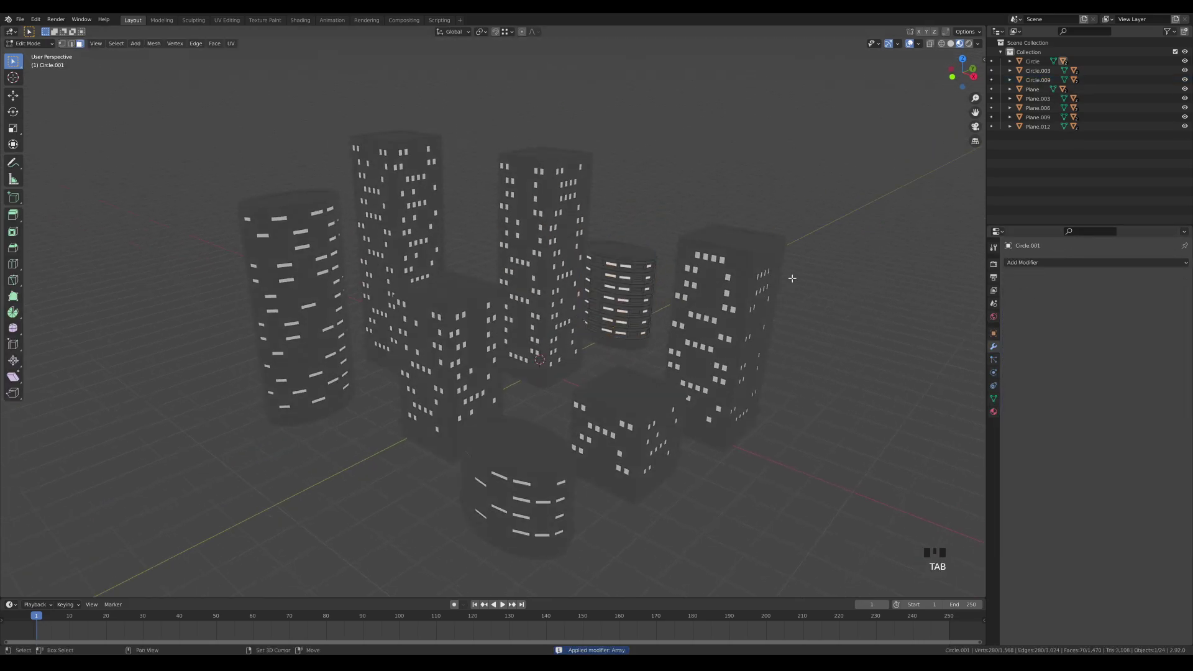
Select three linked floors of the back oval building and rotate them about the Z axis
{"action": "scroll", "coordinate": [632, 226], "scroll_direction": "up", "scroll_amount": 5}
{"action": "left_click", "coordinate": [615, 363]}
{"action": "key", "text": "l"}
{"action": "key", "text": "l"}
{"action": "key", "text": "l"}
{"action": "key", "text": "r"}
{"action": "key", "text": "z"}
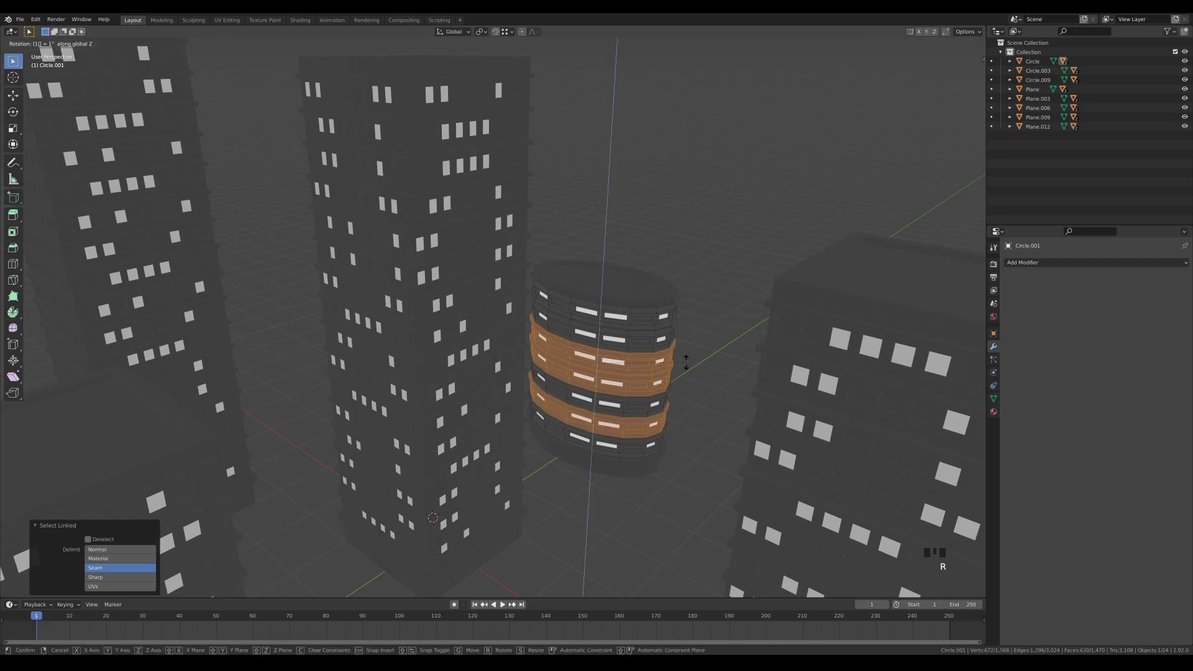
{"action": "left_click", "coordinate": [669, 361]}
Assign the Building material to a few lit window faces of the back oval building and save the file
{"action": "left_click", "coordinate": [667, 361]}
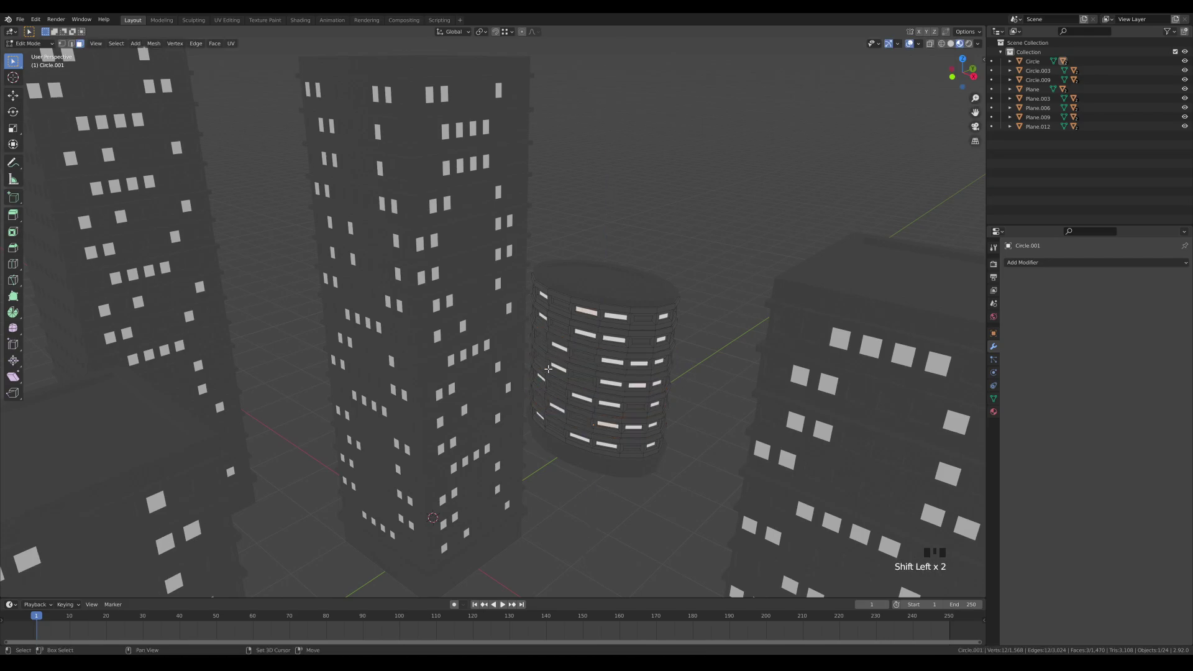
{"action": "left_click", "coordinate": [994, 411]}
{"action": "key", "text": "Tab"}
{"action": "scroll", "coordinate": [573, 237], "scroll_direction": "down", "scroll_amount": 12}
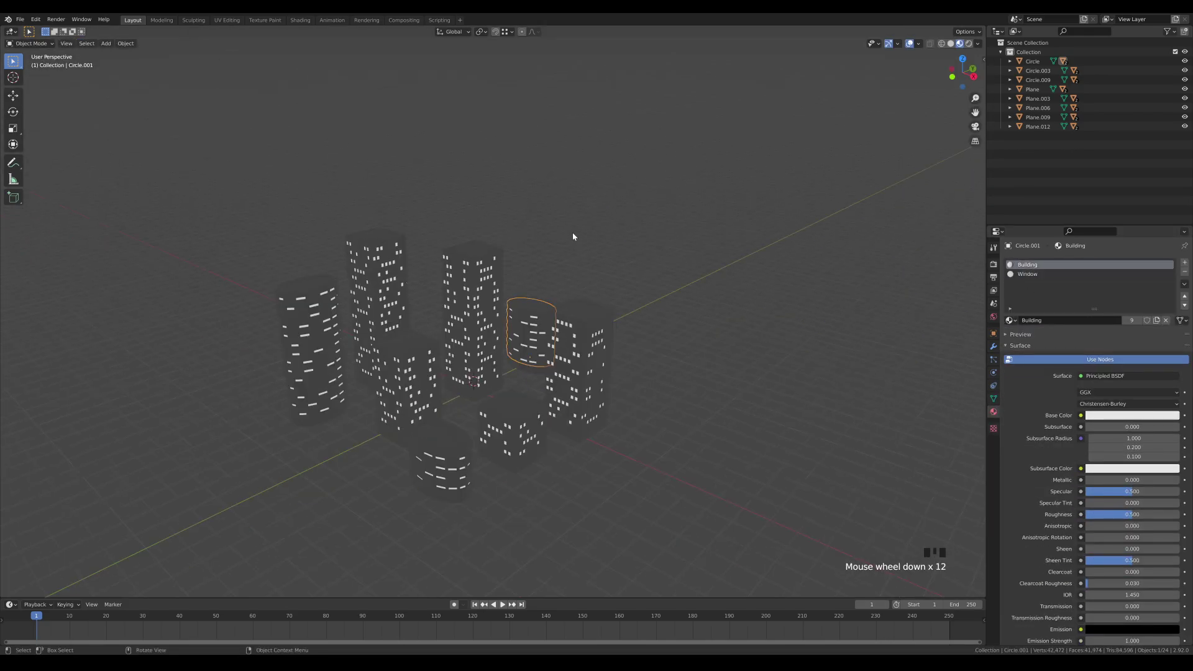
{"action": "left_click", "coordinate": [573, 237]}
{"action": "middle_click_drag", "start_coordinate": [577, 252], "coordinate": [624, 239], "text": "shift"}
{"action": "scroll", "coordinate": [628, 221], "scroll_direction": "up", "scroll_amount": 3}
{"action": "key", "text": "ctrl+s"}
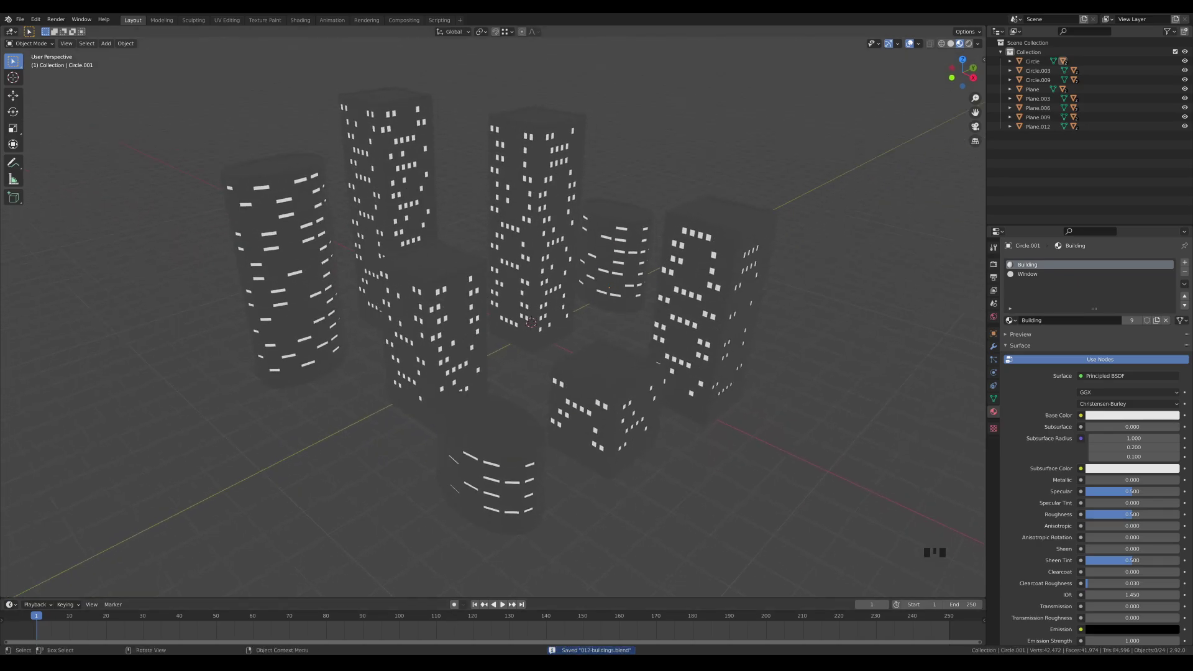
Switch to Solid shading, add a mesh plane at the world origin and enlarge it in Edit Mode
{"action": "key", "text": "z"}
{"action": "left_click", "coordinate": [607, 225]}
{"action": "key", "text": "shift+c"}
{"action": "key", "text": "shift+a"}
{"action": "mouse_move", "coordinate": [575, 364]}
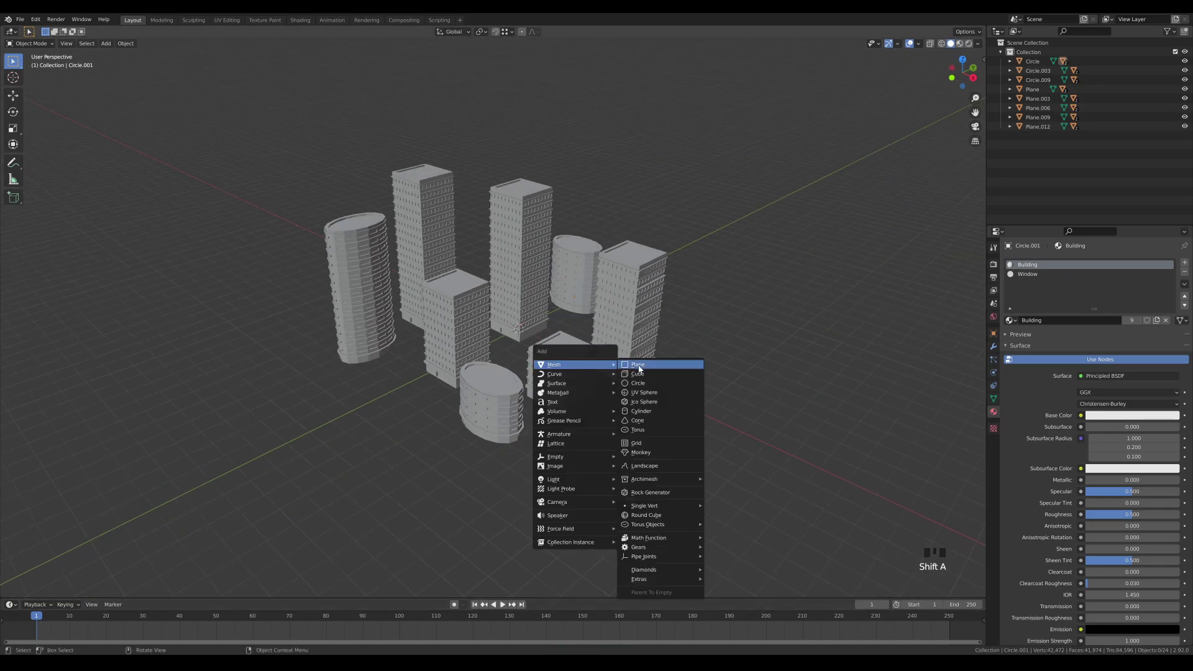
{"action": "left_click", "coordinate": [638, 367]}
{"action": "key", "text": "Tab"}
{"action": "key", "text": "s"}
{"action": "left_click", "coordinate": [759, 306]}
{"action": "key", "text": "Tab"}
Select all the buildings, resize them as a group and shift them along Y so they sit within the plane
{"action": "key", "text": "KP_1"}
{"action": "left_click_drag", "start_coordinate": [147, 138], "coordinate": [617, 421]}
{"action": "middle_click_drag", "start_coordinate": [617, 421], "coordinate": [572, 461]}
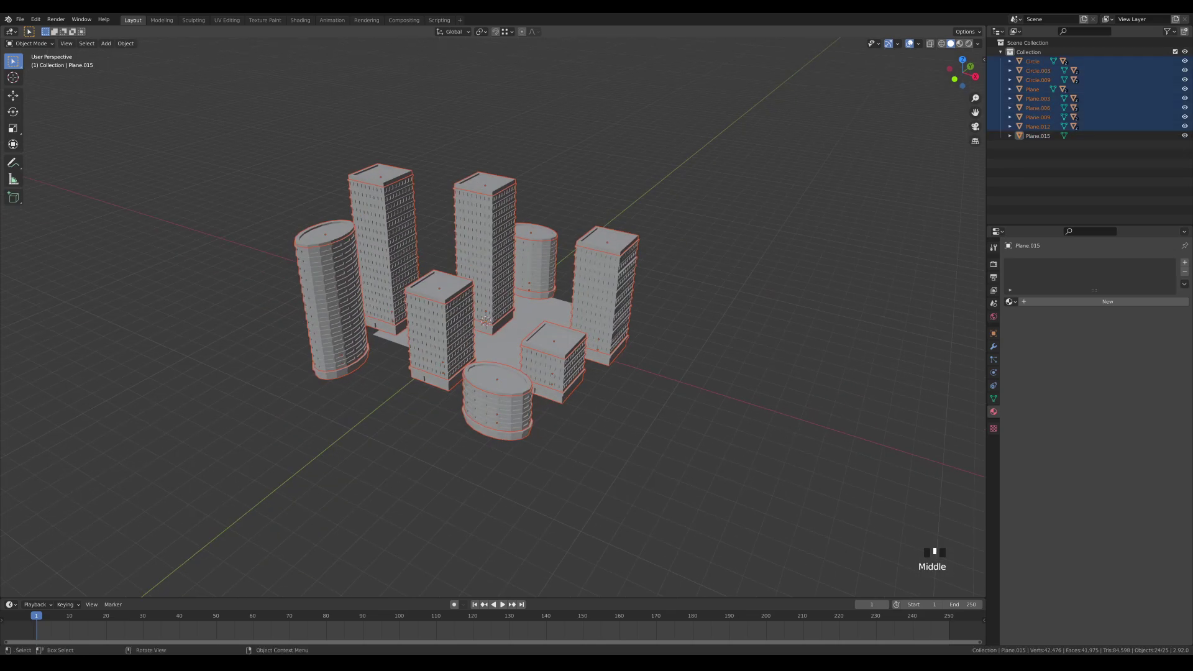
{"action": "key", "text": "s"}
{"action": "left_click", "coordinate": [584, 348]}
{"action": "middle_click_drag", "start_coordinate": [615, 342], "coordinate": [596, 355]}
{"action": "key", "text": "g"}
{"action": "key", "text": "y"}
{"action": "left_click", "coordinate": [628, 329]}
{"action": "key", "text": "s"}
{"action": "left_click", "coordinate": [642, 339]}
Extrude the plane under the buildings downward about 0.52 m along Z to form a base slab
{"action": "left_click", "coordinate": [625, 311]}
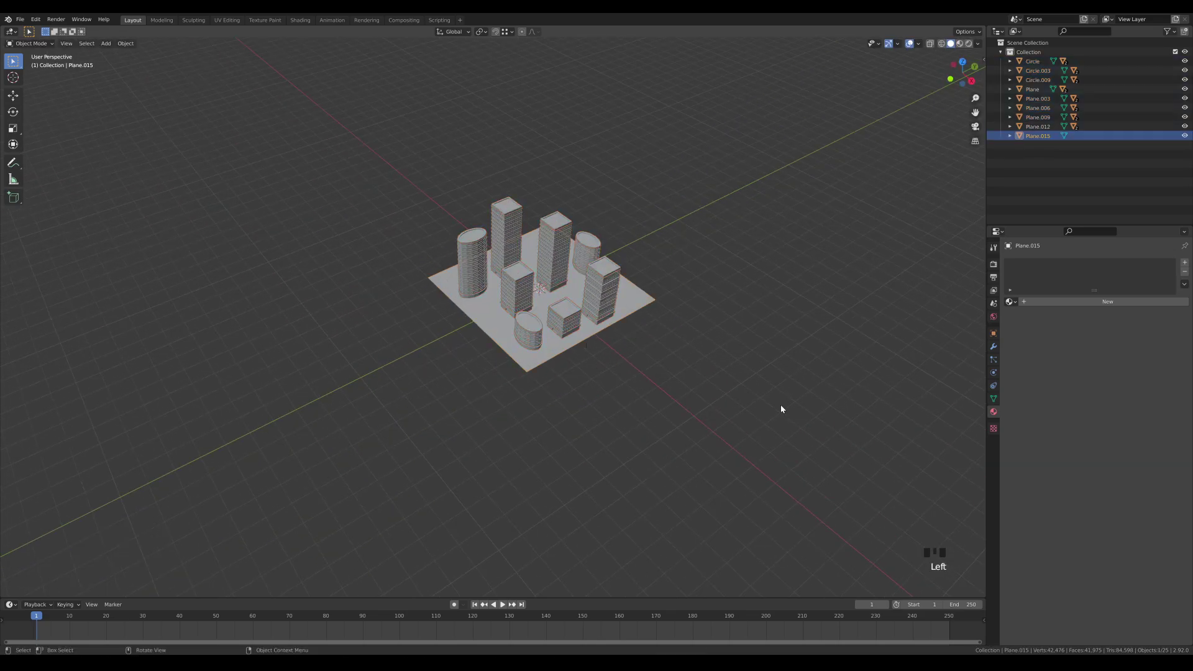
{"action": "scroll", "coordinate": [628, 403], "scroll_direction": "up", "scroll_amount": 5}
{"action": "middle_click_drag", "start_coordinate": [583, 402], "coordinate": [592, 384]}
{"action": "key", "text": "Tab"}
{"action": "key", "text": "e"}
{"action": "key", "text": "z"}
{"action": "left_click", "coordinate": [582, 418]}
{"action": "scroll", "coordinate": [582, 418], "scroll_direction": "down", "scroll_amount": 3}
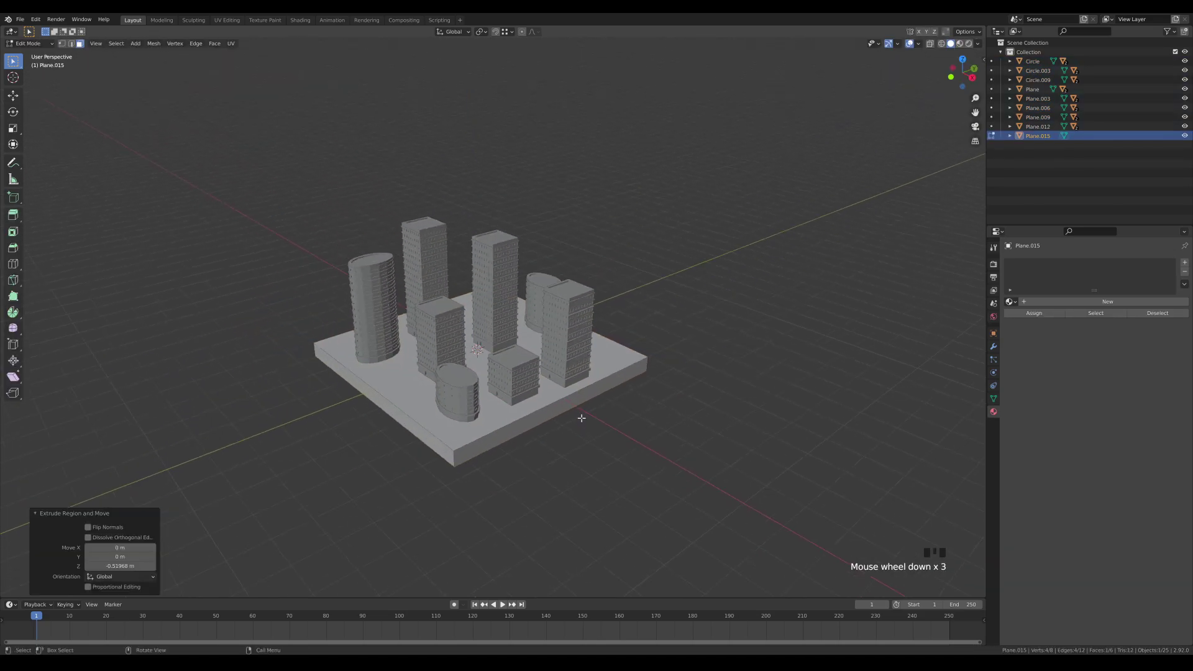
{"action": "key", "text": "Tab"}
Add a second plane, lower it about 0.52 m to the slab's underside and scale it up into a large ground
{"action": "key", "text": "shift+a"}
{"action": "mouse_move", "coordinate": [563, 312]}
{"action": "left_click", "coordinate": [628, 312]}
{"action": "key", "text": "KP_1"}
{"action": "middle_click_drag", "start_coordinate": [448, 550], "coordinate": [714, 394], "text": "shift"}
{"action": "key", "text": "g"}
{"action": "key", "text": "z"}
{"action": "left_click", "coordinate": [554, 413]}
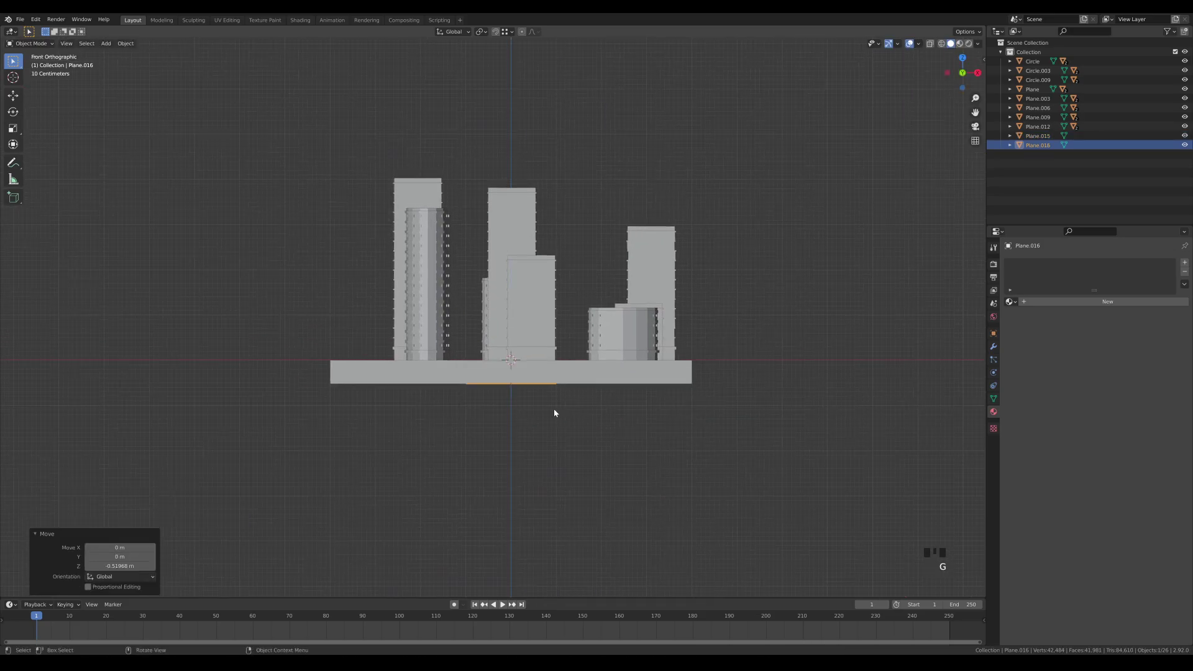
{"action": "middle_click_drag", "start_coordinate": [554, 413], "coordinate": [472, 457]}
{"action": "key", "text": "s"}
{"action": "left_click", "coordinate": [149, 230]}
Duplicate the base slab's top face in place and separate the copy into its own object
{"action": "left_click", "coordinate": [599, 386]}
{"action": "key", "text": "KP_Decimal"}
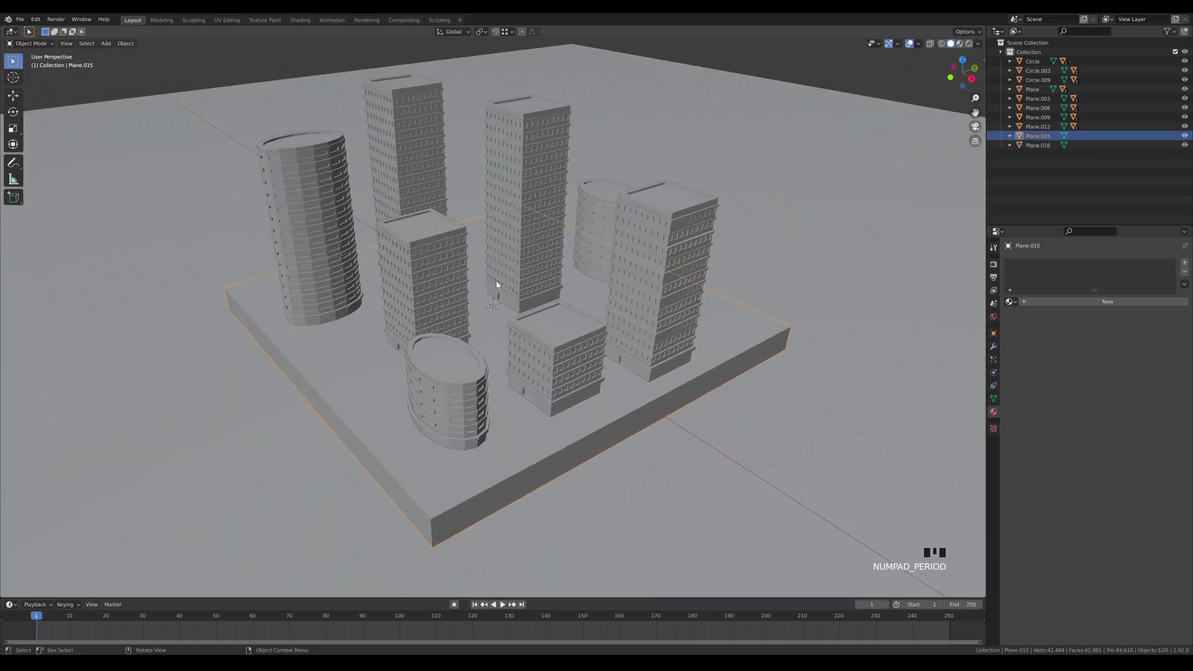
{"action": "middle_click_drag", "start_coordinate": [496, 283], "coordinate": [538, 296]}
{"action": "left_click", "coordinate": [501, 452]}
{"action": "left_click", "coordinate": [501, 452]}
{"action": "key", "text": "Tab"}
{"action": "left_click", "coordinate": [459, 433]}
{"action": "key", "text": "shift+d"}
{"action": "right_click", "coordinate": [398, 385]}
{"action": "key", "text": "p"}
{"action": "key", "text": "s"}
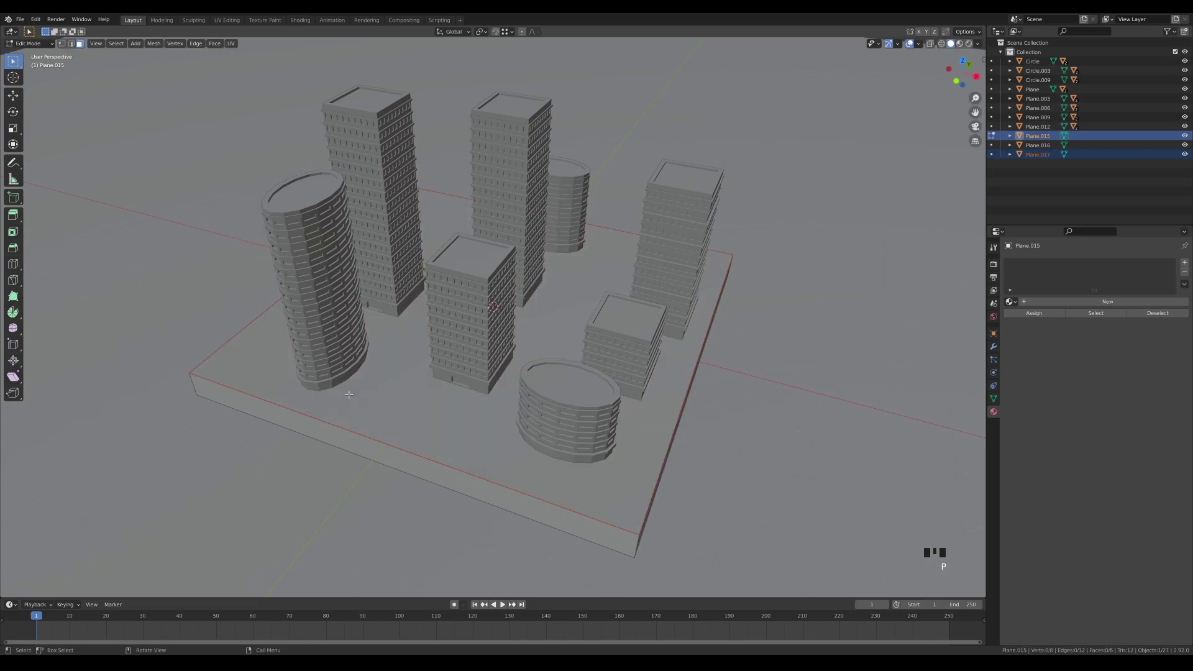
{"action": "key", "text": "Tab"}
In top view, add two loop cuts running along Y to the separated top face, one on each side of its centre
{"action": "left_click", "coordinate": [490, 420]}
{"action": "key", "text": "Tab"}
{"action": "key", "text": "KP_7"}
{"action": "key", "text": "ctrl+r"}
{"action": "left_click", "coordinate": [492, 121]}
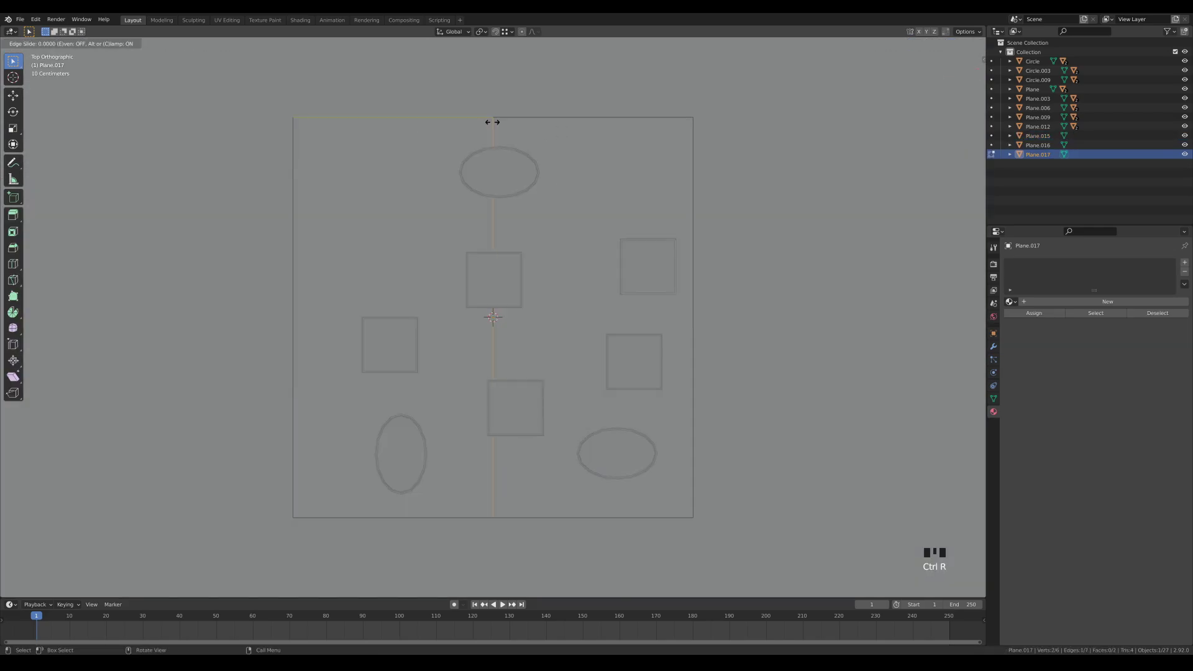
{"action": "left_click", "coordinate": [570, 136]}
{"action": "key", "text": "ctrl+r"}
{"action": "left_click", "coordinate": [442, 119]}
{"action": "left_click", "coordinate": [453, 120]}
Add four loop cuts running along X across the separated top face, sliding each to a different distance along Y
{"action": "key", "text": "ctrl+r"}
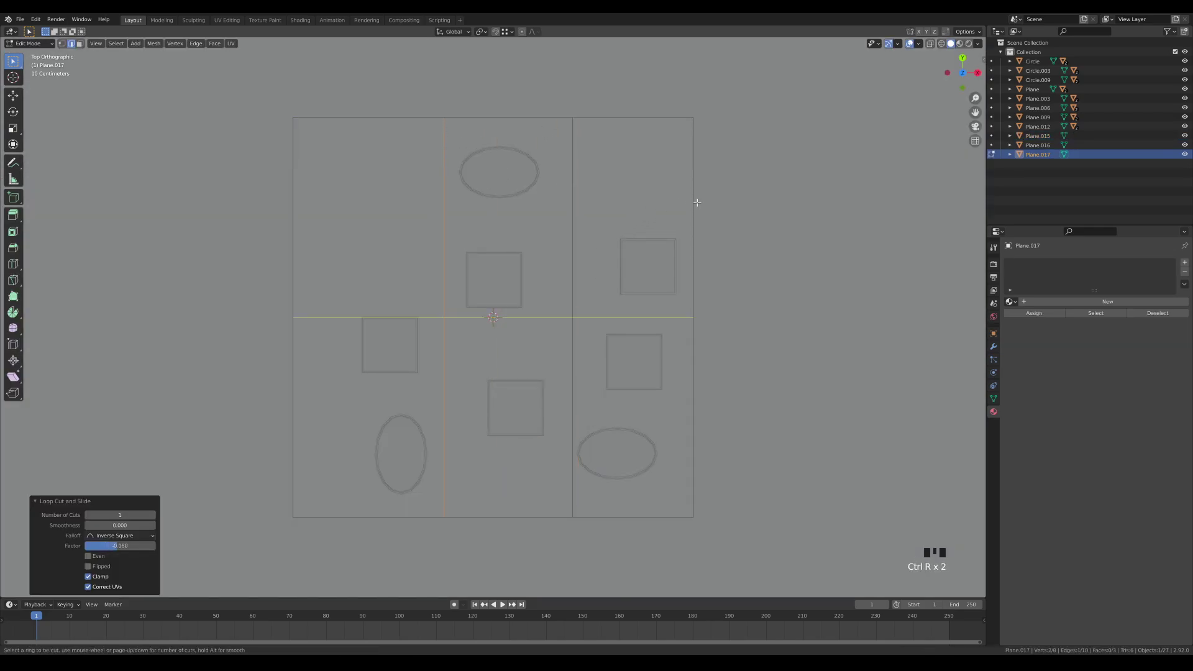
{"action": "left_click", "coordinate": [698, 203]}
{"action": "left_click", "coordinate": [715, 99]}
{"action": "key", "text": "ctrl+r"}
{"action": "left_click", "coordinate": [580, 342]}
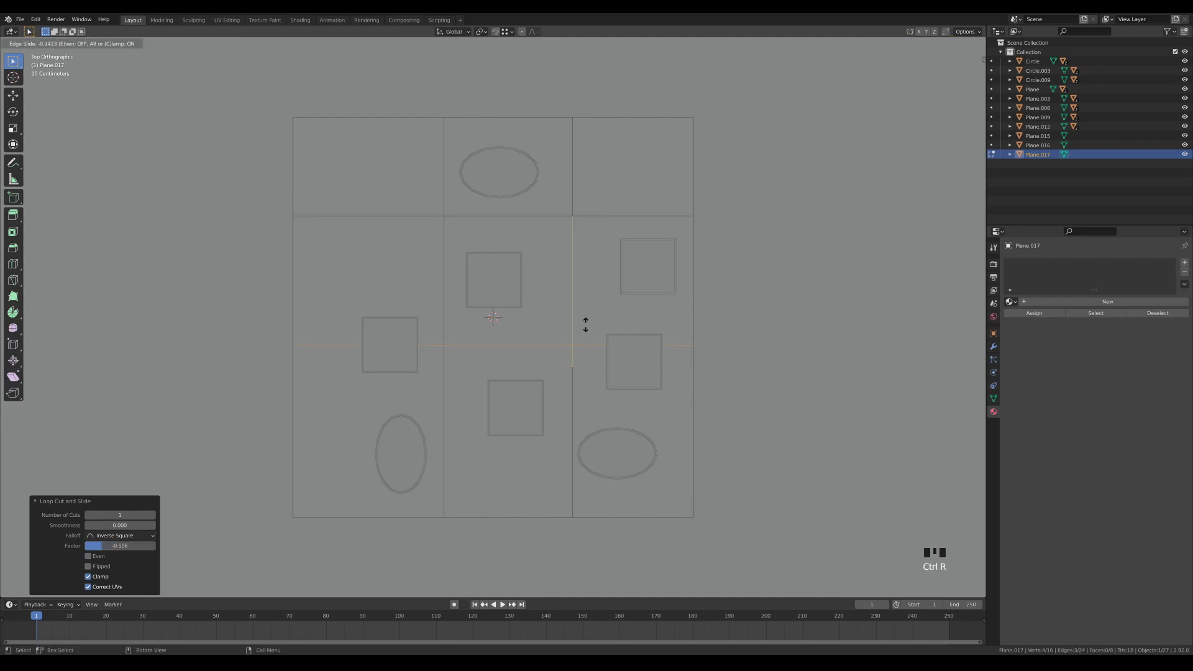
{"action": "left_click", "coordinate": [585, 325]}
{"action": "key", "text": "ctrl+r"}
{"action": "left_click", "coordinate": [693, 310]}
{"action": "left_click", "coordinate": [703, 341]}
{"action": "key", "text": "ctrl+r"}
{"action": "left_click", "coordinate": [535, 423]}
{"action": "left_click", "coordinate": [514, 411]}
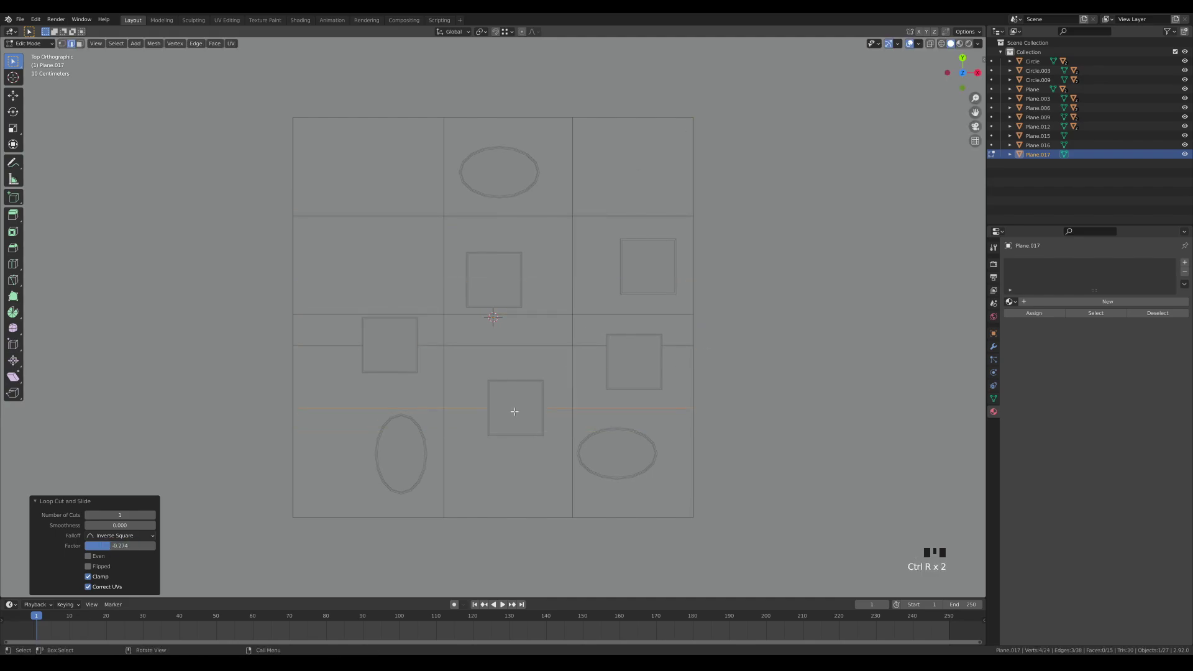
Add a loop cut along Y near the face's -X edge and bevel the two Y-running loops beside the centre into narrow strips
{"action": "left_click", "coordinate": [339, 408]}
{"action": "left_click", "coordinate": [443, 441], "text": "alt"}
{"action": "left_click", "coordinate": [572, 466], "text": "alt+shift"}
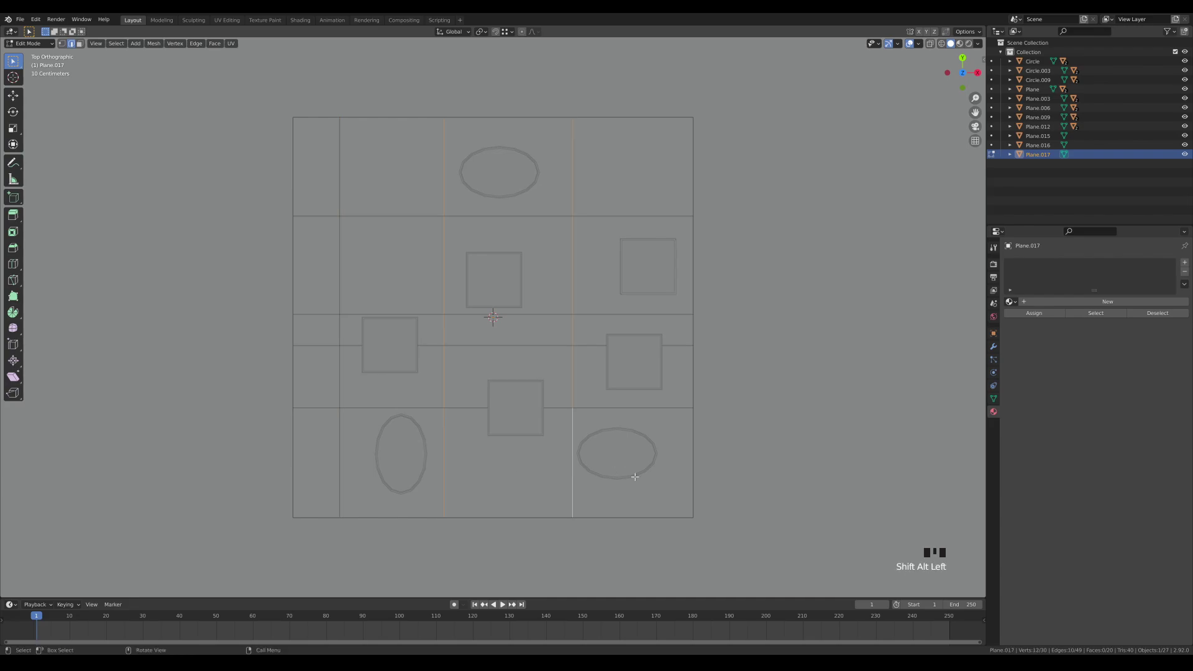
{"action": "key", "text": "ctrl+b"}
{"action": "left_click", "coordinate": [630, 467]}
Bevel the X-running loop nearest the +Y edge by about 0.32 m and shift the strip slightly toward -Y
{"action": "left_click", "coordinate": [553, 215], "text": "alt"}
{"action": "key", "text": "ctrl+b"}
{"action": "left_click", "coordinate": [677, 222]}
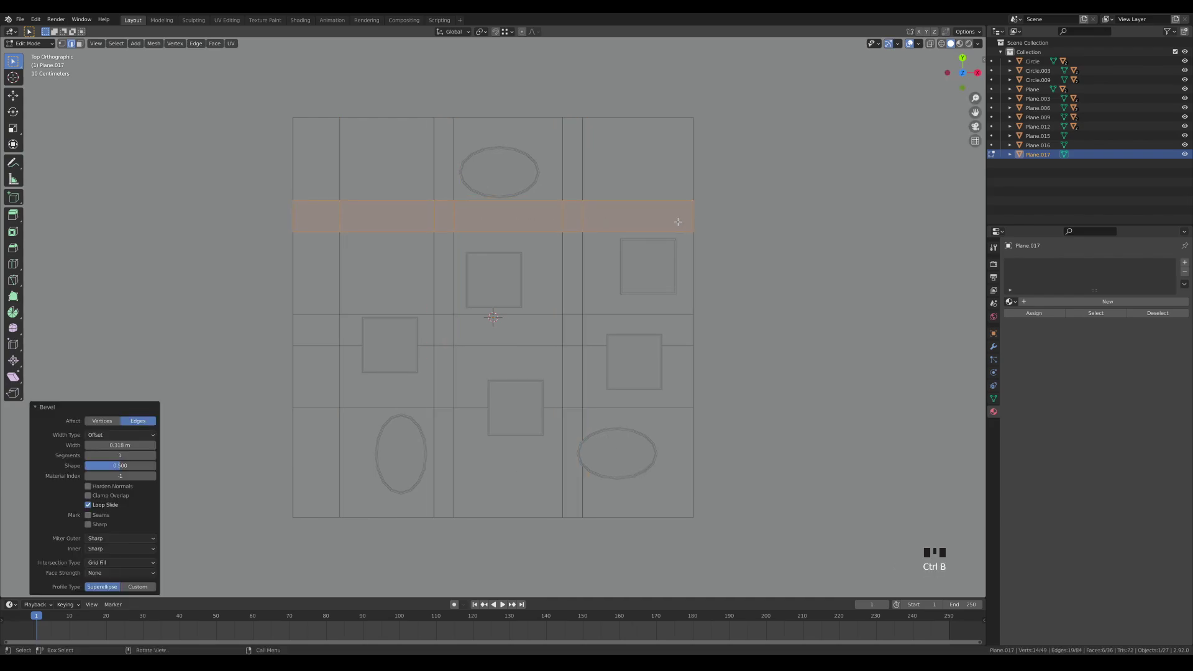
{"action": "key", "text": "g"}
{"action": "key", "text": "y"}
{"action": "left_click", "coordinate": [675, 227]}
Bevel the X-running loop nearest the -Y edge by about 0.25 m and add another X-running loop cut just above the middle strip
{"action": "left_click", "coordinate": [553, 407], "text": "alt"}
{"action": "key", "text": "ctrl+b"}
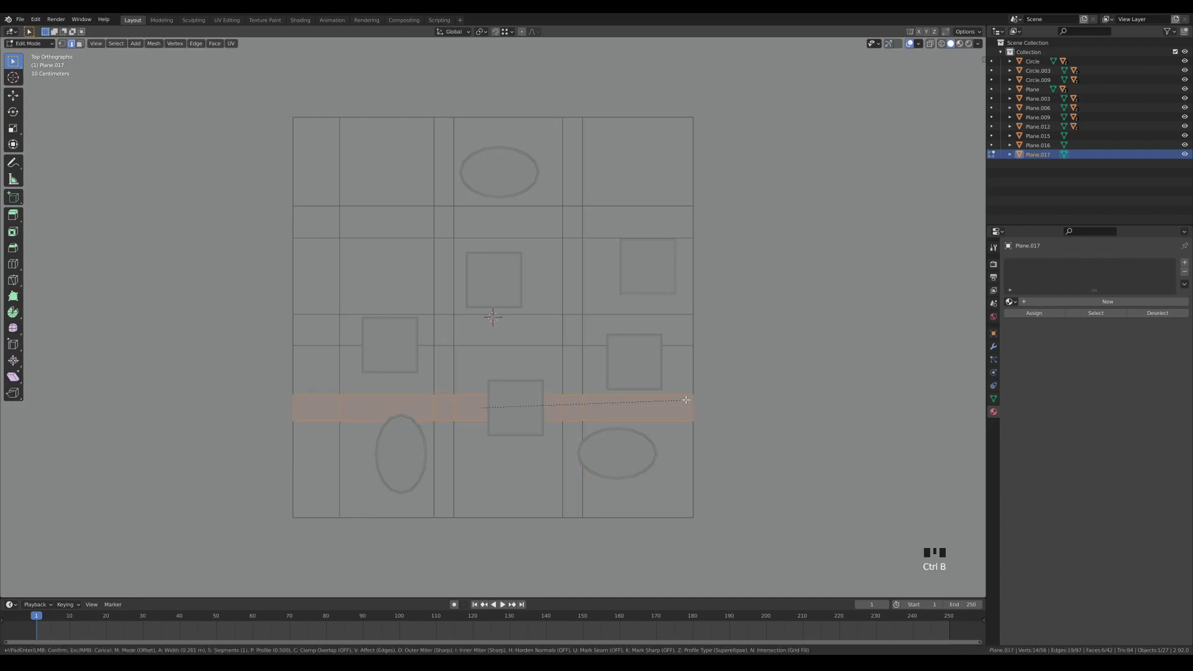
{"action": "left_click", "coordinate": [685, 399]}
{"action": "key", "text": "ctrl+r"}
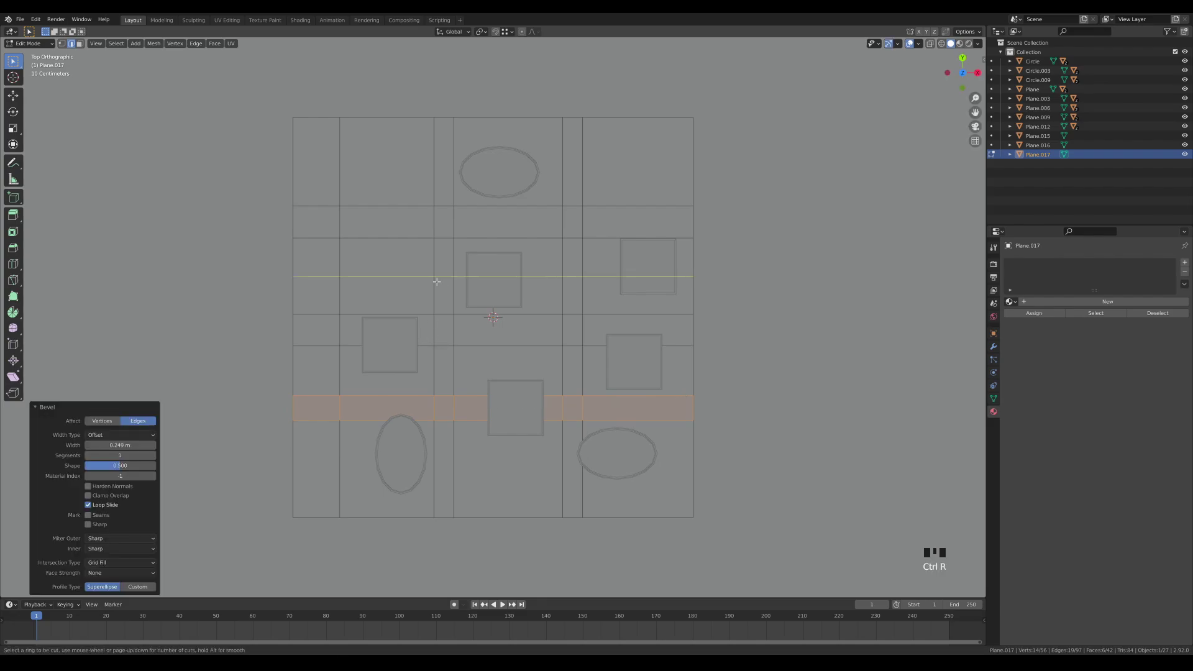
{"action": "left_click", "coordinate": [437, 277]}
{"action": "left_click", "coordinate": [437, 288]}
Select both Y-running strips and the middle X-running strip, excluding the middle strip's two faces on the -X side
{"action": "key", "text": "3"}
{"action": "left_click", "coordinate": [435, 330], "text": "alt"}
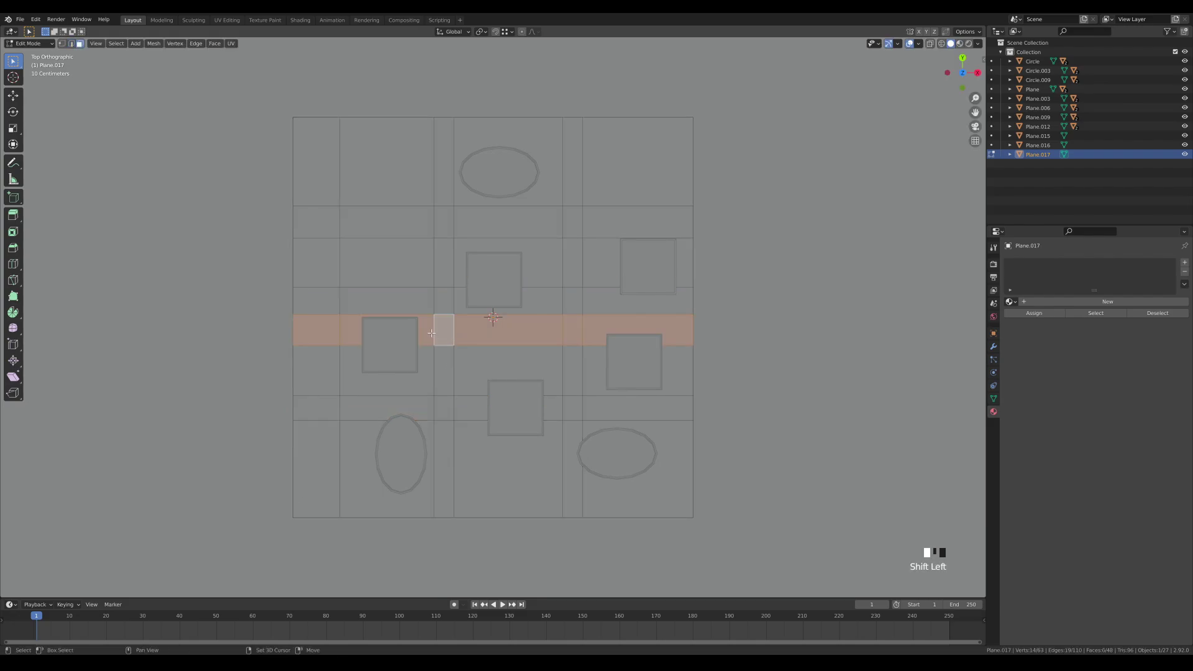
{"action": "left_click", "coordinate": [424, 329], "text": "shift"}
{"action": "left_click", "coordinate": [326, 330], "text": "shift"}
{"action": "left_click", "coordinate": [444, 289], "text": "alt+shift"}
{"action": "left_click", "coordinate": [577, 280], "text": "alt+shift"}
{"action": "key", "text": "ctrl+z"}
{"action": "left_click", "coordinate": [577, 288], "text": "alt+shift"}
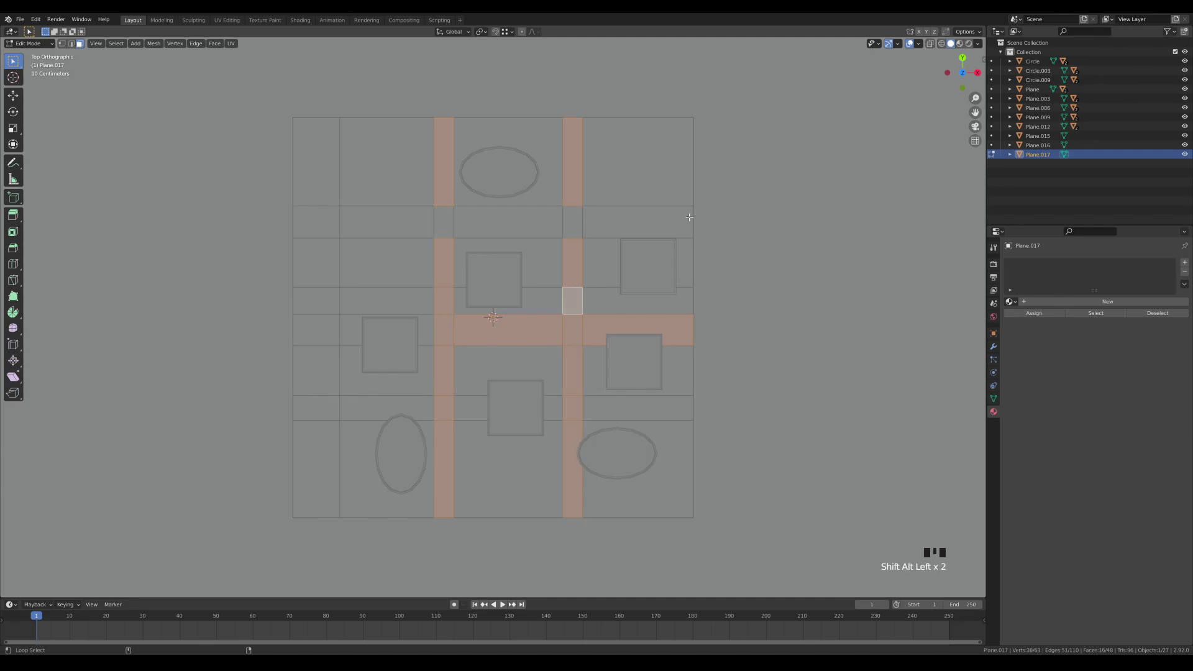
Add the upper cross strip and the short side-street faces to the selection and separate all the road faces into their own object
{"action": "left_click", "coordinate": [689, 218], "text": "alt+shift"}
{"action": "left_click", "coordinate": [399, 301], "text": "shift"}
{"action": "left_click", "coordinate": [316, 301], "text": "shift"}
{"action": "left_click", "coordinate": [382, 413], "text": "shift"}
{"action": "left_click", "coordinate": [316, 408], "text": "shift"}
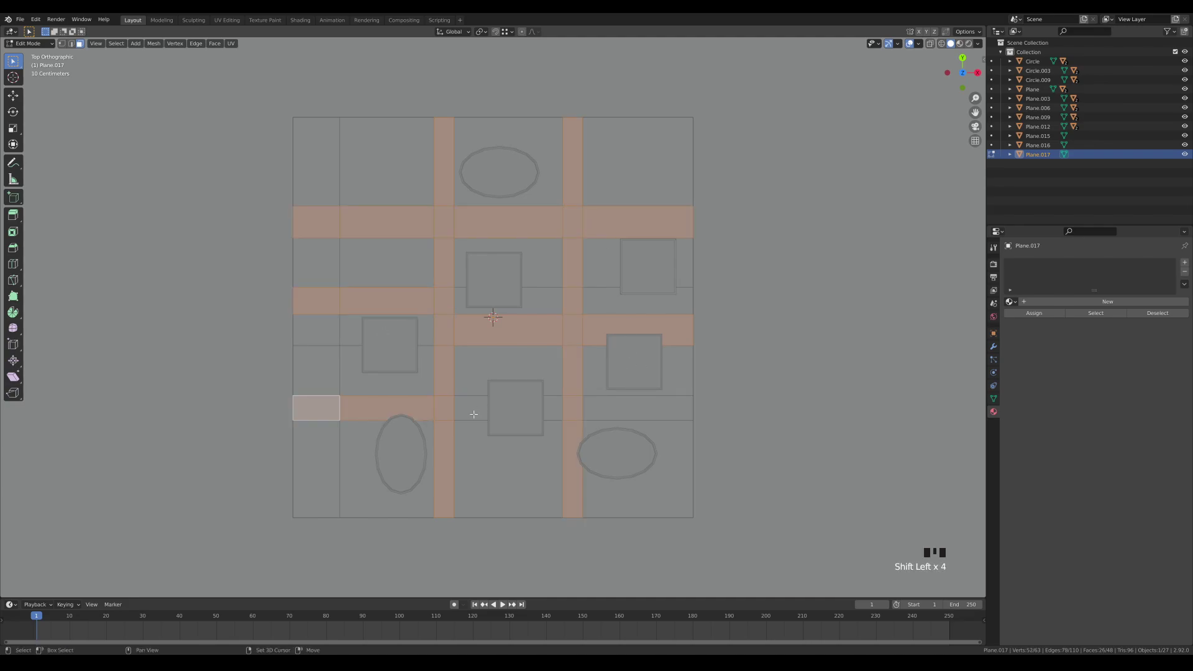
{"action": "left_click", "coordinate": [640, 408], "text": "shift"}
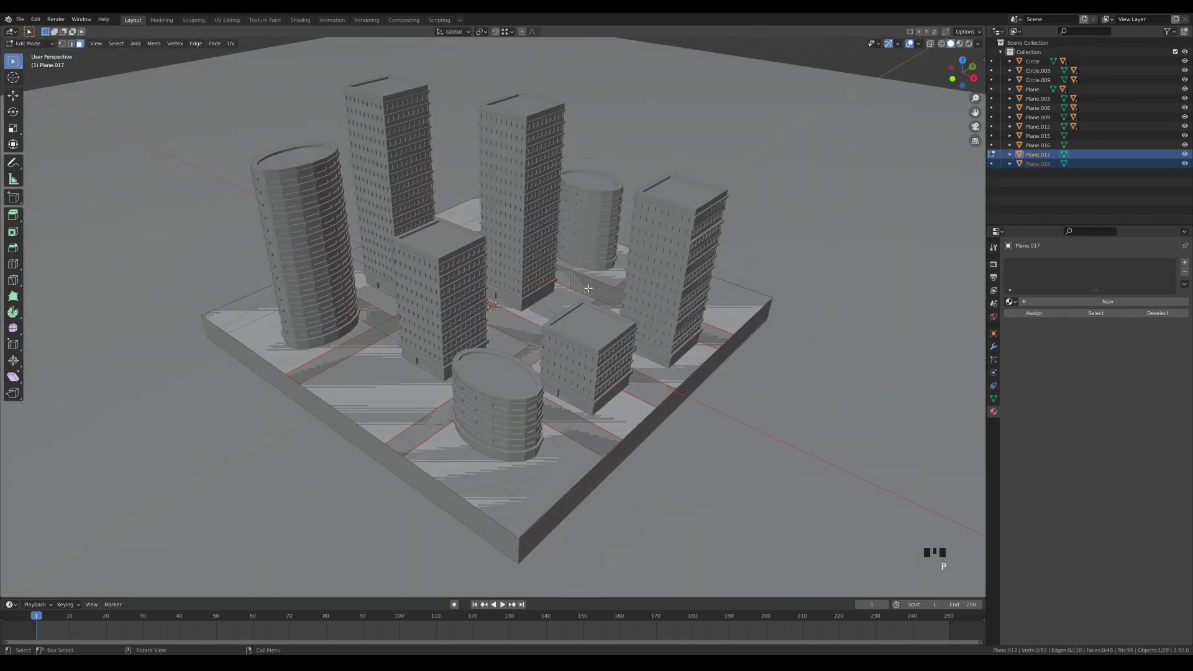
Delete the leftover grid object and extrude the separated road strips upward by about 0.02 m
{"action": "key", "text": "x"}
{"action": "left_click", "coordinate": [412, 400]}
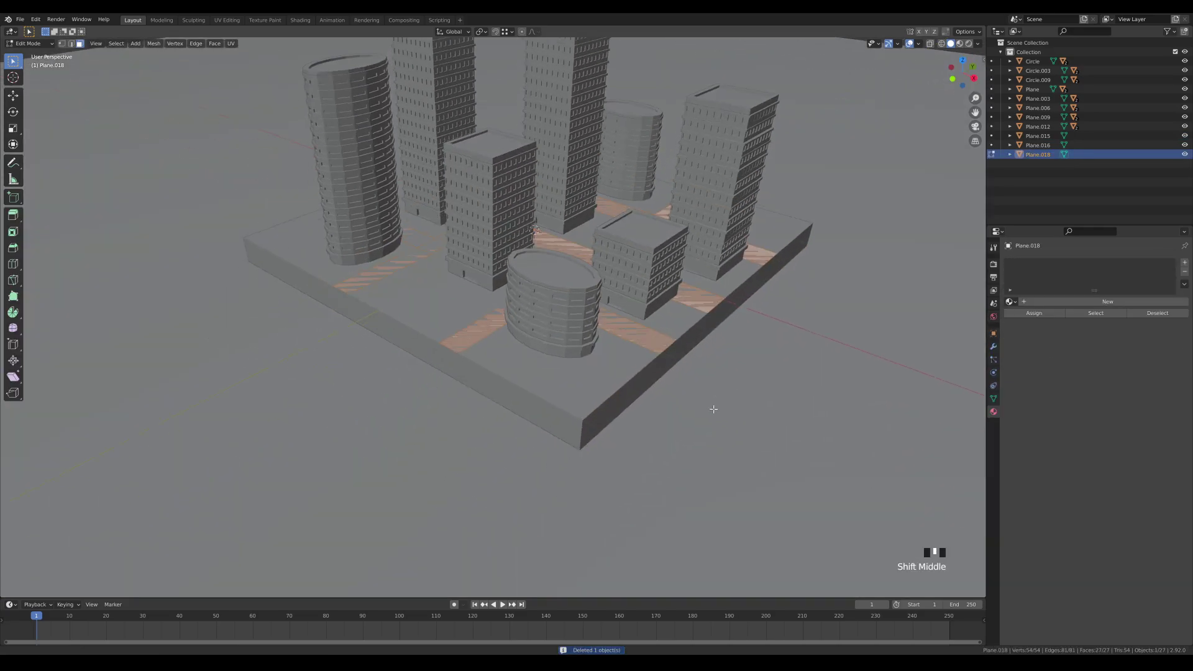
{"action": "scroll", "coordinate": [580, 363], "scroll_direction": "up", "scroll_amount": 6}
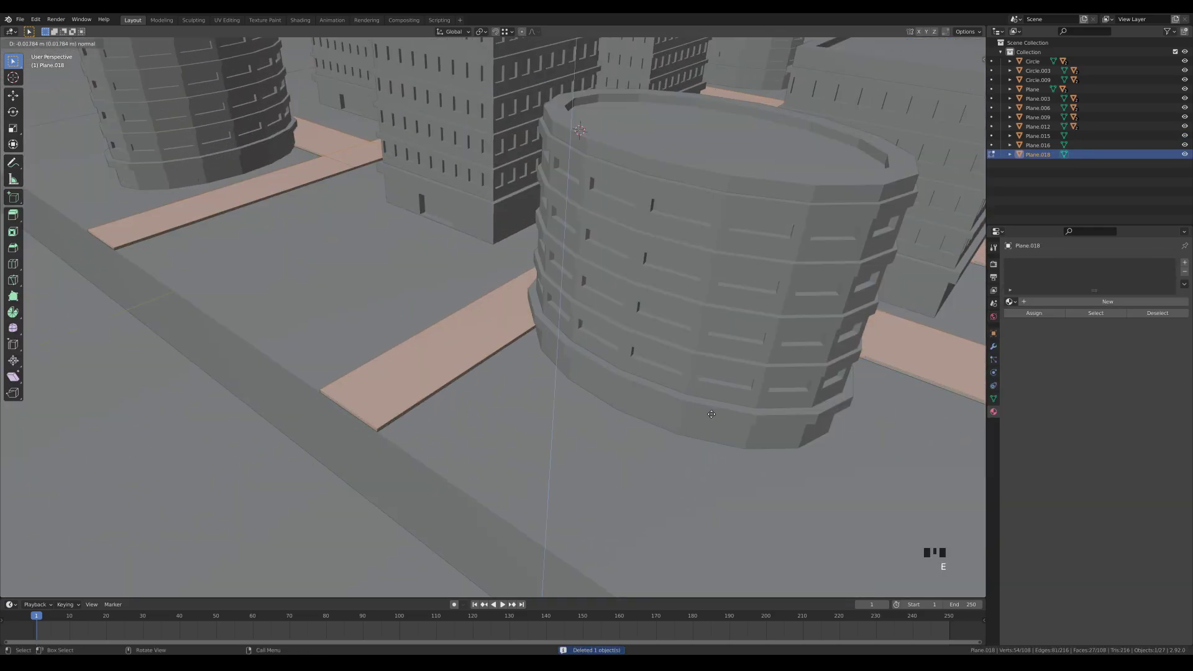
{"action": "scroll", "coordinate": [581, 363], "scroll_direction": "down", "scroll_amount": 6}
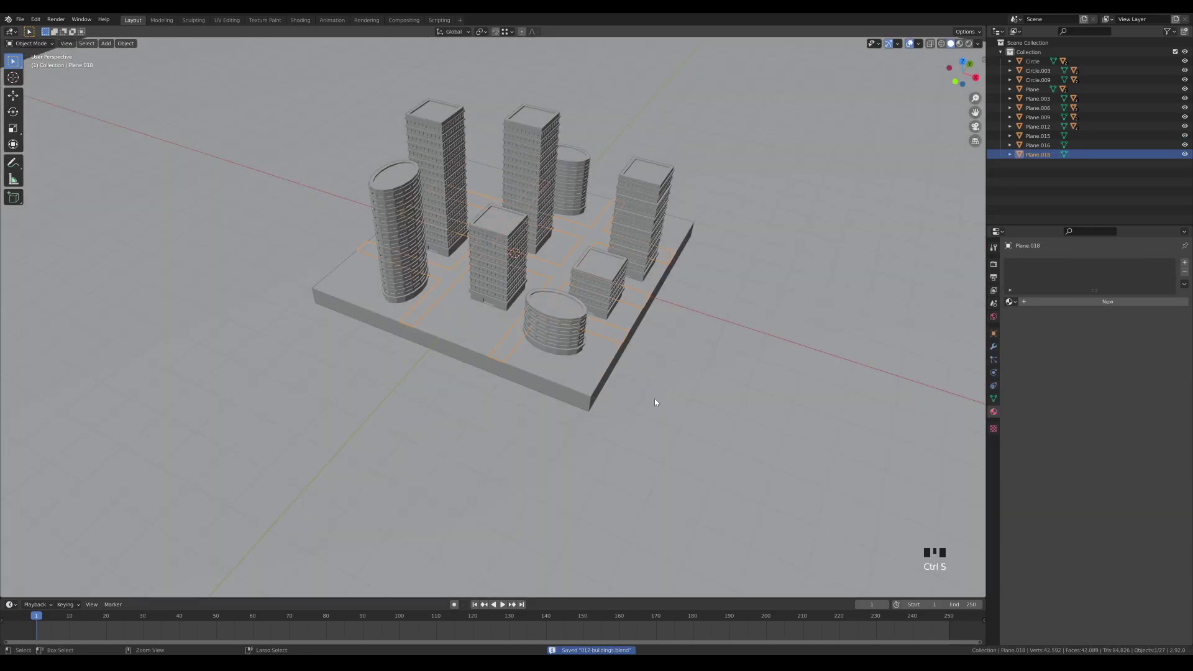
Switch the viewport to a shading mode that displays the glowing window materials
{"action": "scroll", "coordinate": [652, 400], "scroll_direction": "up", "scroll_amount": 4}
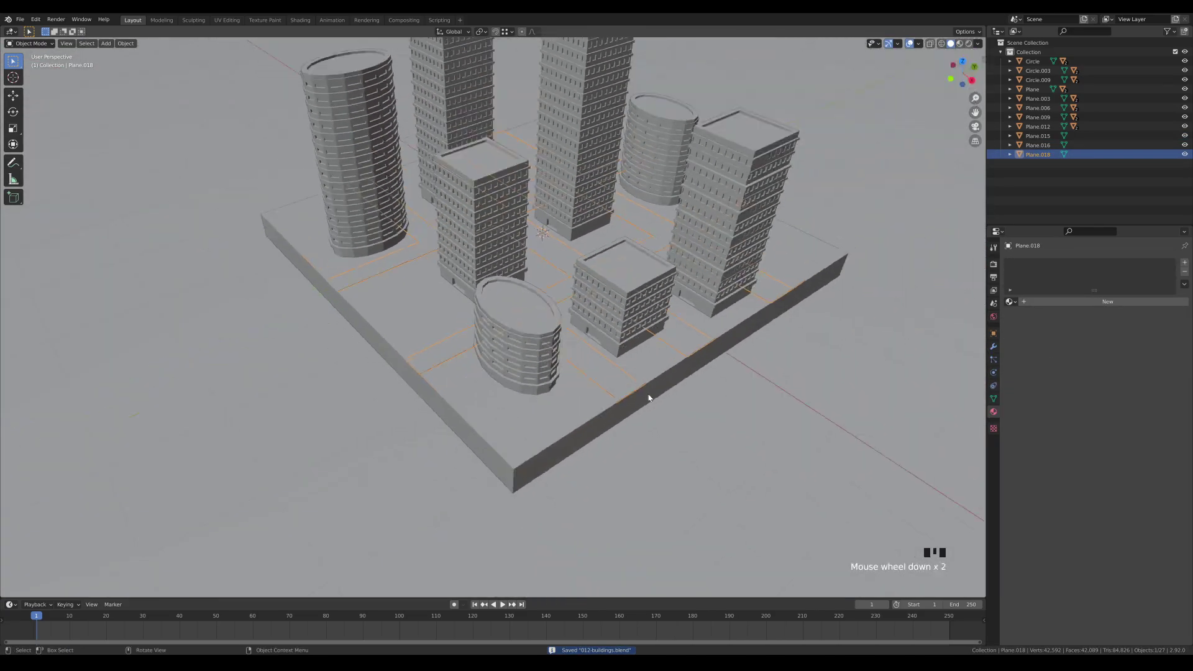
{"action": "scroll", "coordinate": [647, 394], "scroll_direction": "down", "scroll_amount": 4}
{"action": "middle_click_drag", "start_coordinate": [599, 338], "coordinate": [595, 365]}
{"action": "scroll", "coordinate": [614, 336], "scroll_direction": "up", "scroll_amount": 3}
{"action": "scroll", "coordinate": [614, 335], "scroll_direction": "down", "scroll_amount": 2}
{"action": "middle_click_drag", "start_coordinate": [595, 365], "coordinate": [626, 357], "text": "shift"}
{"action": "key", "text": "y"}
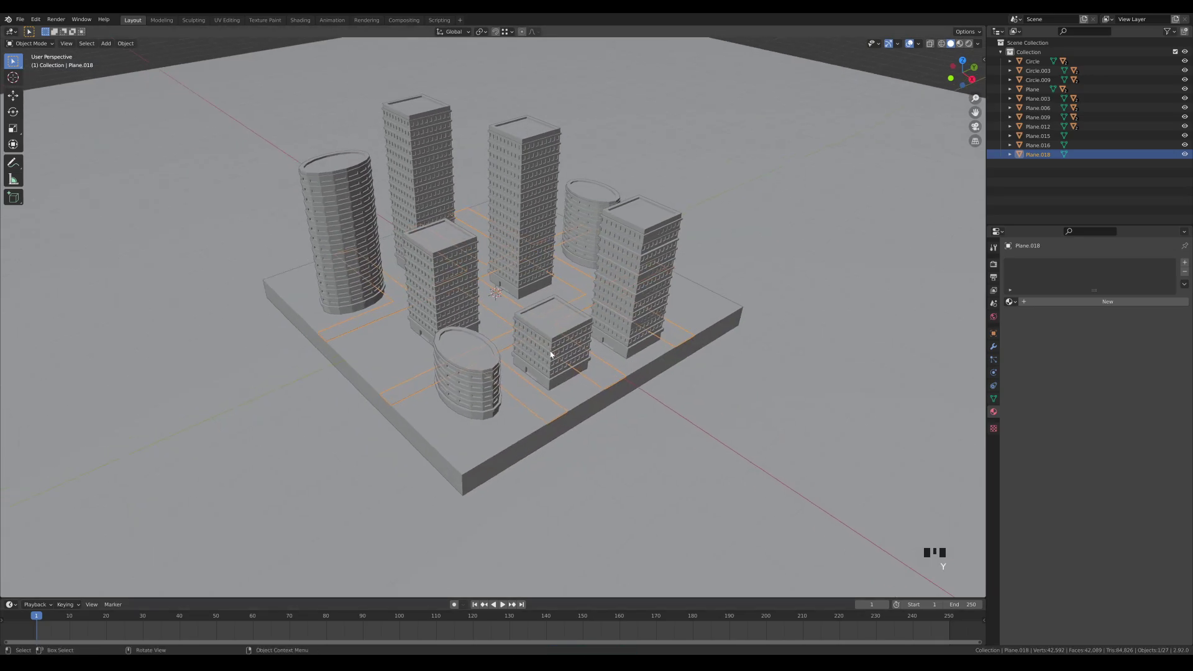
{"action": "left_click", "coordinate": [576, 328]}
{"action": "scroll", "coordinate": [555, 435], "scroll_direction": "down", "scroll_amount": 2}
{"action": "key", "text": "z"}
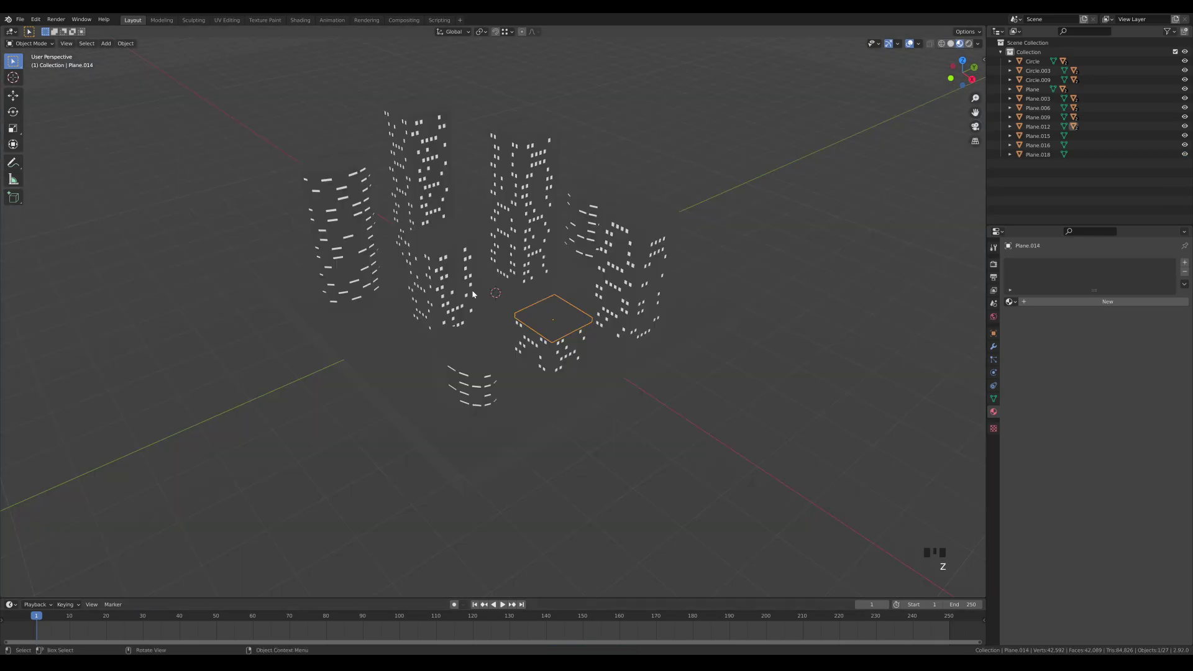
Add an area light and raise it about 6.38 m along Z above the city
{"action": "scroll", "coordinate": [526, 355], "scroll_direction": "down", "scroll_amount": 2}
{"action": "key", "text": "shift+a"}
{"action": "mouse_move", "coordinate": [515, 466]}
{"action": "left_click", "coordinate": [572, 498]}
{"action": "key", "text": "g"}
{"action": "key", "text": "z"}
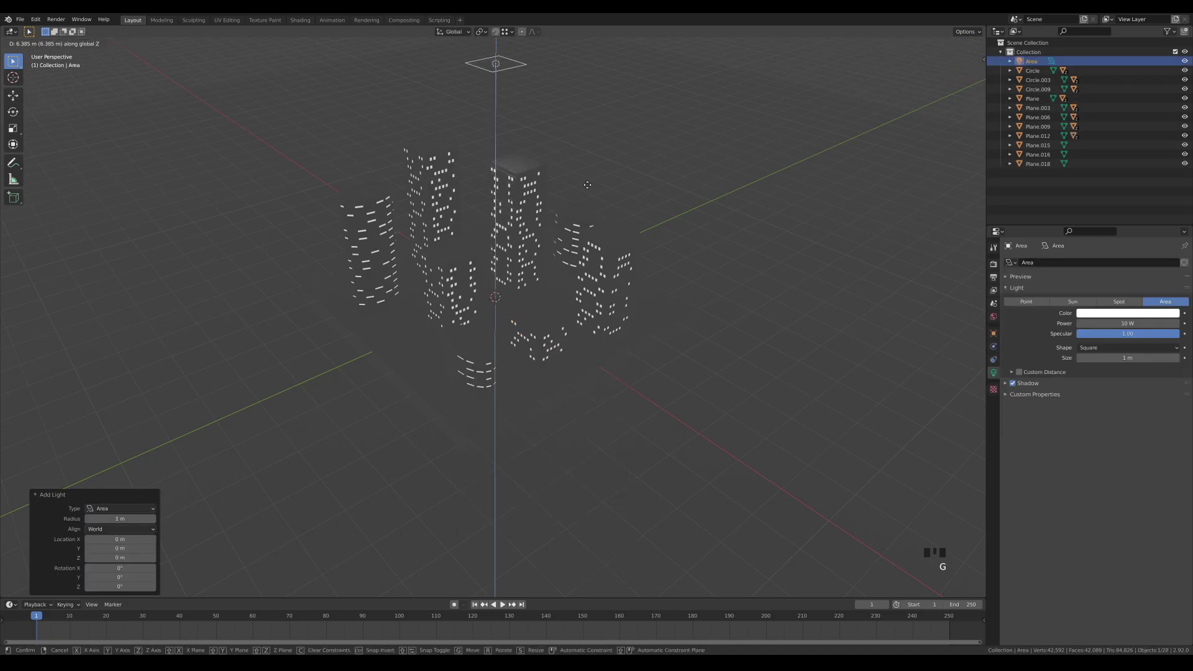
{"action": "left_click", "coordinate": [586, 184]}
Set the area light's power to 1500 W
{"action": "left_click", "coordinate": [1134, 325]}
{"action": "type", "text": "1500"}
{"action": "key", "text": "Return"}
{"action": "type", "text": "rx"}
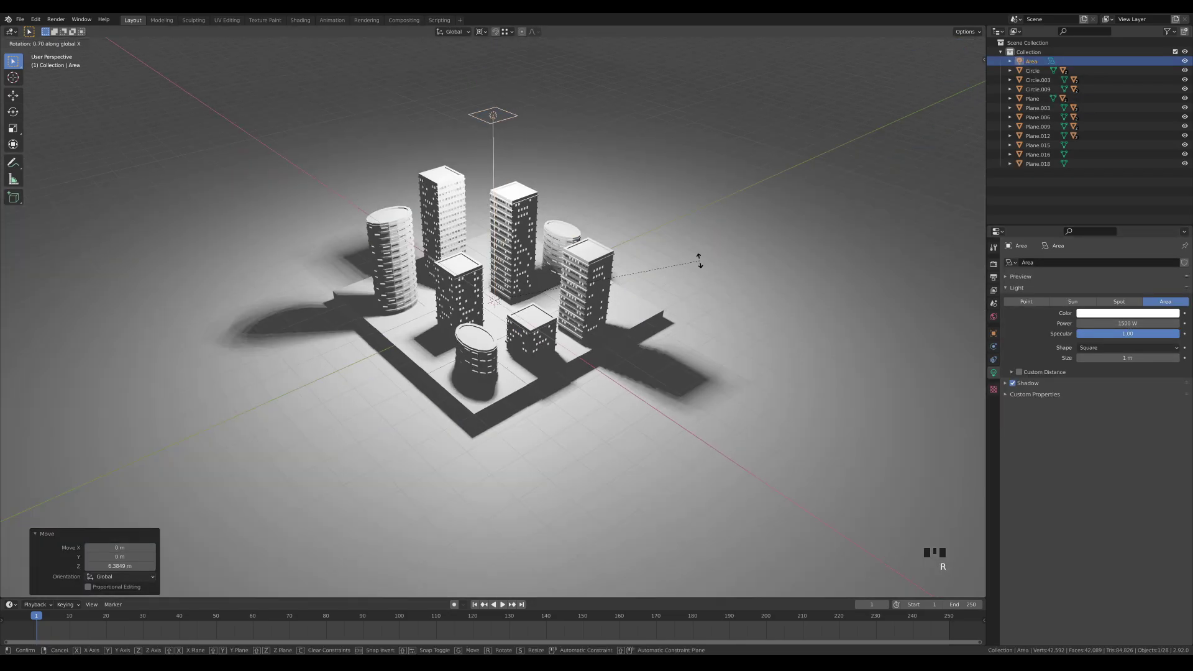
{"action": "type", "text": "45"}
{"action": "key", "text": "Escape"}
Rotate the area light -45° about X and 45° about Z
{"action": "type", "text": "rx-45"}
{"action": "key", "text": "Return"}
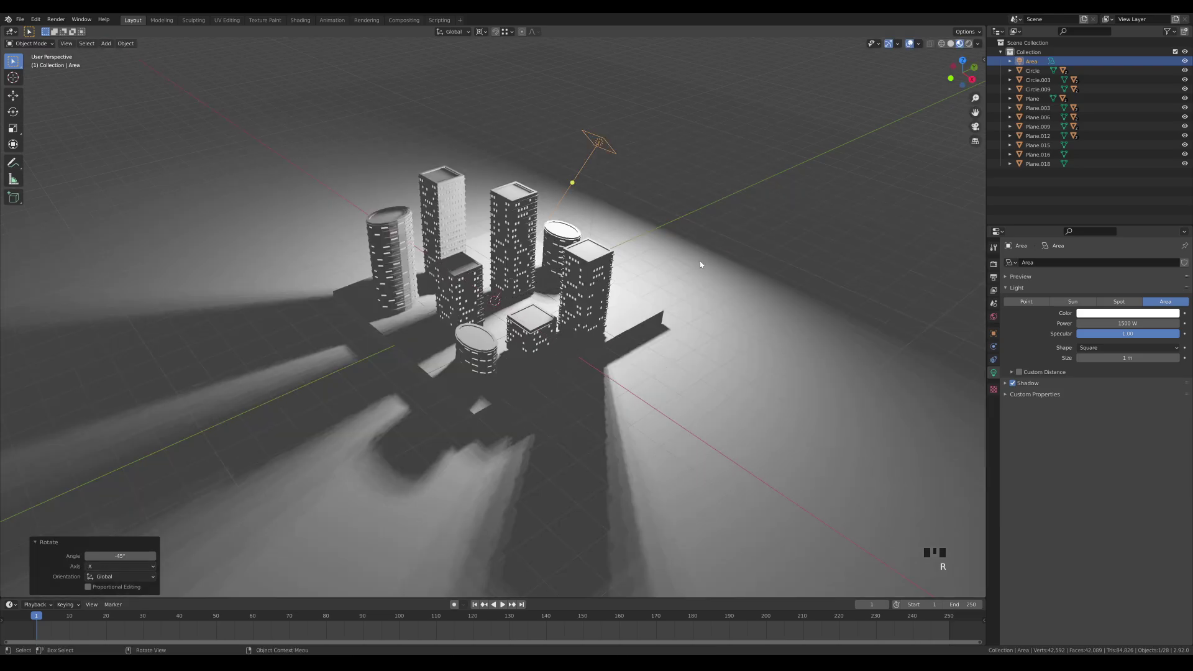
{"action": "type", "text": "rz45"}
{"action": "key", "text": "Return"}
Create a true isometric camera with the IsoCam add-on
{"action": "key", "text": "n"}
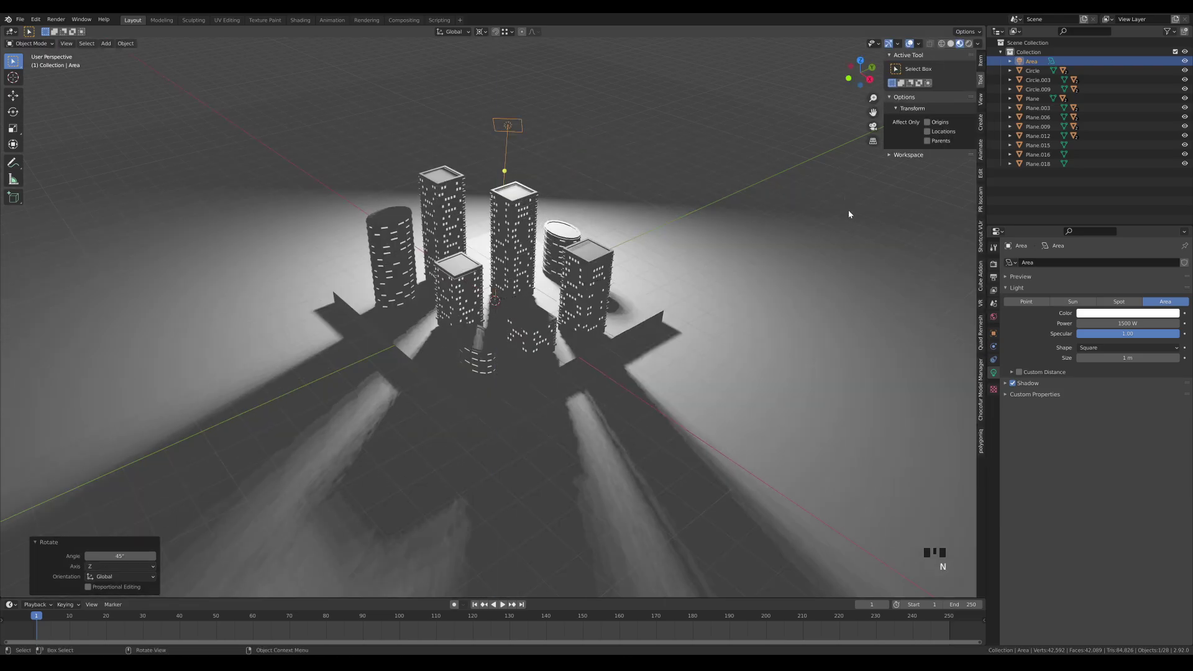
{"action": "left_click", "coordinate": [981, 200]}
{"action": "left_click", "coordinate": [929, 69]}
Select the isometric camera and set the render resolution to 1600 × 1200 px
{"action": "left_click", "coordinate": [745, 242]}
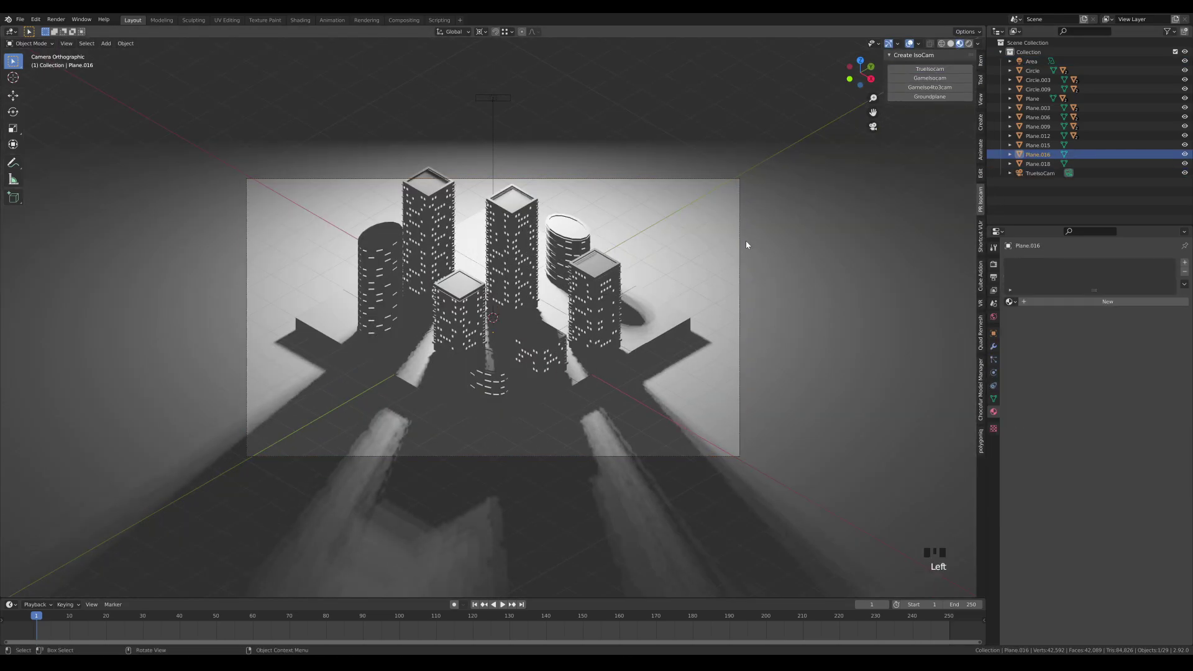
{"action": "left_click", "coordinate": [740, 242]}
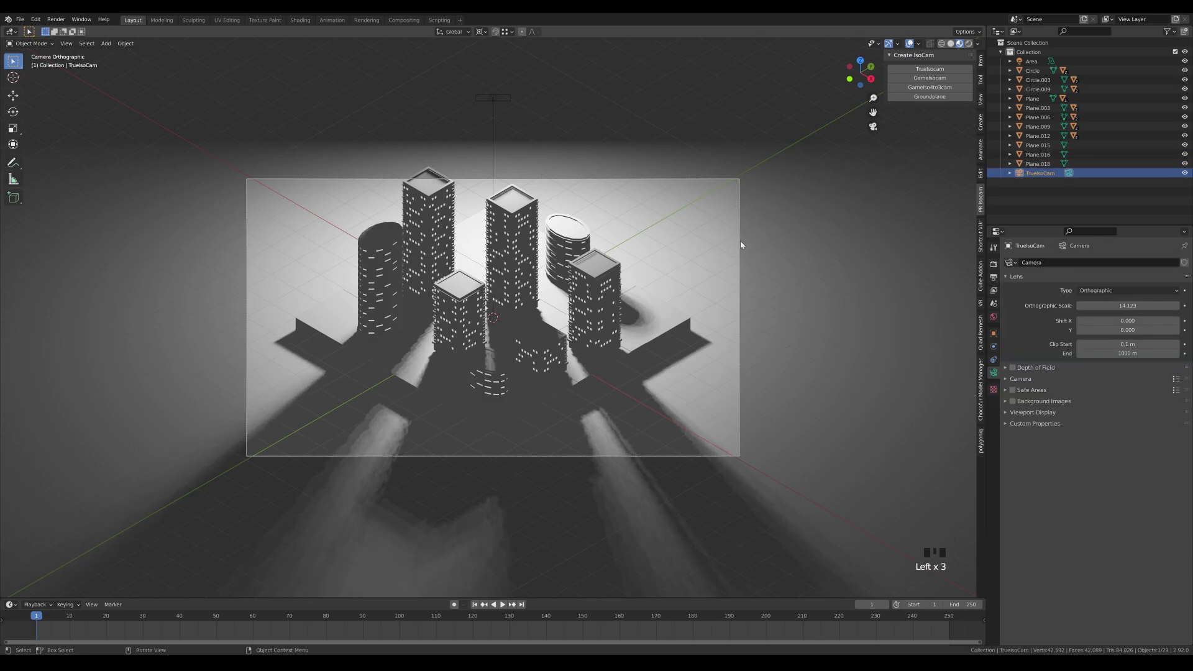
{"action": "left_click", "coordinate": [993, 277]}
{"action": "key", "text": "KP_0"}
{"action": "key", "text": "KP_0"}
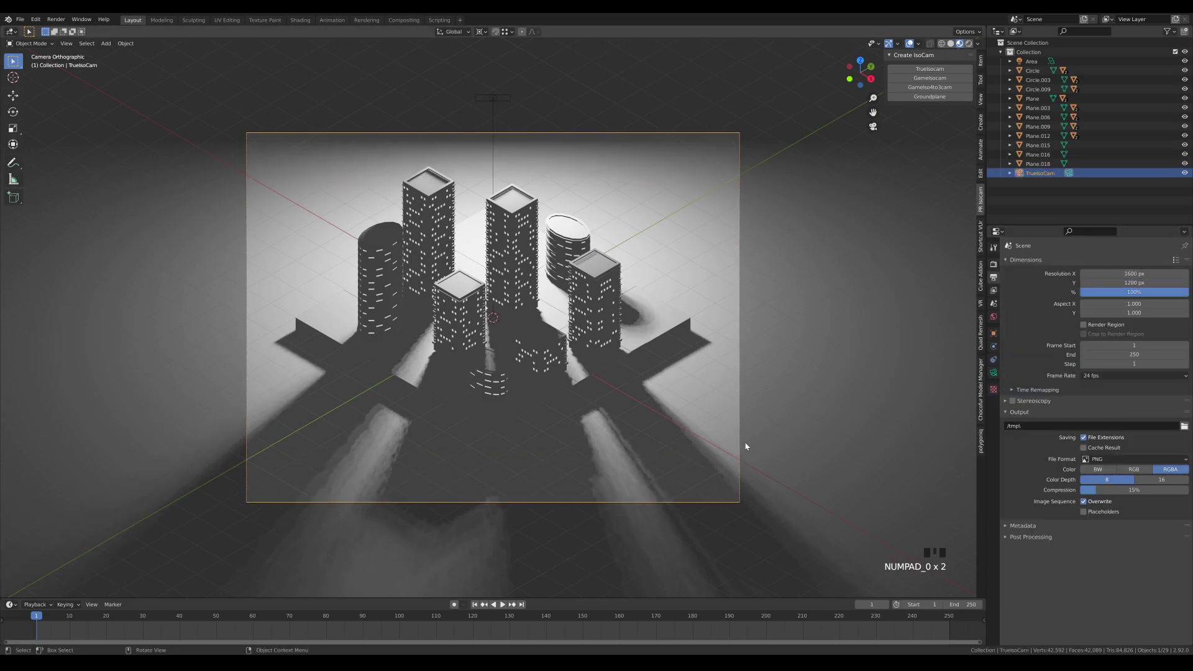
Make the area light a 2.71 m disk about 3.1 m farther along its local Z and tint it light blue
{"action": "left_click", "coordinate": [493, 98]}
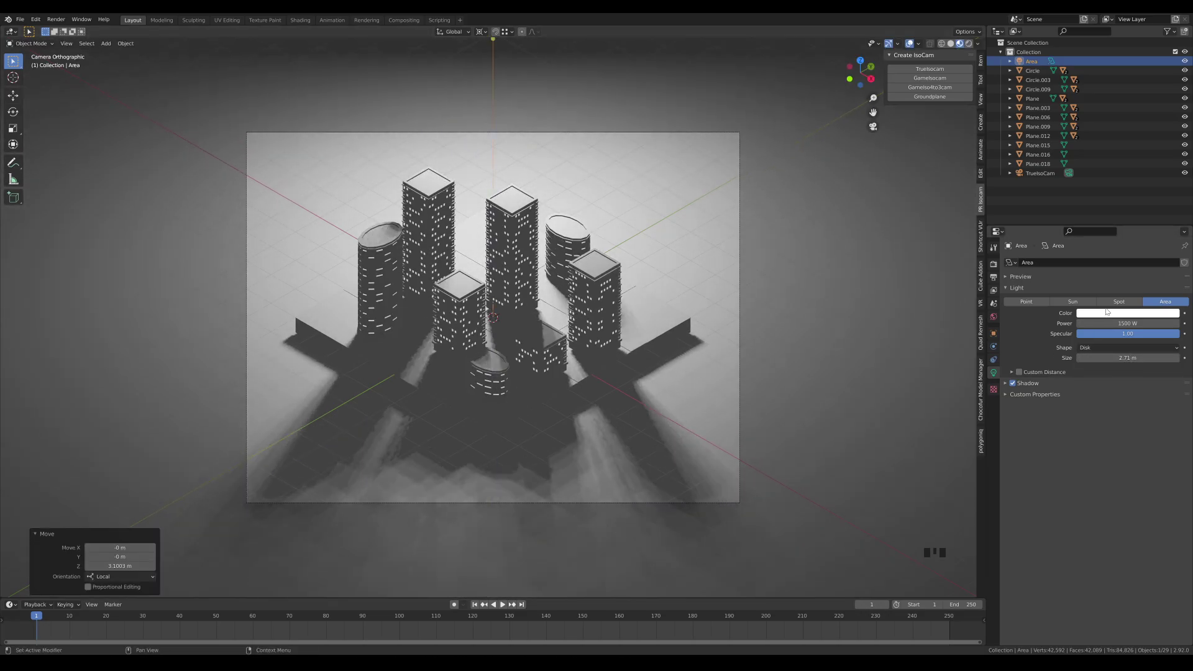
{"action": "left_click", "coordinate": [1128, 314]}
{"action": "left_click_drag", "start_coordinate": [1133, 215], "coordinate": [1138, 215]}
Duplicate the area light, rotate the copy about 71° around Z and tilt it about its local X axis
{"action": "key", "text": "shift+d"}
{"action": "key", "text": "r"}
{"action": "key", "text": "z"}
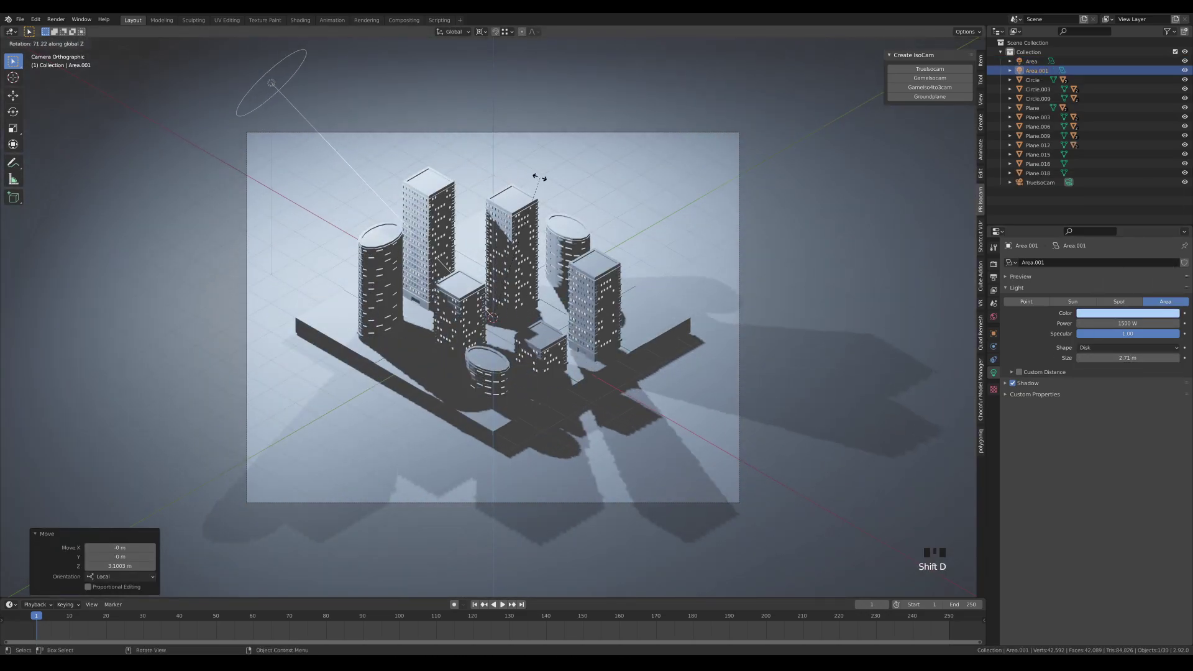
{"action": "left_click", "coordinate": [533, 178]}
{"action": "key", "text": "r"}
{"action": "key", "text": "x"}
{"action": "key", "text": "x"}
{"action": "left_click", "coordinate": [748, 312]}
Move the duplicated light along its local Z axis and colour it orange
{"action": "key", "text": "g"}
{"action": "key", "text": "z"}
{"action": "key", "text": "z"}
{"action": "left_click", "coordinate": [677, 309]}
{"action": "left_click", "coordinate": [1128, 313]}
{"action": "left_click_drag", "start_coordinate": [1122, 247], "coordinate": [1115, 214]}
Duplicate the orange light, rotate the copy about -149° around Z to the opposite side and colour it deep blue
{"action": "key", "text": "shift+d"}
{"action": "key", "text": "r"}
{"action": "key", "text": "z"}
{"action": "left_click", "coordinate": [295, 414]}
{"action": "left_click", "coordinate": [1135, 314]}
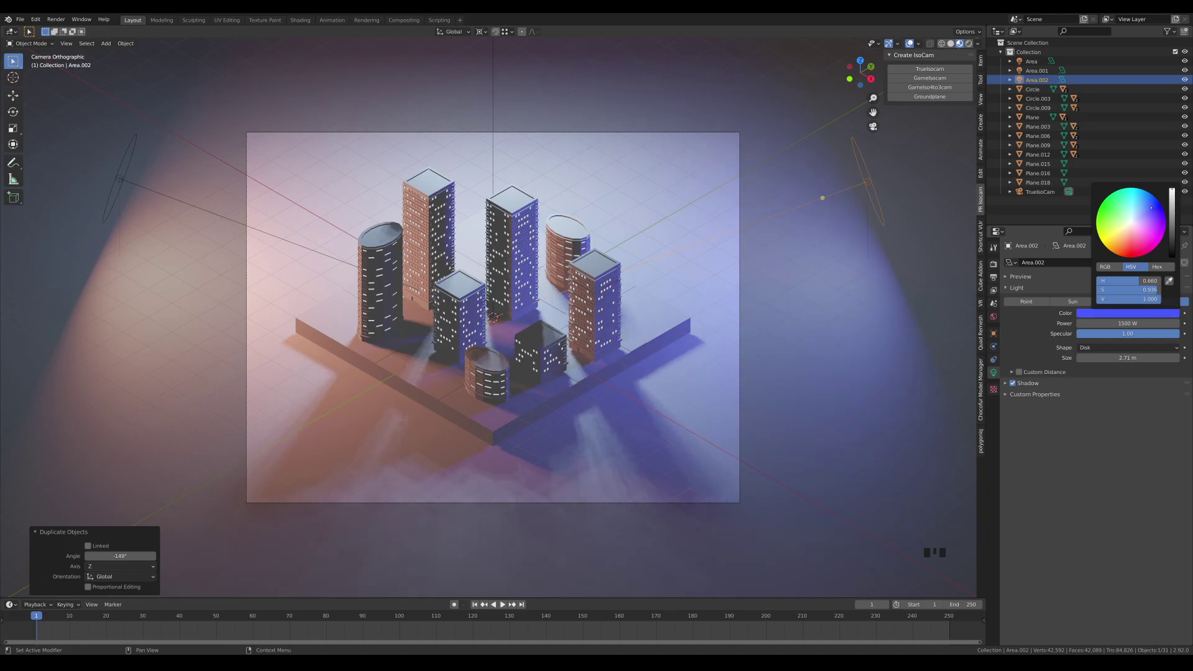
{"action": "left_click", "coordinate": [889, 372]}
Give the large ground plane a material named Bg with a near-black base colour and roughness of about 0.9
{"action": "left_click", "coordinate": [994, 413]}
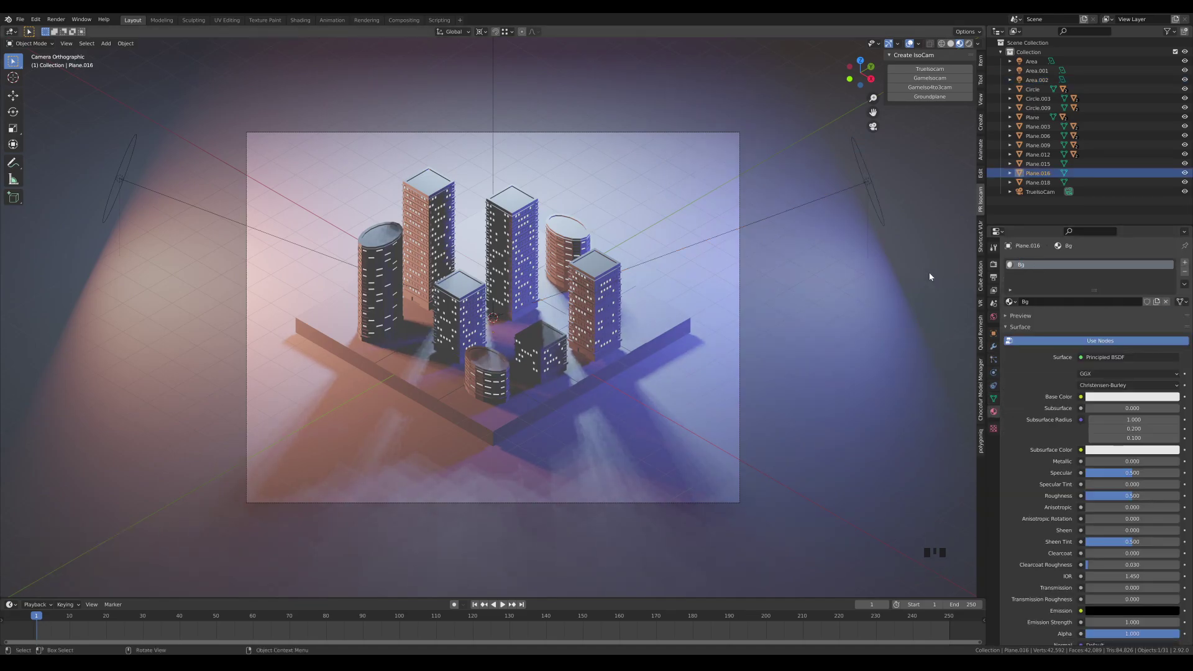
{"action": "left_click", "coordinate": [1132, 396]}
{"action": "left_click_drag", "start_coordinate": [1172, 292], "coordinate": [1172, 321]}
{"action": "mouse_move", "coordinate": [1132, 495]}
{"action": "left_mouse_down"}
{"action": "mouse_move", "coordinate": [1179, 496]}
{"action": "mouse_move", "coordinate": [1152, 496]}
{"action": "left_mouse_up"}
{"action": "scroll", "coordinate": [580, 225], "scroll_direction": "down", "scroll_amount": 2}
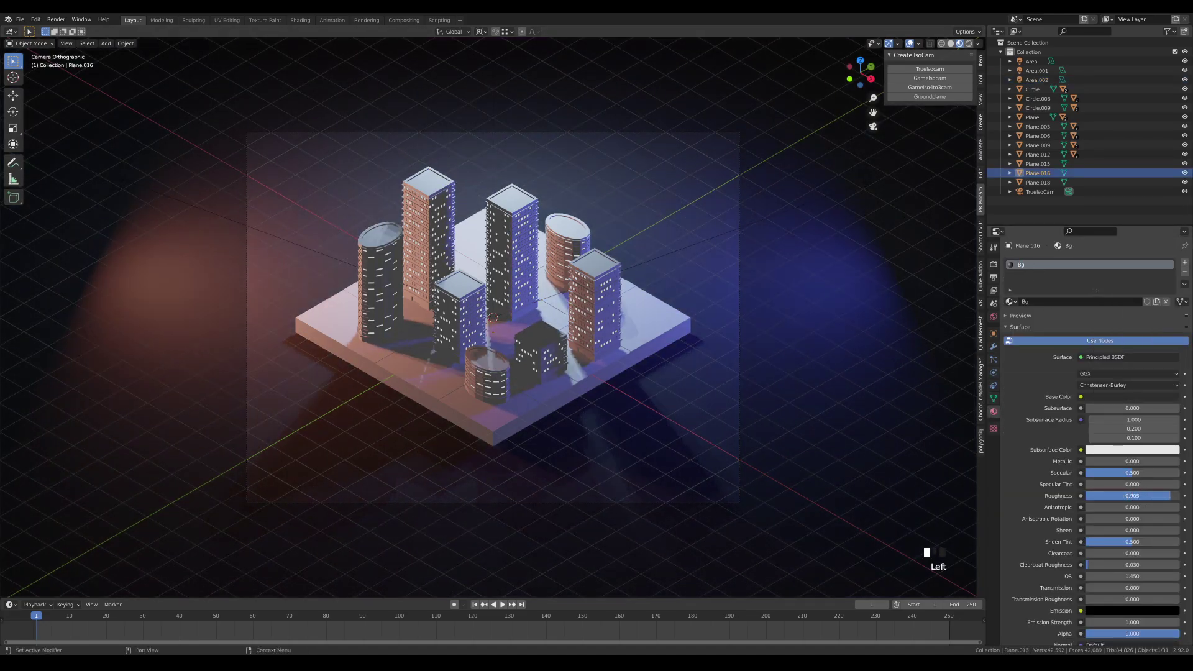
Change the first area light, above the city, to a more saturated blue
{"action": "left_click", "coordinate": [1032, 60]}
{"action": "left_click", "coordinate": [994, 373]}
{"action": "left_click", "coordinate": [1128, 313]}
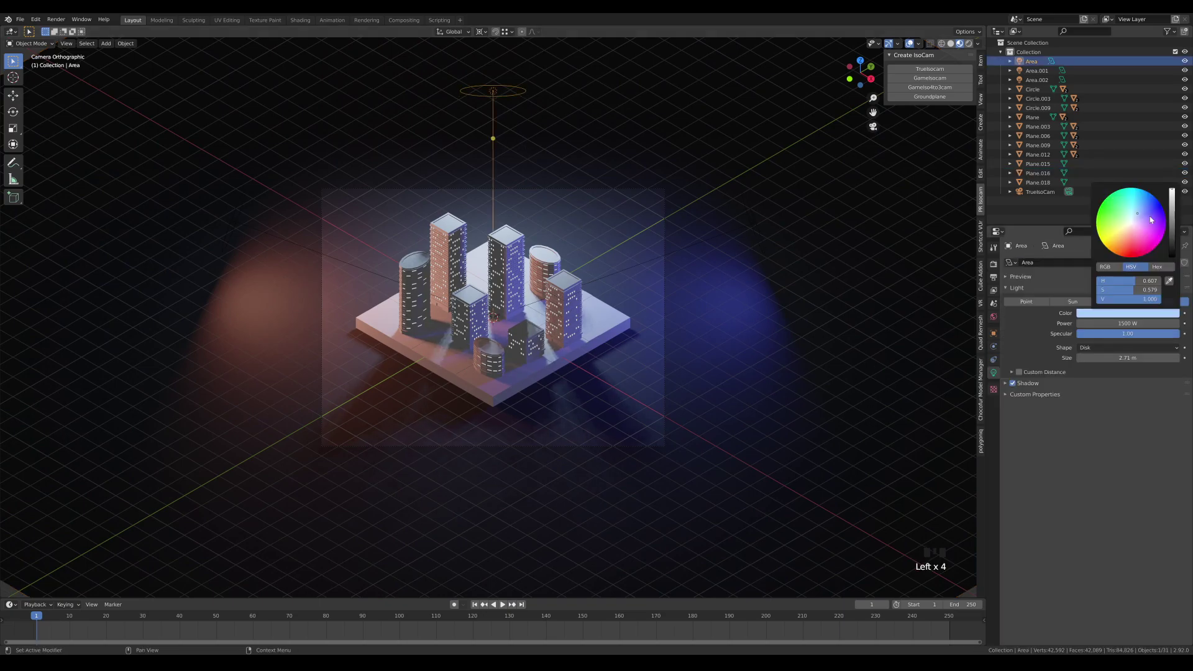
Name the base slab's material Ground and darken its base colour
{"action": "left_click", "coordinate": [607, 325]}
{"action": "left_click", "coordinate": [994, 411]}
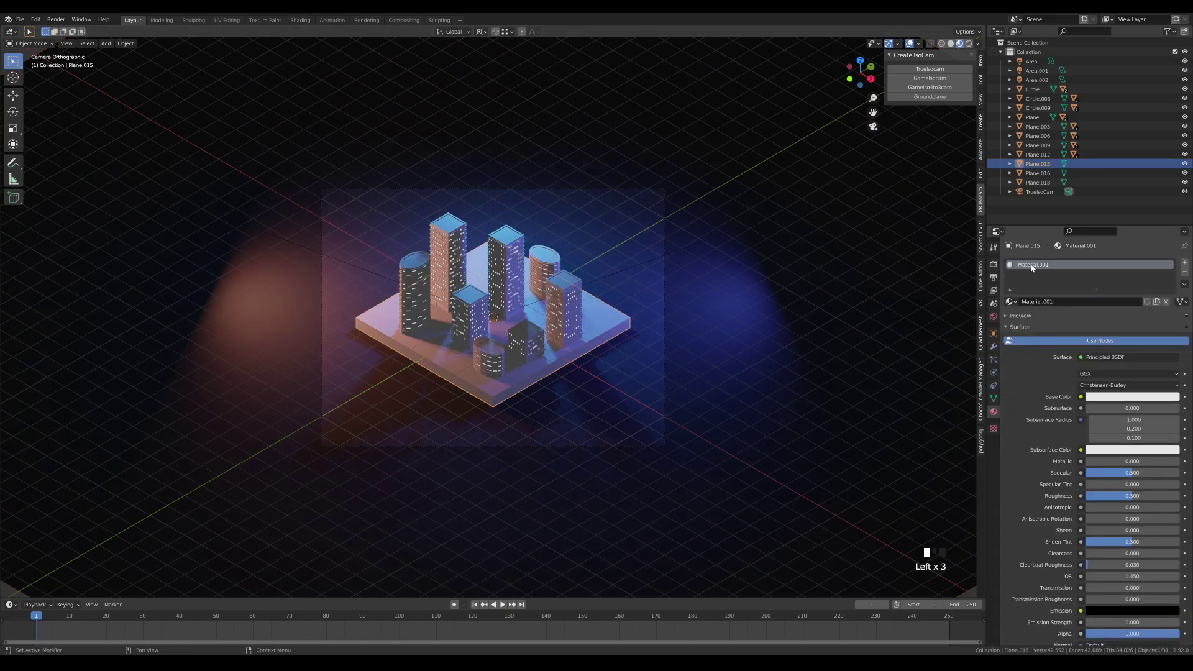
{"action": "left_click", "coordinate": [1151, 398]}
{"action": "left_click_drag", "start_coordinate": [1172, 286], "coordinate": [1172, 331]}
{"action": "scroll", "coordinate": [515, 386], "scroll_direction": "up", "scroll_amount": 4}
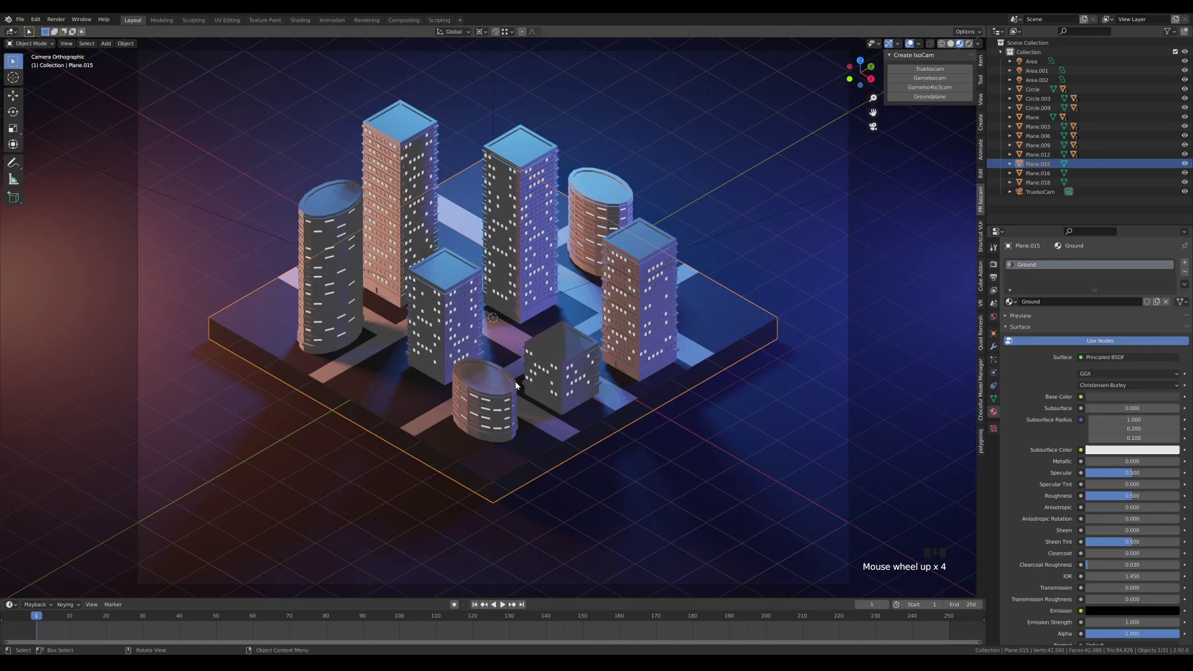
Give the road strips a near-black material named Road and set the Bg material's roughness to about 0.7
{"action": "left_click", "coordinate": [1037, 182]}
{"action": "left_click", "coordinate": [1033, 266]}
{"action": "left_click", "coordinate": [1150, 396]}
{"action": "left_click", "coordinate": [485, 366]}
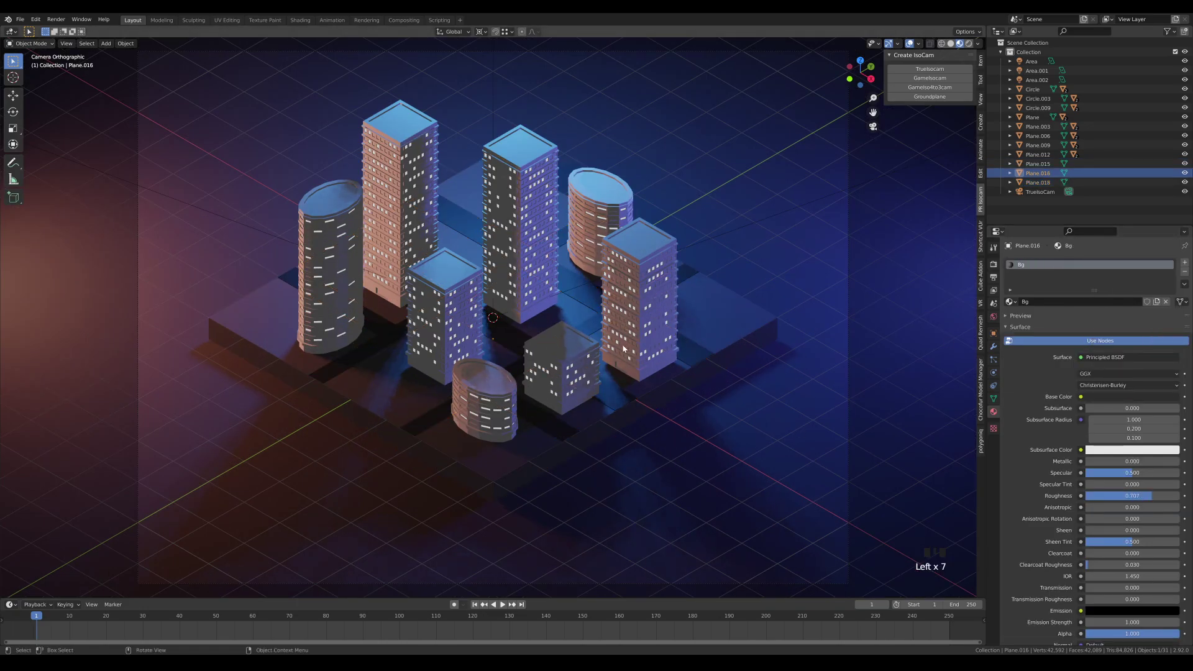
Name the tower walls' material Building and darken its base colour
{"action": "scroll", "coordinate": [397, 345], "scroll_direction": "down", "scroll_amount": 2}
{"action": "left_click", "coordinate": [517, 309]}
{"action": "left_click", "coordinate": [522, 261]}
{"action": "left_click", "coordinate": [1150, 416]}
{"action": "left_click_drag", "start_coordinate": [1172, 288], "coordinate": [1172, 312]}
Assign the Building material to the ground storeys of the short oval tower and the rectangular tower behind it
{"action": "left_click", "coordinate": [486, 388]}
{"action": "left_click", "coordinate": [1010, 301]}
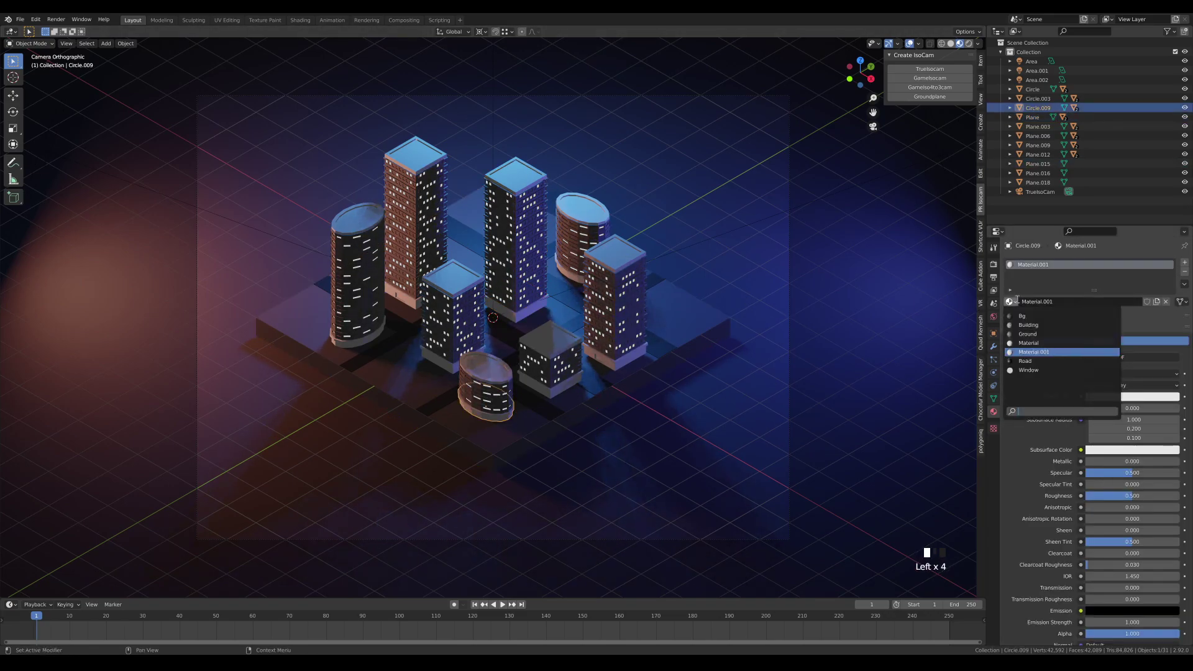
{"action": "left_click", "coordinate": [1029, 325]}
{"action": "left_click", "coordinate": [451, 369]}
{"action": "left_click", "coordinate": [1010, 302]}
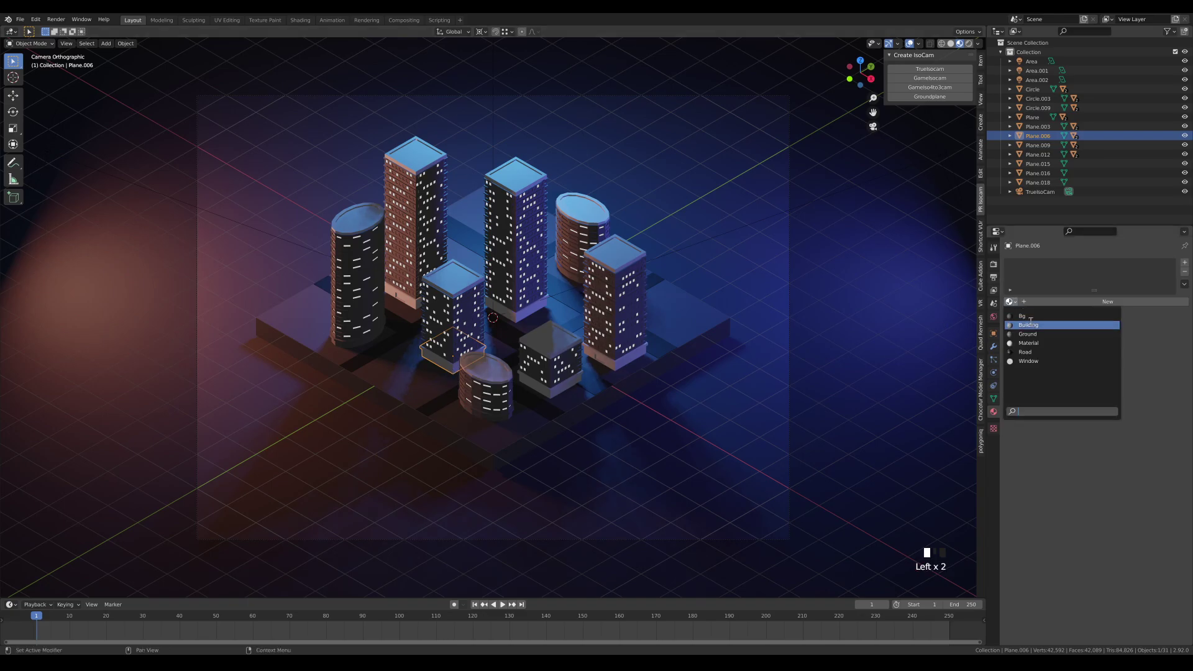
{"action": "left_click", "coordinate": [1029, 325]}
Add a second material slot with Window to the rectangular tower's ground storey and assign it to the door face
{"action": "scroll", "coordinate": [480, 395], "scroll_direction": "up", "scroll_amount": 5}
{"action": "middle_click_drag", "start_coordinate": [449, 408], "coordinate": [547, 390]}
{"action": "scroll", "coordinate": [480, 395], "scroll_direction": "up", "scroll_amount": 6}
{"action": "key", "text": "Tab"}
{"action": "left_click", "coordinate": [1184, 262]}
{"action": "left_click", "coordinate": [1010, 320]}
{"action": "left_click", "coordinate": [1028, 348]}
{"action": "left_click", "coordinate": [1033, 331]}
{"action": "key", "text": "Tab"}
Select the ground storey of the low square building
{"action": "scroll", "coordinate": [491, 361], "scroll_direction": "down", "scroll_amount": 8}
{"action": "left_click", "coordinate": [553, 369]}
{"action": "key", "text": "r"}
{"action": "key", "text": "z"}
{"action": "right_click", "coordinate": [748, 391]}
Set the pivot point to Median Point and rotate the low square building's ground storey 90° about Z
{"action": "key", "text": "period"}
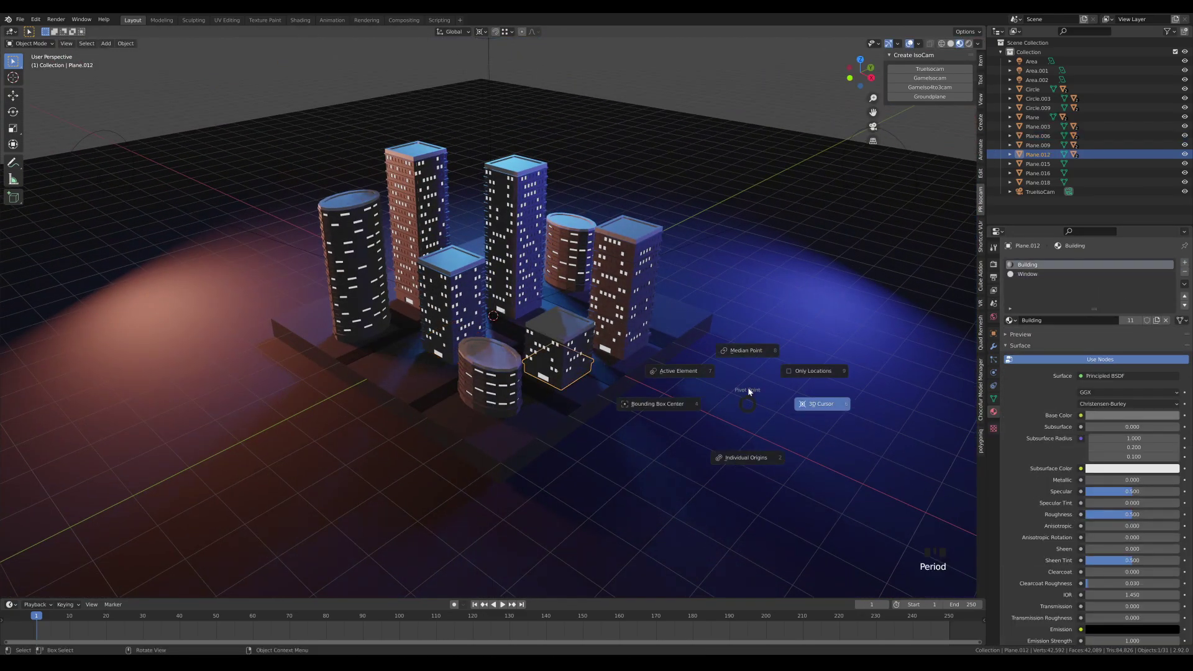
{"action": "left_click", "coordinate": [747, 350]}
{"action": "key", "text": "r"}
{"action": "key", "text": "z"}
{"action": "key", "text": "9"}
{"action": "key", "text": "0"}
{"action": "key", "text": "Return"}
Rotate the ground storey of the tall central tower 90° about Z
{"action": "left_click", "coordinate": [625, 353]}
{"action": "left_click", "coordinate": [516, 298]}
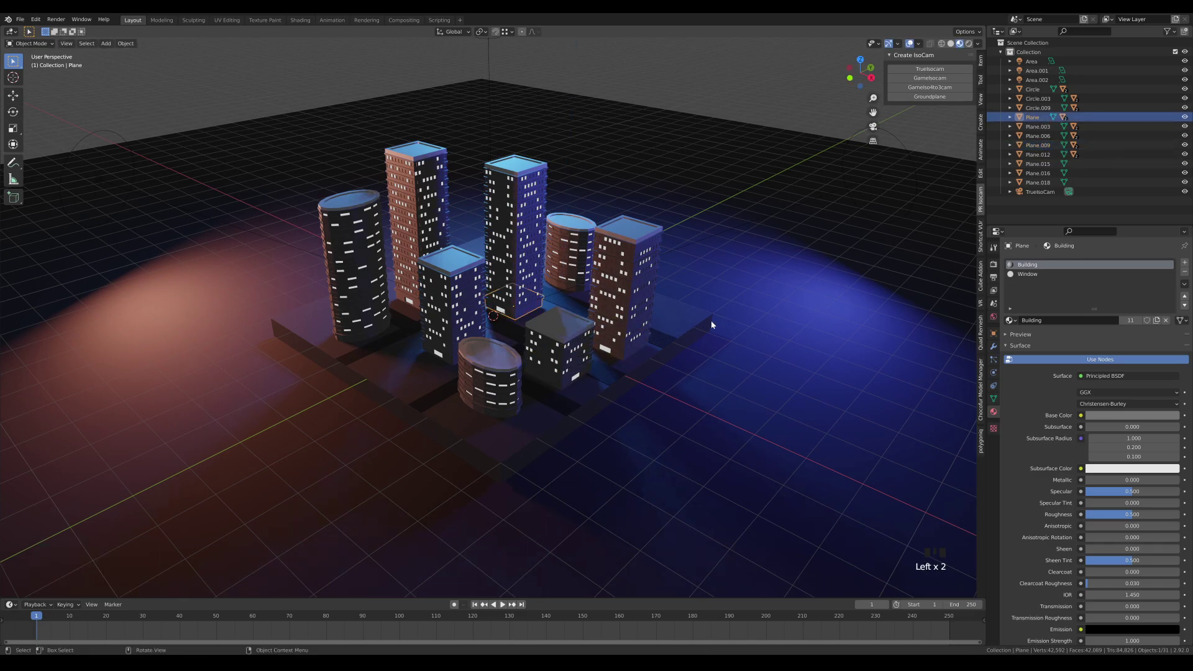
{"action": "key", "text": "r"}
{"action": "key", "text": "z"}
{"action": "key", "text": "9"}
{"action": "key", "text": "0"}
{"action": "key", "text": "Return"}
Rotate the ground storey of the tall reddish rectangular tower -90° about Z
{"action": "left_click", "coordinate": [407, 311]}
{"action": "left_click", "coordinate": [411, 299]}
{"action": "key", "text": "r"}
{"action": "key", "text": "z"}
{"action": "key", "text": "9"}
{"action": "key", "text": "0"}
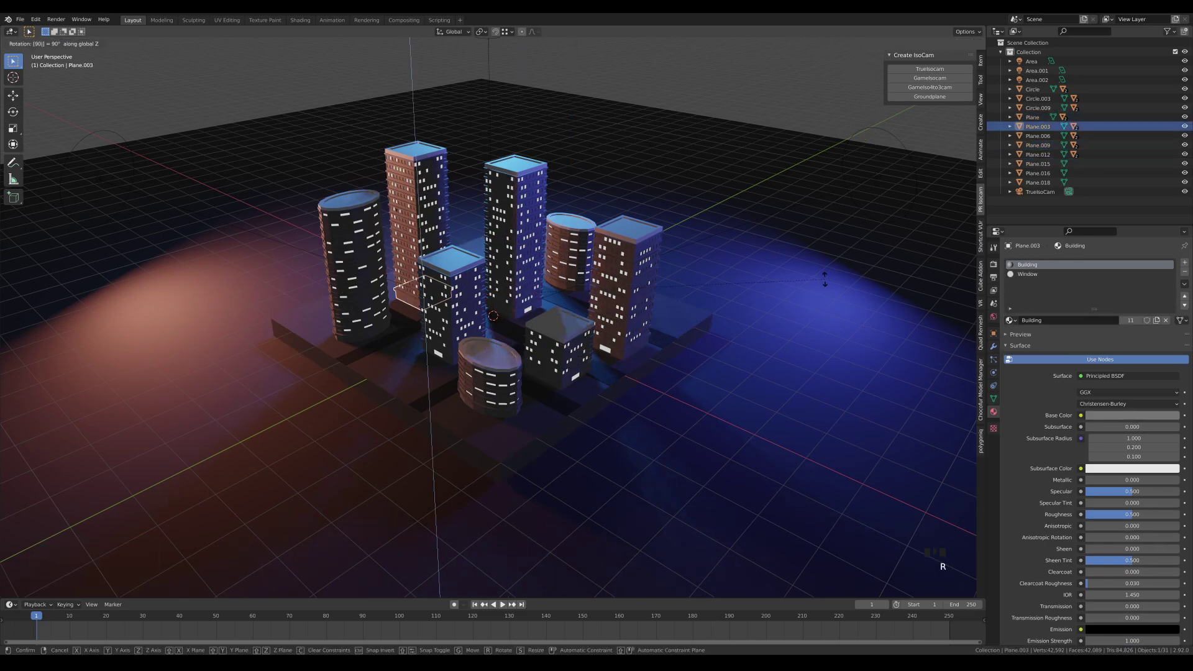
{"action": "key", "text": "minus"}
{"action": "key", "text": "Return"}
Inset two adjacent front faces of the low round building's ground storey about 0.04 m and extrude them slightly inward as doors
{"action": "left_click", "coordinate": [519, 402]}
{"action": "key", "text": "Tab"}
{"action": "middle_click_drag", "start_coordinate": [546, 404], "coordinate": [573, 397]}
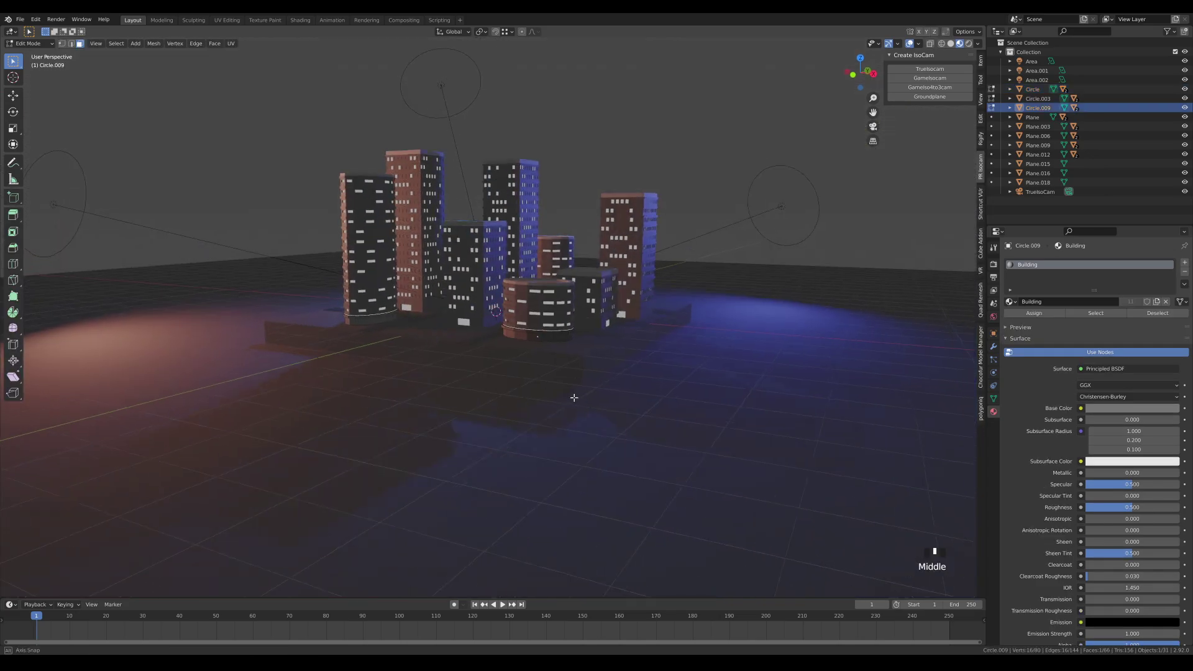
{"action": "scroll", "coordinate": [672, 421], "scroll_direction": "up", "scroll_amount": 5}
{"action": "middle_click_drag", "start_coordinate": [671, 421], "coordinate": [706, 401]}
{"action": "left_click", "coordinate": [662, 392]}
{"action": "left_click", "coordinate": [714, 401], "text": "shift"}
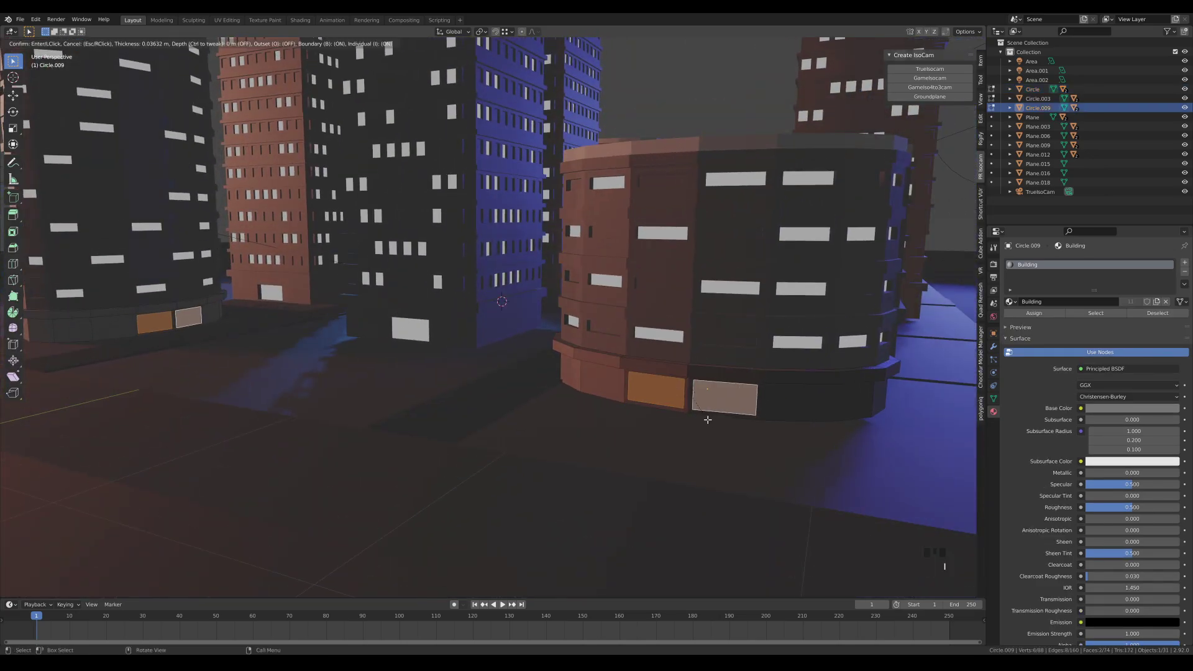
{"action": "key", "text": "i"}
{"action": "left_click", "coordinate": [709, 421]}
{"action": "key", "text": "e"}
{"action": "left_click", "coordinate": [715, 415]}
Add a second material slot with Window to the round building's ground storey and assign it to the door faces
{"action": "left_click", "coordinate": [1184, 263]}
{"action": "left_click", "coordinate": [1011, 320]}
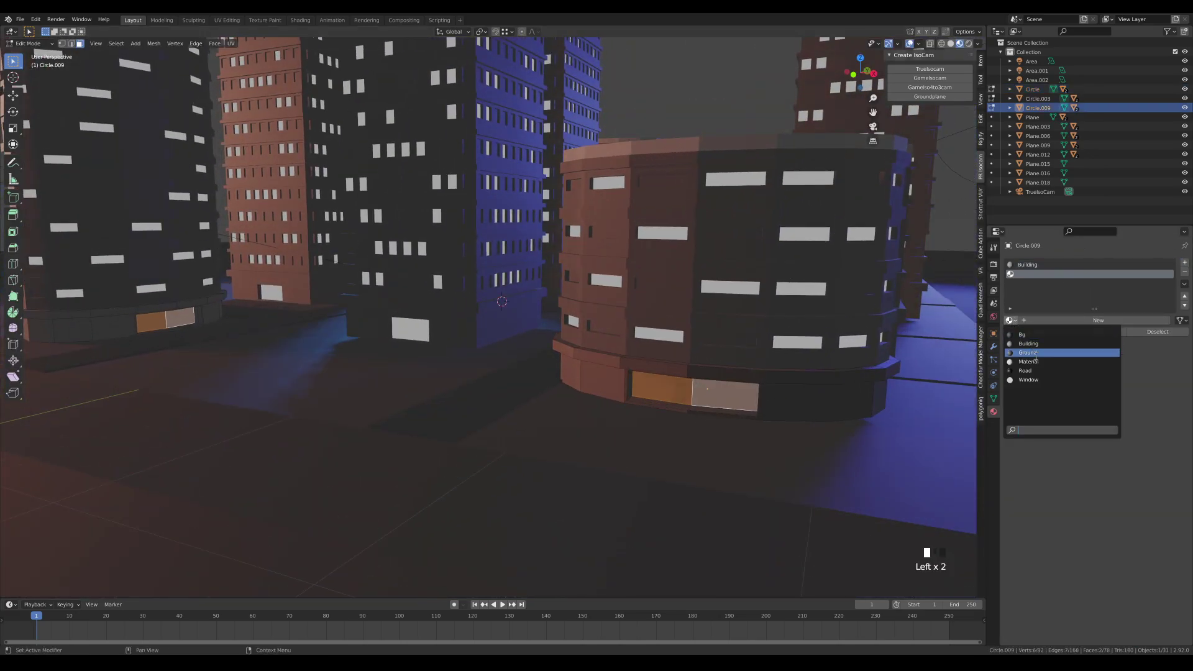
{"action": "left_click", "coordinate": [1029, 352]}
{"action": "left_click", "coordinate": [1034, 331]}
{"action": "key", "text": "Tab"}
Return to the camera view and raise the camera about 0.27 m along Z
{"action": "key", "text": "KP_0"}
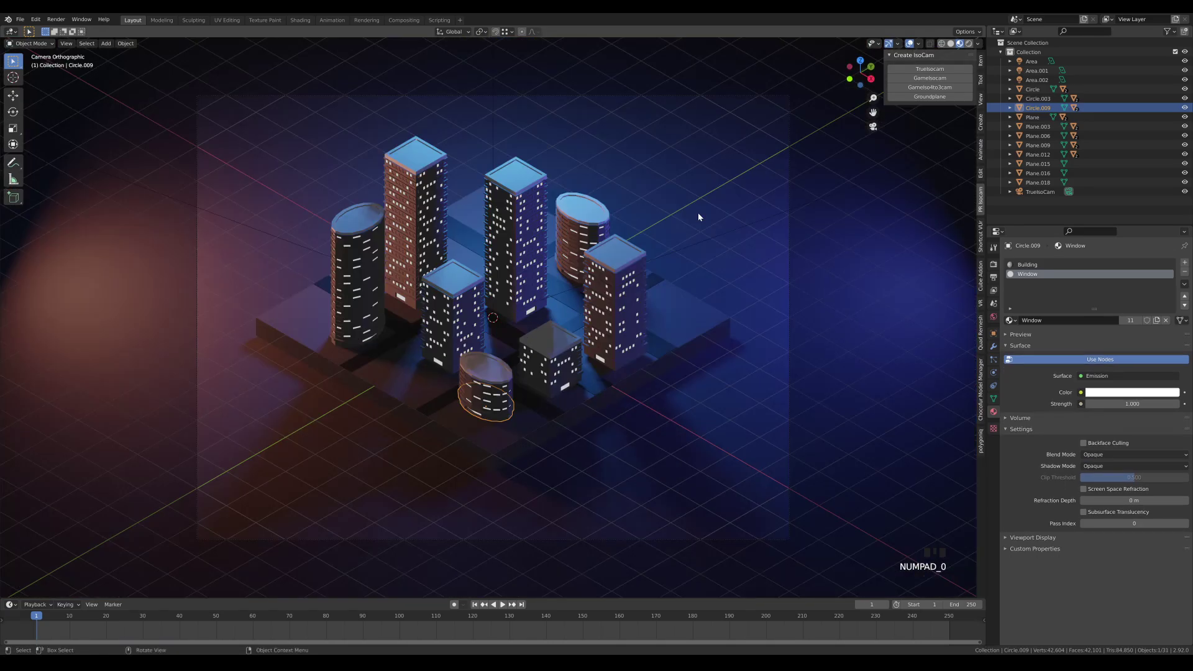
{"action": "left_click", "coordinate": [792, 318]}
{"action": "left_click", "coordinate": [789, 318]}
{"action": "key", "text": "g"}
{"action": "key", "text": "z"}
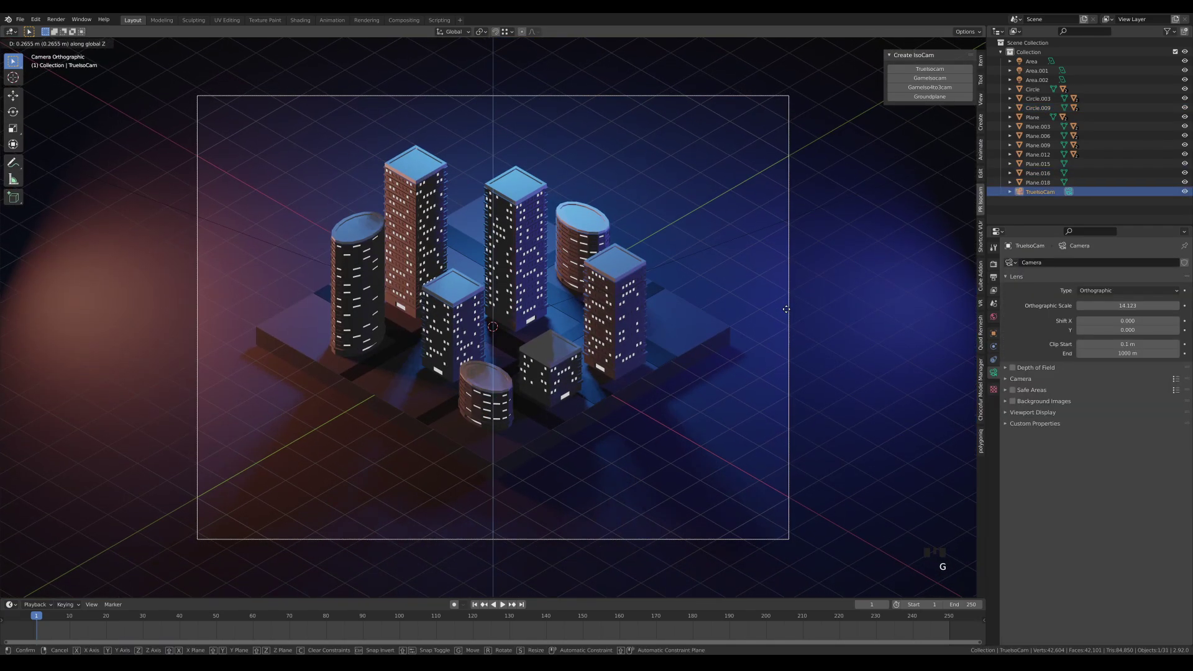
{"action": "left_click", "coordinate": [792, 309]}
Change the world background colour to a dark indigo
{"action": "left_click", "coordinate": [993, 317]}
{"action": "left_click", "coordinate": [1144, 324]}
{"action": "left_click_drag", "start_coordinate": [1132, 223], "coordinate": [1172, 239]}
{"action": "mouse_move", "coordinate": [1141, 218]}
{"action": "left_mouse_down"}
{"action": "mouse_move", "coordinate": [1151, 214]}
{"action": "mouse_move", "coordinate": [1140, 210]}
{"action": "left_mouse_up"}
Change the colour of the area light above the city to a pale blue
{"action": "scroll", "coordinate": [530, 144], "scroll_direction": "down", "scroll_amount": 3}
{"action": "left_click", "coordinate": [521, 100]}
{"action": "left_click", "coordinate": [1112, 325]}
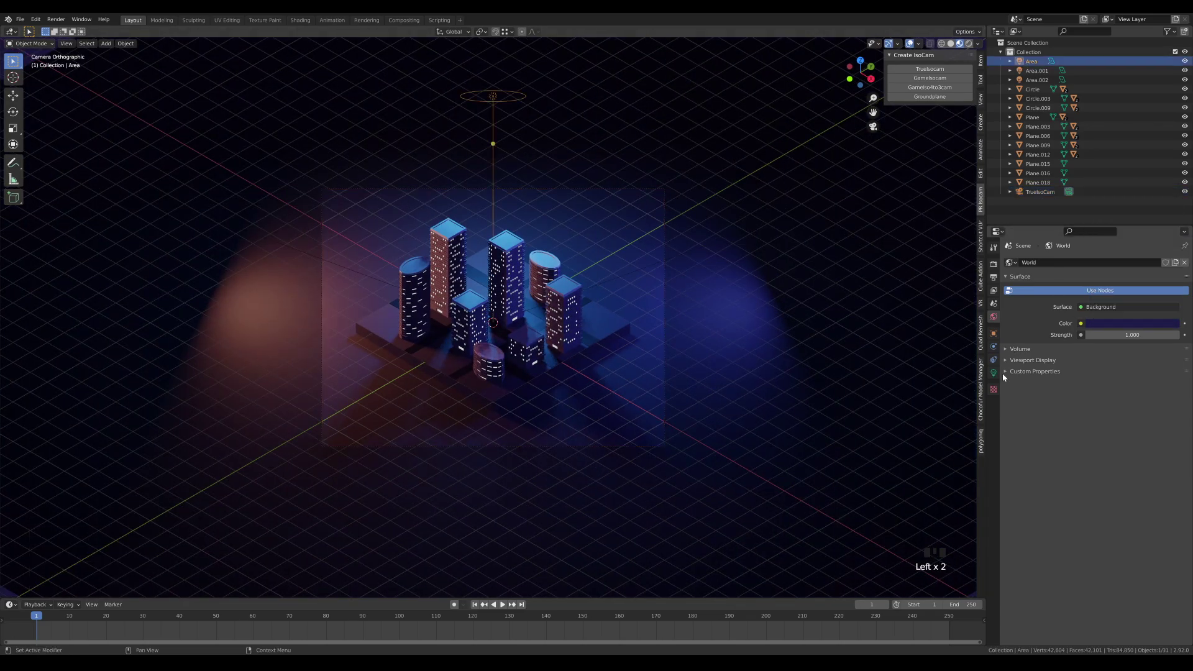
{"action": "left_click", "coordinate": [993, 372]}
{"action": "left_click", "coordinate": [1119, 313]}
Draw a render region across the camera frame
{"action": "key", "text": "ctrl+b"}
{"action": "left_click_drag", "start_coordinate": [238, 149], "coordinate": [675, 461]}
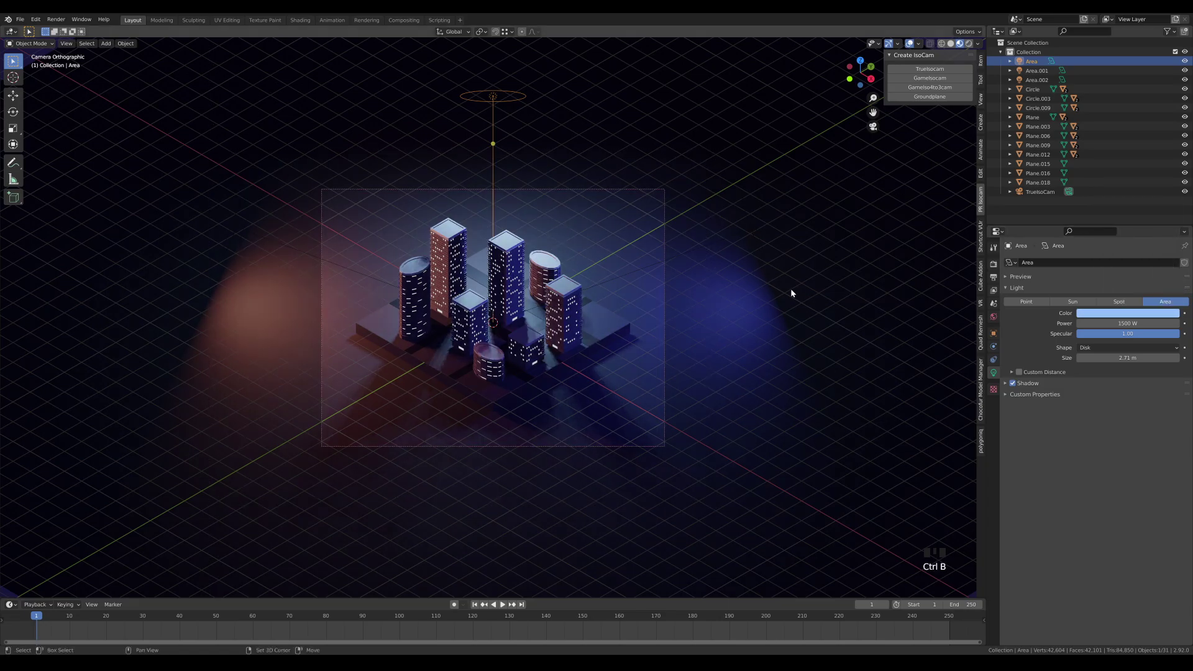
{"action": "scroll", "coordinate": [554, 291], "scroll_direction": "up", "scroll_amount": 1}
Add a cube, scale it up until it encloses the whole city, and raise it along Z
{"action": "key", "text": "shift+a"}
{"action": "mouse_move", "coordinate": [650, 296]}
{"action": "mouse_move", "coordinate": [640, 179]}
{"action": "left_click", "coordinate": [695, 188]}
{"action": "key", "text": "s"}
{"action": "left_click", "coordinate": [730, 383]}
{"action": "key", "text": "g"}
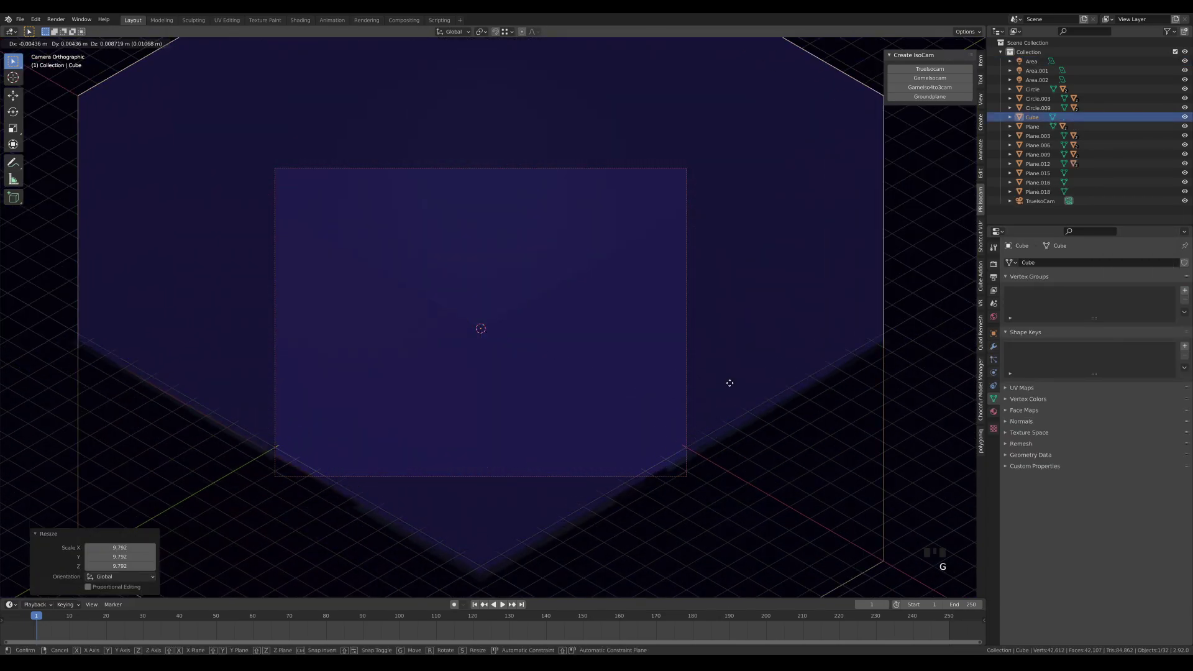
{"action": "key", "text": "z"}
{"action": "left_click", "coordinate": [726, 371]}
{"action": "key", "text": "s"}
{"action": "left_click", "coordinate": [744, 372]}
Rename the cube as Fog and show the selectability, viewport and render toggles in the object list
{"action": "double_click", "coordinate": [1032, 117]}
{"action": "type", "text": "Fog"}
{"action": "key", "text": "Return"}
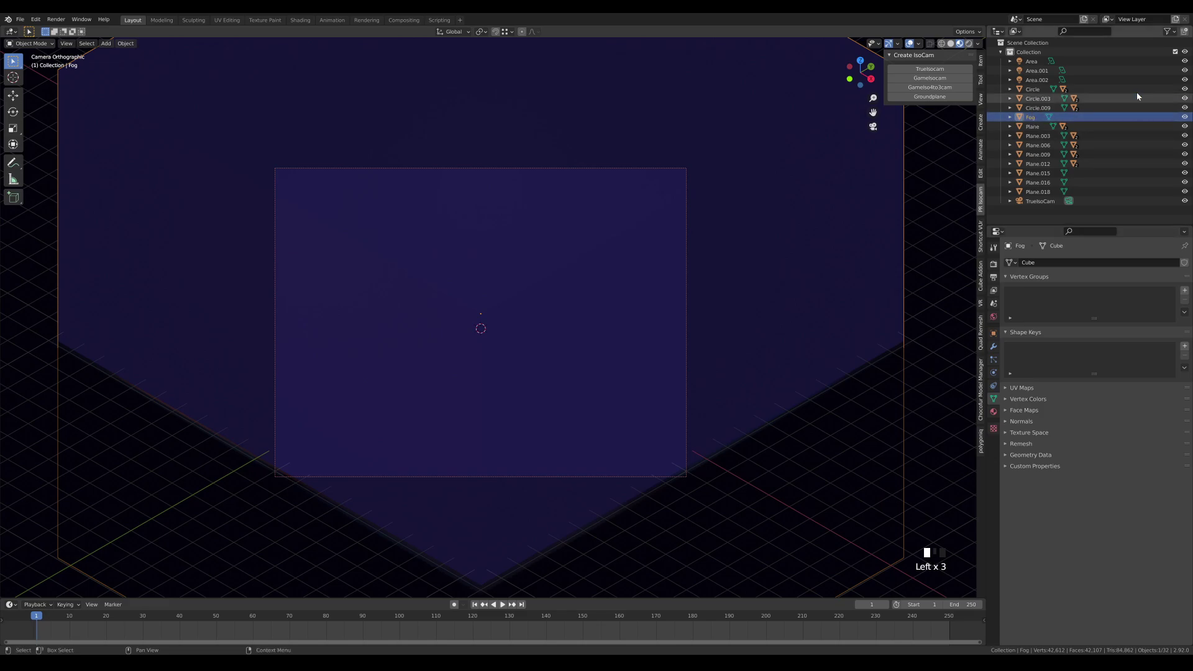
{"action": "left_click", "coordinate": [1167, 31]}
Create a new material named Fog on the fog cube
{"action": "left_click", "coordinate": [994, 412]}
{"action": "left_click", "coordinate": [1056, 301]}
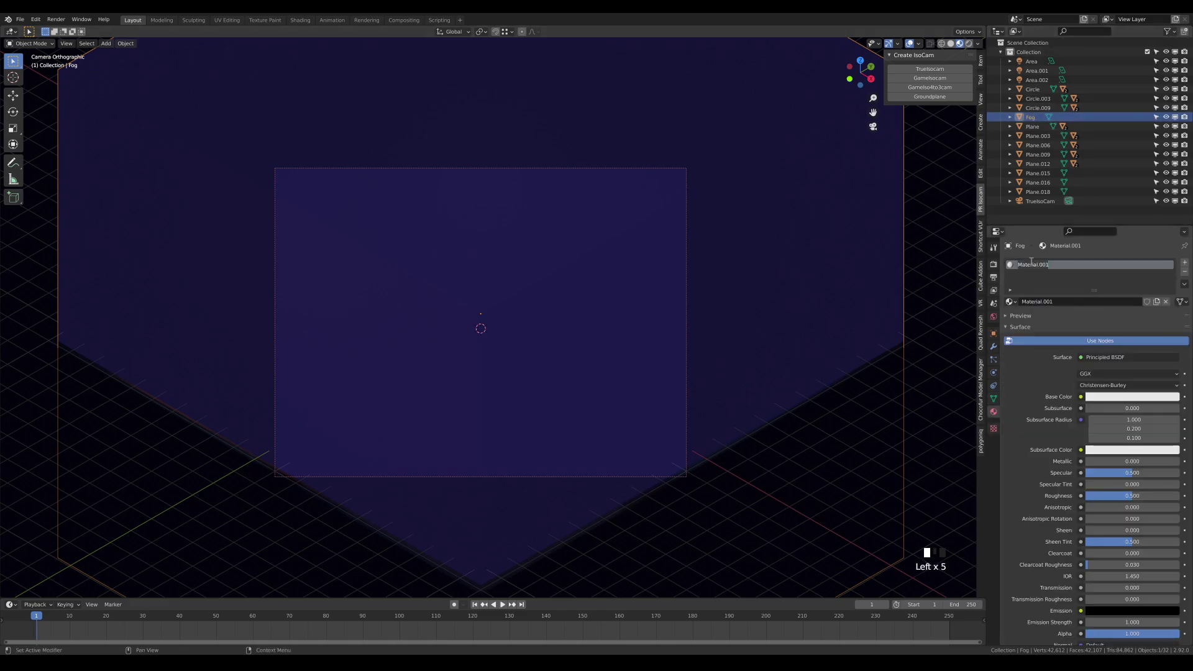
Remove the Fog material's surface shader and set its volume to Principled Volume
{"action": "left_click", "coordinate": [1112, 357]}
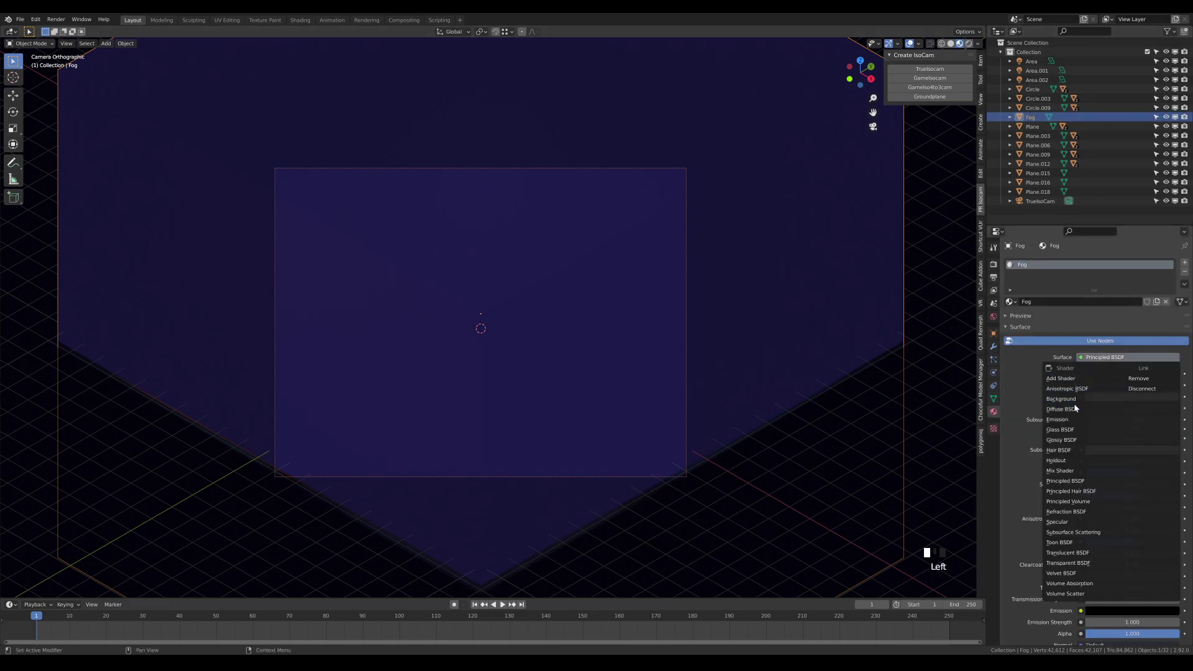
{"action": "left_click", "coordinate": [1112, 379]}
{"action": "left_click", "coordinate": [1106, 386]}
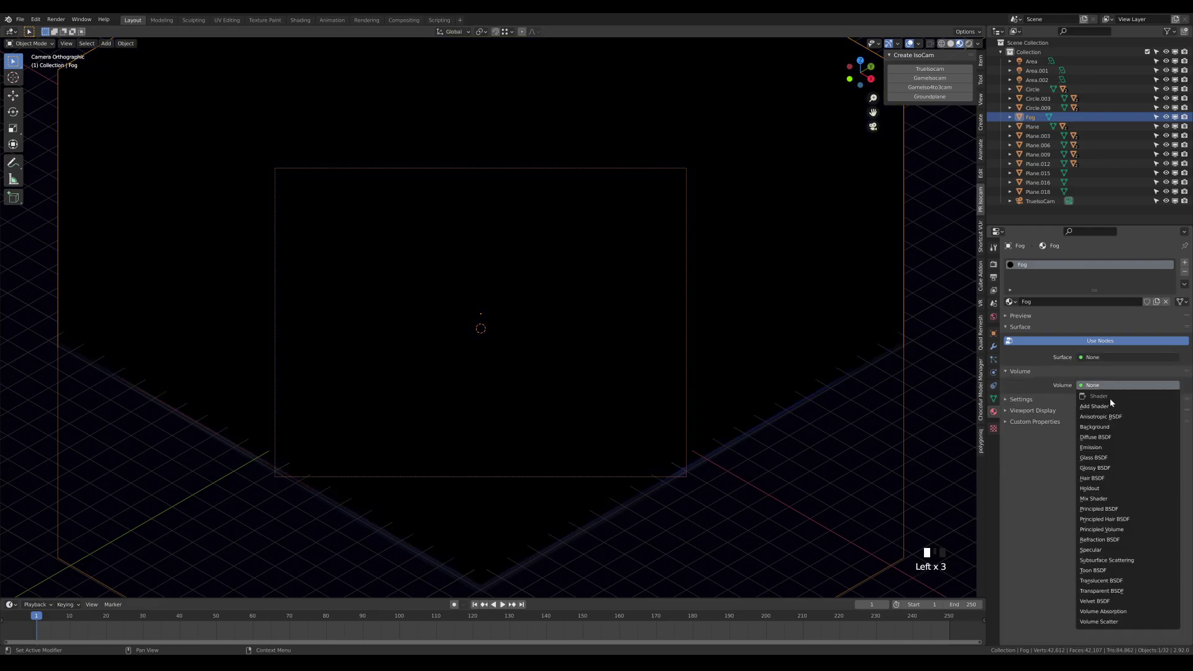
{"action": "left_click", "coordinate": [1113, 530]}
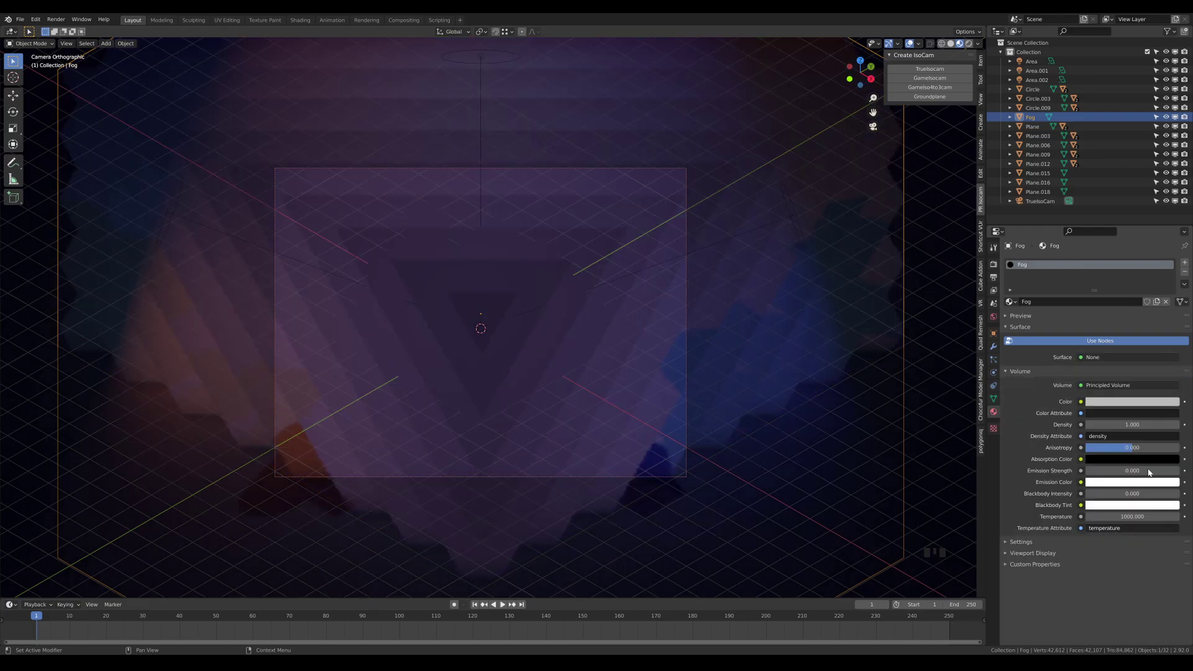
Set the Fog volume's density to 0.01 and save the file
{"action": "left_click", "coordinate": [1141, 422]}
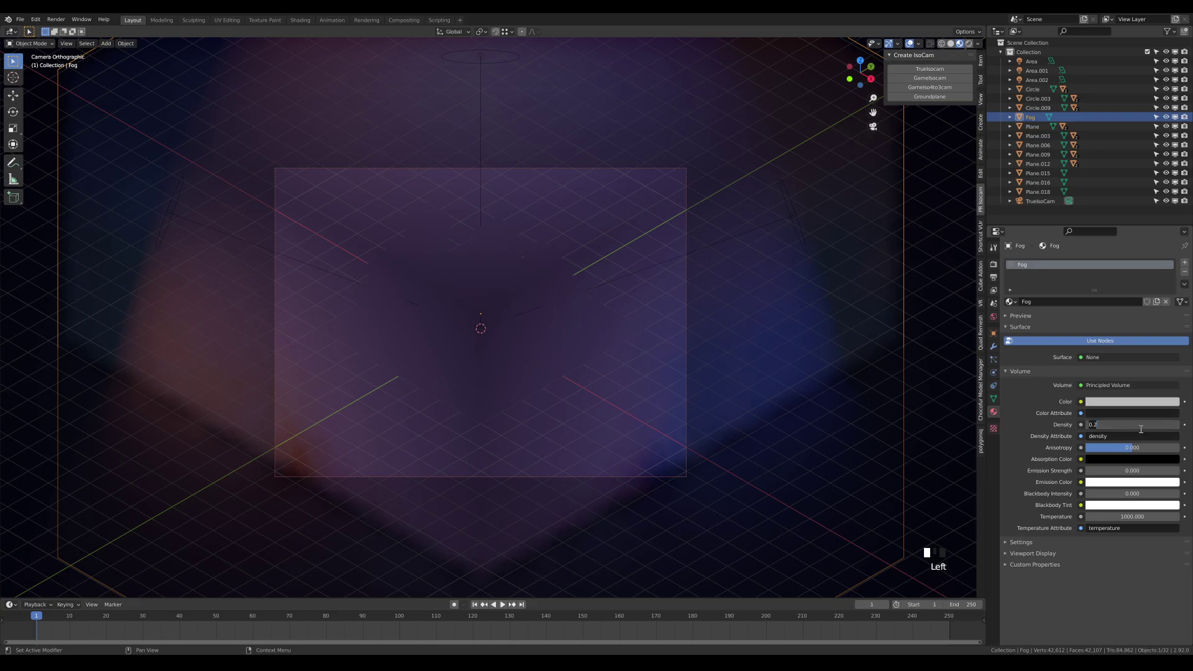
{"action": "type", "text": "0.1"}
{"action": "key", "text": "Return"}
{"action": "left_click", "coordinate": [1143, 426]}
{"action": "type", "text": "0.01"}
{"action": "key", "text": "Return"}
{"action": "key", "text": "ctrl+s"}
Enable Bloom and Screen Space Reflections in the Eevee render settings and check the Volumetrics settings
{"action": "scroll", "coordinate": [654, 343], "scroll_direction": "up", "scroll_amount": 2}
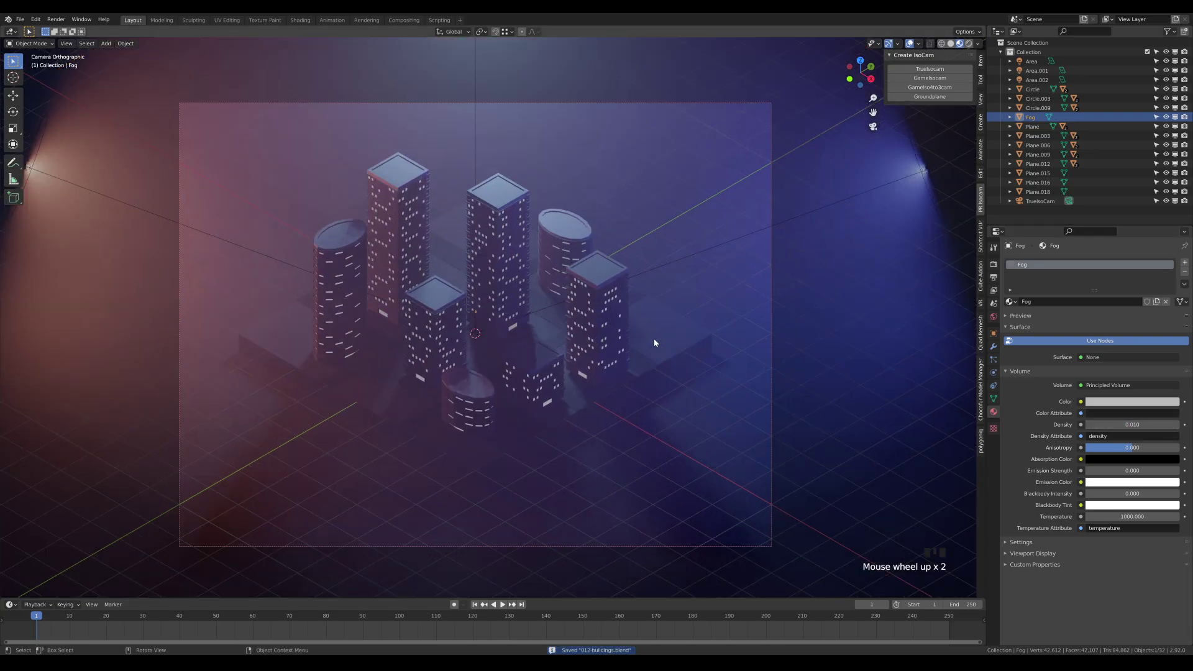
{"action": "middle_click_drag", "start_coordinate": [654, 342], "coordinate": [671, 336], "text": "shift"}
{"action": "left_click", "coordinate": [993, 264]}
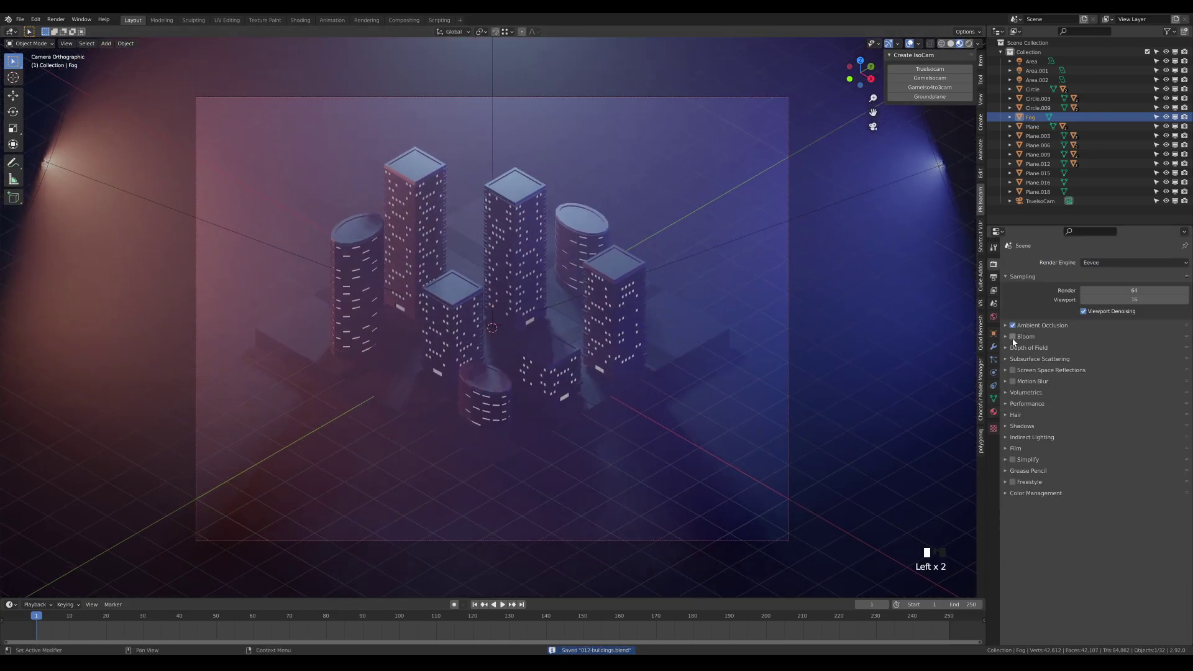
{"action": "left_click", "coordinate": [1013, 337]}
{"action": "left_click", "coordinate": [1013, 370]}
{"action": "left_click", "coordinate": [1007, 393]}
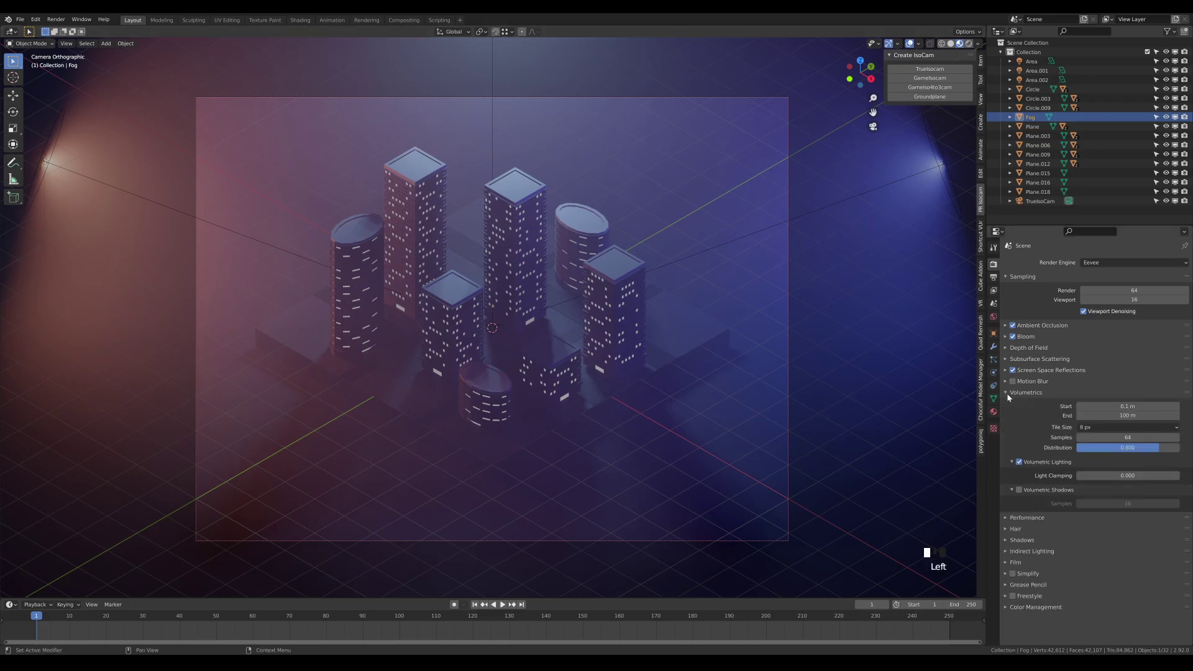
{"action": "left_click", "coordinate": [1008, 394]}
Switch the render engine to Cycles with GPU Compute as the device
{"action": "left_click", "coordinate": [1100, 262]}
{"action": "left_click", "coordinate": [1097, 301]}
{"action": "left_click", "coordinate": [1103, 285]}
{"action": "left_click", "coordinate": [1109, 310]}
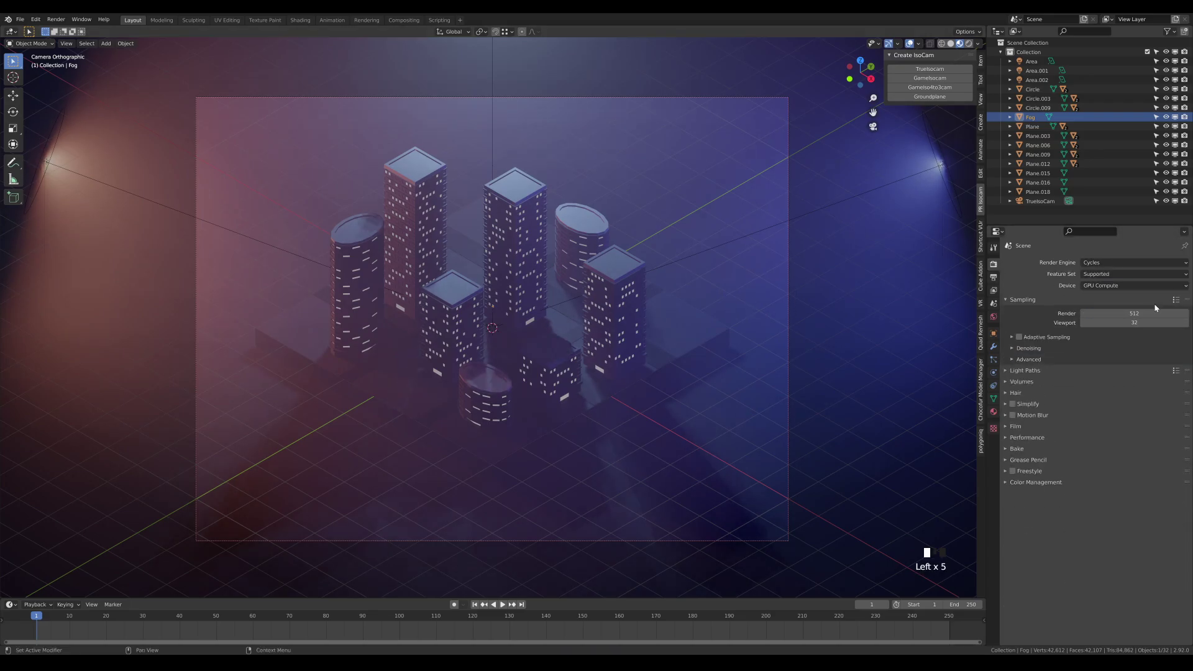
Enable render denoising with OpenImageDenoise and viewport denoising with OptiX
{"action": "left_click", "coordinate": [1028, 348]}
{"action": "left_click", "coordinate": [1083, 362]}
{"action": "left_click", "coordinate": [1083, 373]}
{"action": "left_click", "coordinate": [1118, 374]}
{"action": "left_click", "coordinate": [1111, 410]}
{"action": "left_click", "coordinate": [1111, 362]}
{"action": "left_click", "coordinate": [1111, 410]}
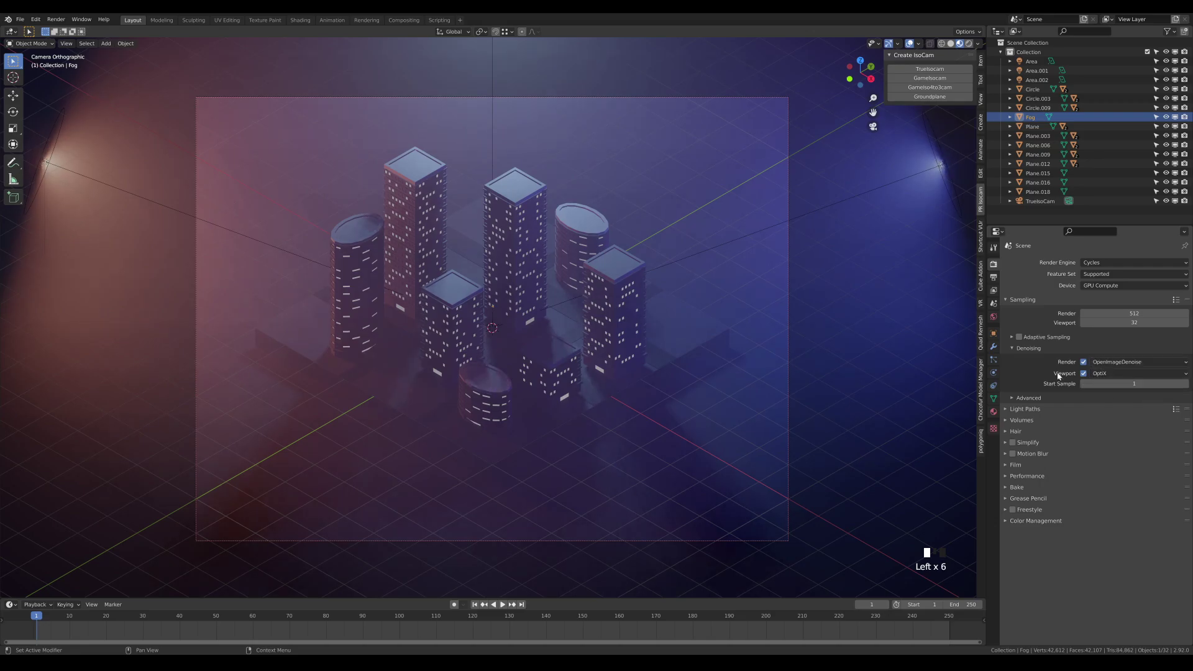
Save the file and preview the city in Rendered viewport shading
{"action": "left_click", "coordinate": [1026, 476]}
{"action": "key", "text": "ctrl+s"}
{"action": "scroll", "coordinate": [576, 359], "scroll_direction": "down", "scroll_amount": 2}
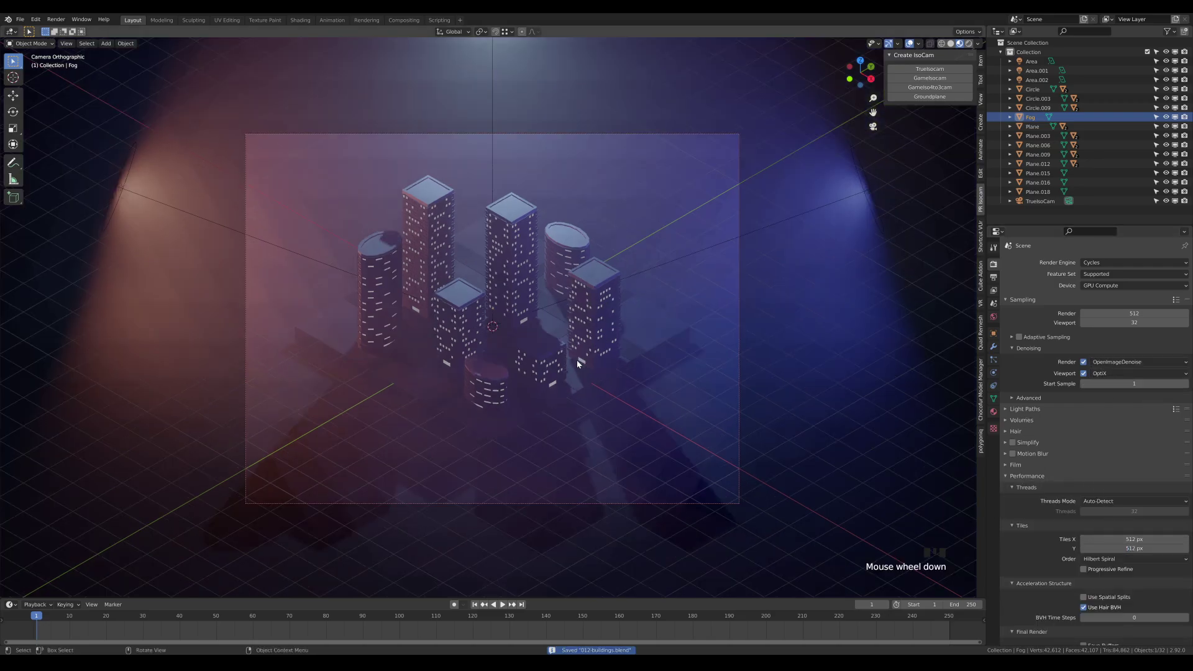
{"action": "key", "text": "z"}
{"action": "left_click", "coordinate": [717, 303]}
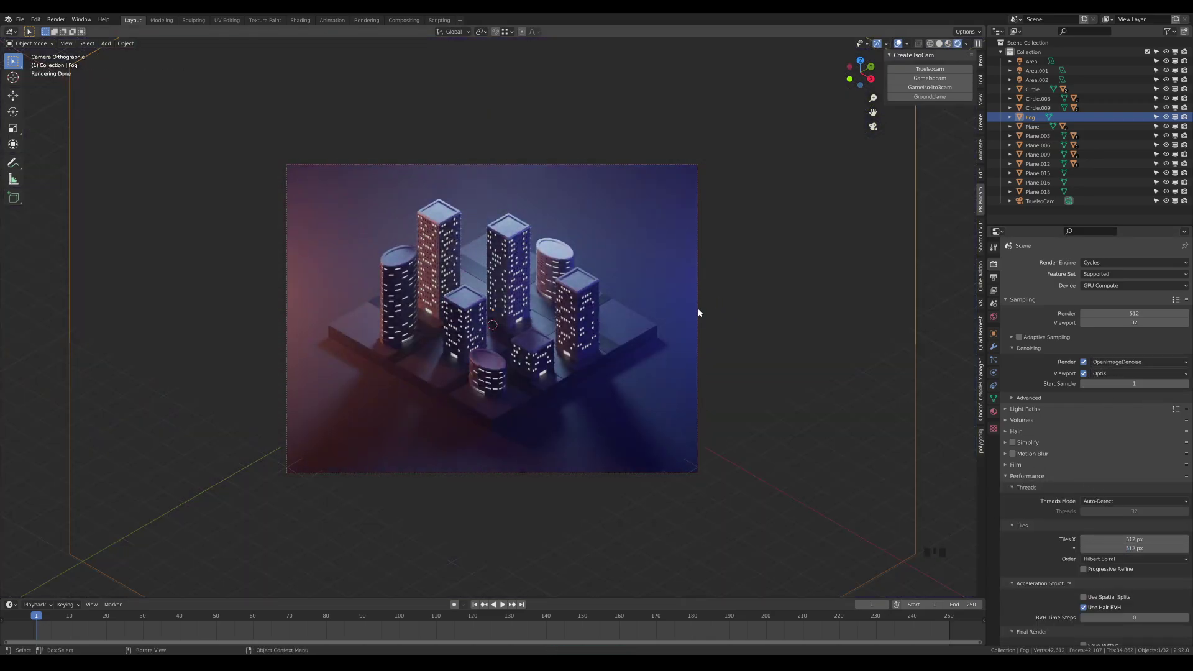
Change the orange area light's colour to a softer coral red and preview it in Rendered shading
{"action": "key", "text": "z"}
{"action": "left_click", "coordinate": [209, 231]}
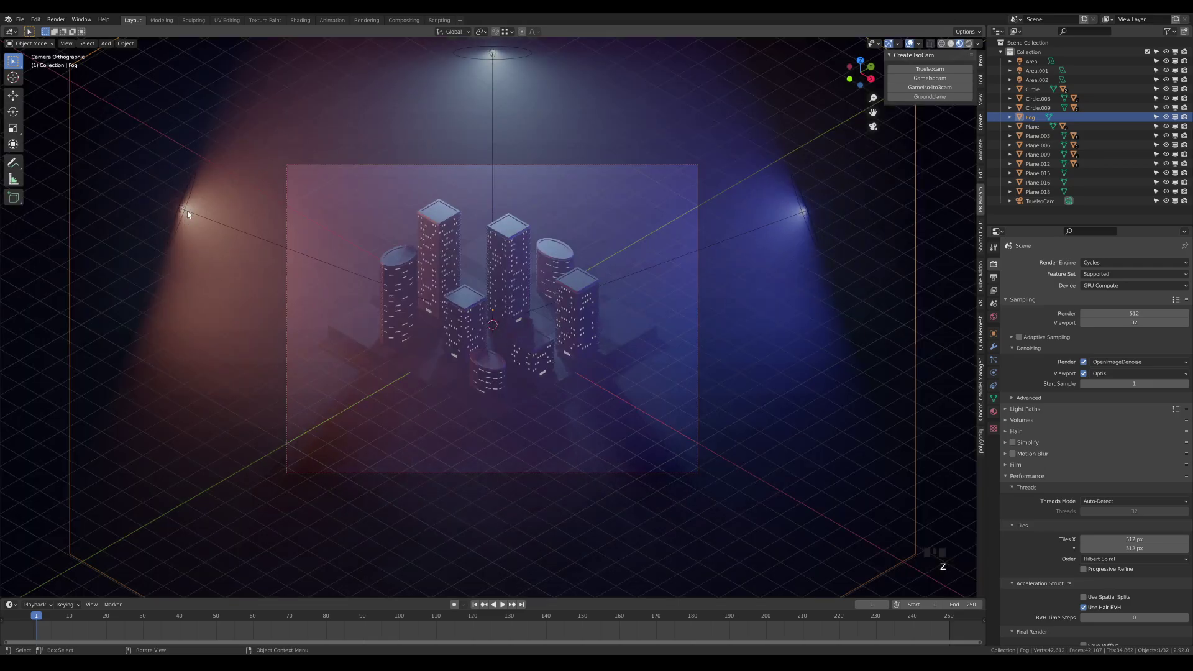
{"action": "left_click", "coordinate": [187, 210]}
{"action": "key", "text": "z"}
{"action": "left_click", "coordinate": [705, 300]}
{"action": "left_click", "coordinate": [994, 372]}
{"action": "left_click", "coordinate": [1143, 312]}
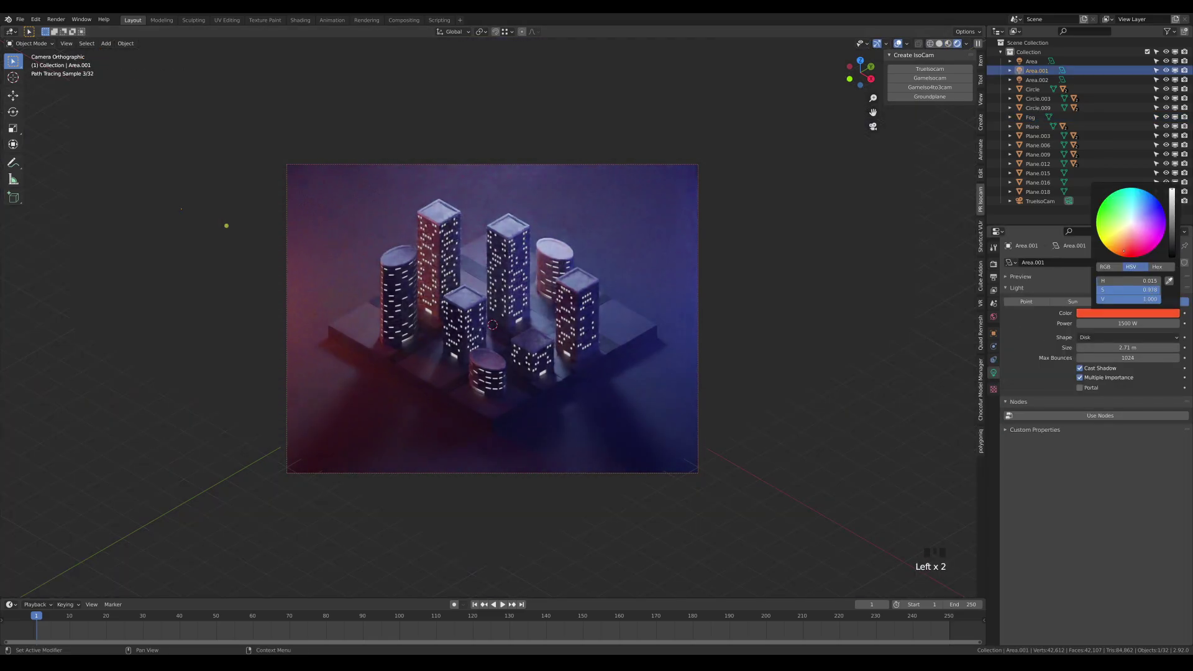
{"action": "left_click_drag", "start_coordinate": [1127, 242], "coordinate": [1127, 244]}
{"action": "scroll", "coordinate": [540, 240], "scroll_direction": "down", "scroll_amount": 4}
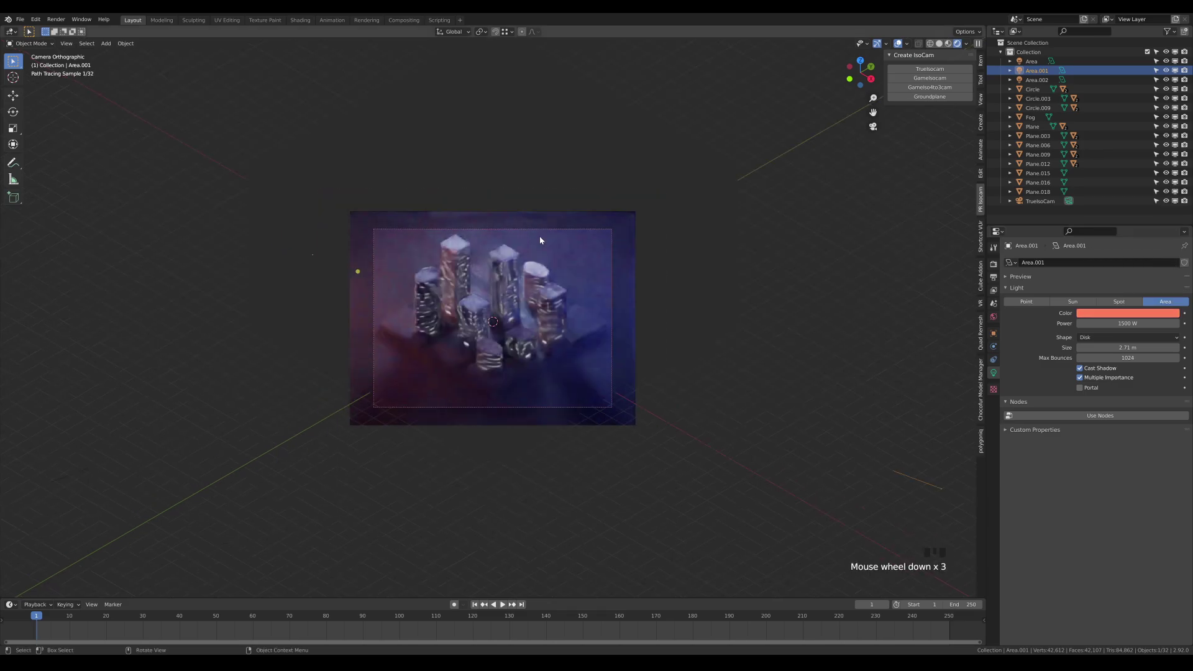
{"action": "scroll", "coordinate": [594, 346], "scroll_direction": "up", "scroll_amount": 3}
{"action": "left_click", "coordinate": [663, 272]}
{"action": "left_click", "coordinate": [664, 290]}
{"action": "left_click", "coordinate": [664, 290]}
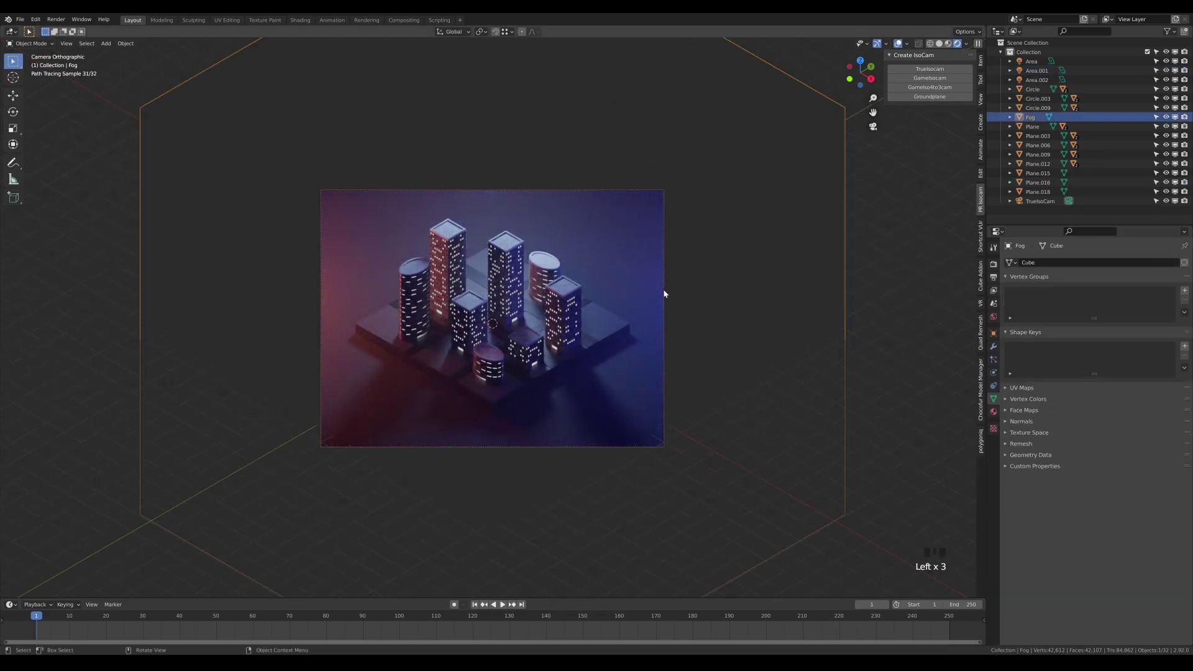
{"action": "left_click", "coordinate": [663, 294]}
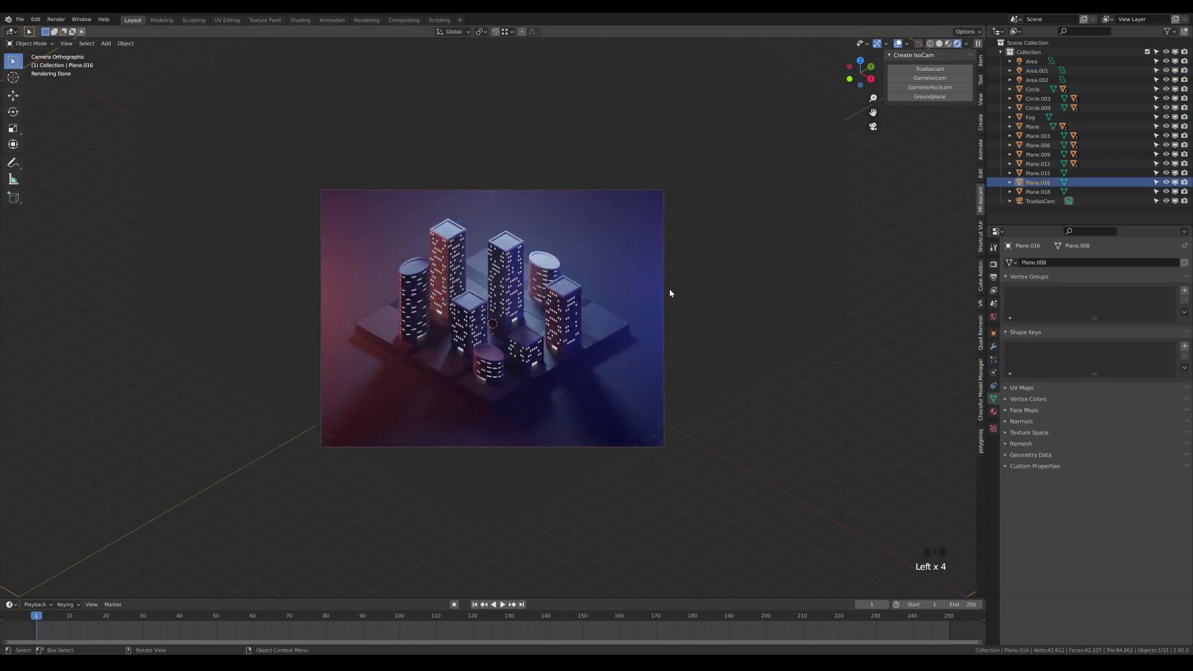
Save the file
{"action": "scroll", "coordinate": [844, 256], "scroll_direction": "up", "scroll_amount": 2}
{"action": "key", "text": "ctrl+s"}
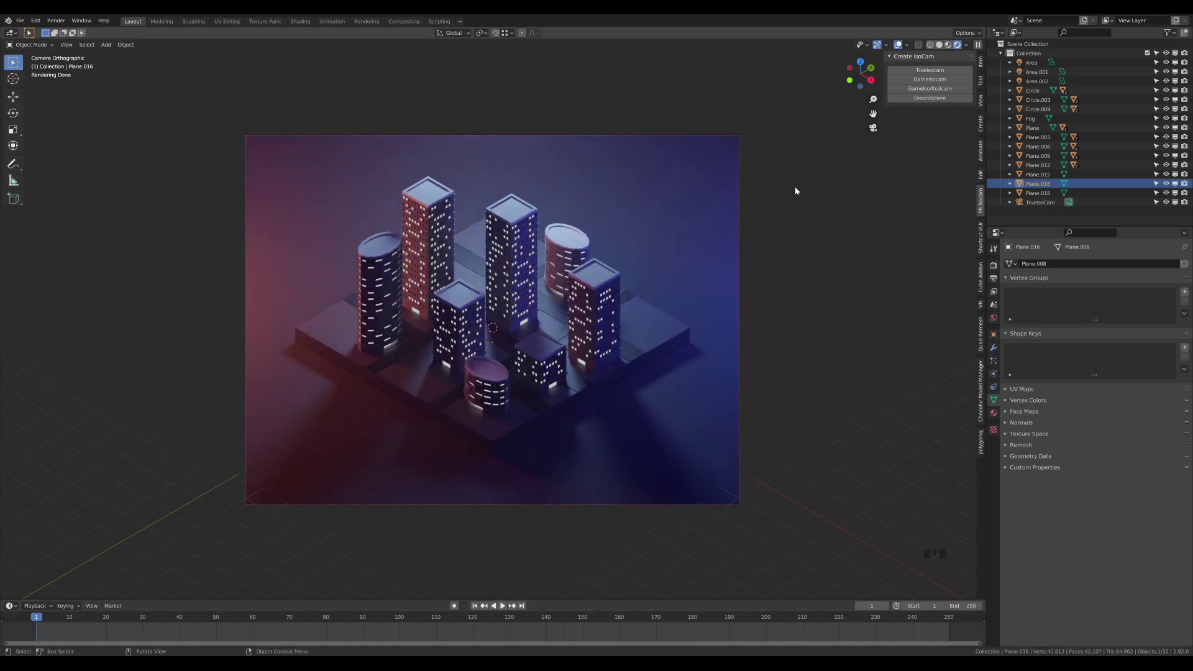